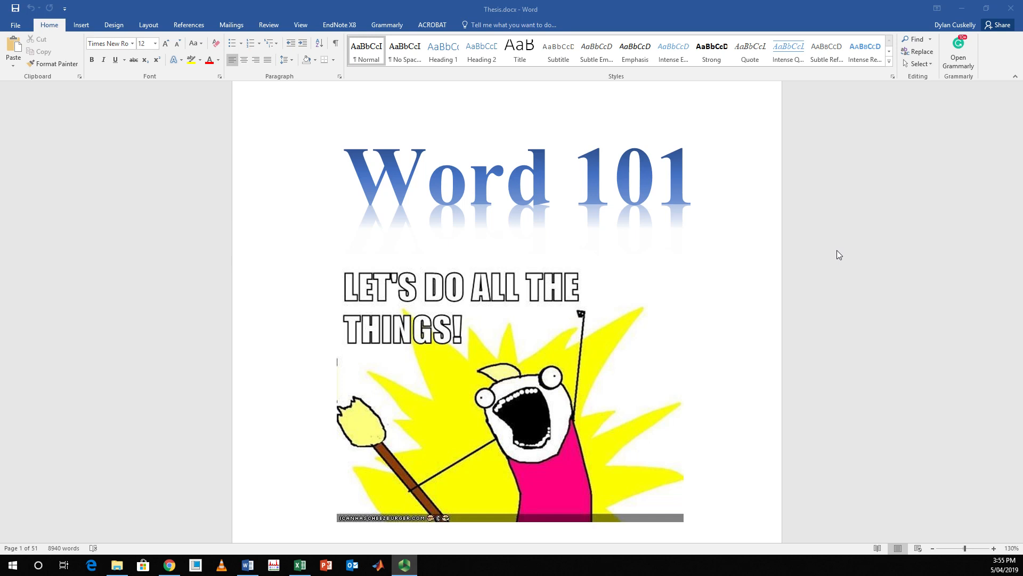
Step: Look through the thesis from the title page to the start of the Introduction chapter
click(829, 237)
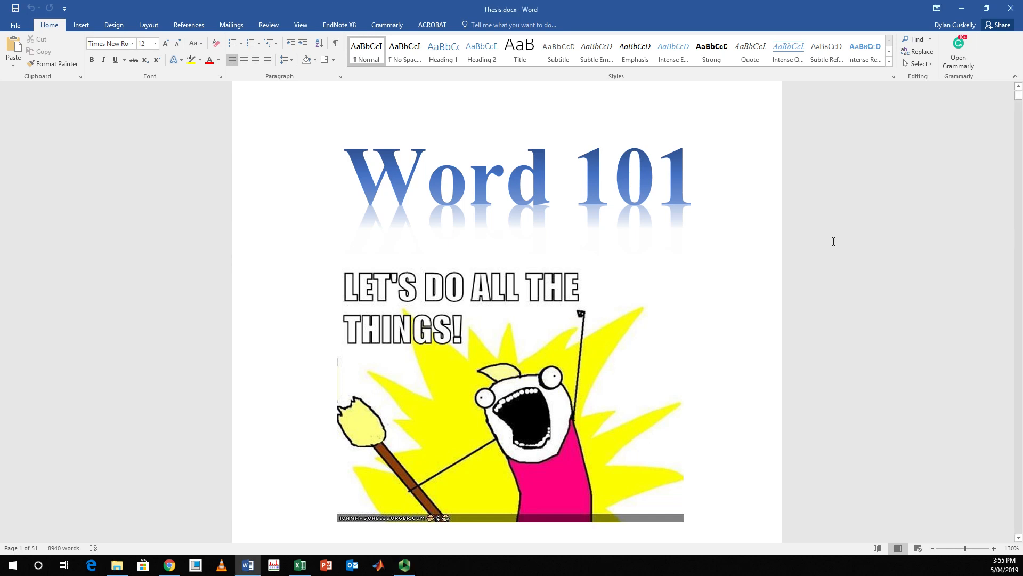
scroll(728, 250, down, 10)
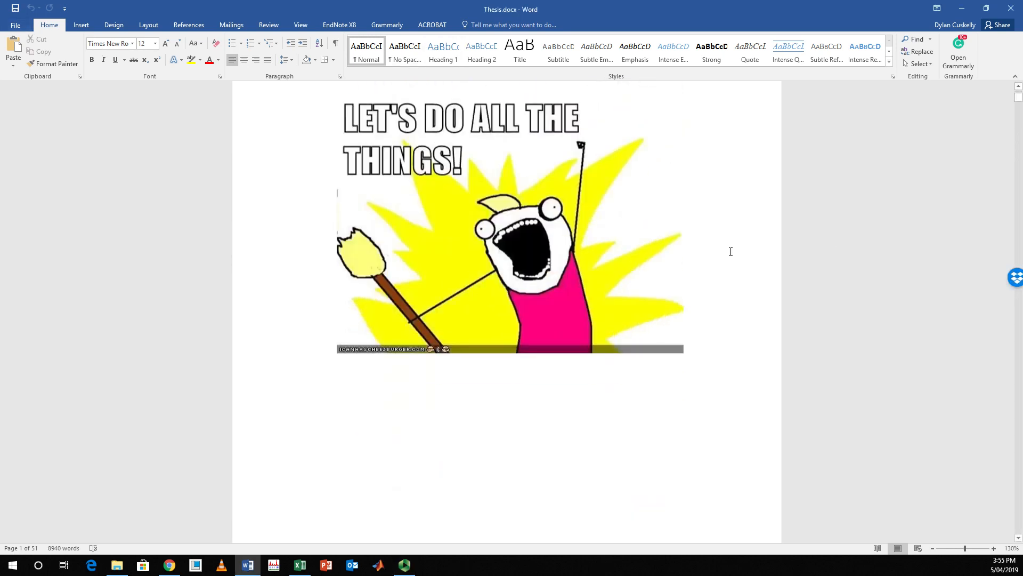
scroll(554, 246, down, 15)
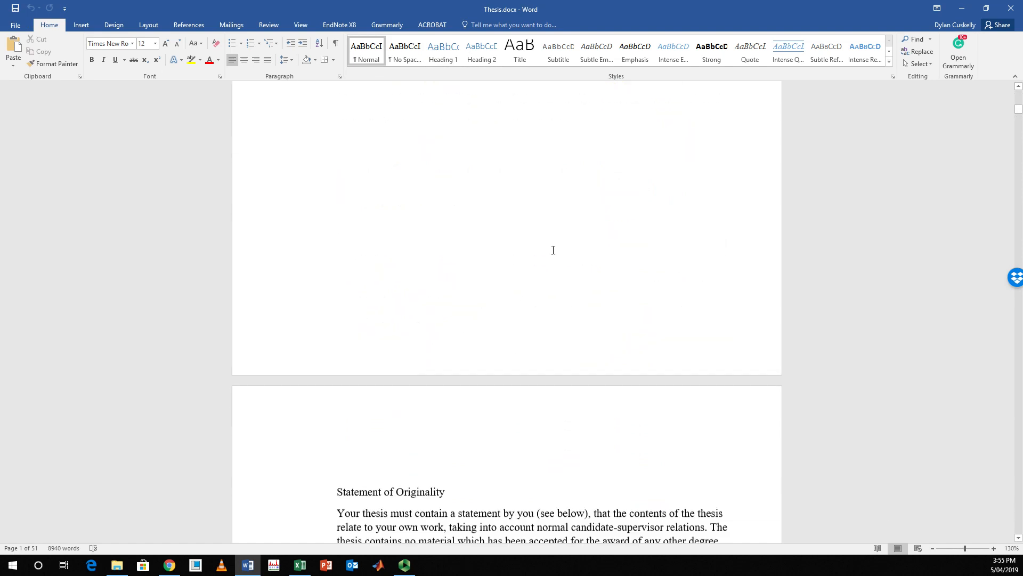
scroll(540, 237, down, 15)
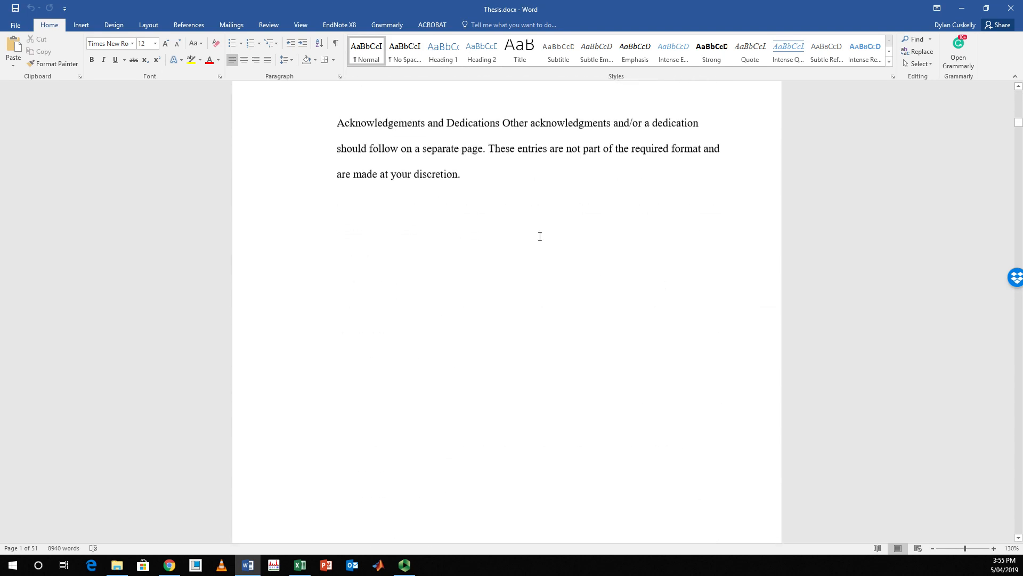
scroll(535, 242, down, 15)
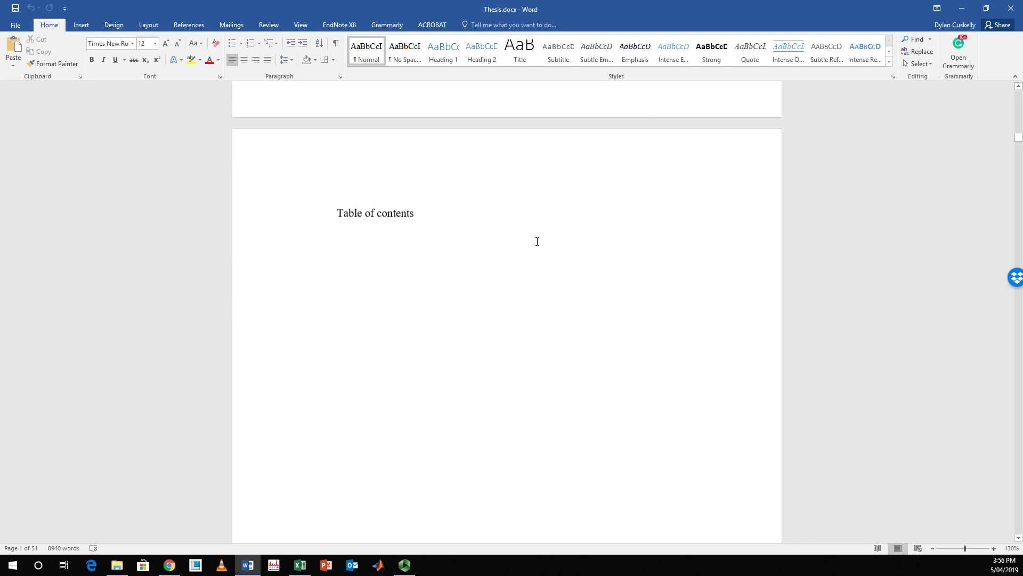
scroll(531, 250, down, 15)
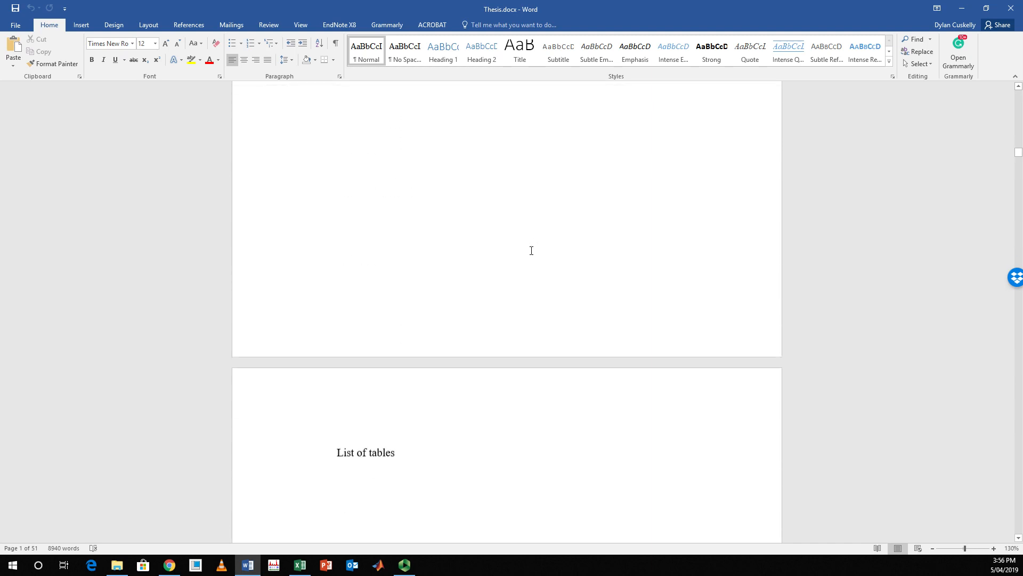
scroll(526, 258, down, 15)
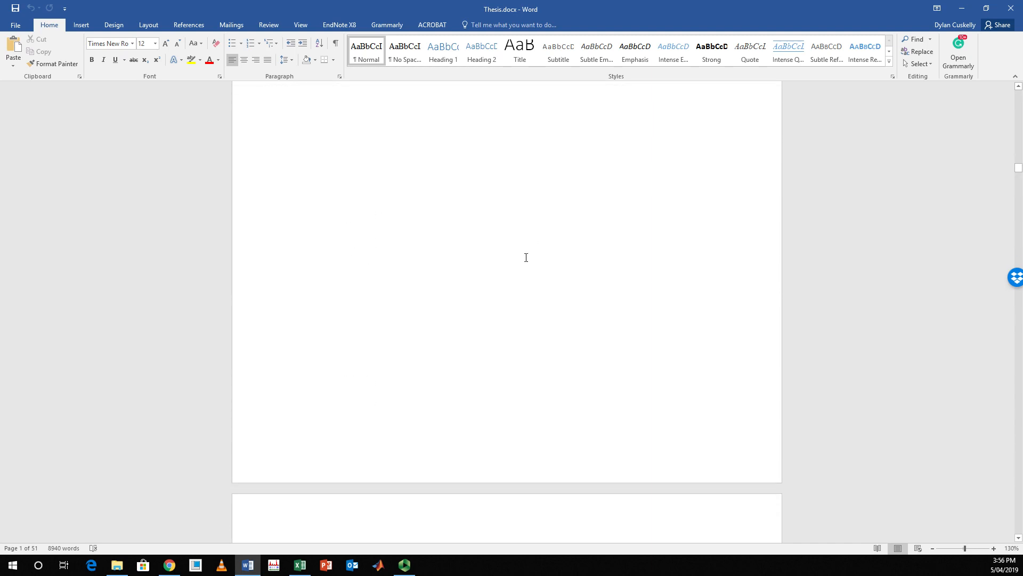
scroll(526, 255, up, 2)
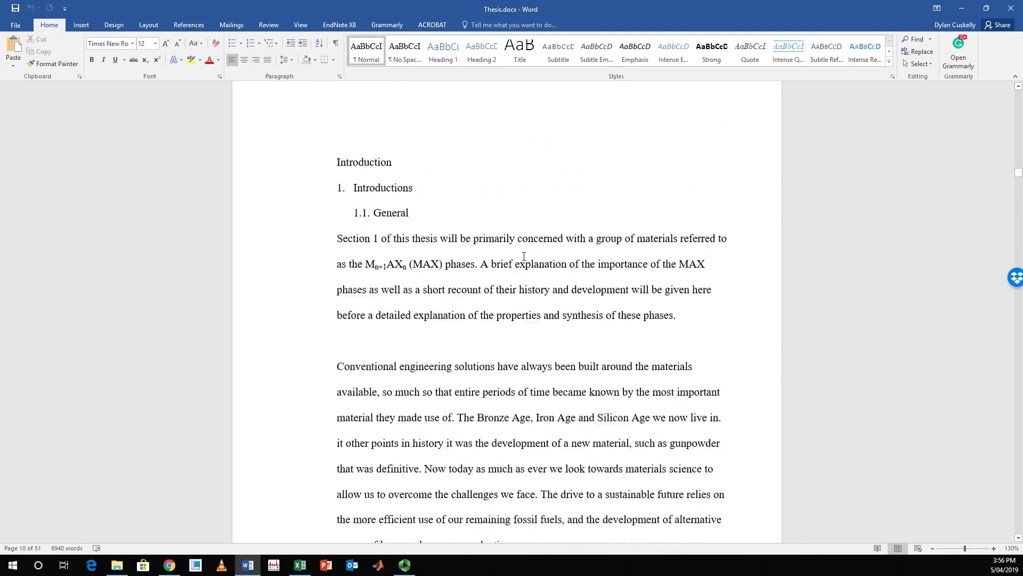
Step: Try the Old English Text MT font on the body text under heading 1.1 General, and set it back to Times New Roman
click(384, 266)
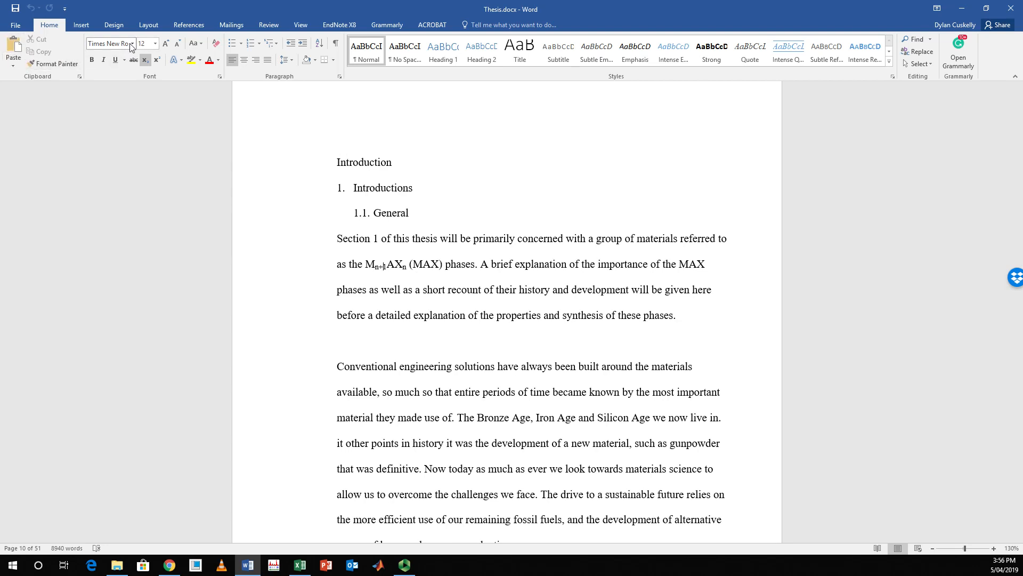
drag(337, 238, 722, 520)
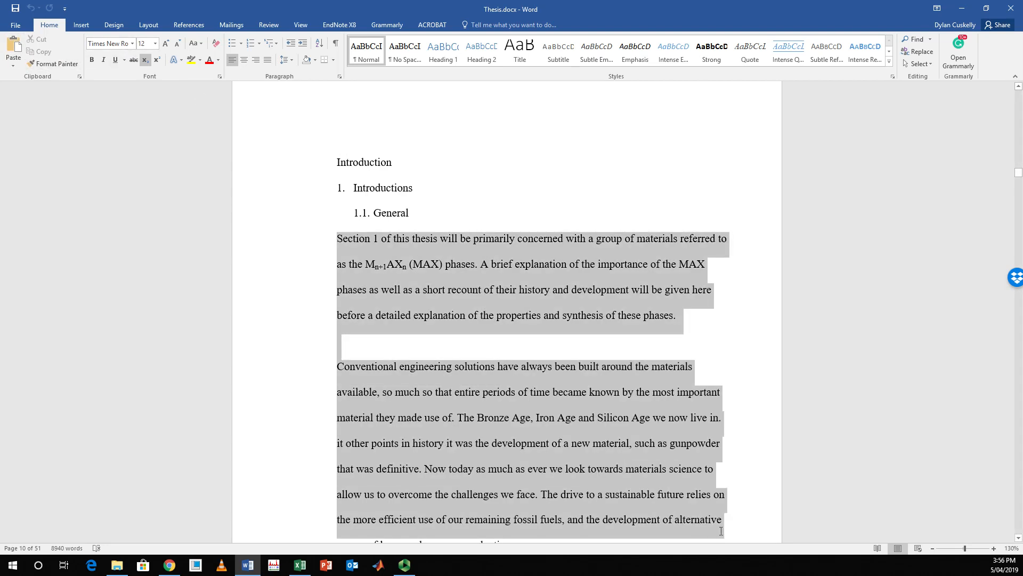
click(132, 43)
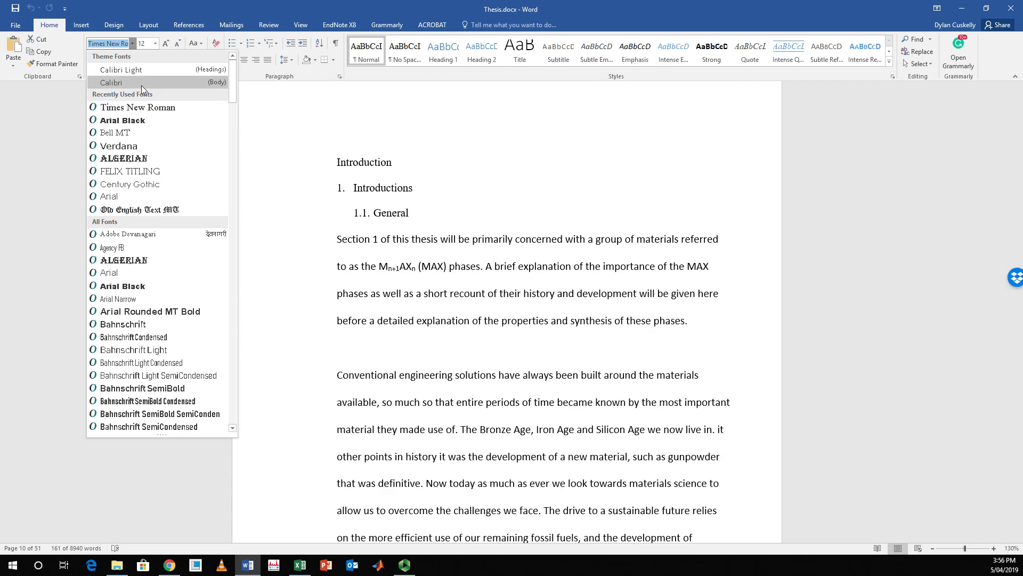
click(145, 212)
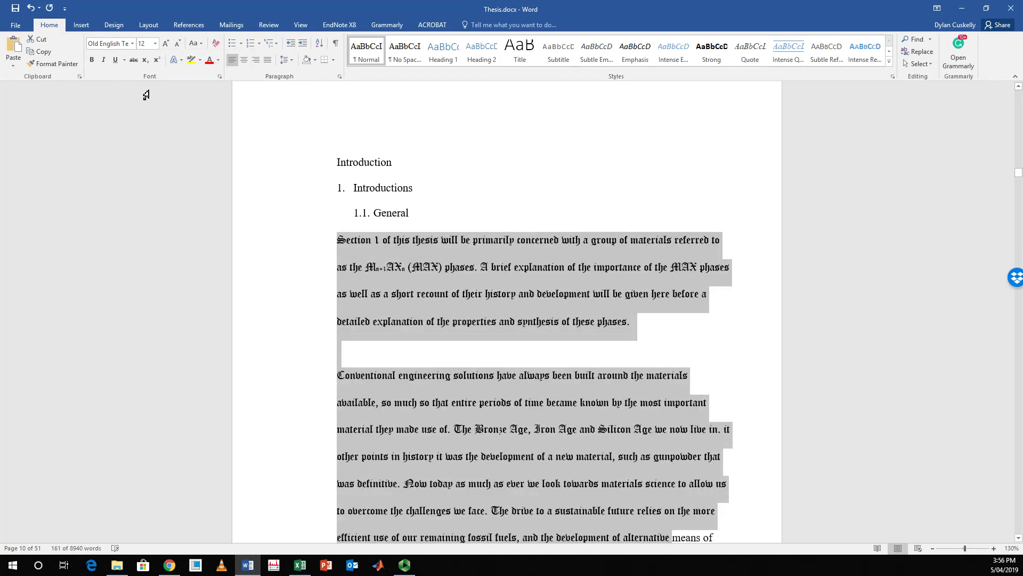
click(131, 44)
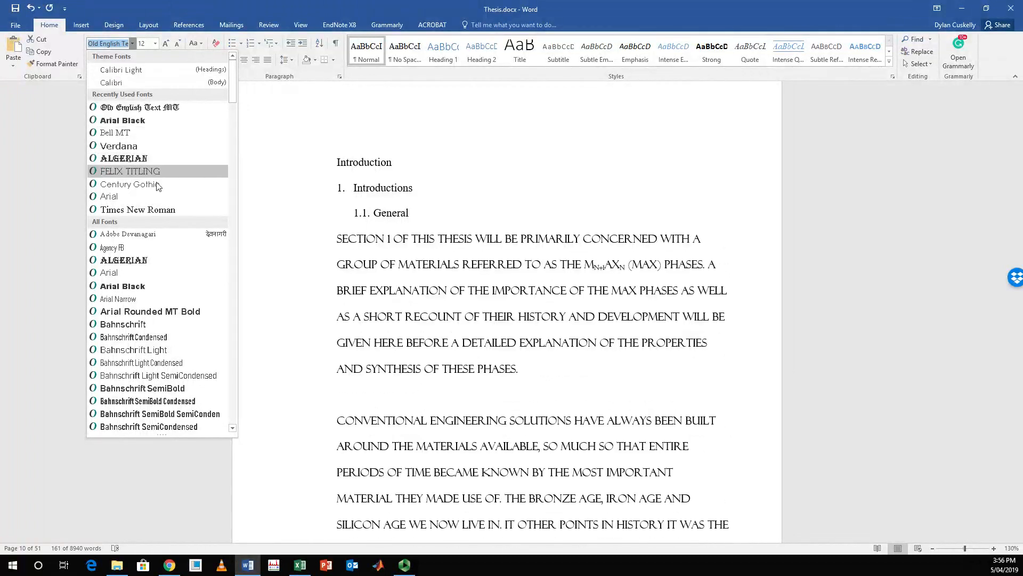
click(150, 208)
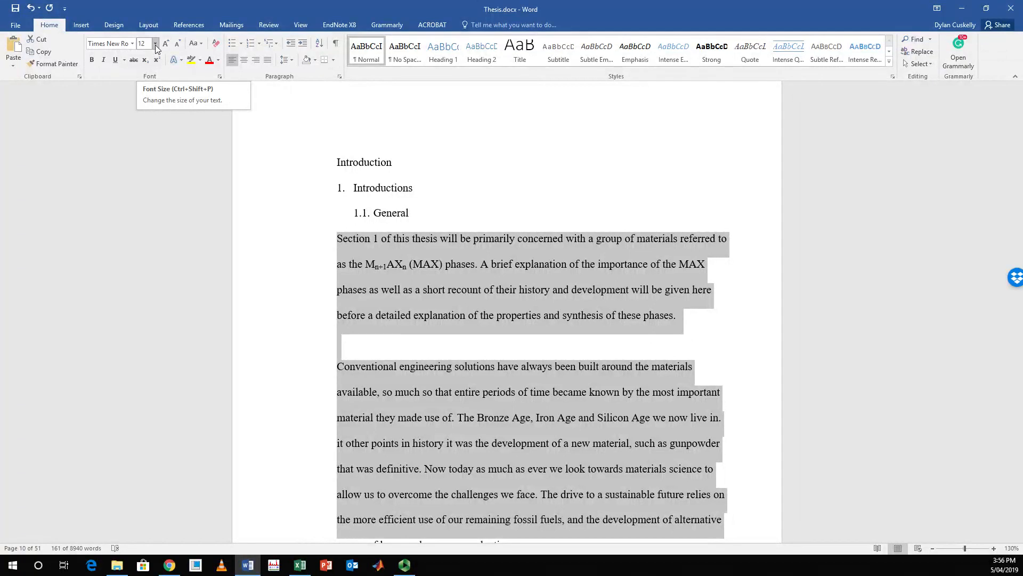
Step: Enlarge the selected body text step by step up to 16 pt and shrink it back to 12 pt
click(170, 46)
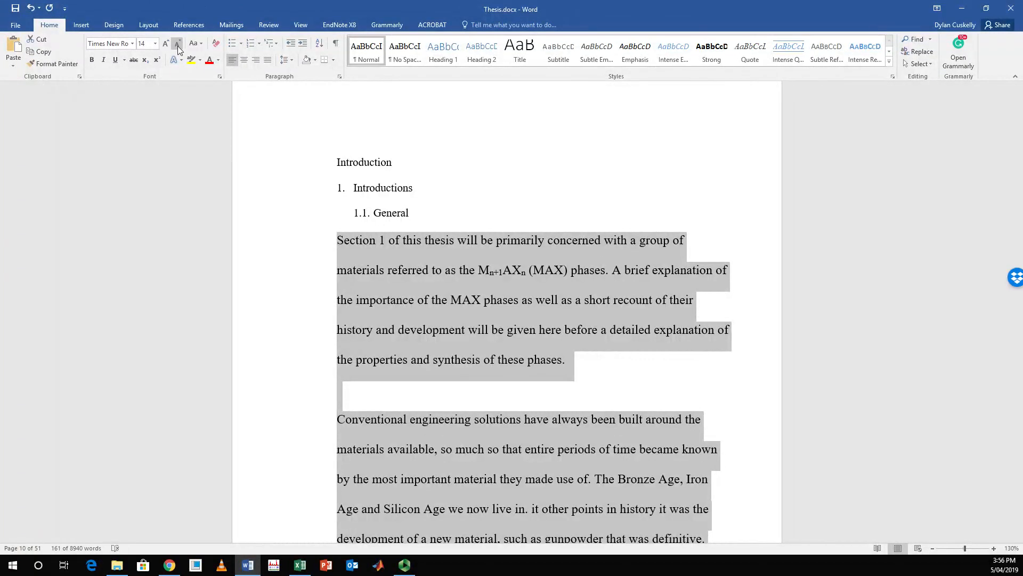
click(177, 45)
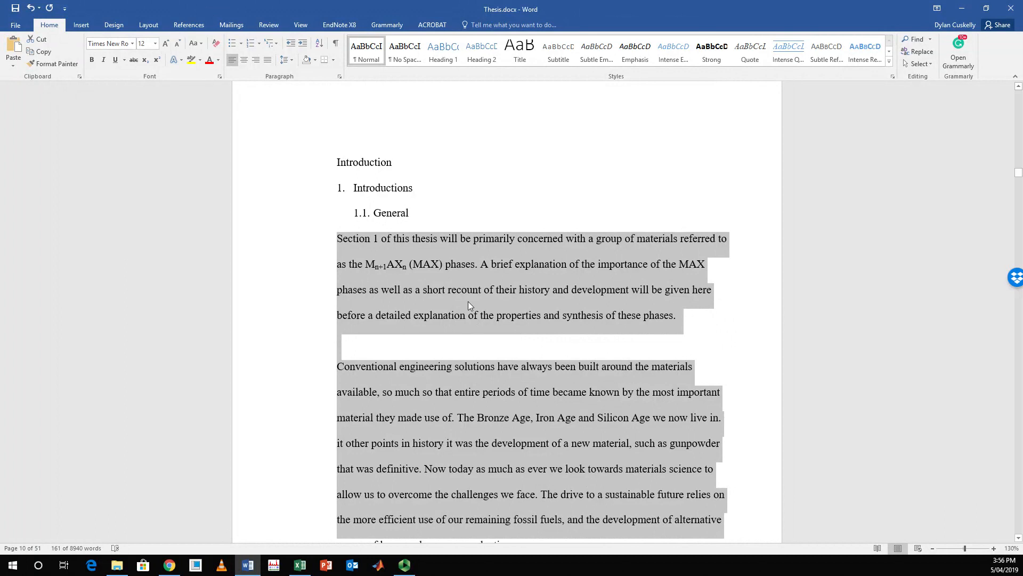
key(ctrl+shift+period)
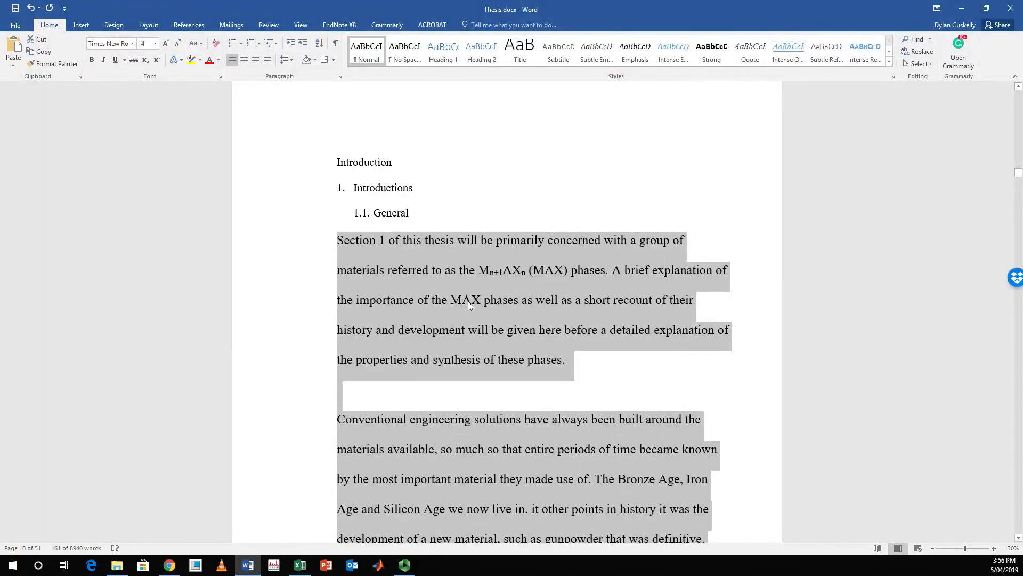
key(ctrl+shift+period)
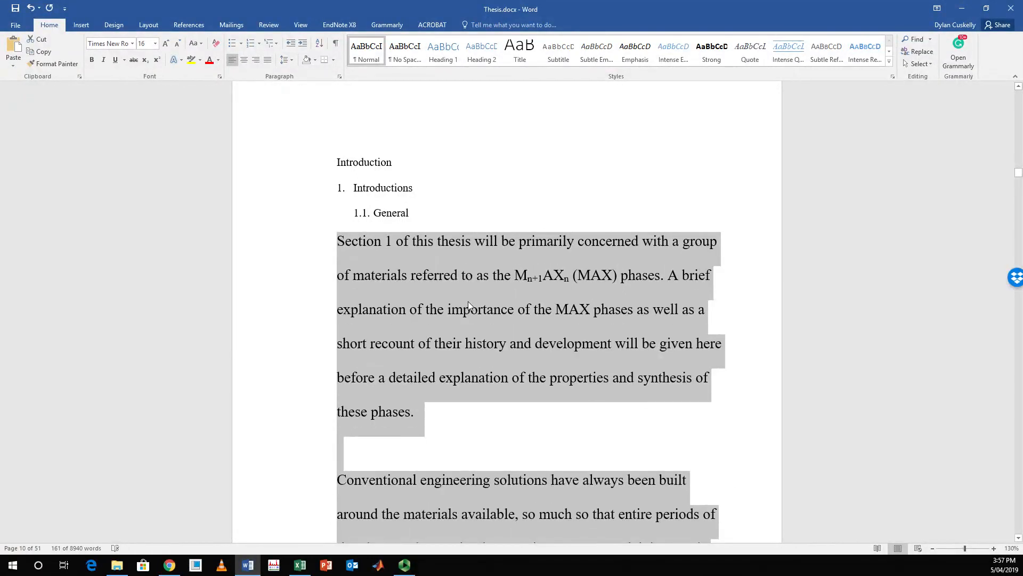
key(ctrl+shift+comma)
key(ctrl+shift+comma)
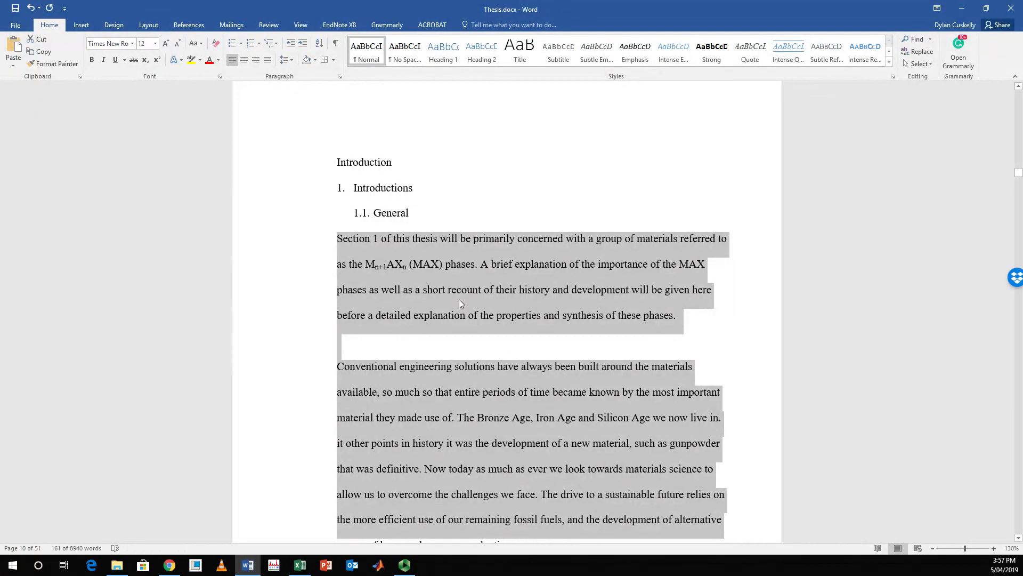
Step: Change the case of the selected body text to UPPERCASE, and convert it to lowercase
scroll(459, 302, down, 1)
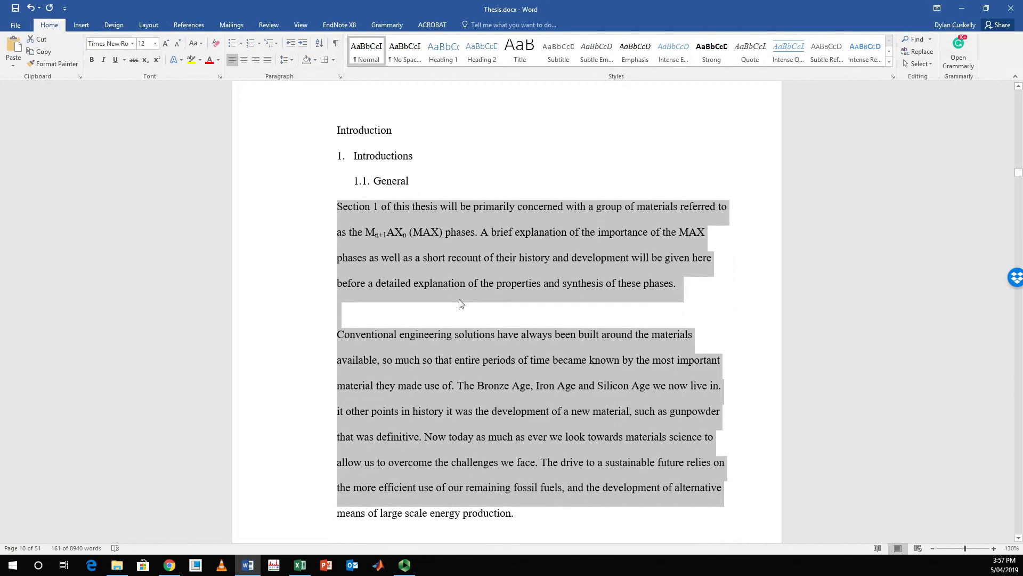
click(199, 45)
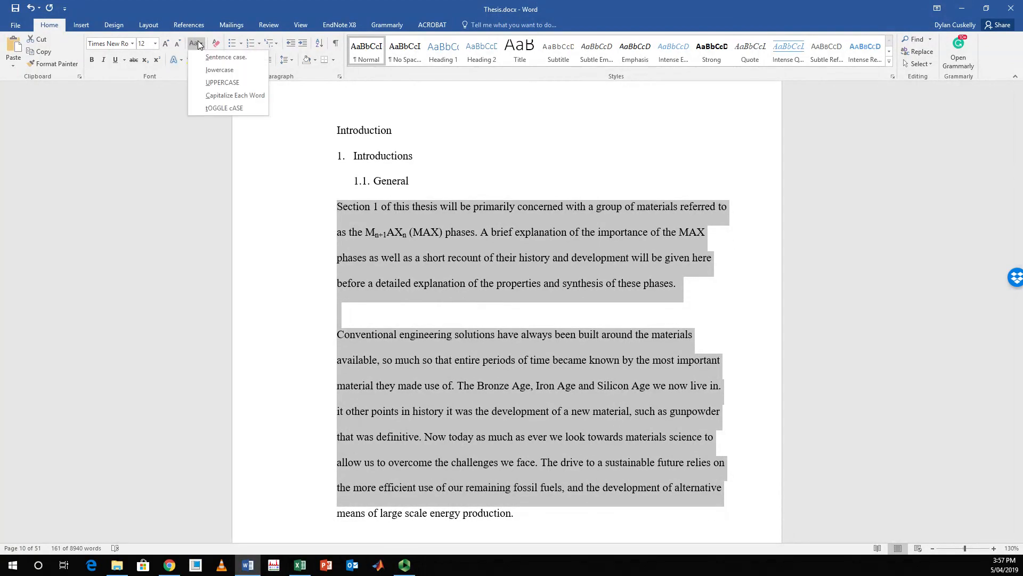
click(237, 82)
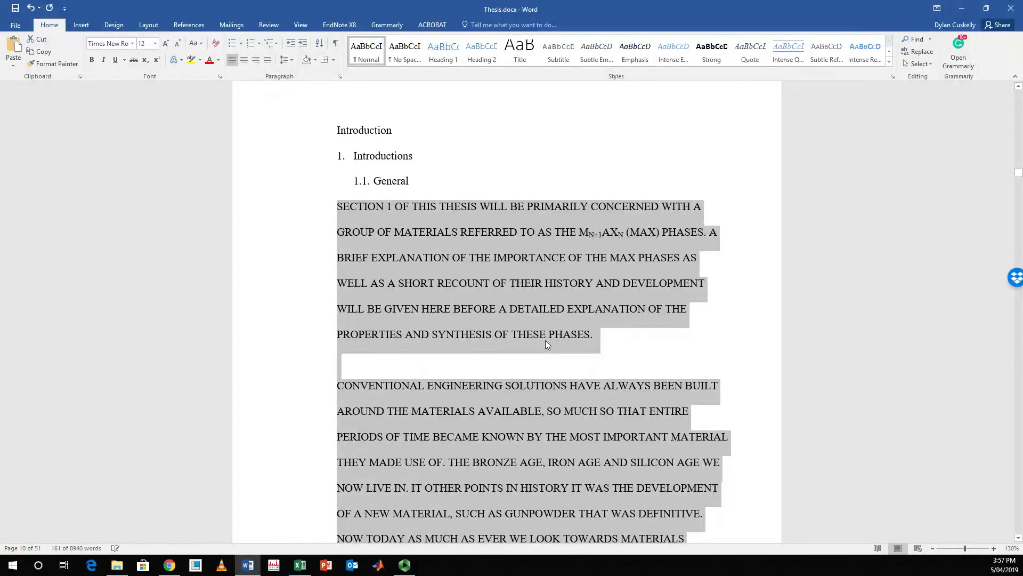
click(195, 44)
click(220, 70)
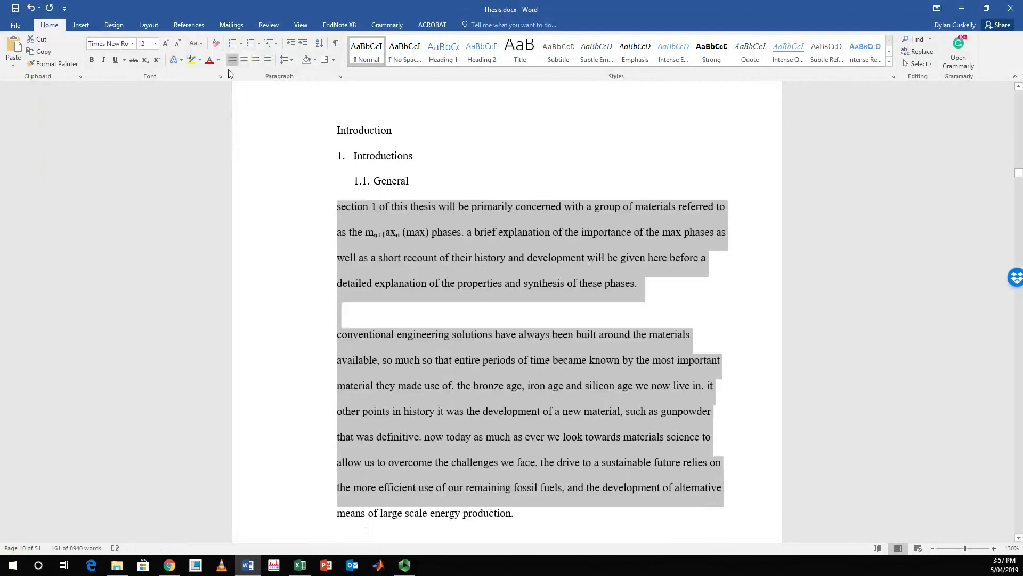
click(193, 44)
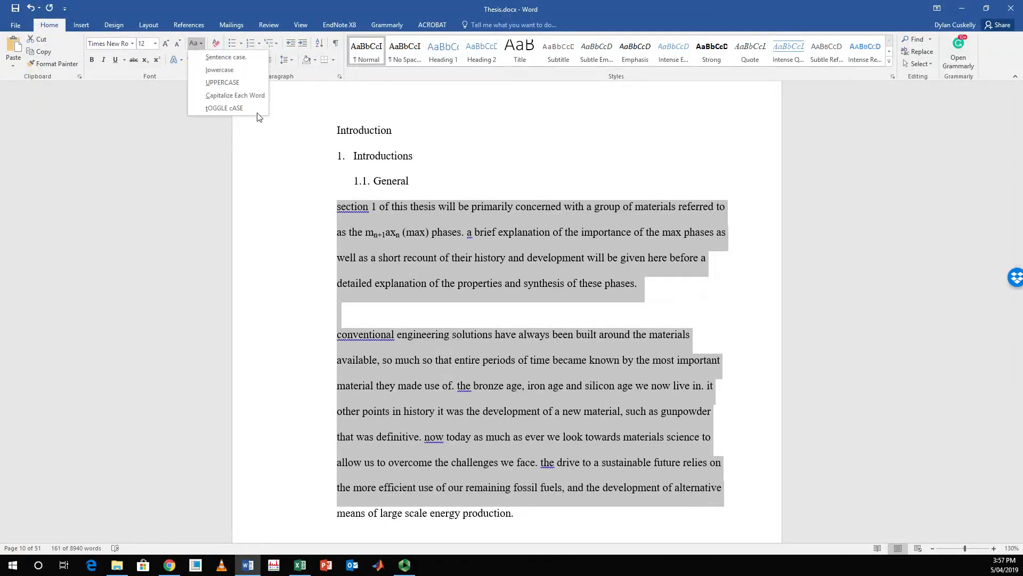
click(193, 45)
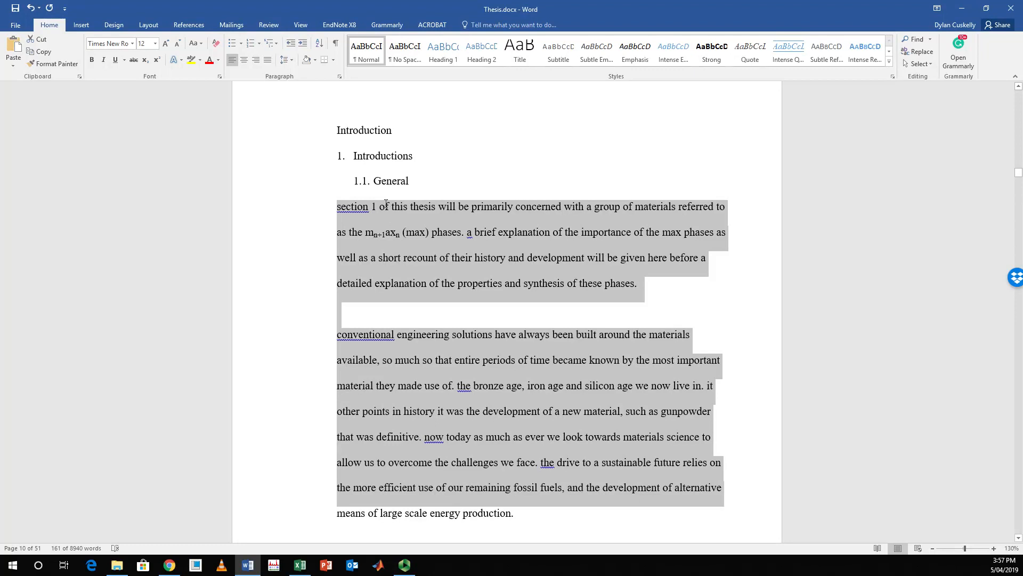
Step: Try bold, underline, italic and strikethrough on the selected body text, removing each format again
key(ctrl+b)
key(ctrl+u)
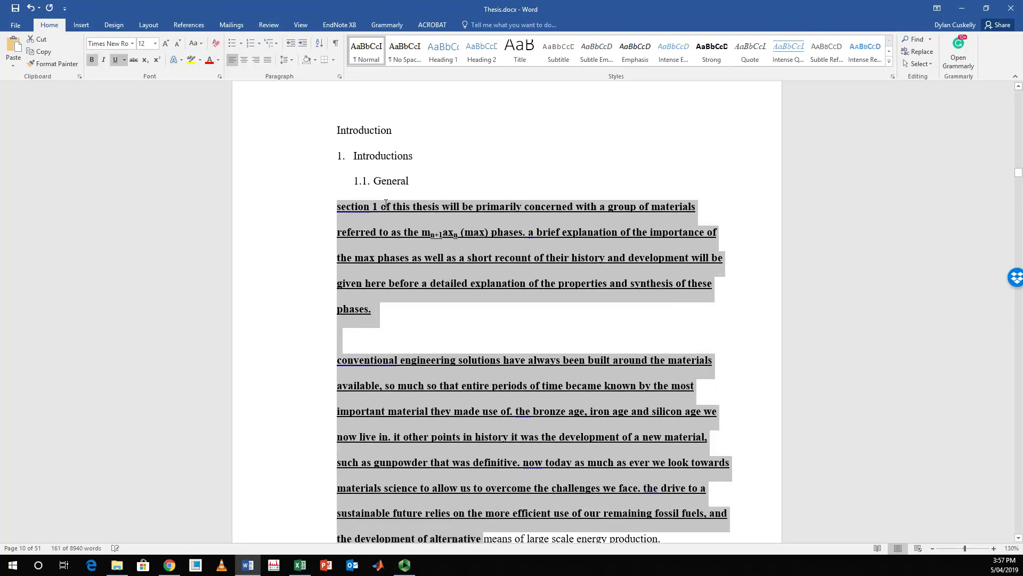
key(ctrl+i)
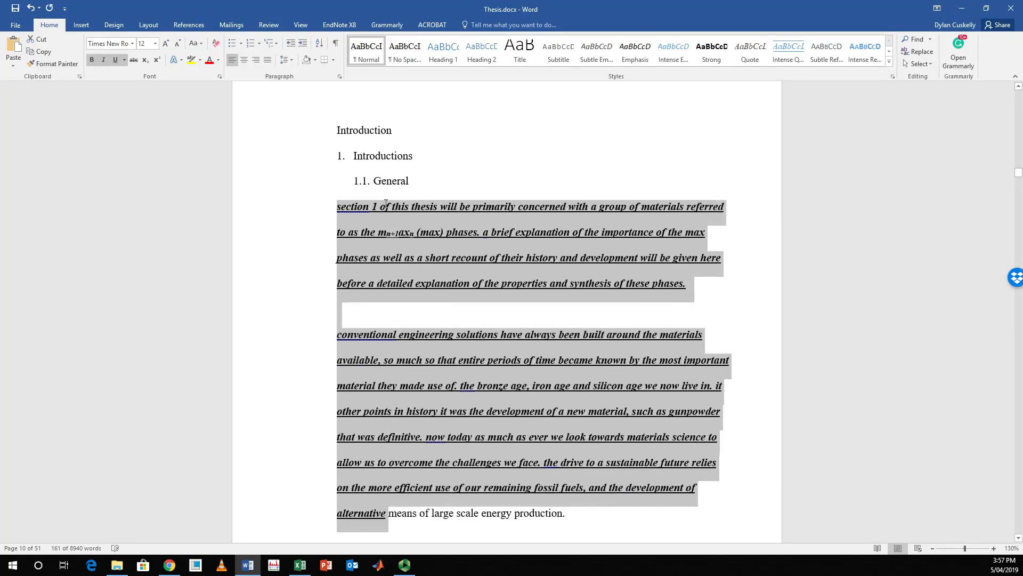
key(ctrl+b)
key(ctrl+u)
key(ctrl+i)
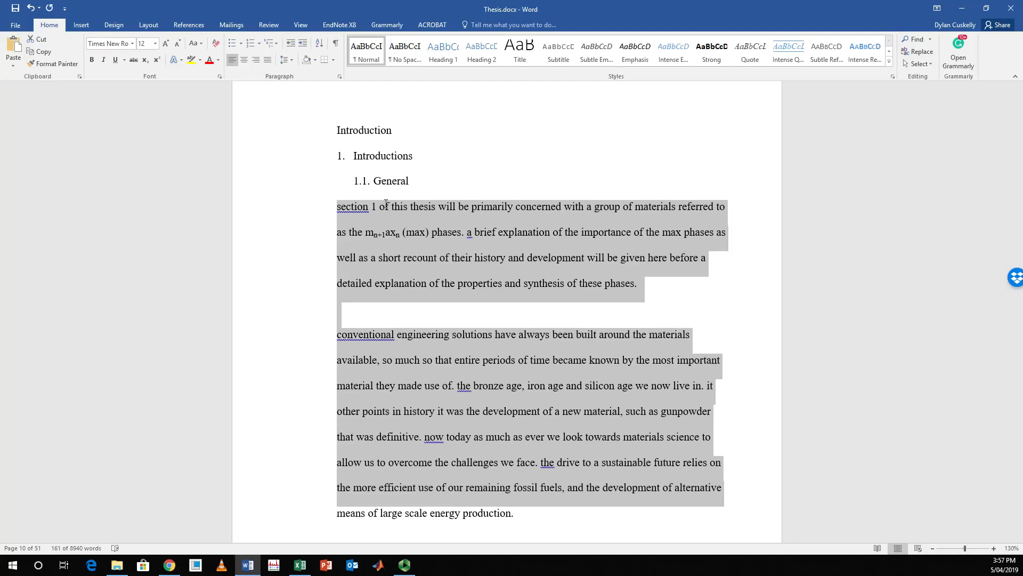
click(134, 61)
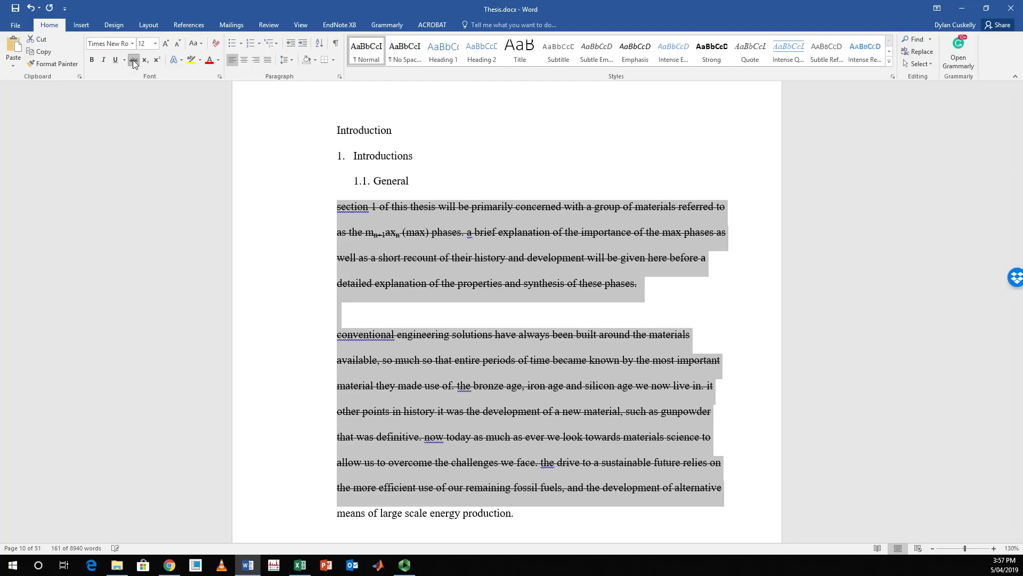
click(133, 60)
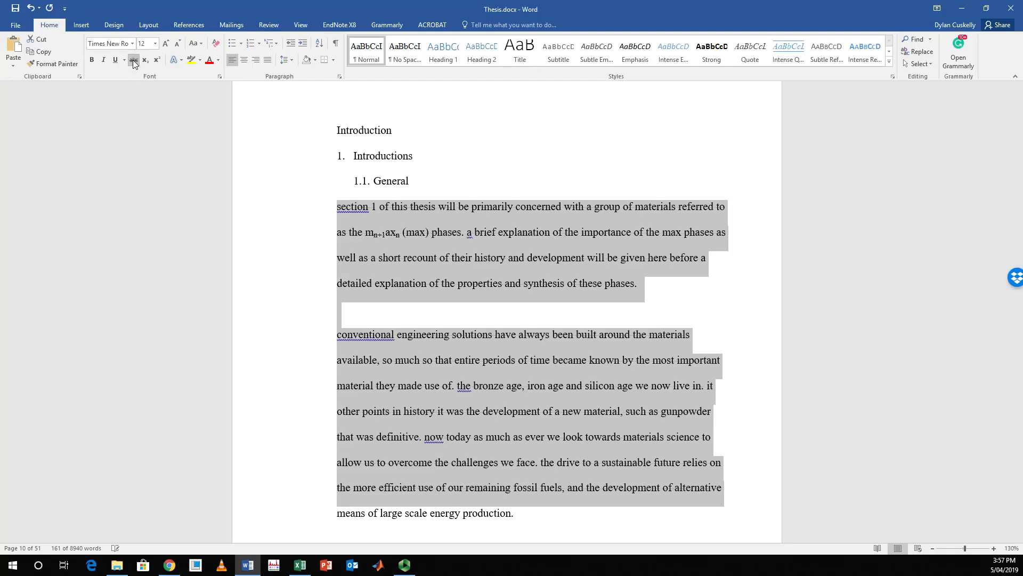
Step: Add a new line below the first paragraph of section 1.1 and enter 4 with a superscript 2
click(695, 292)
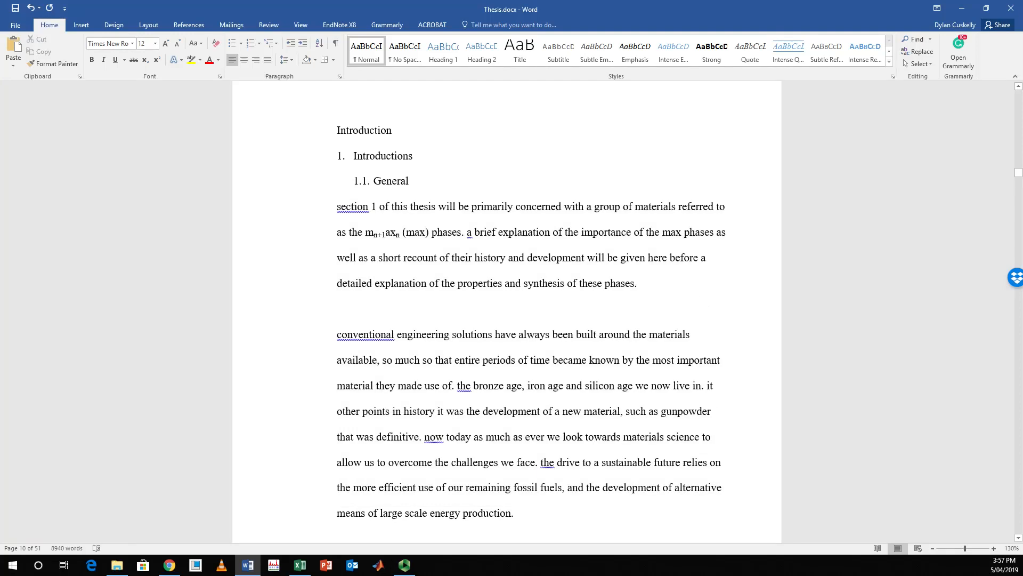
key(Return)
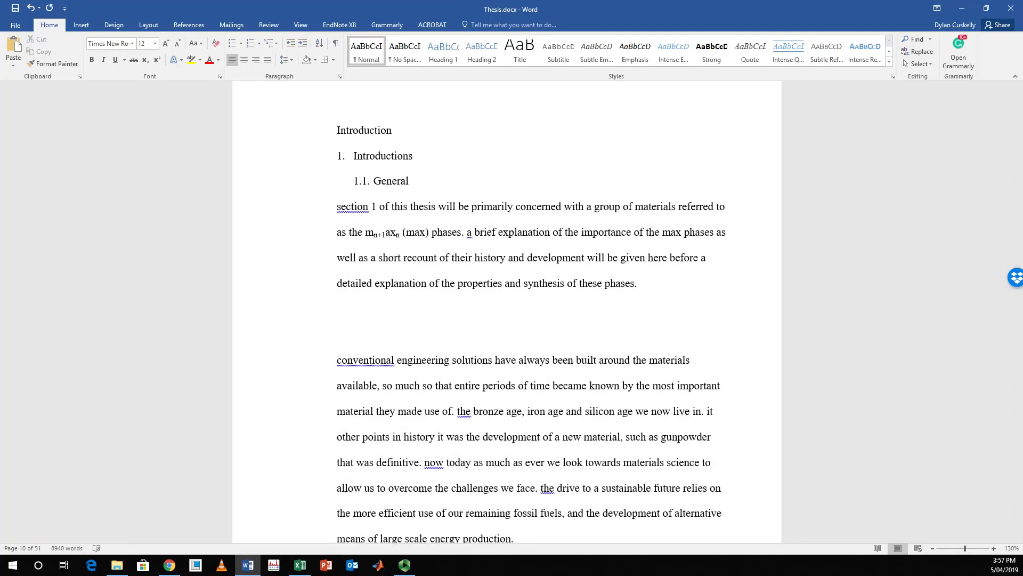
text(4)
text(^2)
key(BackSpace)
key(BackSpace)
key(BackSpace)
text(4)
click(156, 60)
text(2)
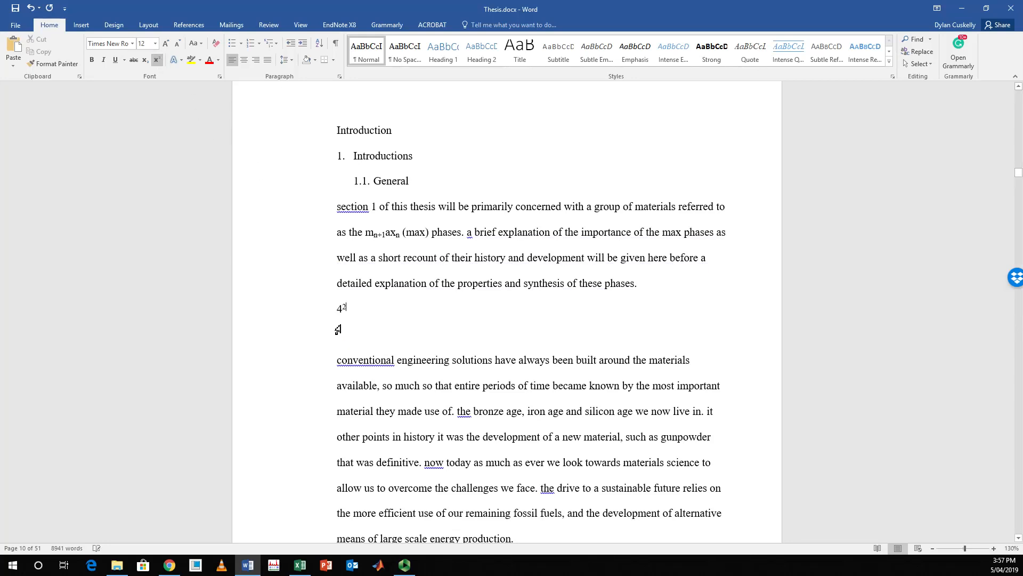
click(156, 60)
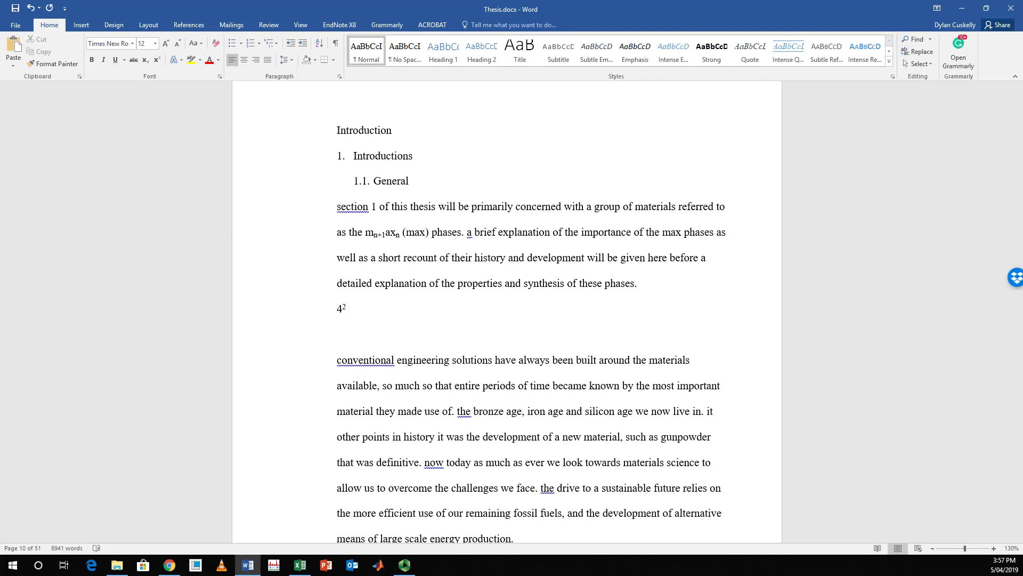
Step: Add the formula CO2 after the squared number, with its 2 as a subscript
text(CO)
click(146, 60)
text(2)
click(146, 59)
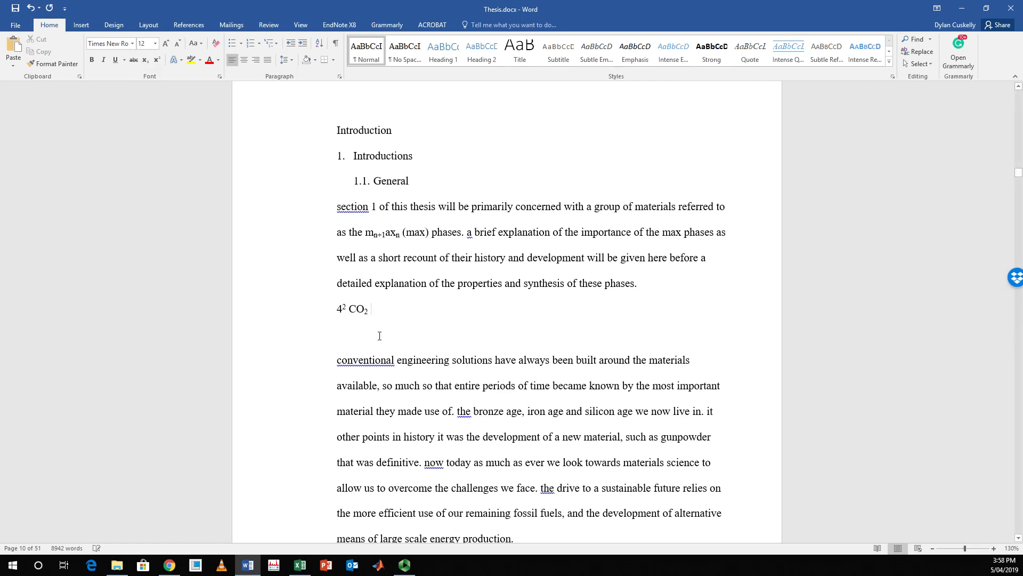
Step: Add a full stop after the formula and enter 4 with a superscript 2 and CO2 with a subscript 2 again
text(. )
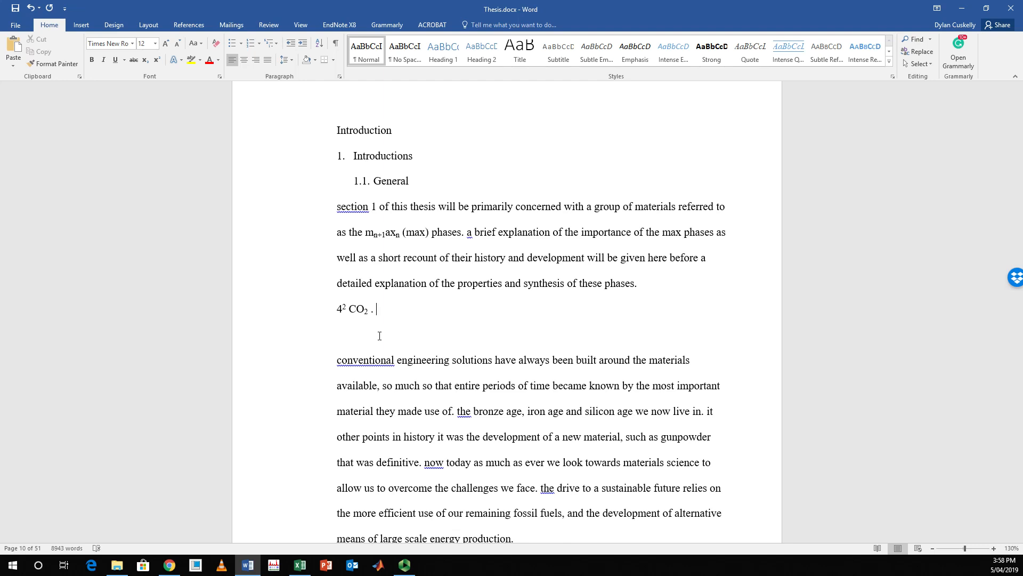
text(4)
key(ctrl+shift+plus)
text(2)
key(ctrl+shift+plus)
text(CO)
key(ctrl+equal)
key(ctrl+equal)
Step: Highlight the first paragraph of section 1.1 and the formula line in yellow, and clear the highlighting with No Color
drag(413, 310, 307, 200)
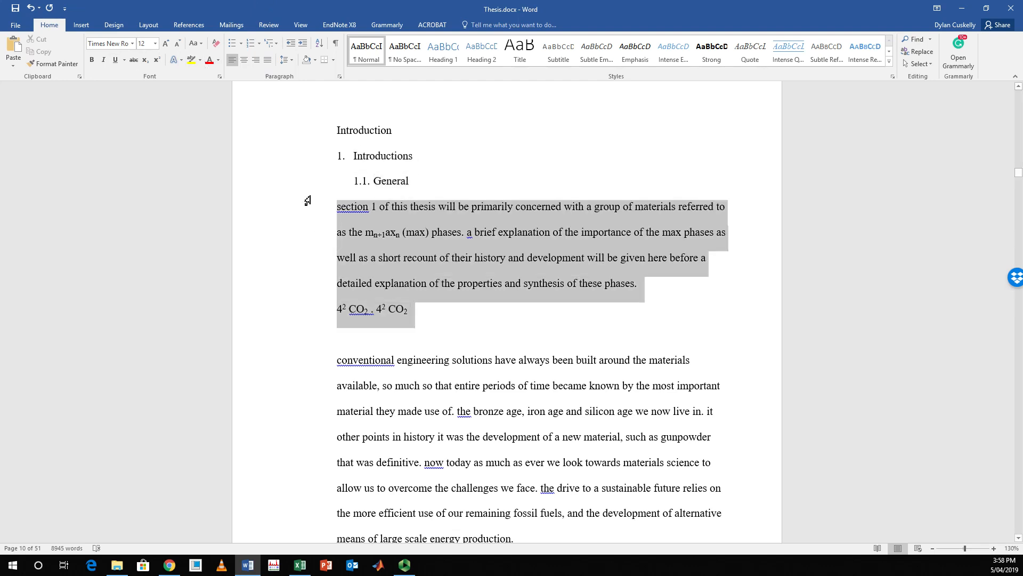
click(190, 59)
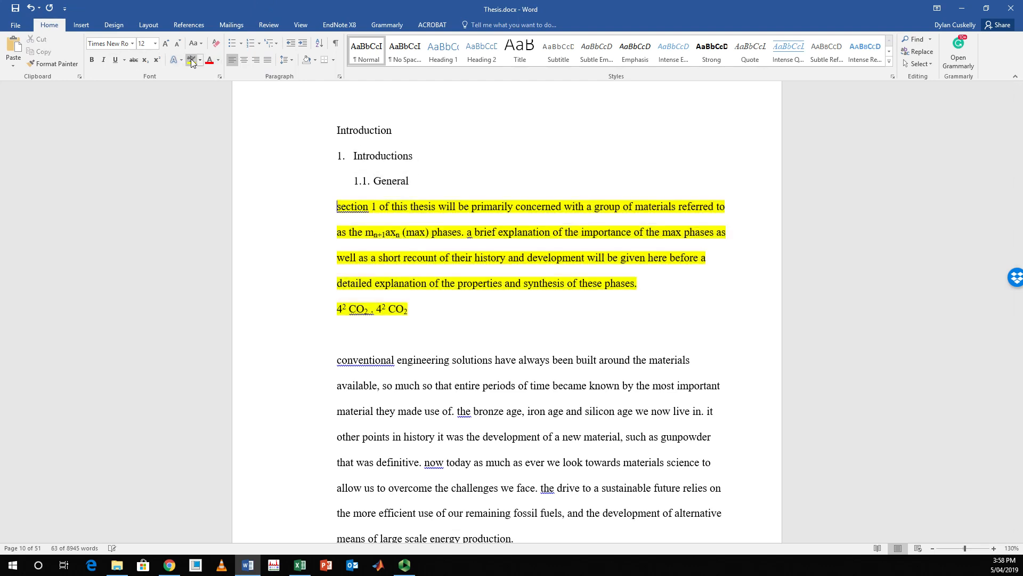
click(199, 59)
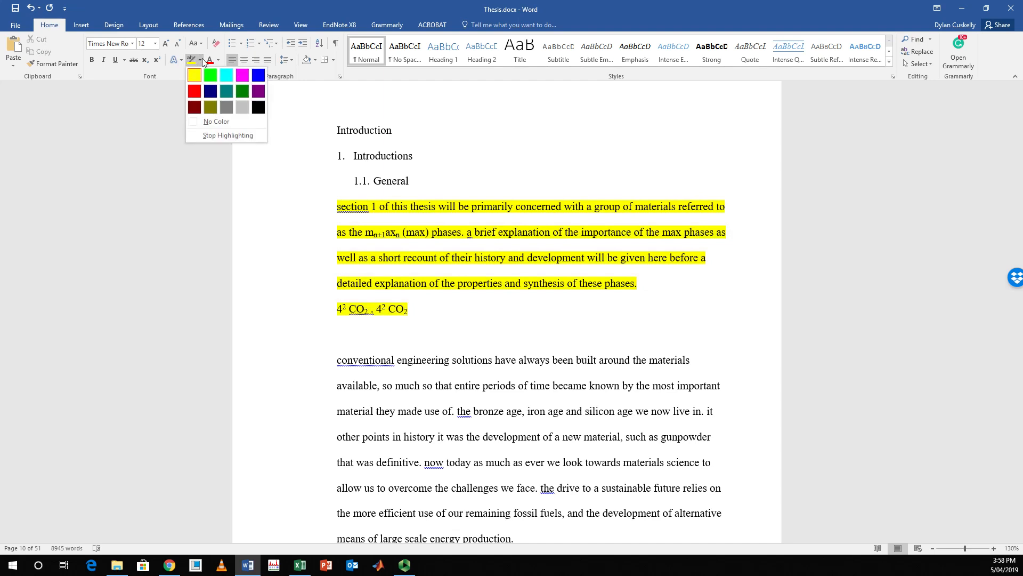
click(207, 124)
drag(421, 311, 337, 205)
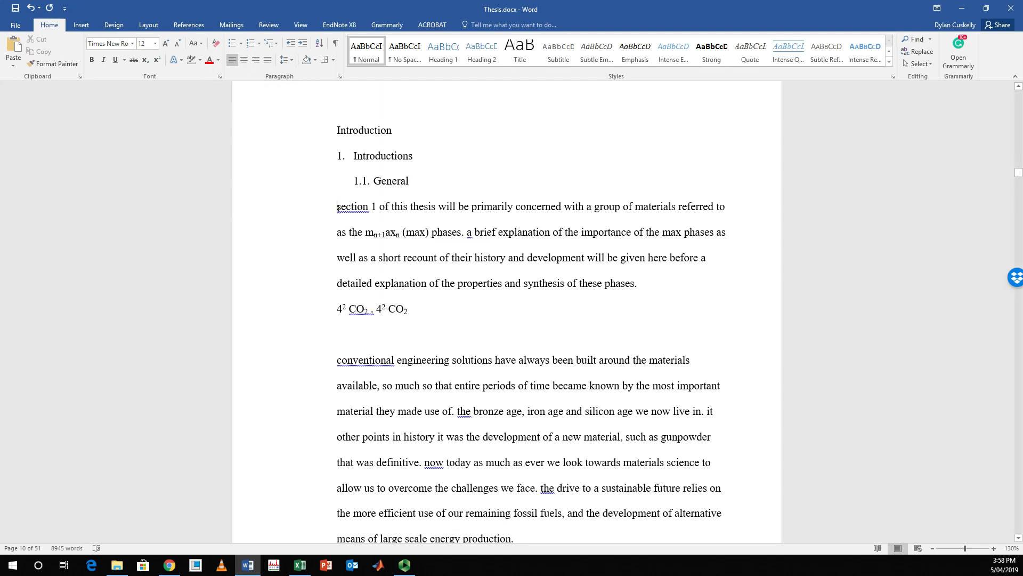
Step: Colour the first paragraph of section 1.1 and the formula line dark red, and set the font colour back to black
drag(338, 207, 473, 331)
click(209, 59)
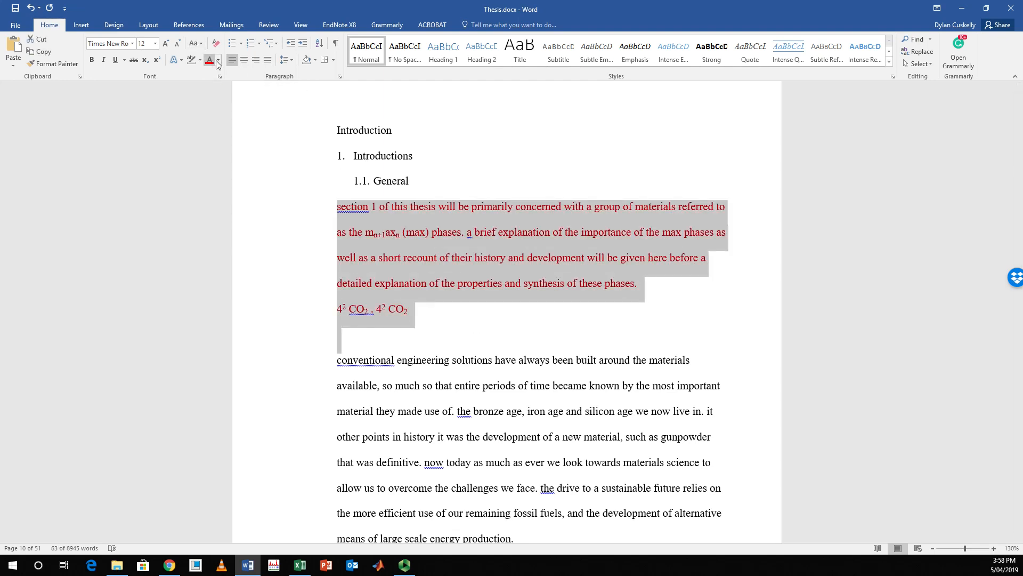
click(217, 60)
click(218, 74)
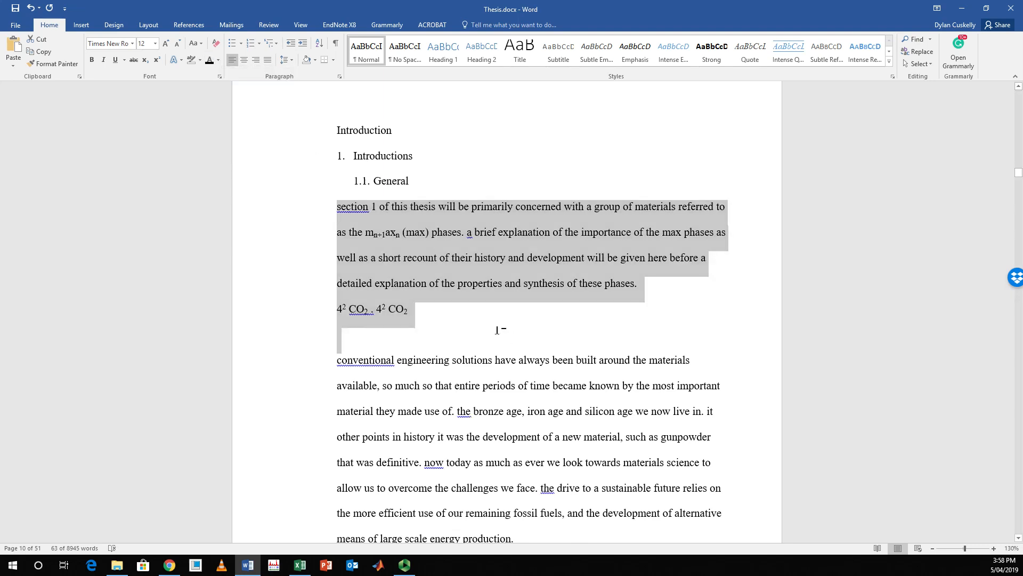
click(441, 315)
drag(441, 314, 318, 181)
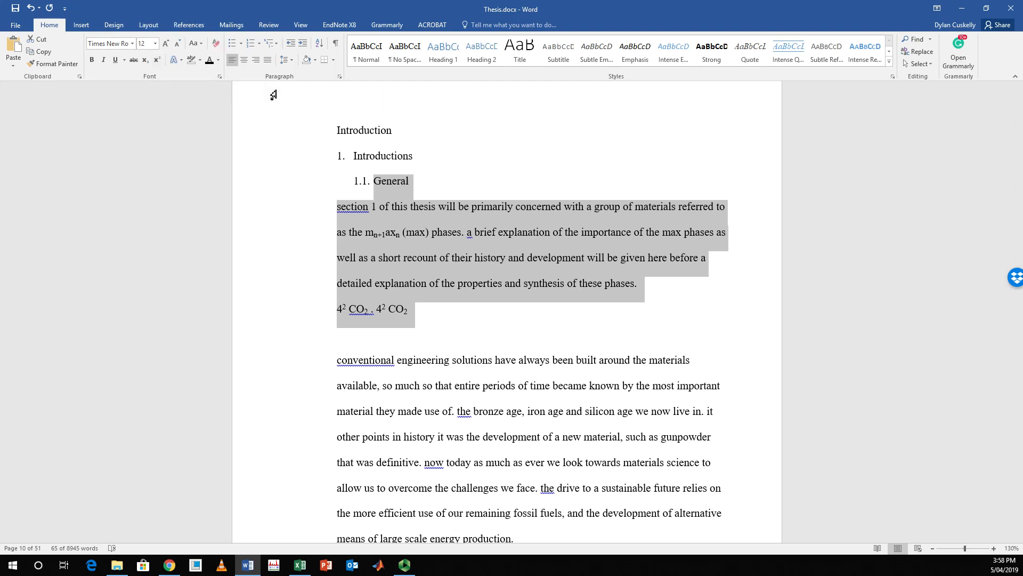
click(507, 337)
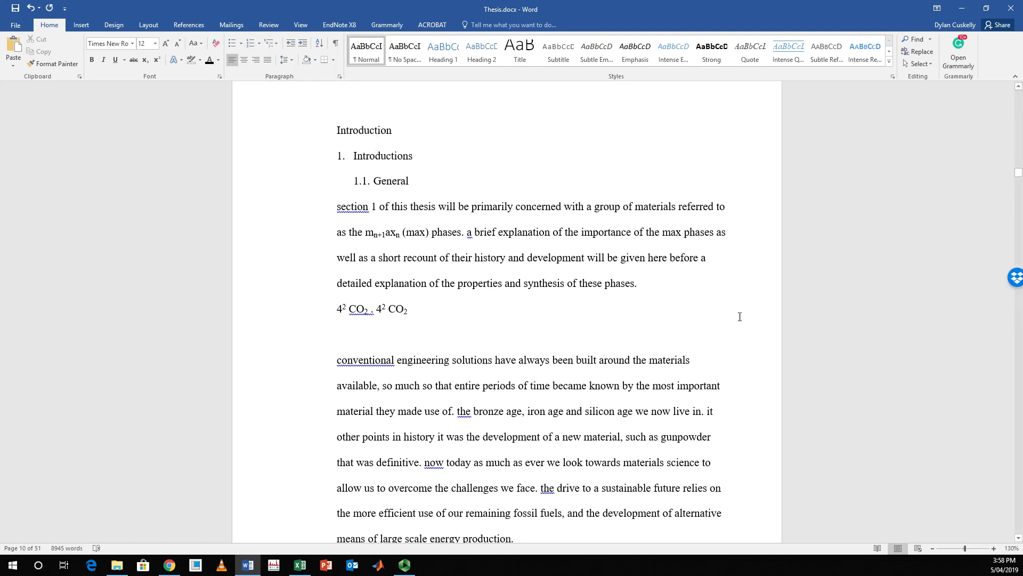
Step: Convert the numbered outline at the end of the document, from Intro under MGA's downwards, into a bulleted list
drag(1018, 176, 1022, 213)
key(ctrl+End)
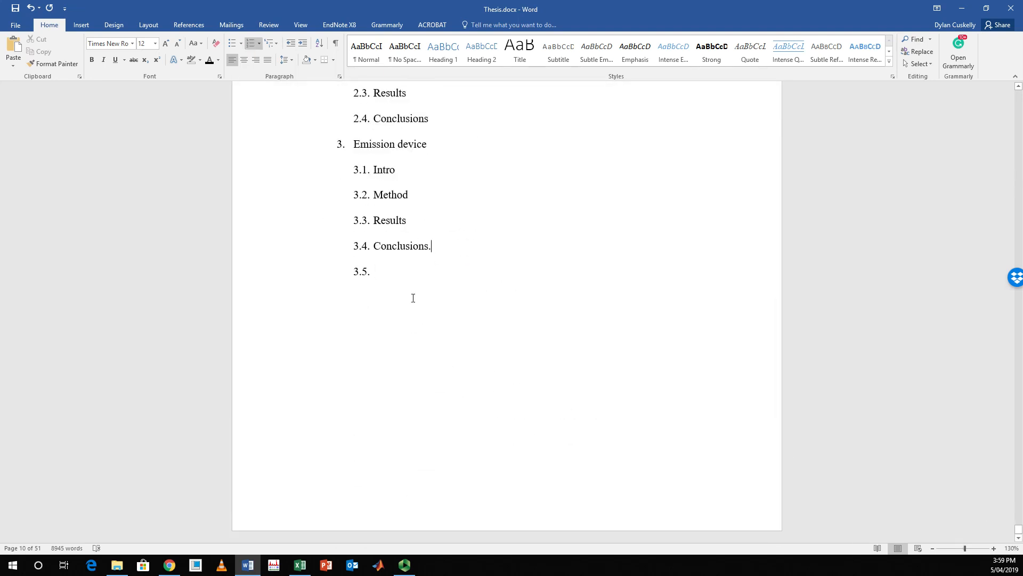
scroll(413, 298, down, 2)
drag(422, 321, 633, 88)
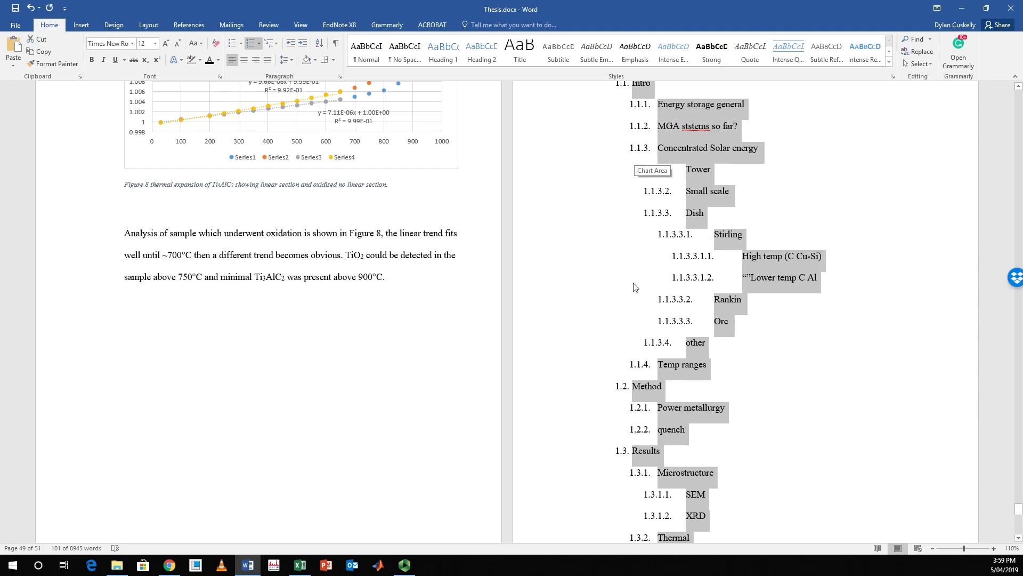
scroll(606, 166, up, 1)
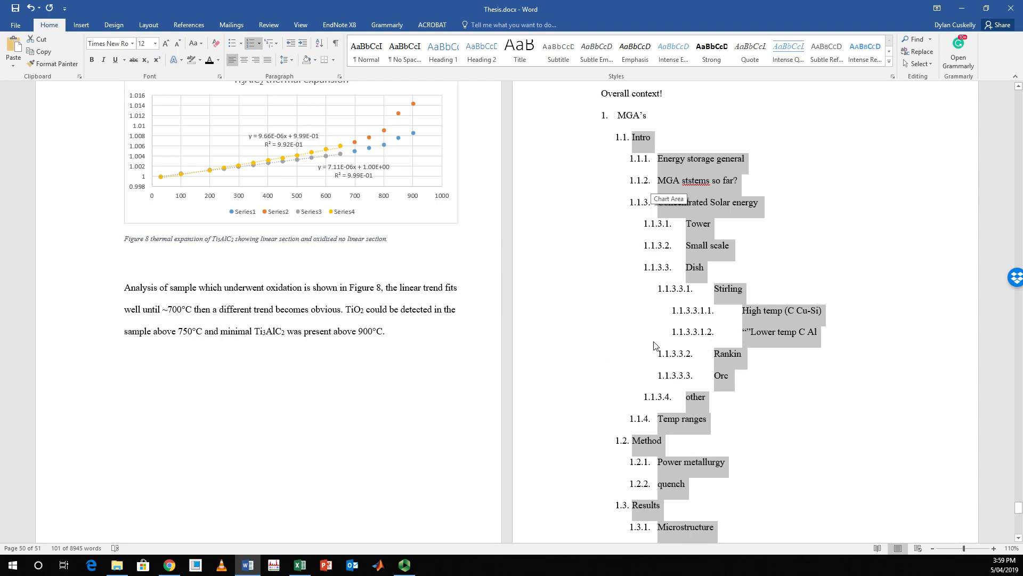
click(259, 45)
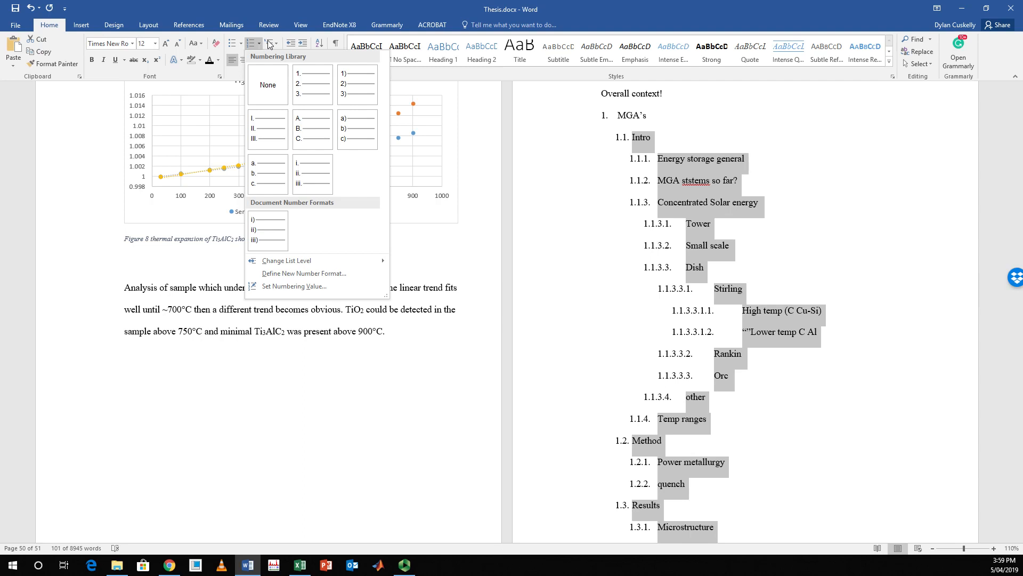
click(231, 44)
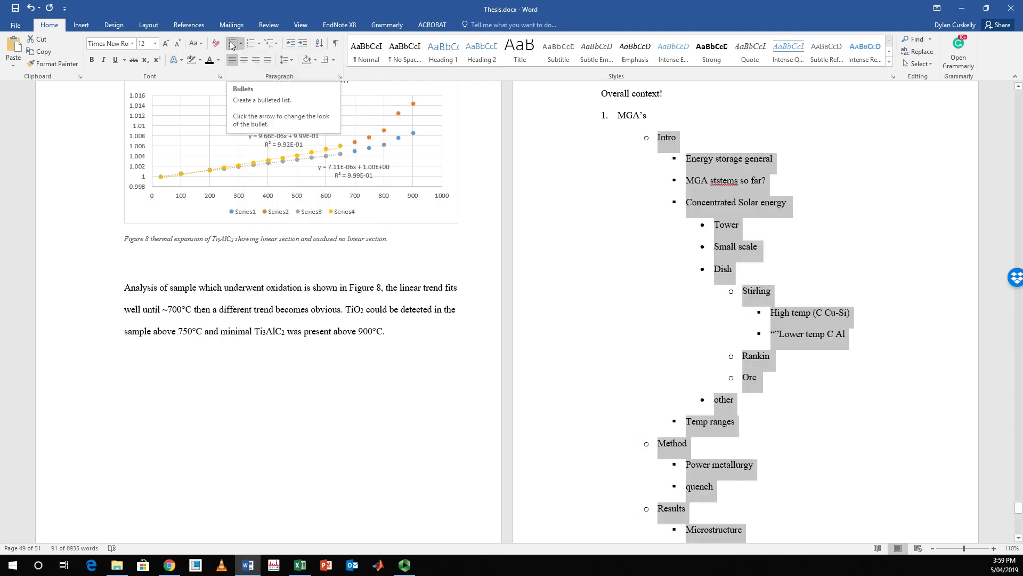
Step: Apply standard numbering to the selected outline, and change it to the 1) a) i) multilevel list style
click(249, 43)
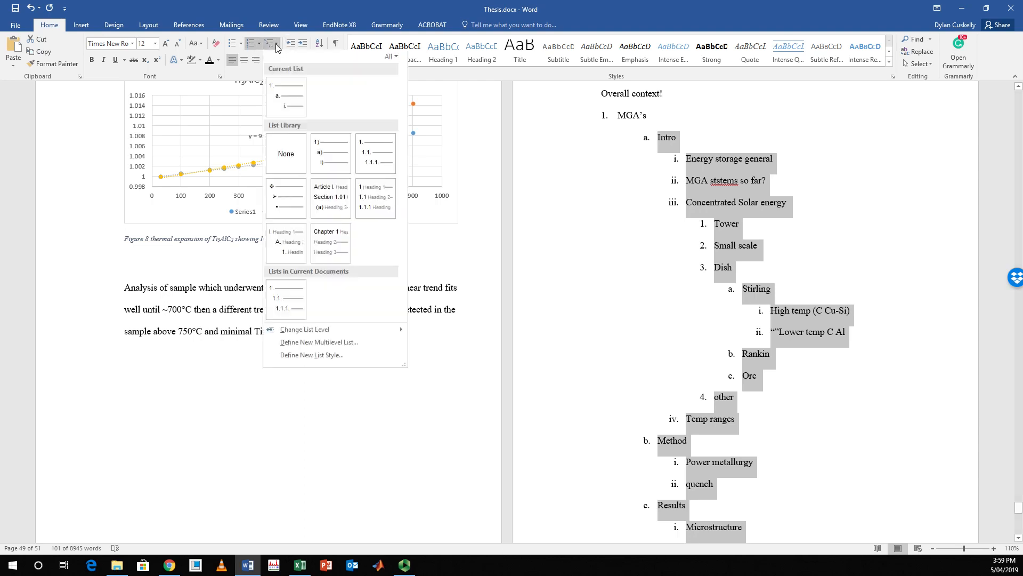
click(271, 43)
mouse_move(328, 163)
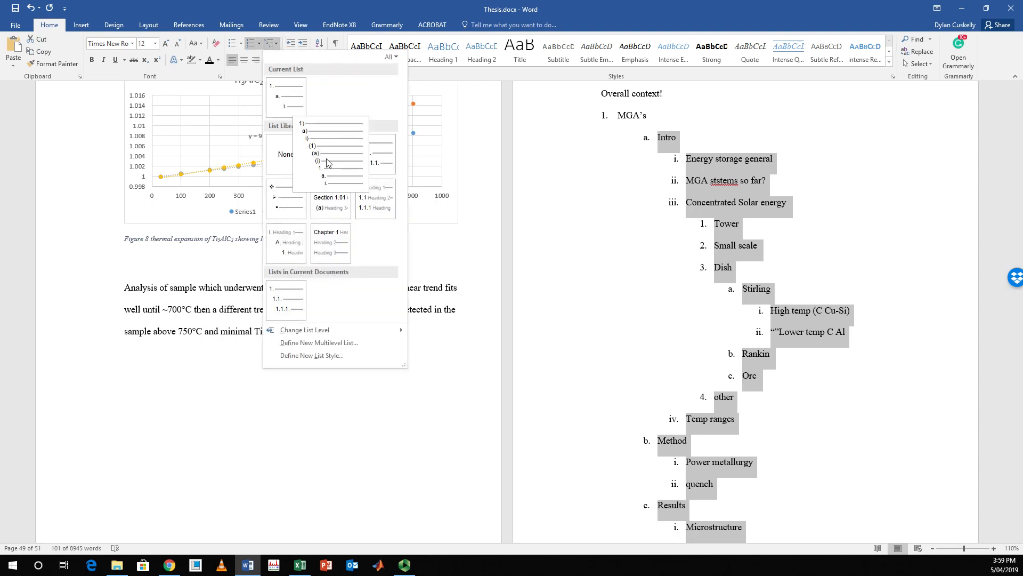
click(328, 162)
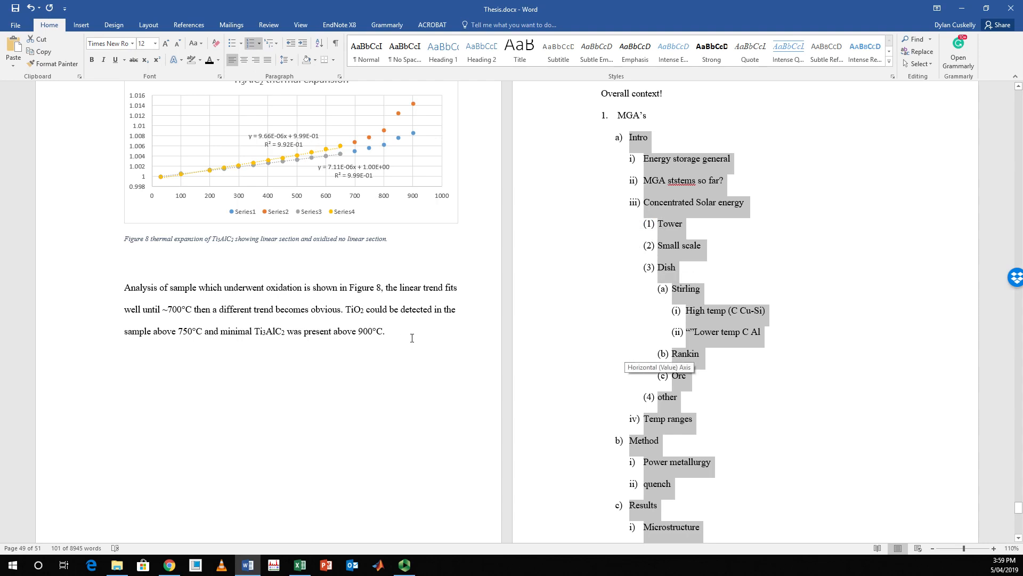
Step: Turn the selected outline back into a bulleted list and look over the bullet library and list level options
click(233, 43)
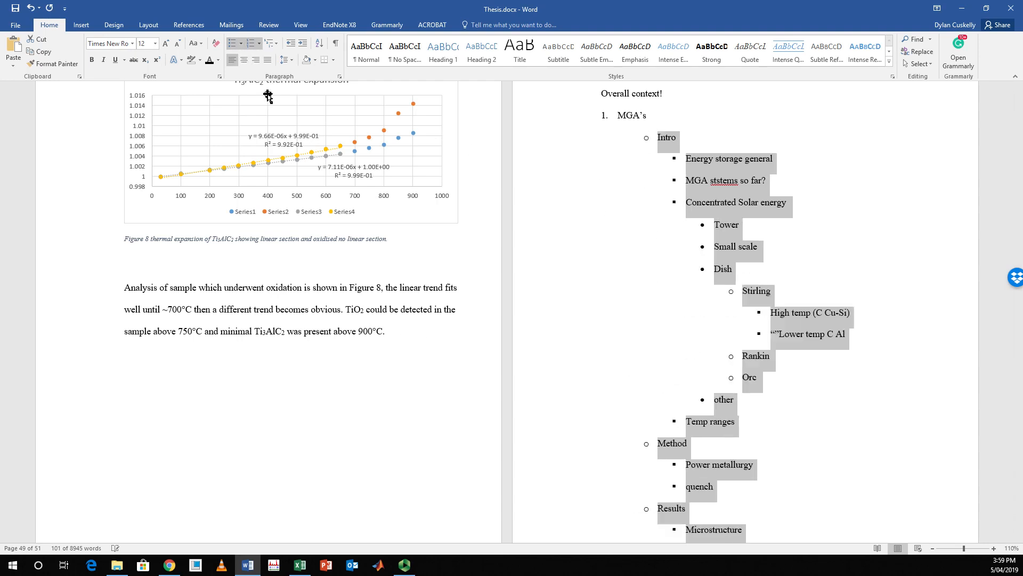
click(241, 44)
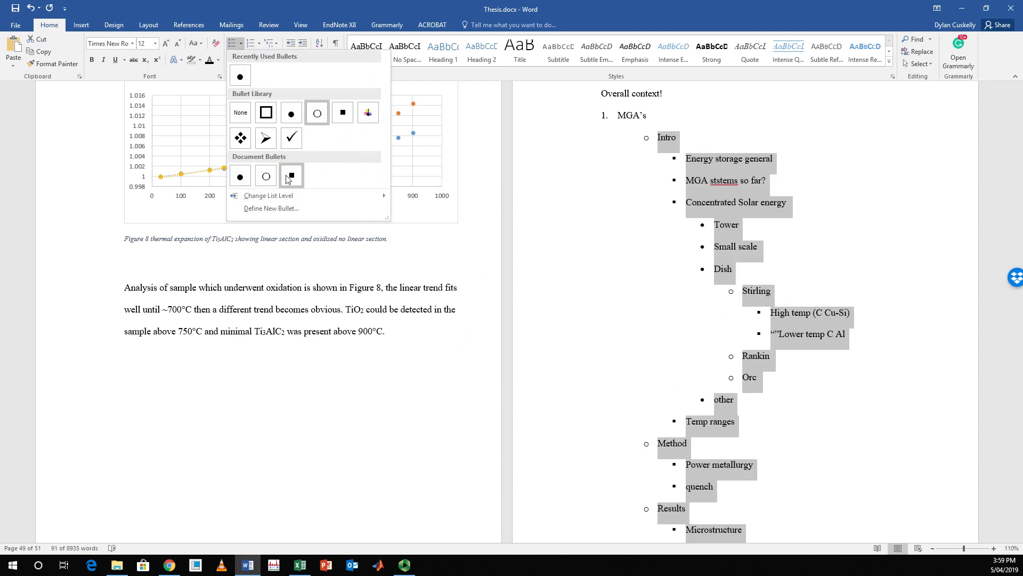
mouse_move(255, 197)
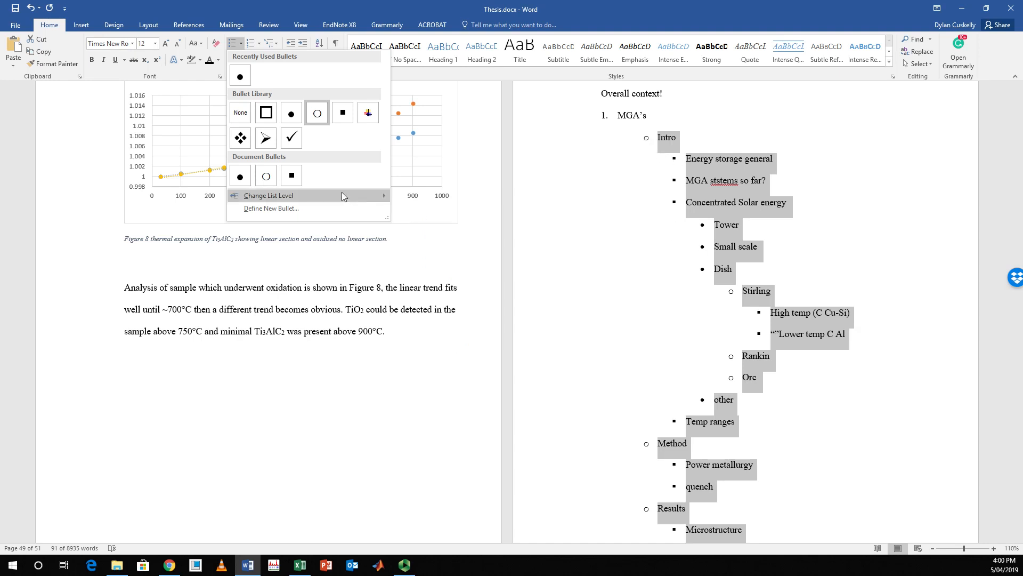
click(718, 244)
click(747, 261)
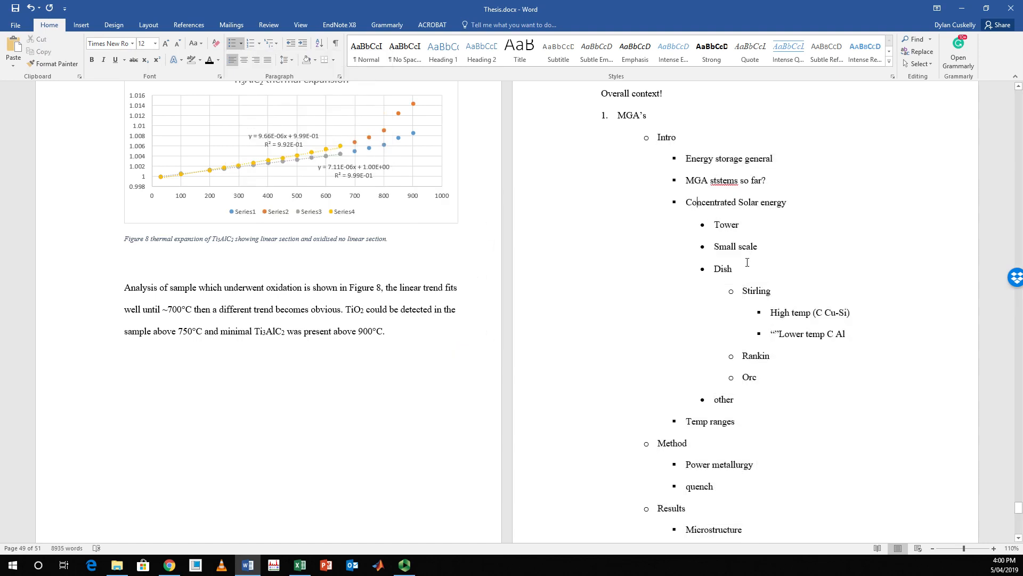
Step: Demote the "MGA ststems so far?" bullet by two list levels and promote it back by two levels
click(695, 212)
key(Tab)
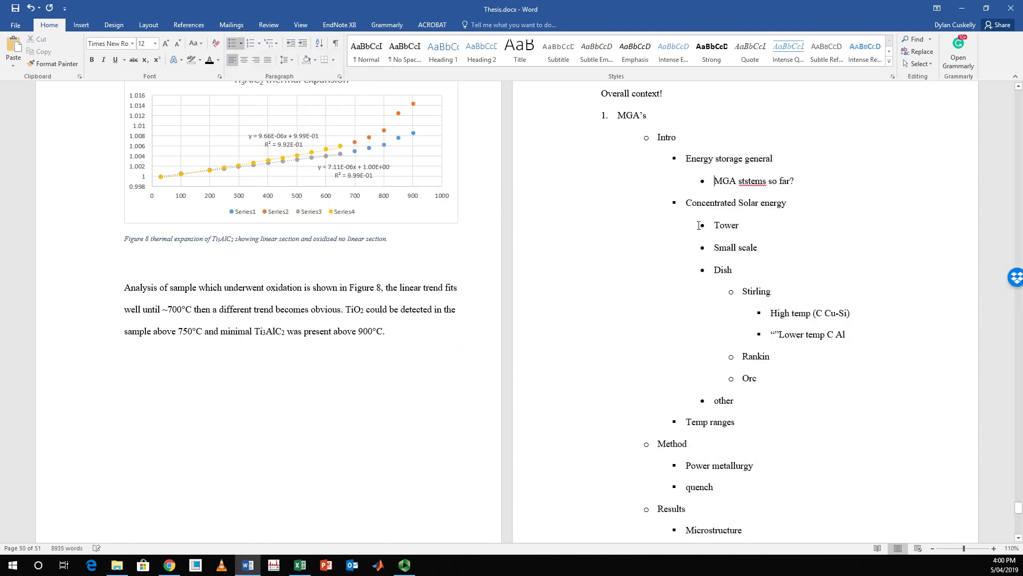
key(Tab)
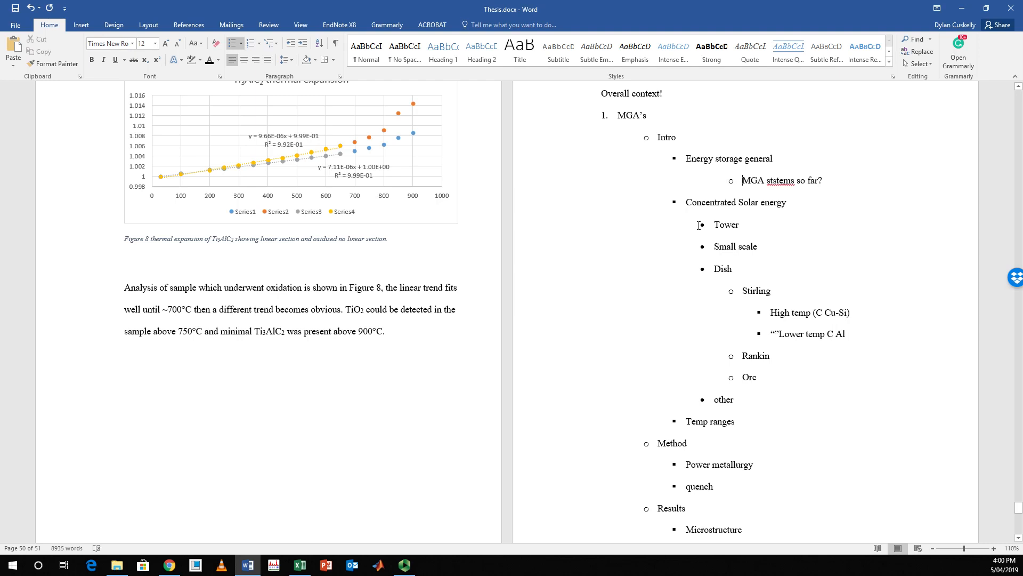
key(shift+Tab)
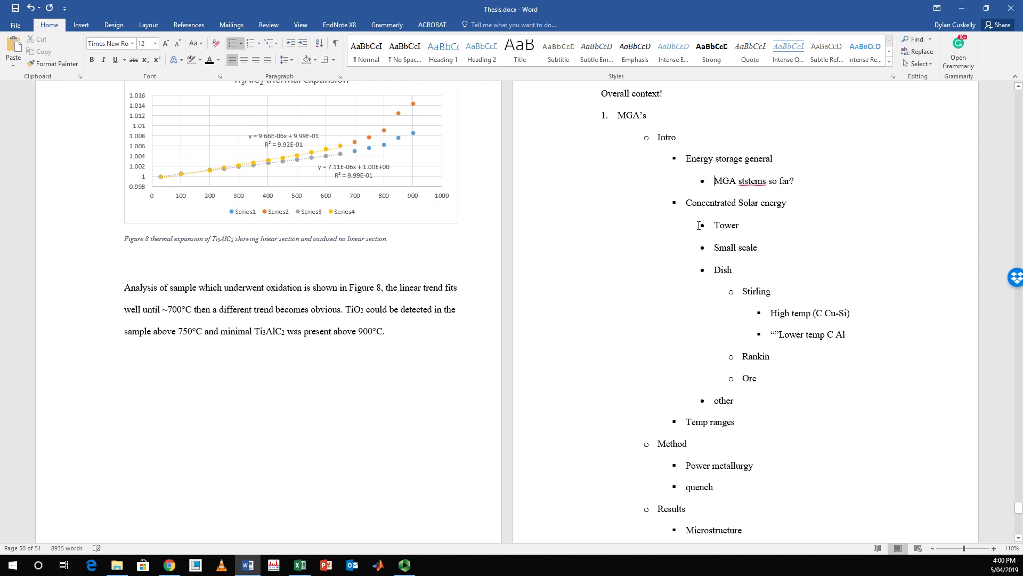
key(shift+Tab)
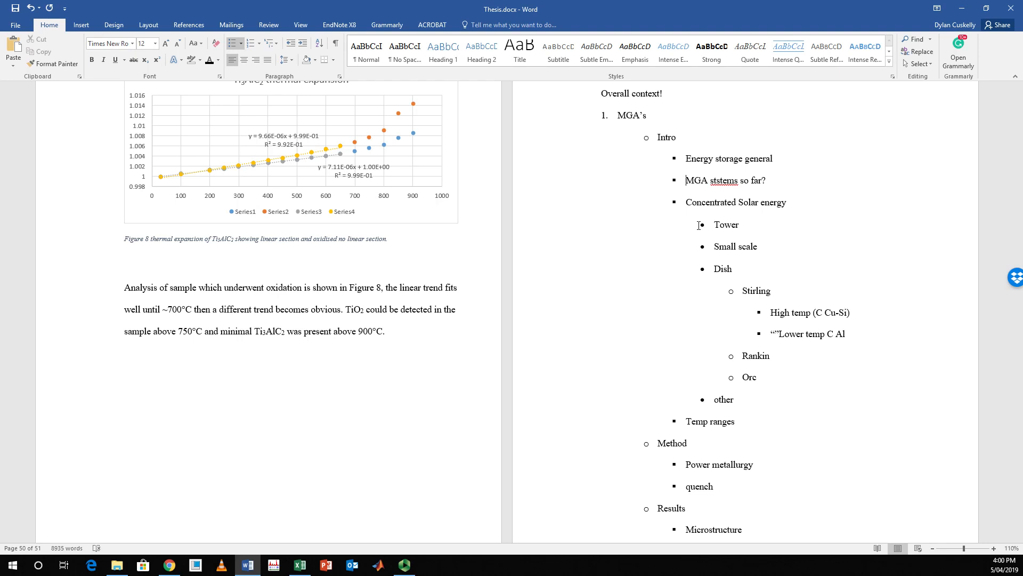
Step: Try centred and right alignment on the body text of section 1.1 General, and finish with justified alignment
scroll(795, 245, down, 6)
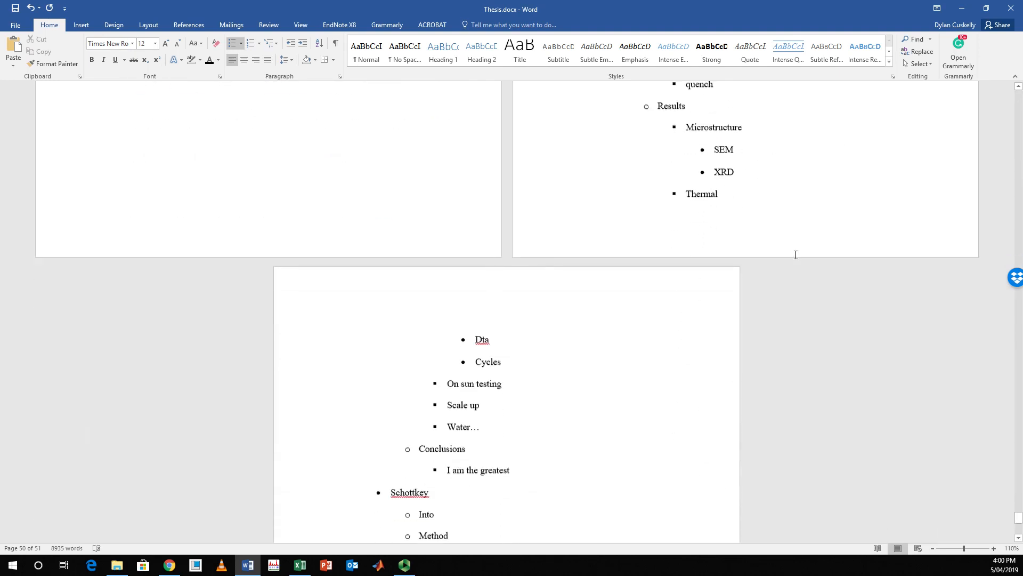
scroll(562, 359, down, 2)
scroll(565, 354, up, 8)
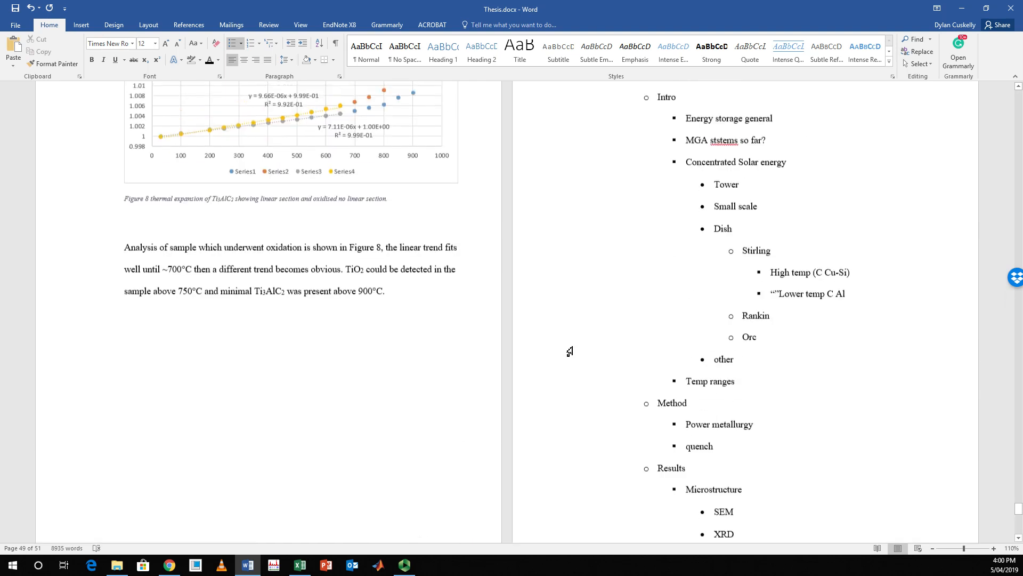
scroll(570, 351, up, 2)
scroll(1014, 205, up, 8)
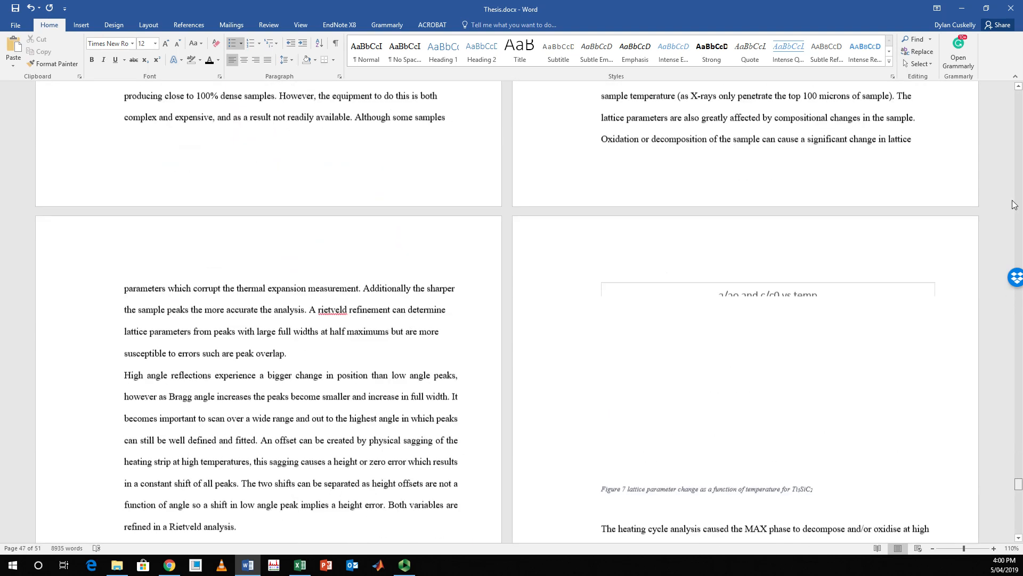
drag(1014, 205, 1022, 165)
click(742, 187)
scroll(680, 343, up, 4)
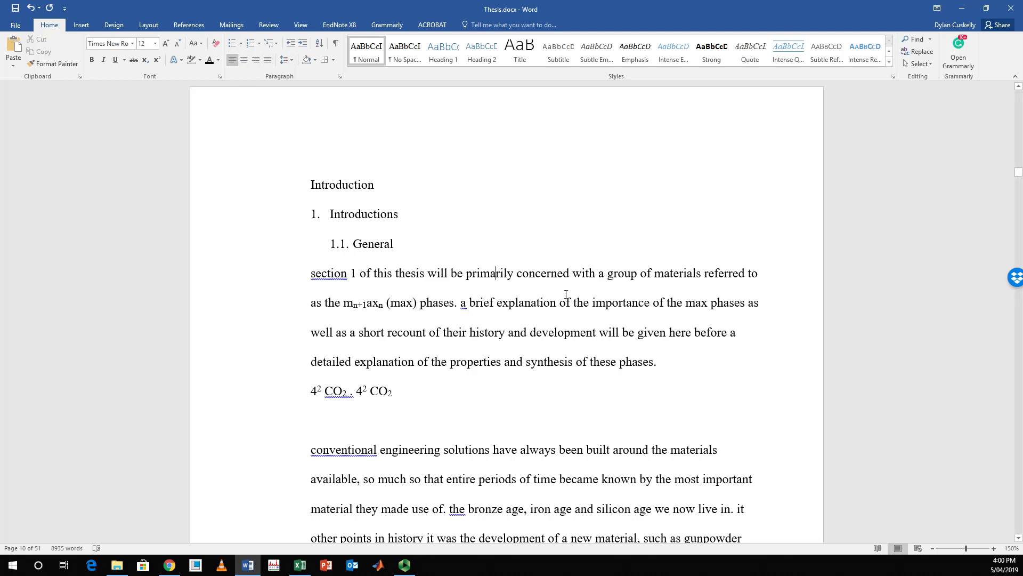
scroll(566, 294, down, 3)
scroll(537, 264, up, 2)
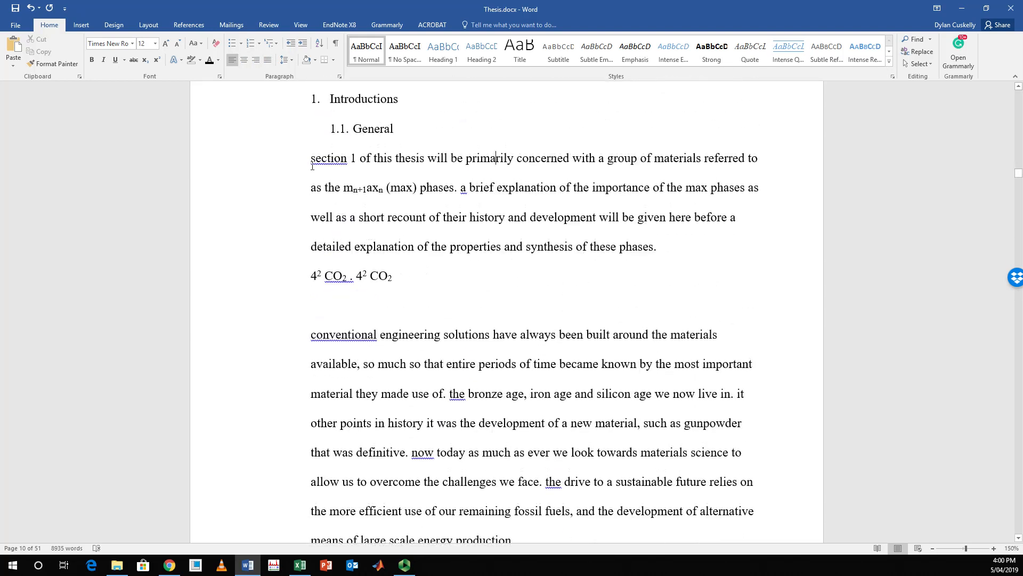
drag(311, 158, 570, 511)
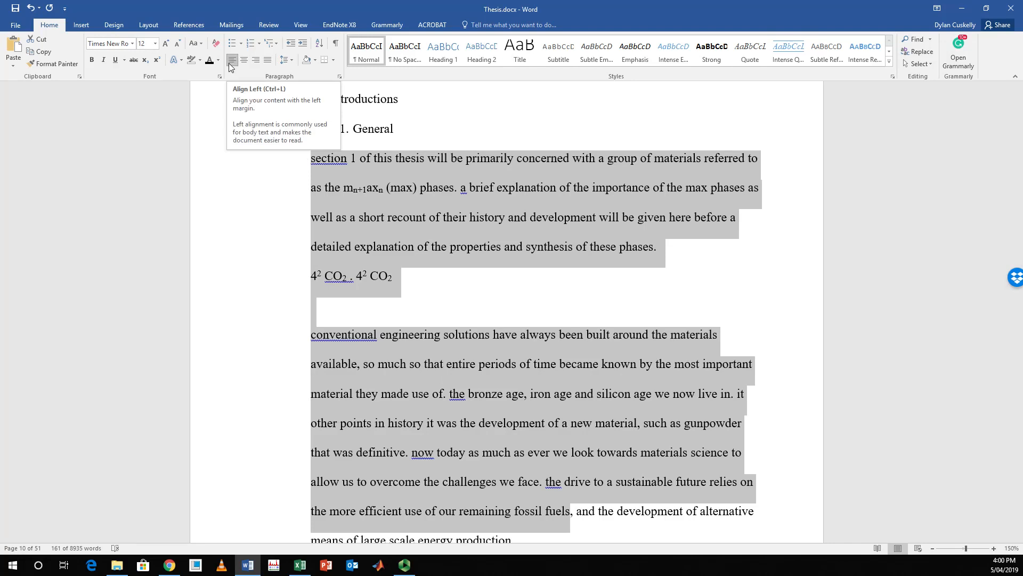
click(243, 59)
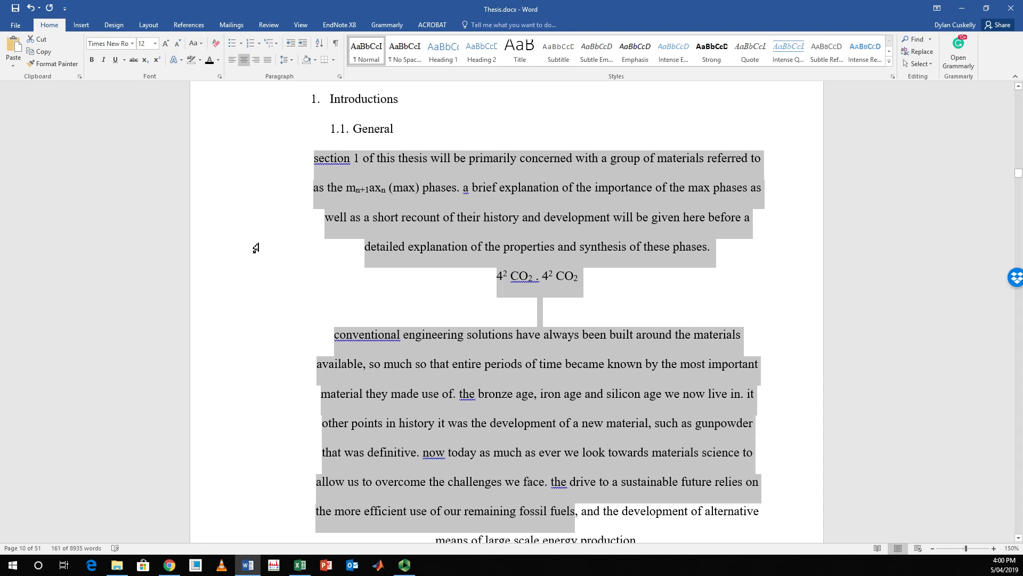
click(256, 60)
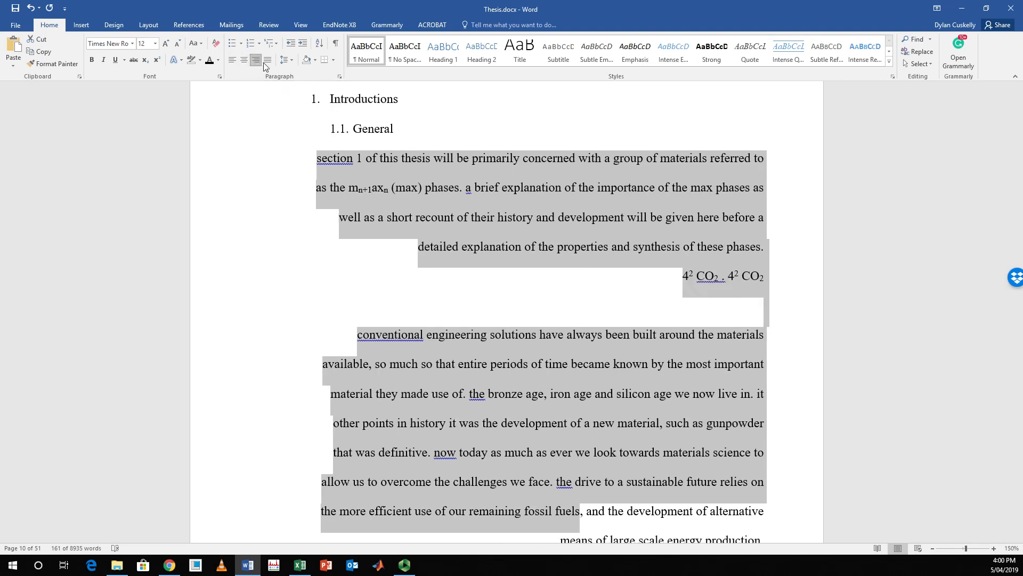
click(263, 62)
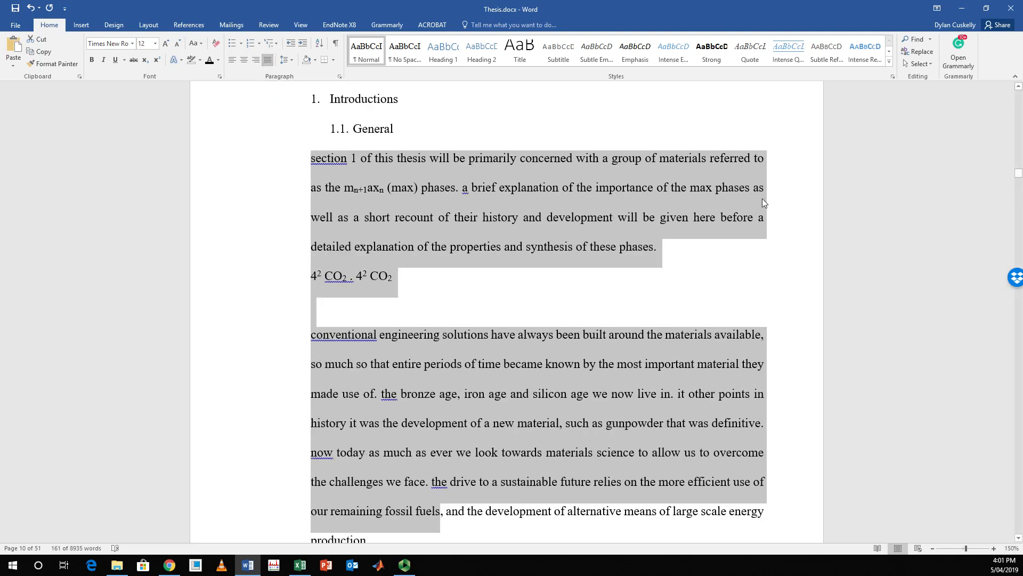
click(452, 307)
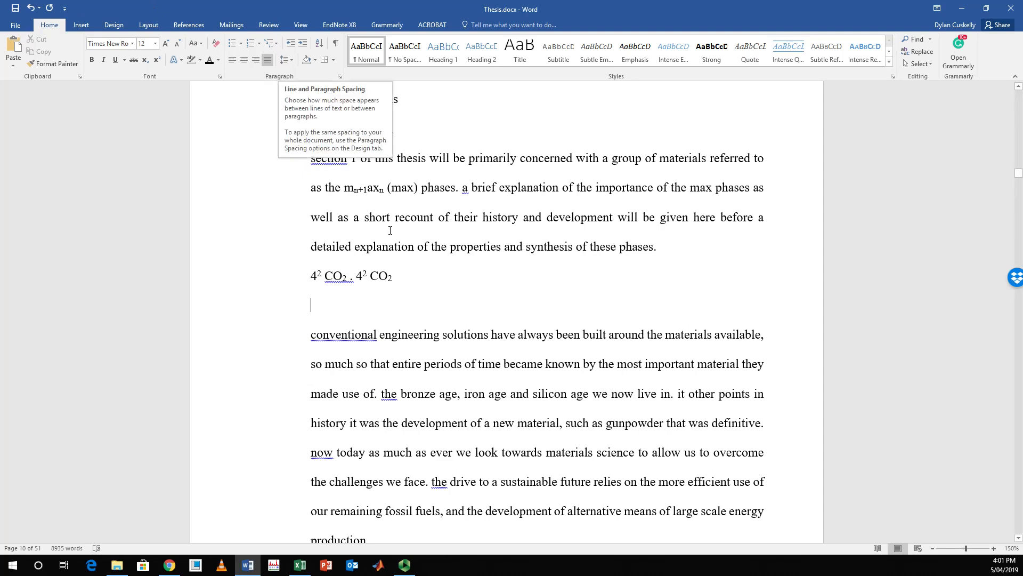
Step: Set the line spacing of the section 1.1 General text, from "section 1 of this thesis" through the "One of the main issues" paragraph, to Multiple at 1.15
drag(315, 167, 458, 512)
scroll(513, 290, down, 6)
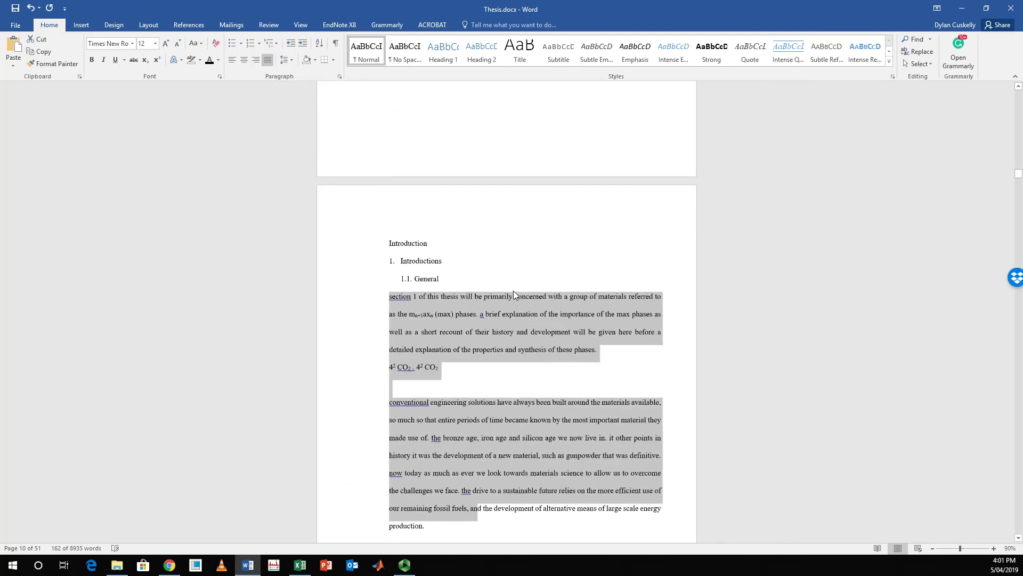
scroll(513, 313, down, 15)
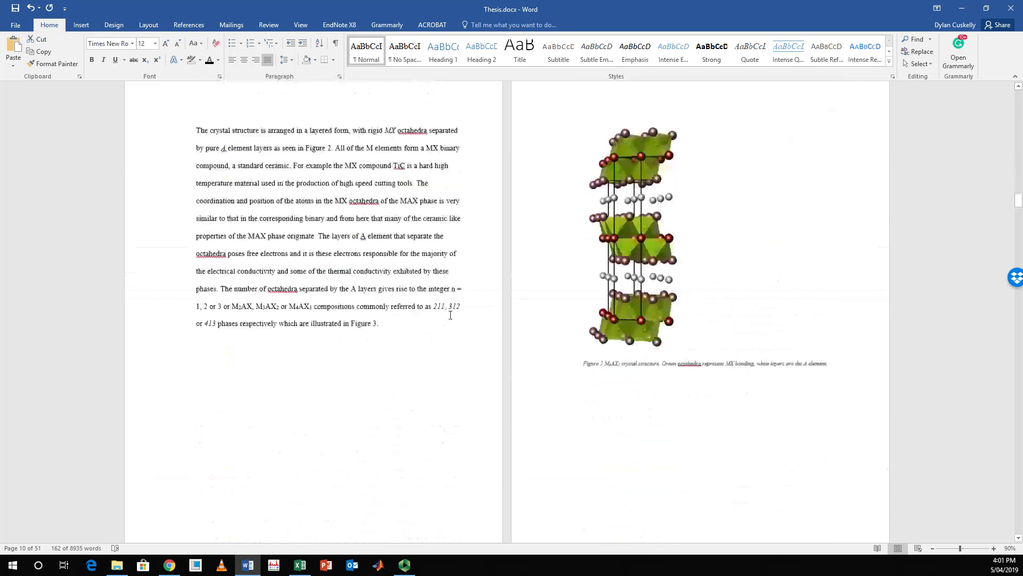
scroll(430, 332, up, 5)
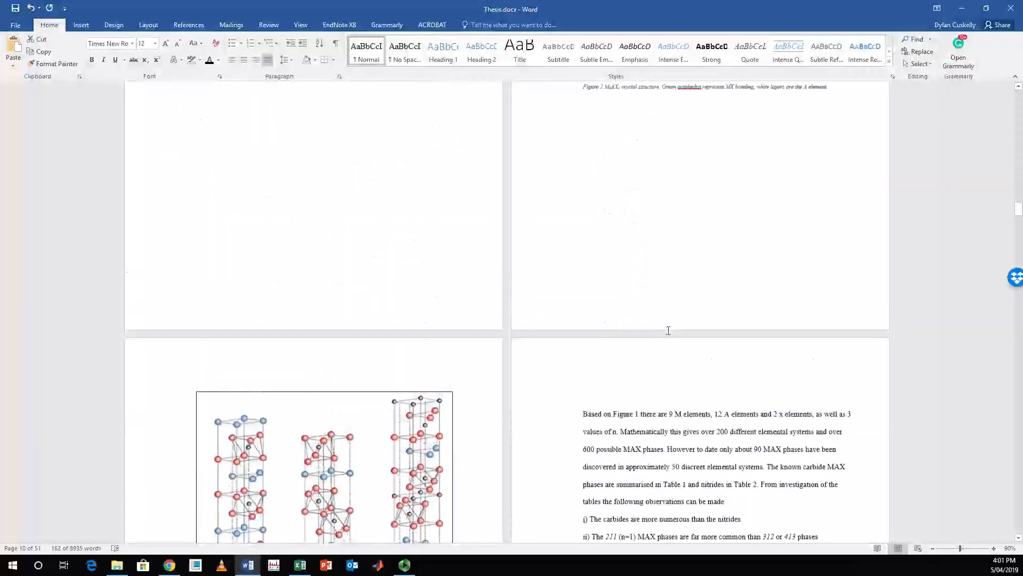
scroll(658, 326, up, 10)
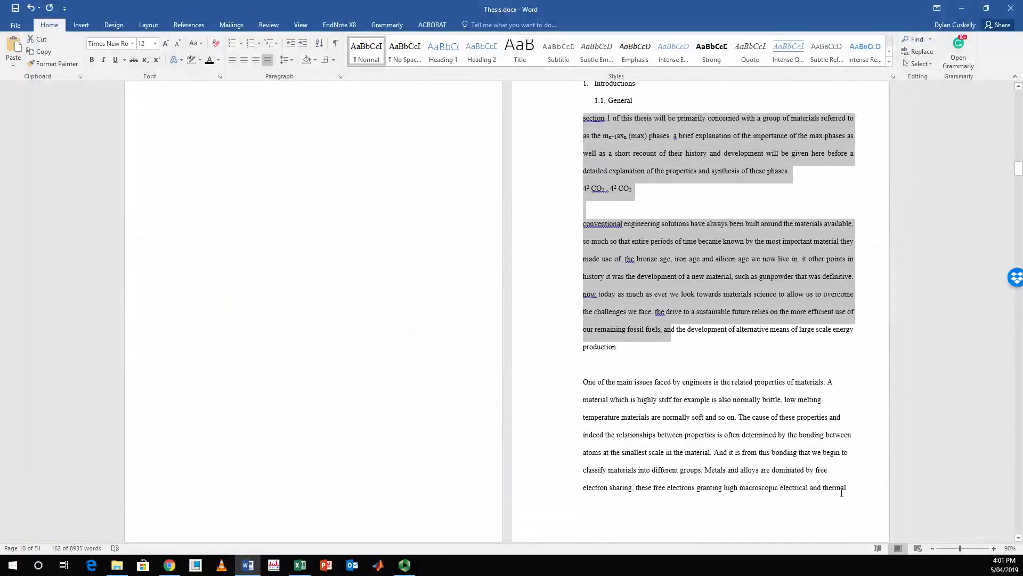
shift+click(841, 493)
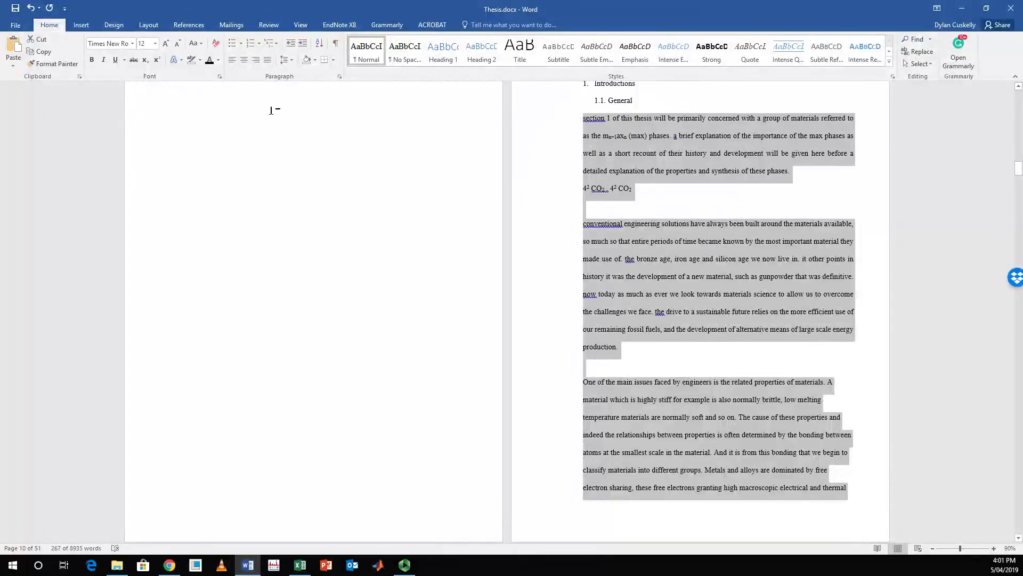
click(340, 77)
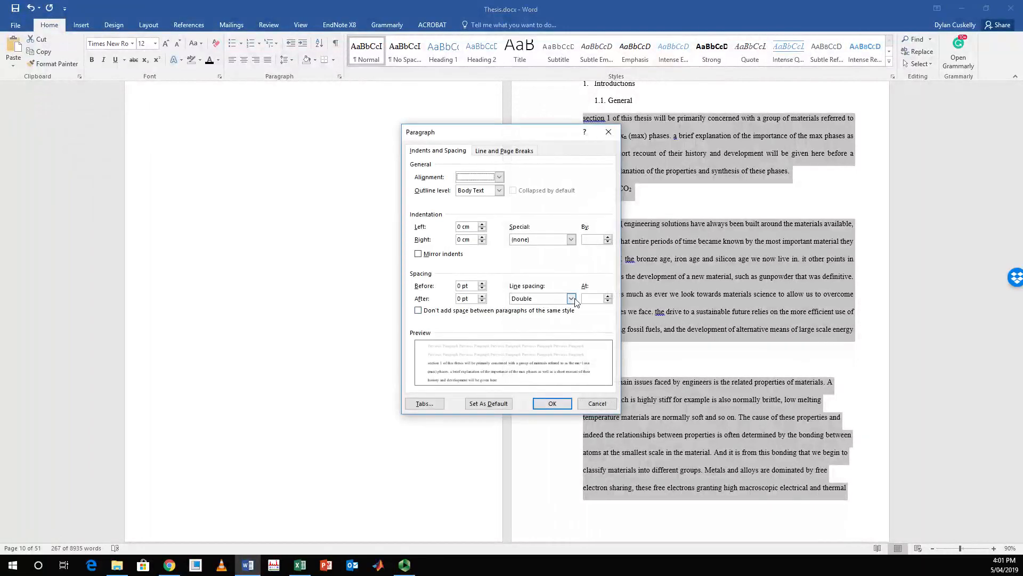
click(571, 298)
click(540, 343)
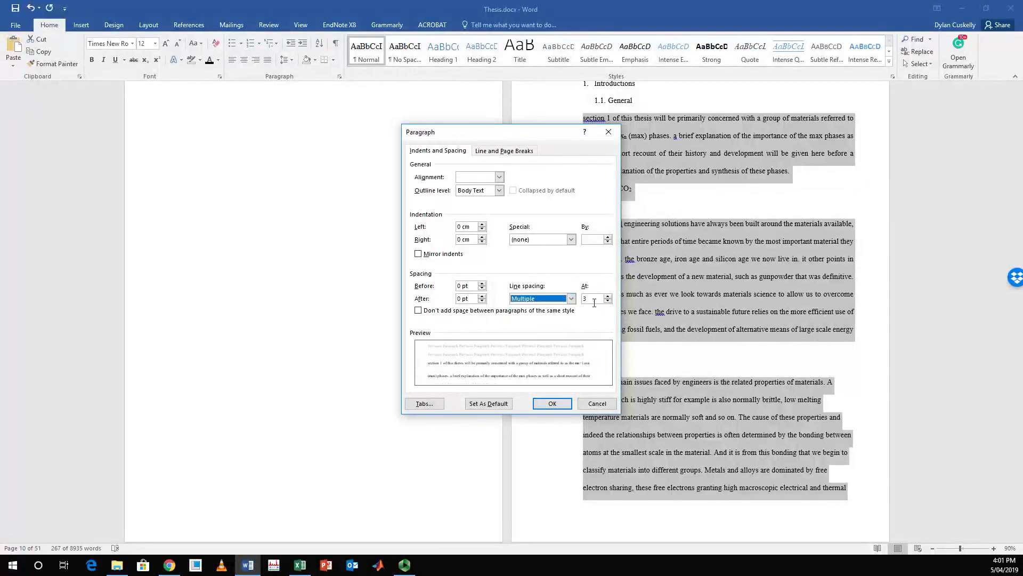
double_click(595, 302)
text(1.15)
click(552, 404)
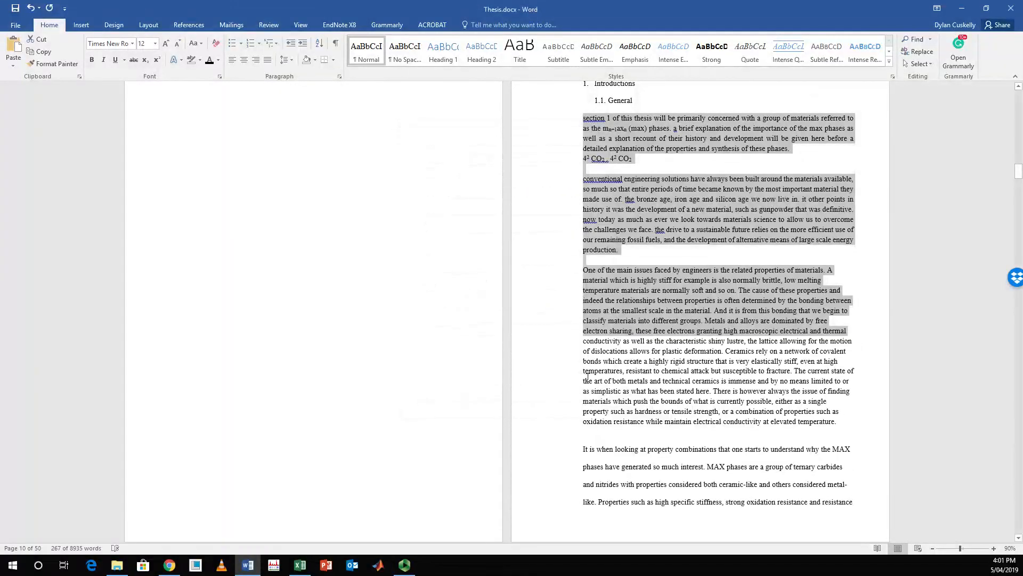
click(653, 361)
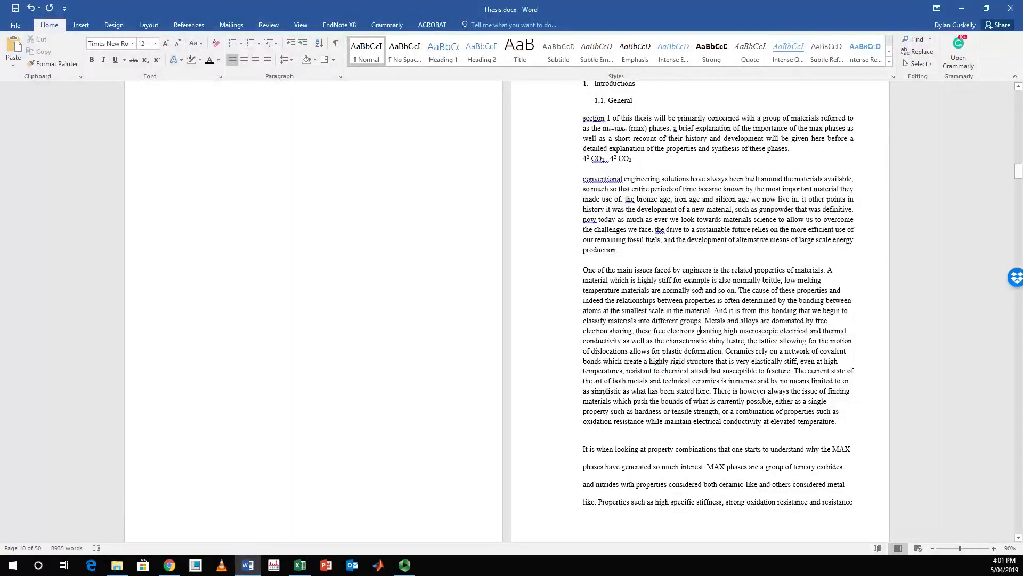
scroll(690, 389, down, 3)
drag(585, 346, 744, 395)
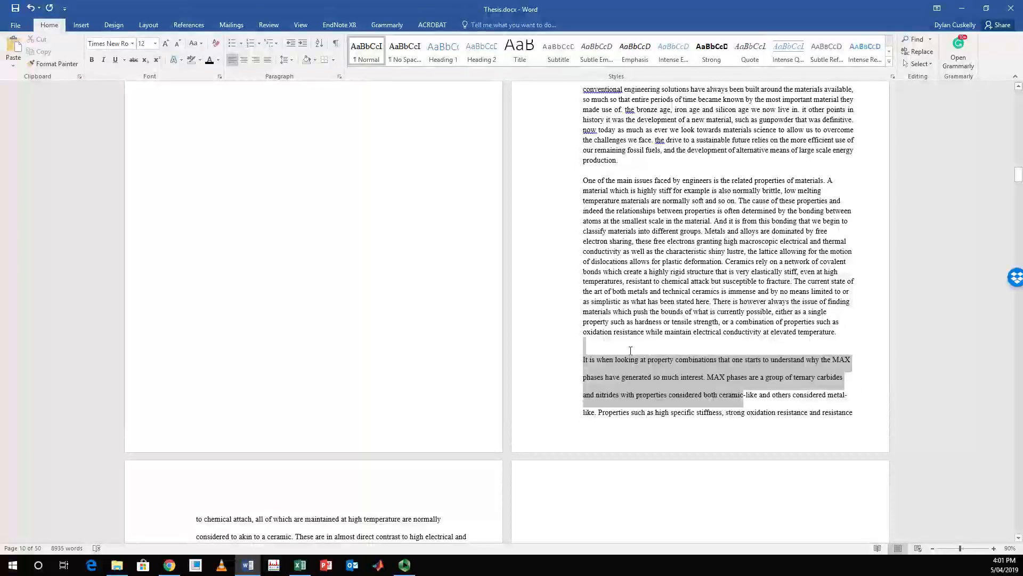
drag(778, 295, 623, 220)
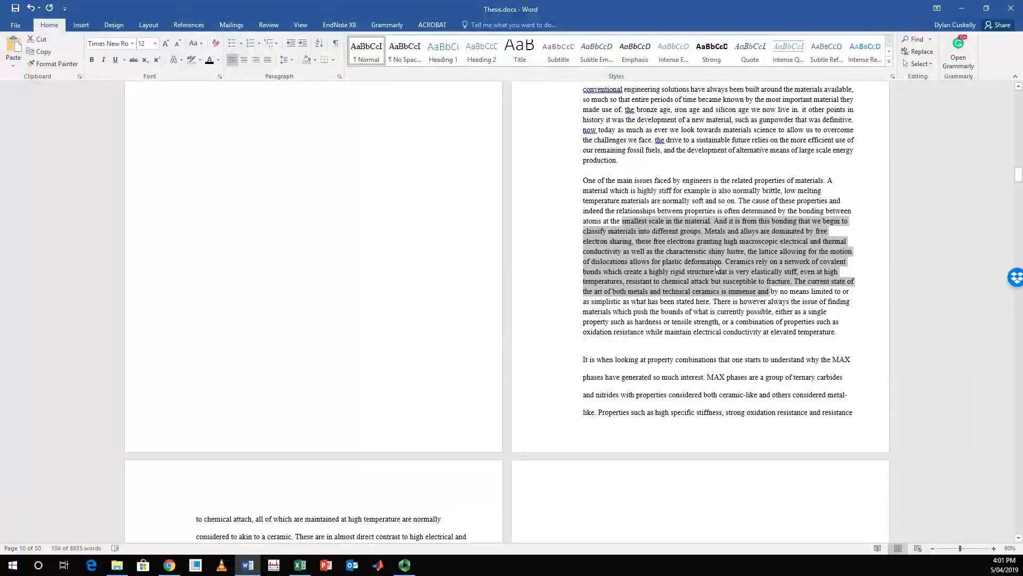
scroll(719, 267, up, 4)
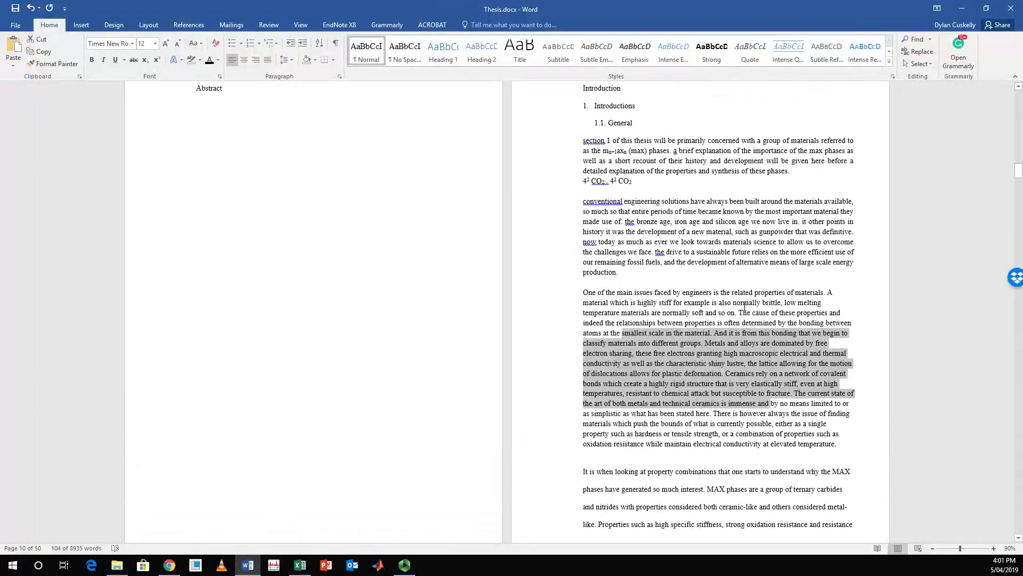
Step: Delete the empty lines before the "conventional engineering solutions", "One of the main issues" and "It is when looking" paragraphs
click(650, 183)
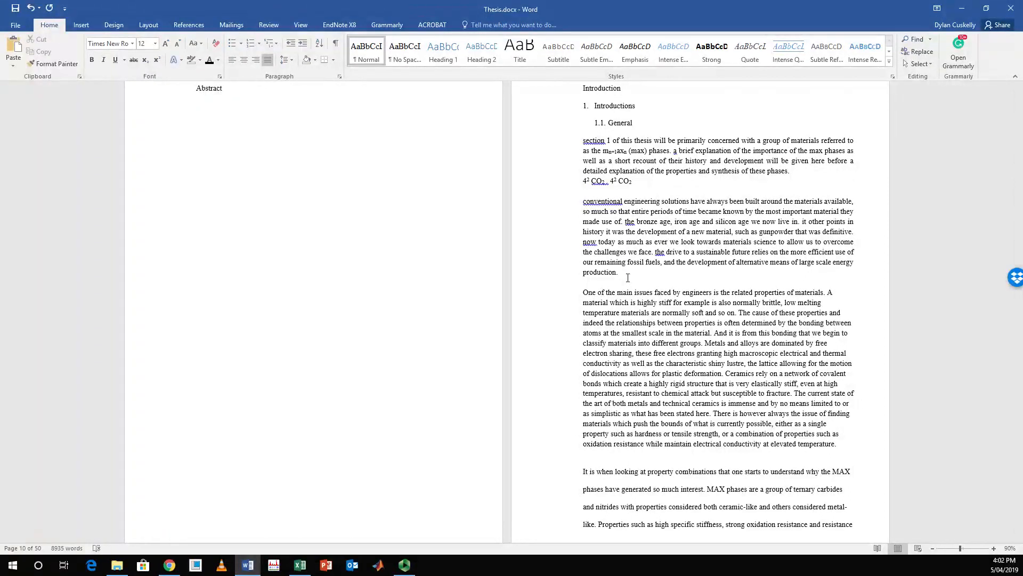
key(Delete)
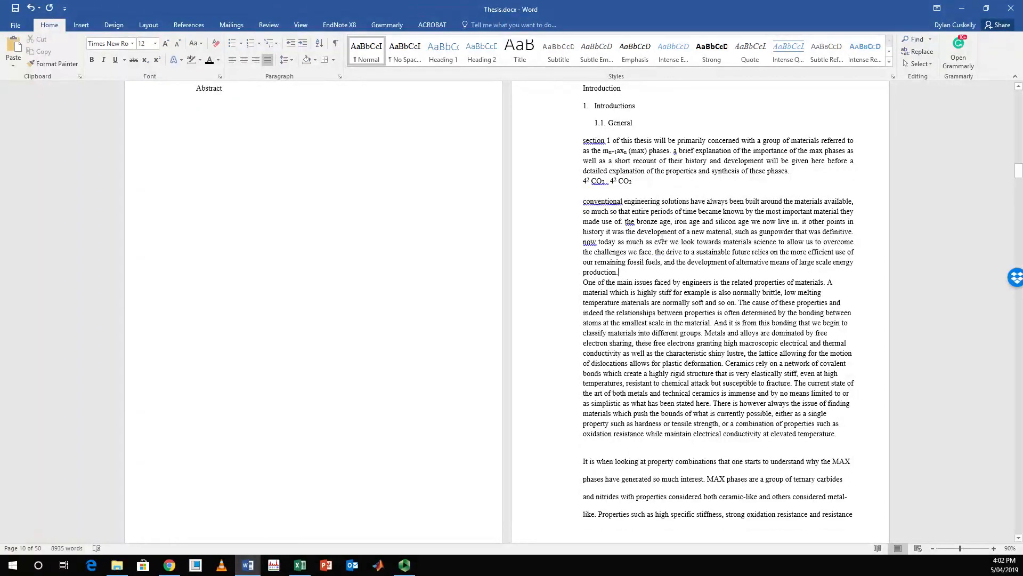
click(648, 187)
key(Delete)
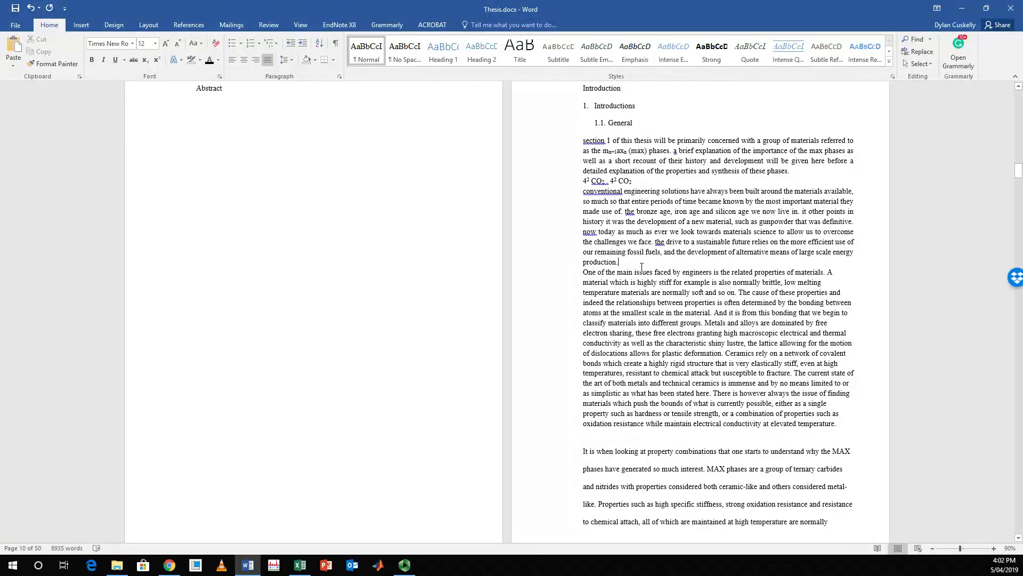
click(857, 429)
key(Delete)
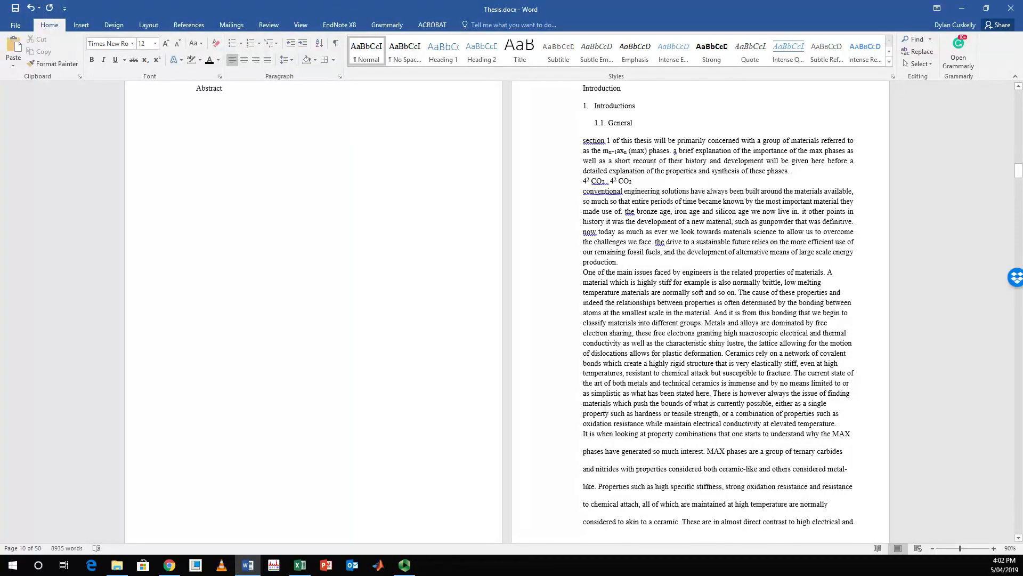
Step: Justify the "One of the main issues" paragraph in section 1.1 General
drag(606, 409, 783, 479)
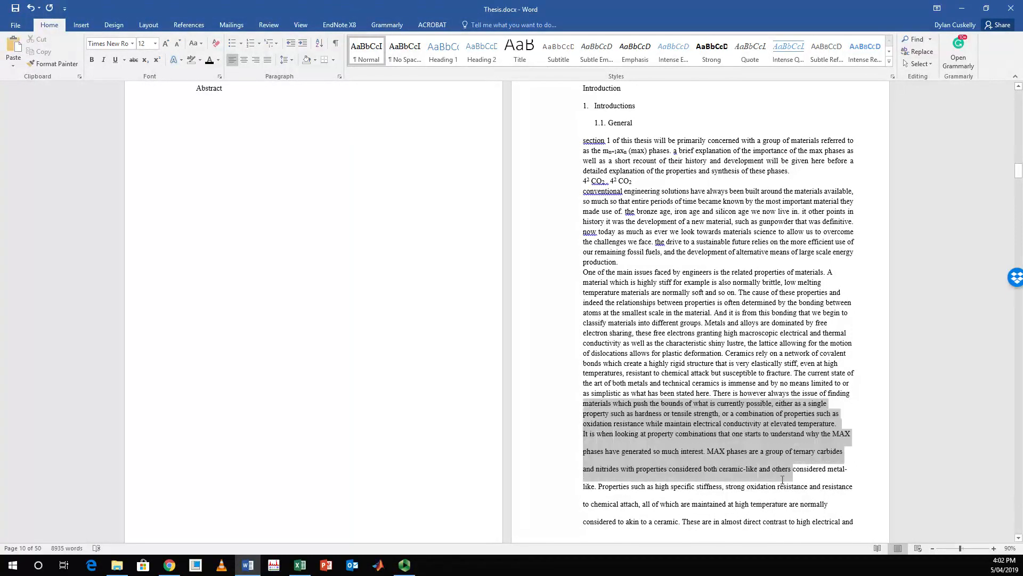
click(840, 425)
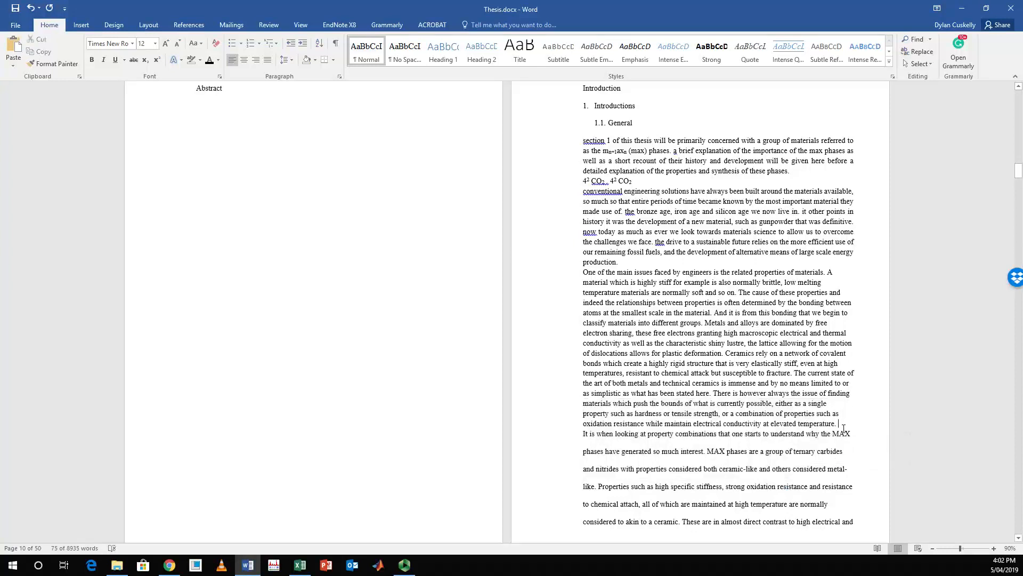
drag(839, 425, 581, 261)
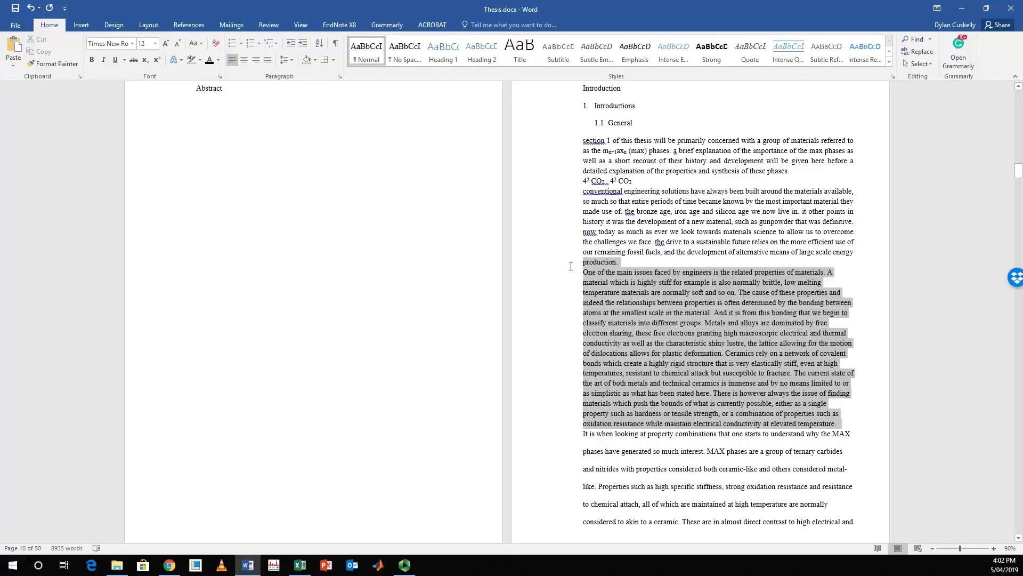
click(268, 60)
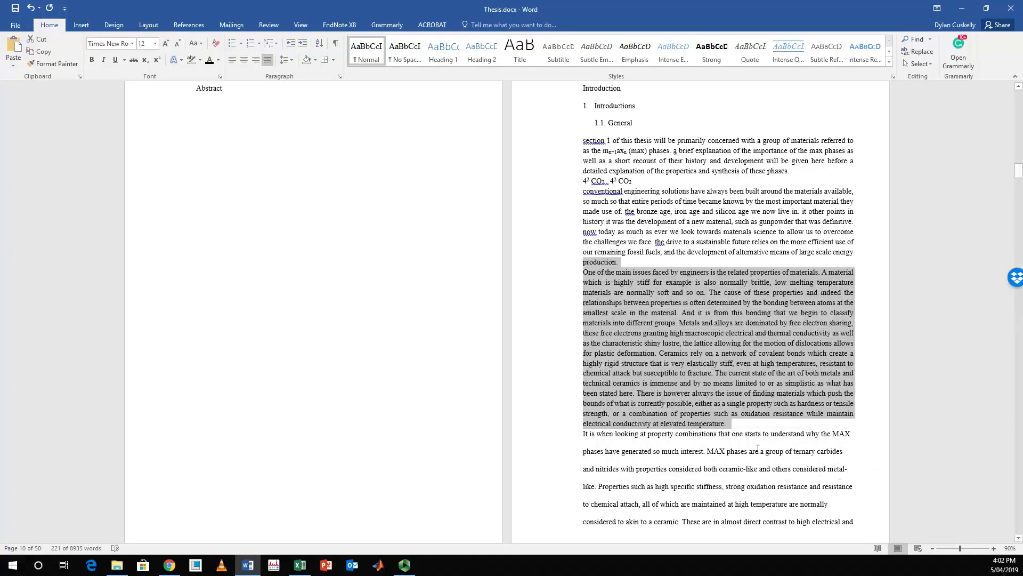
click(735, 437)
drag(729, 424, 805, 486)
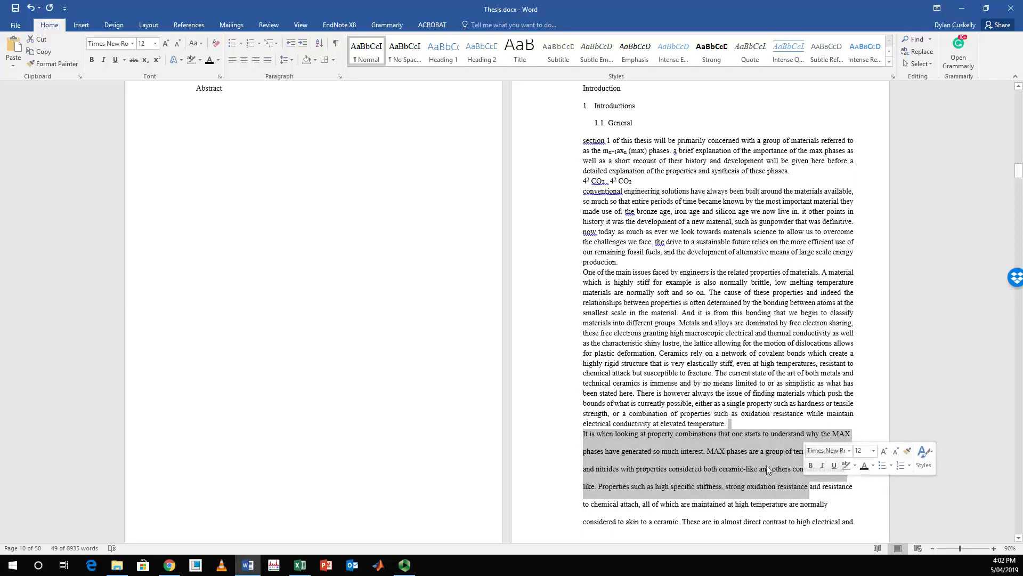
click(731, 425)
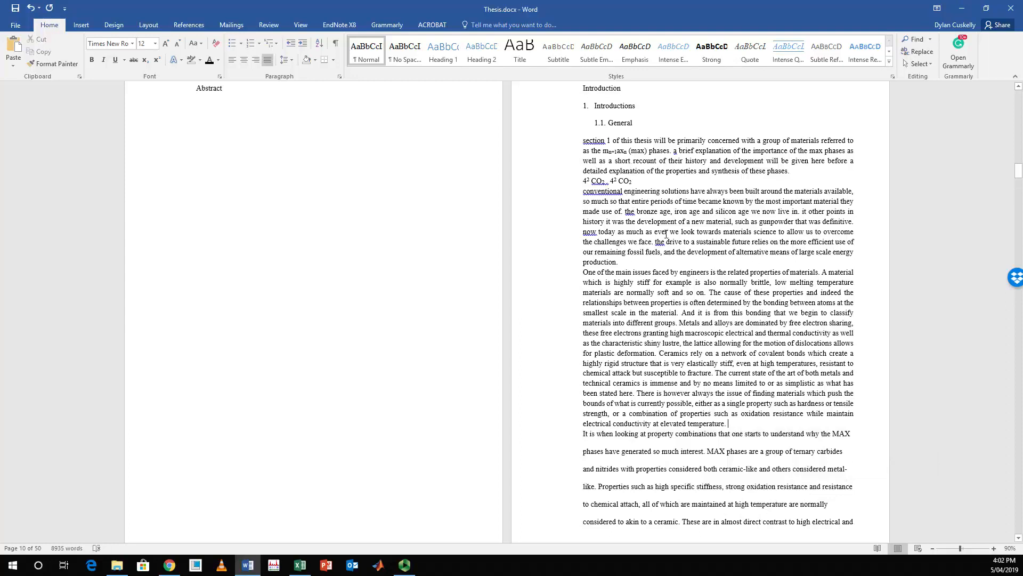
Step: Set the spacing after the section 1.1 General paragraphs, through the one starting "It is when looking", to 8 pt
drag(584, 160, 792, 469)
click(340, 76)
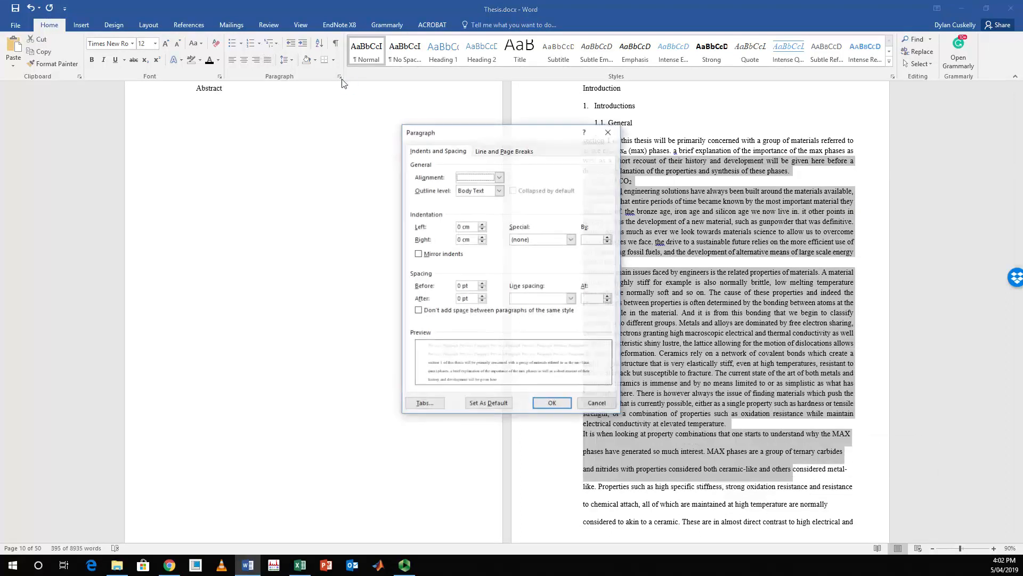
click(464, 299)
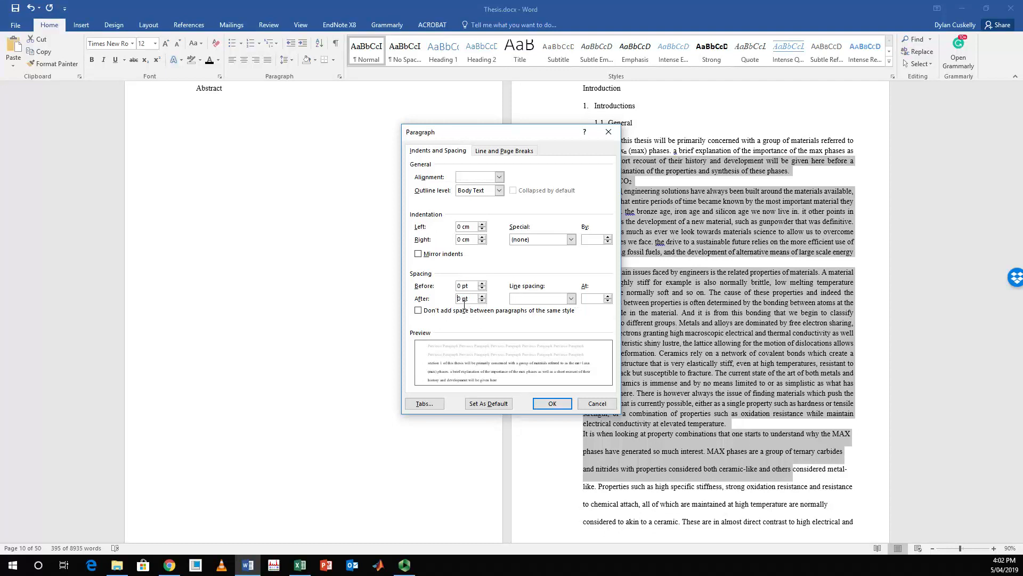
key(Delete)
text(8)
click(554, 404)
click(634, 278)
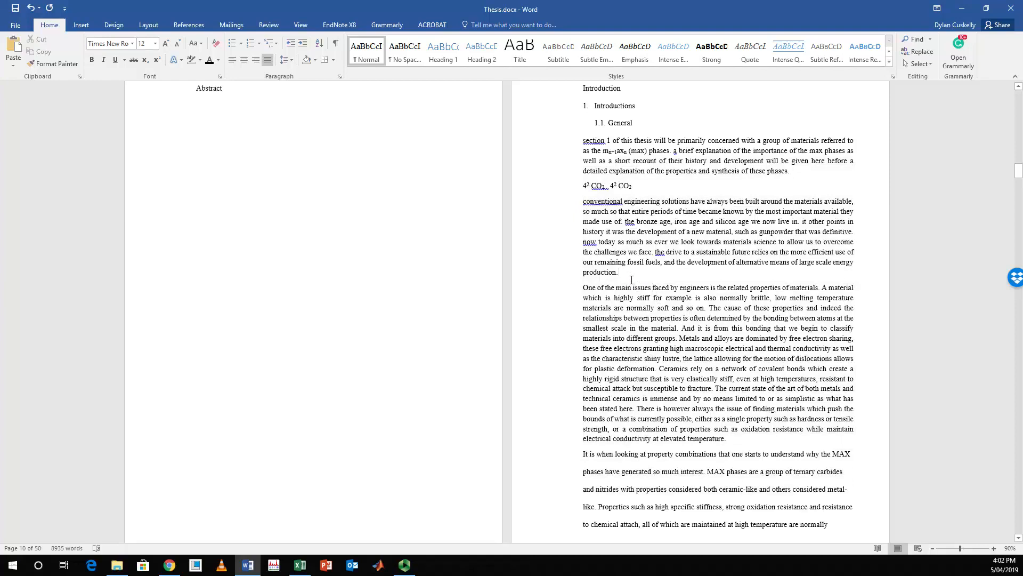
Step: Check the gap after the "conventional engineering solutions" paragraph and review its indent and spacing settings
drag(632, 279, 587, 285)
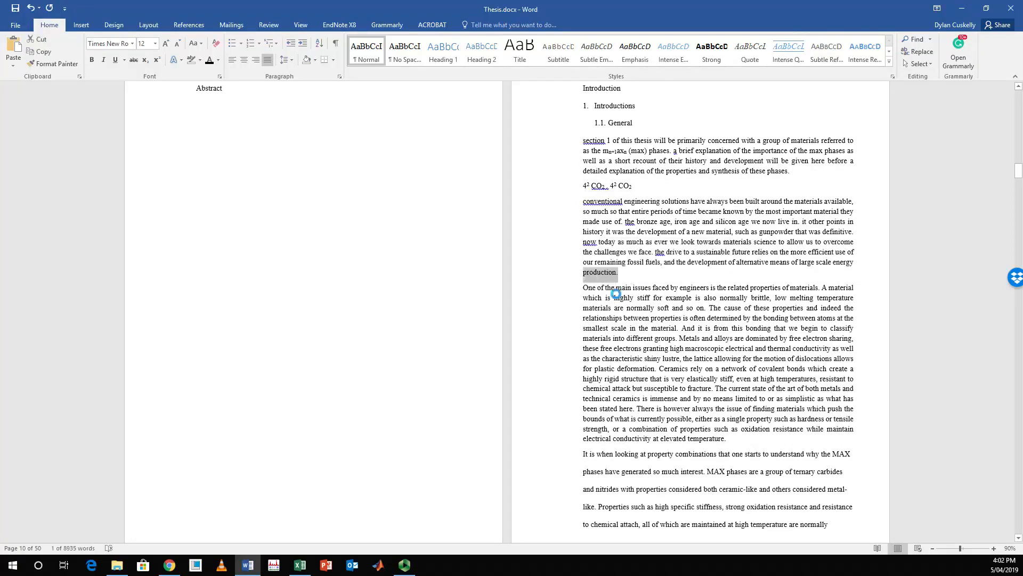
click(587, 283)
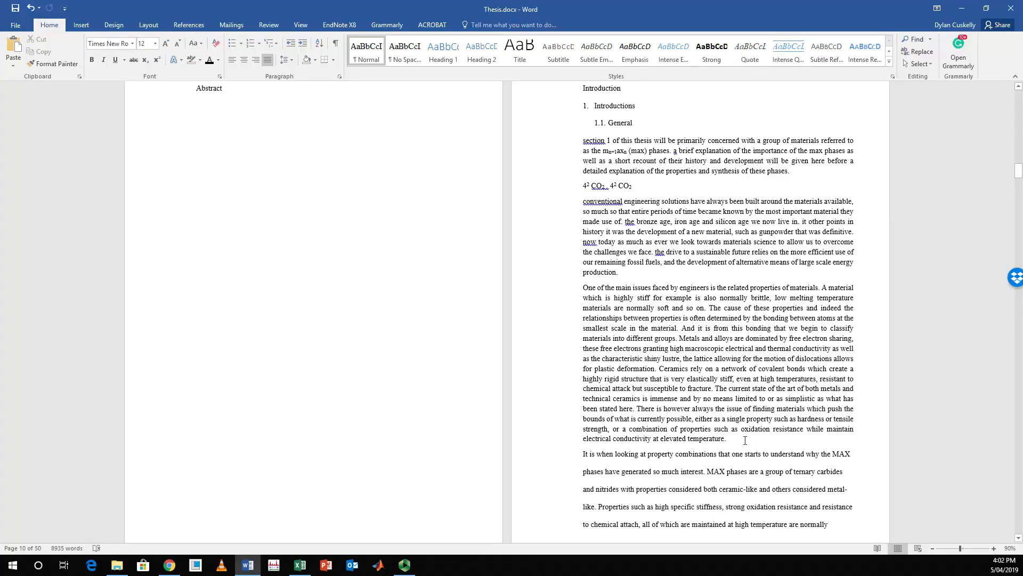
click(339, 77)
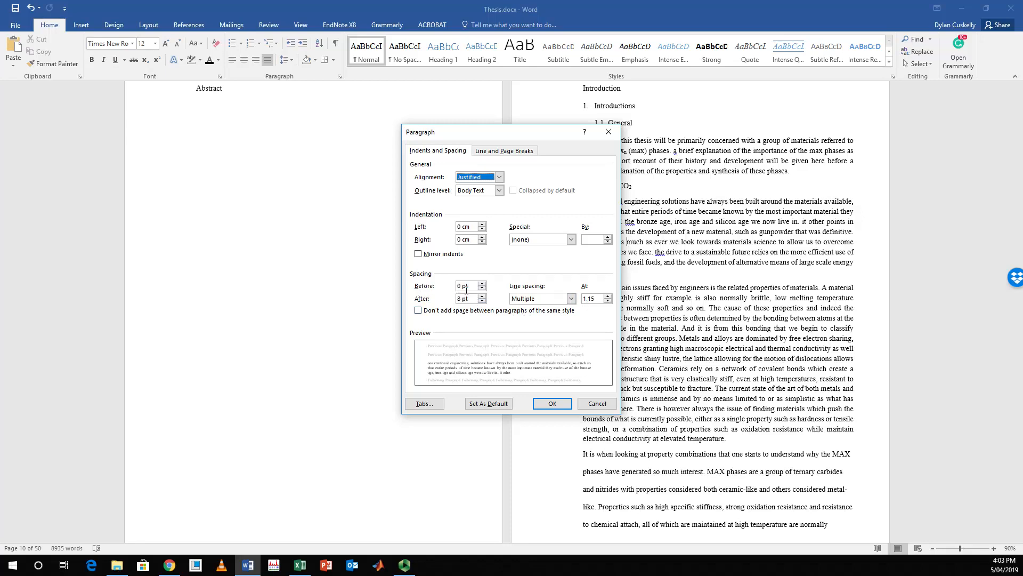
click(552, 403)
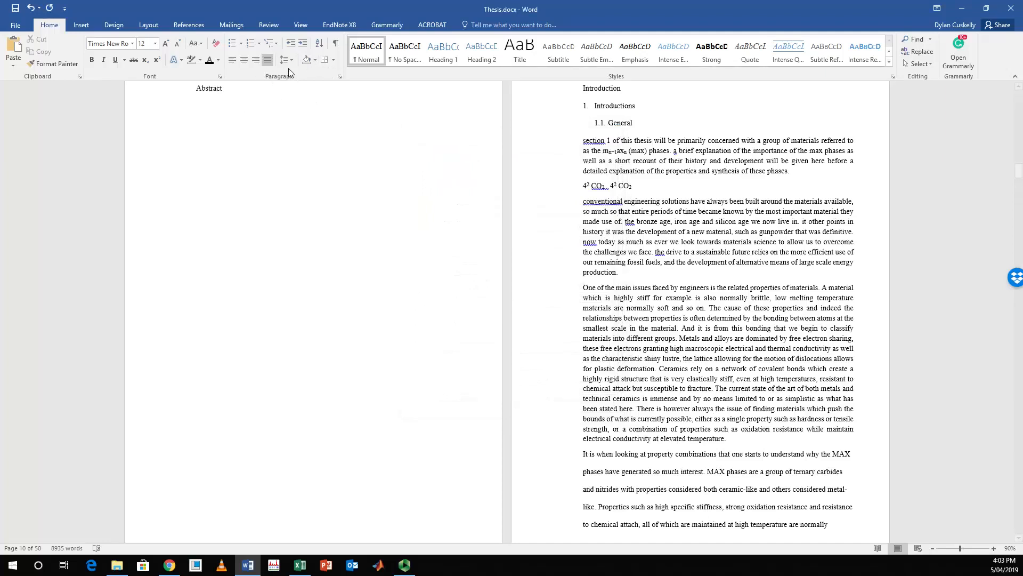
Step: Show the paragraph and space formatting marks, hide them for comparison, and display them again
click(336, 46)
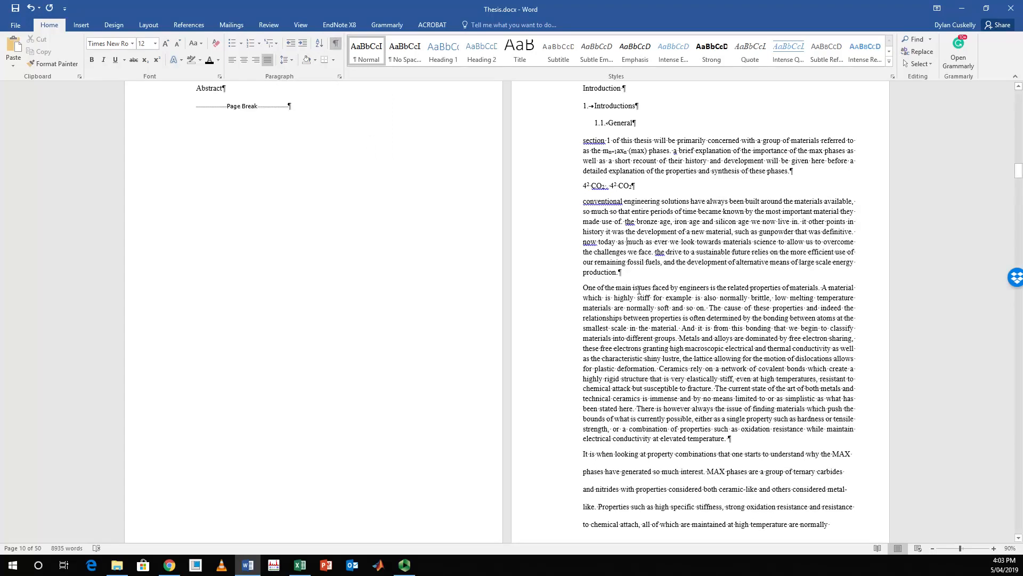
ctrl+scroll(436, 290, up, 6)
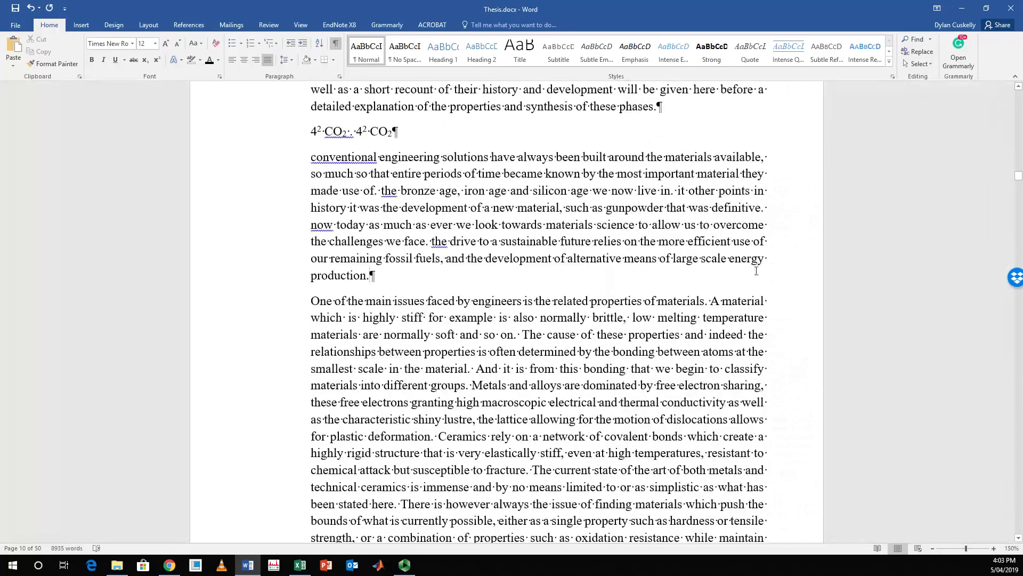
scroll(436, 290, up, 1)
scroll(436, 290, down, 2)
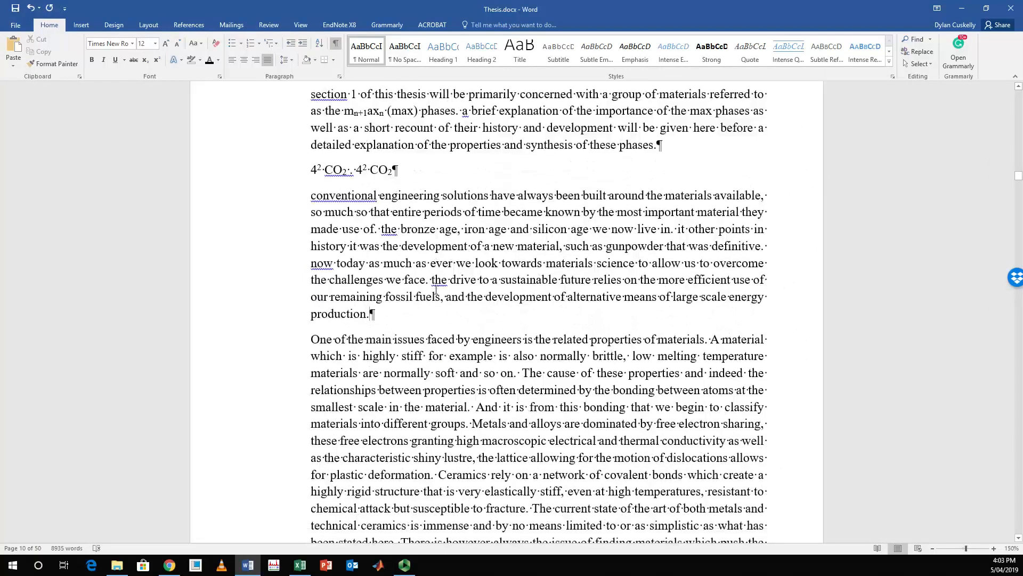
click(333, 48)
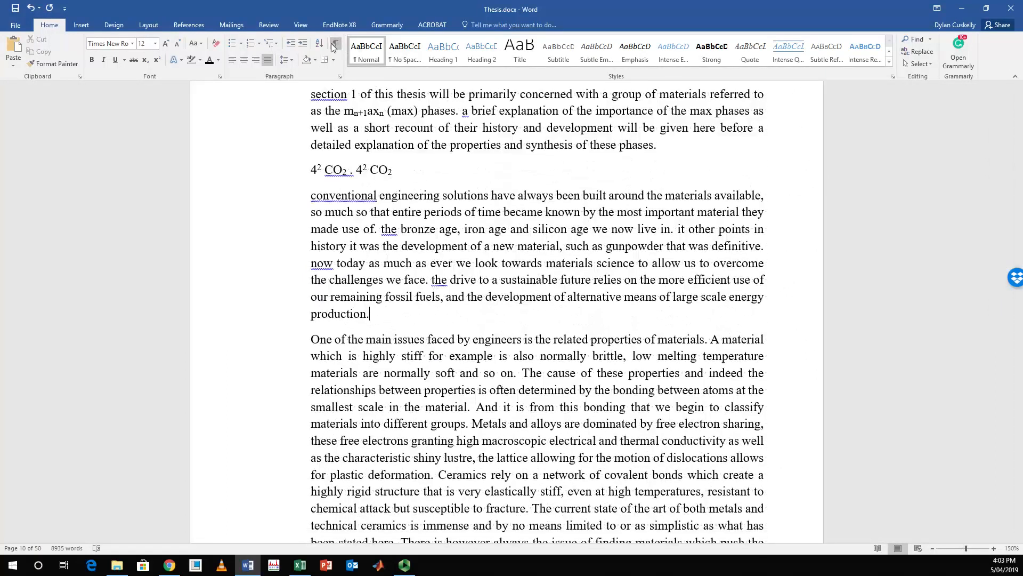
click(334, 48)
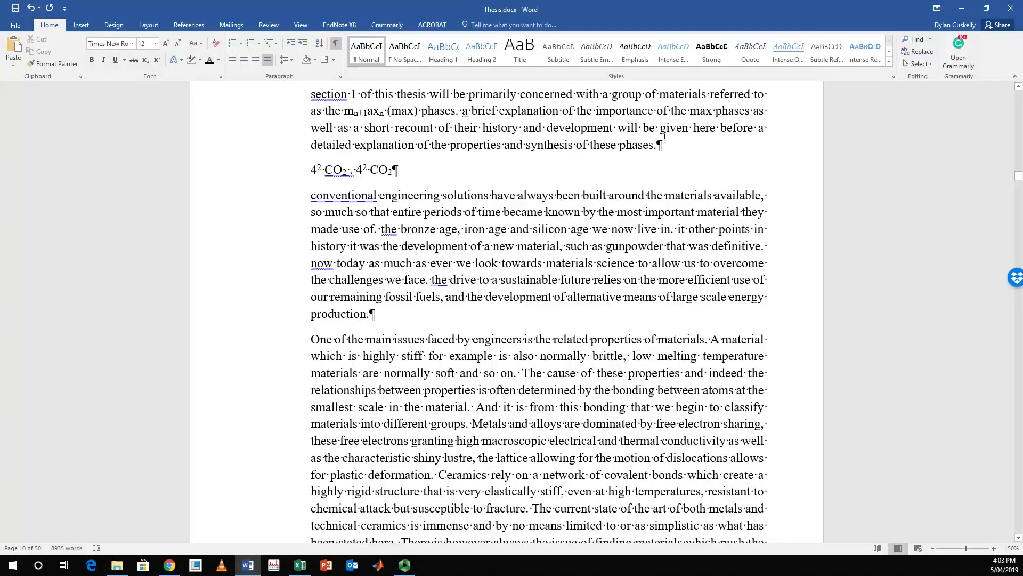
Step: Examine the space and paragraph marks in the first section 1.1 paragraph and around the heading 1.2 The MAX phases
drag(655, 128, 660, 129)
click(676, 145)
drag(665, 147, 675, 155)
click(455, 178)
scroll(400, 324, down, 15)
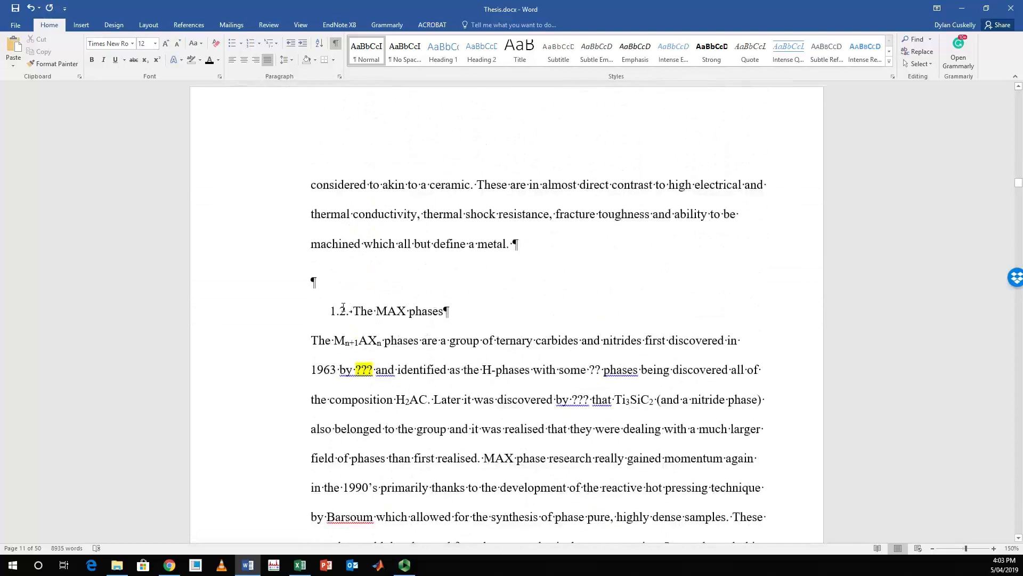
Step: Insert an extra empty paragraph above the heading 1.2 The MAX phases and hide the formatting marks to compare the gap
click(338, 284)
key(Return)
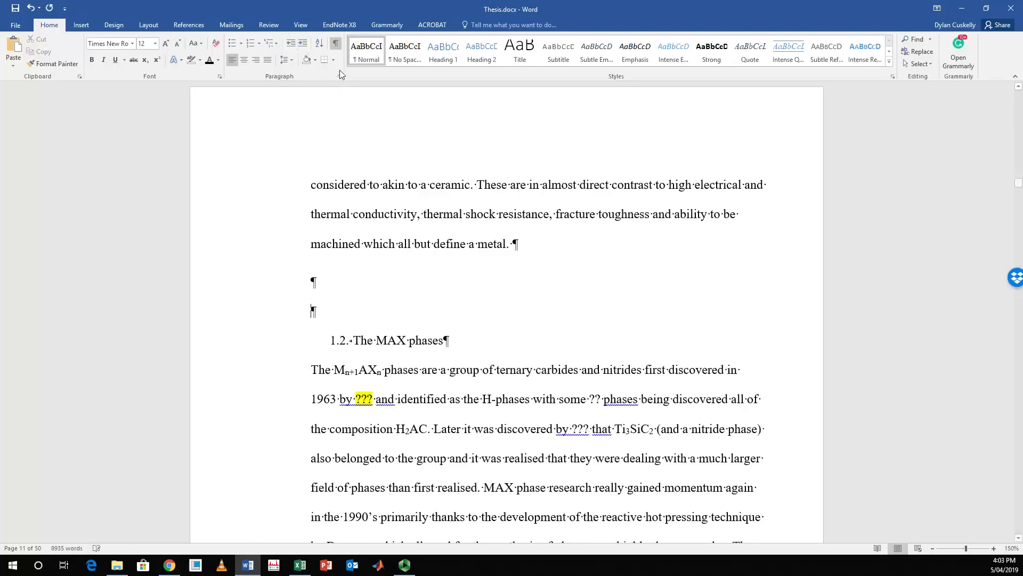
key(ctrl+shift+8)
scroll(421, 293, down, 6)
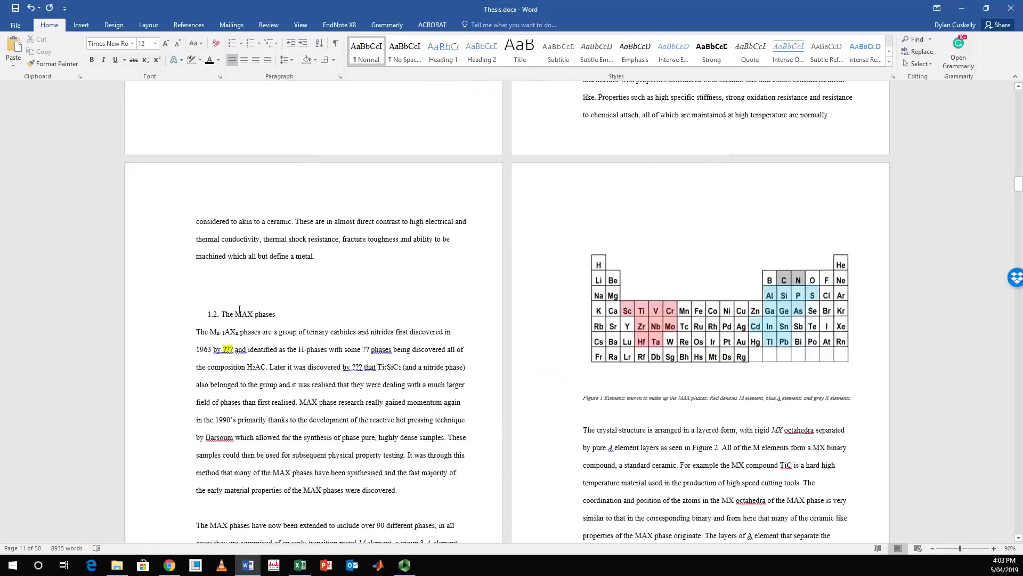
click(598, 420)
click(244, 509)
Step: Show the formatting marks again and delete the extra empty paragraph above the heading 1.2 The MAX phases
click(336, 43)
click(216, 285)
key(BackSpace)
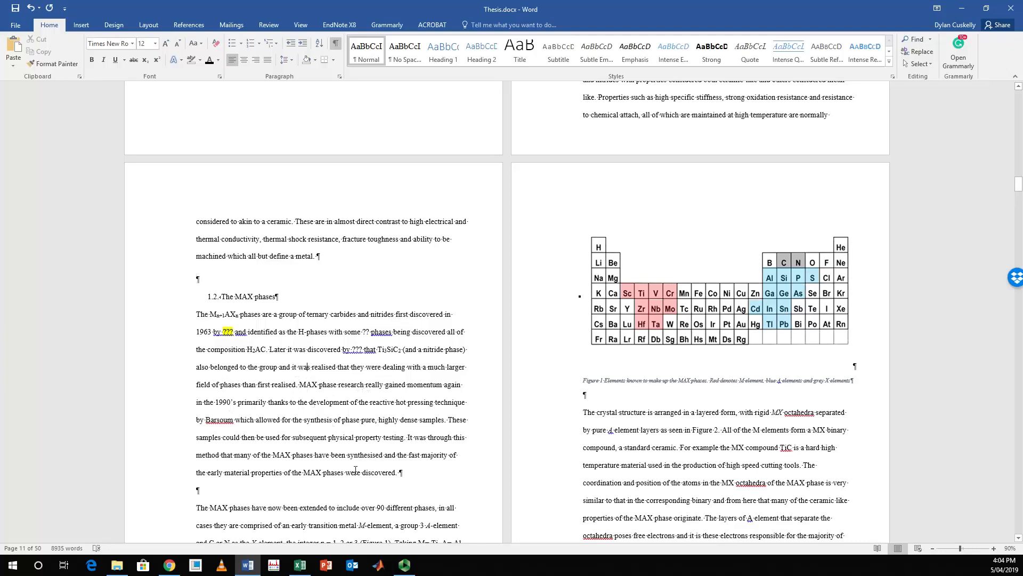
Step: Add an extra space before "MAX phase research" in the first section 1.2 paragraph and hide the formatting marks
scroll(313, 421, up, 3)
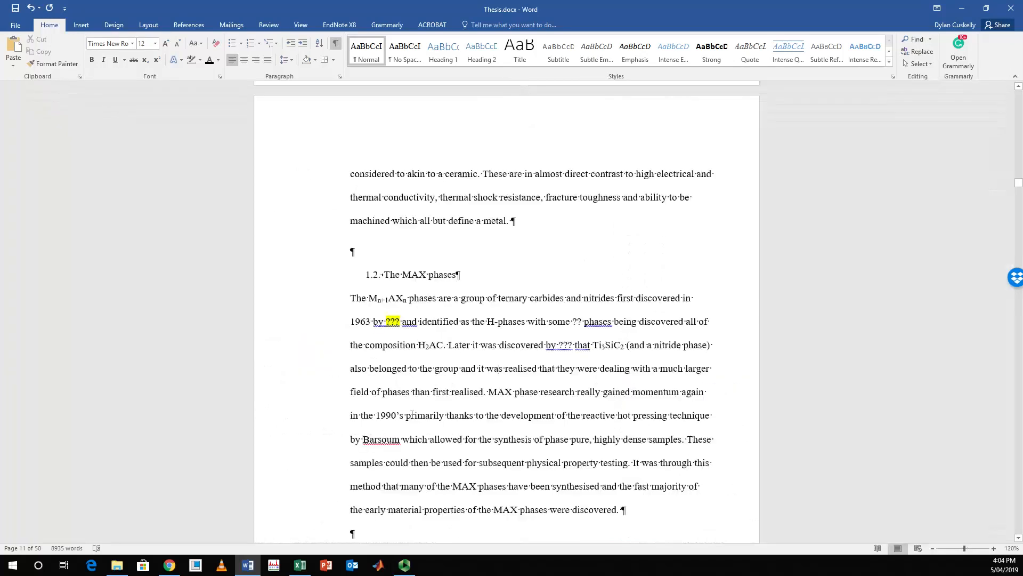
click(489, 392)
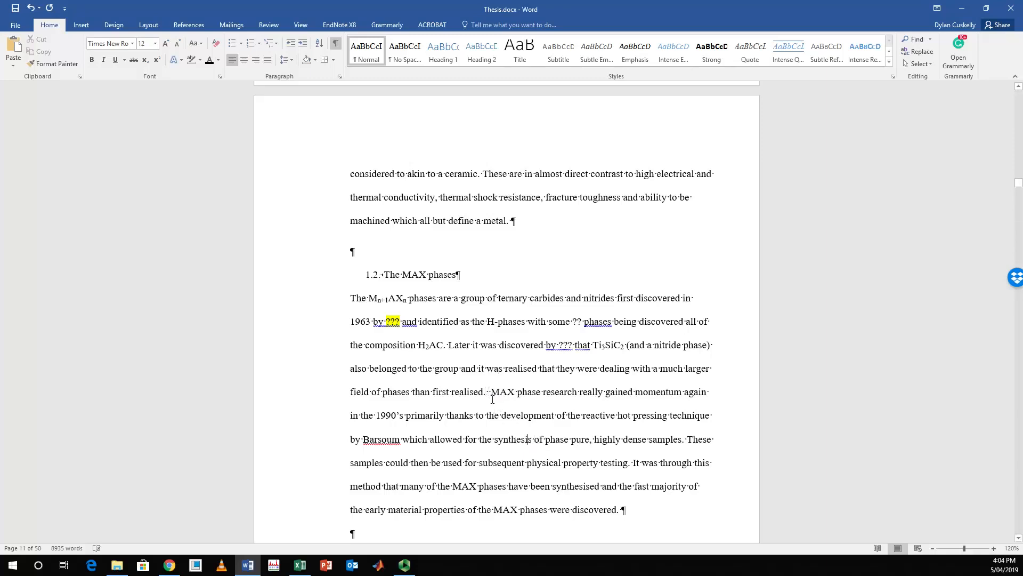
drag(495, 396, 488, 396)
click(677, 517)
click(340, 46)
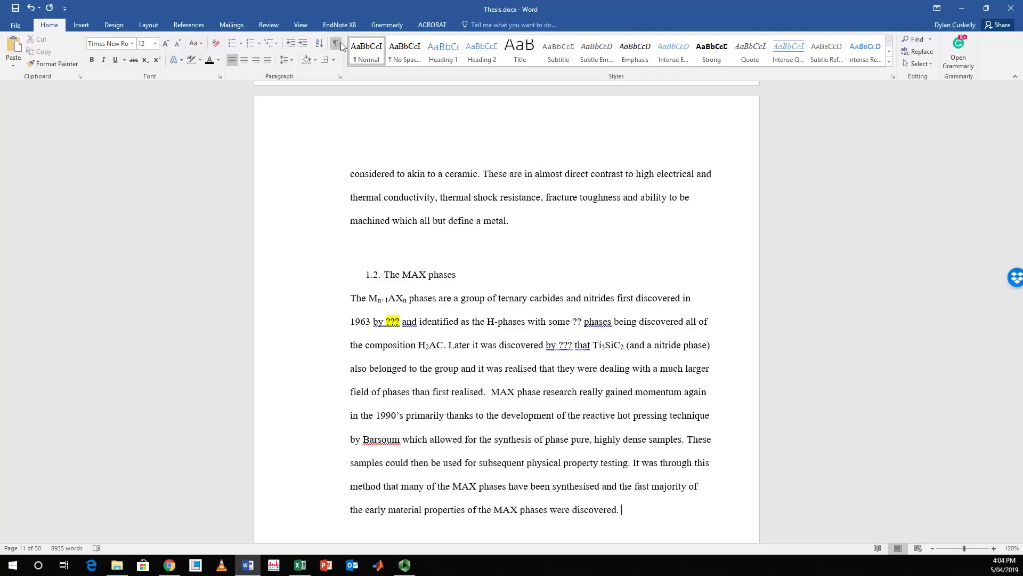
Step: Show the formatting marks and delete the extra space before "MAX phase research"
click(336, 45)
click(490, 400)
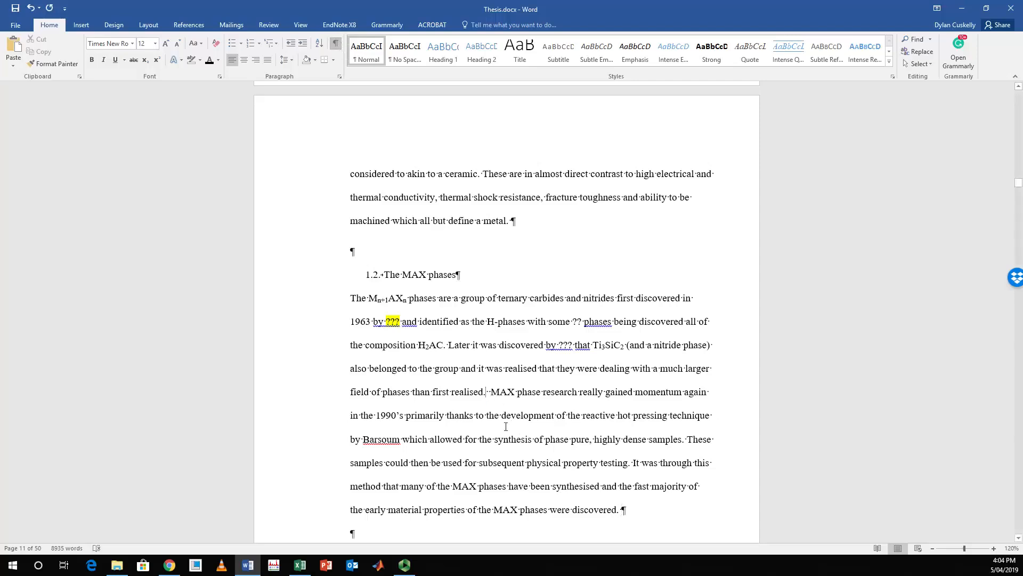
key(BackSpace)
Step: Add a leading space to the paragraph starting "The MAX phases have now been extended" and highlight its mark
scroll(386, 330, down, 4)
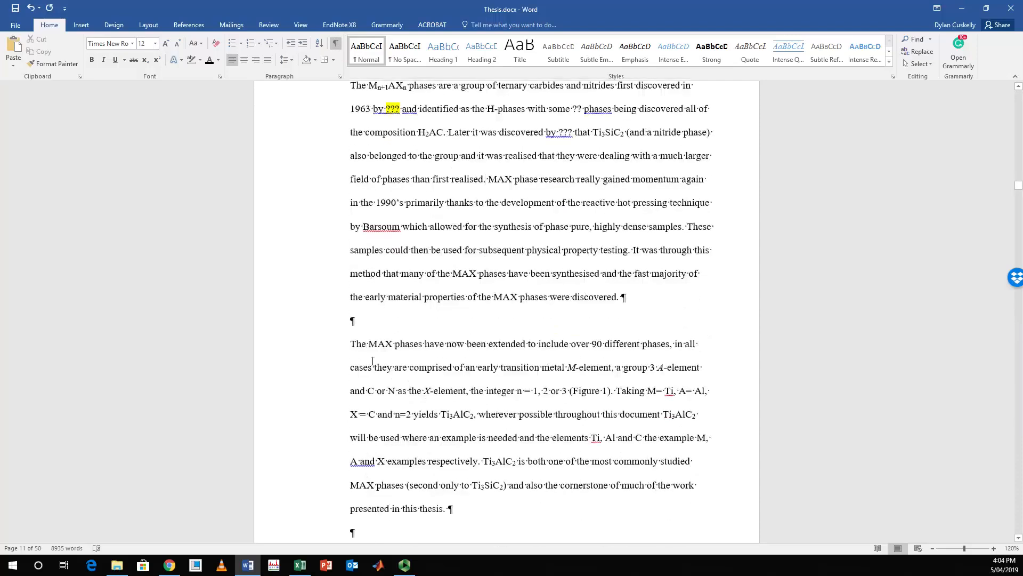
click(353, 348)
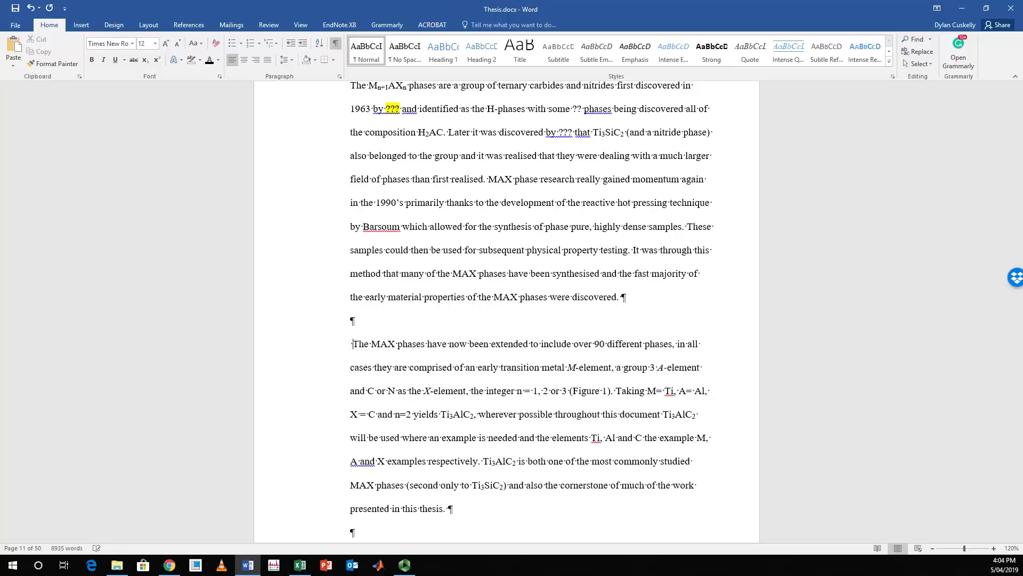
click(435, 332)
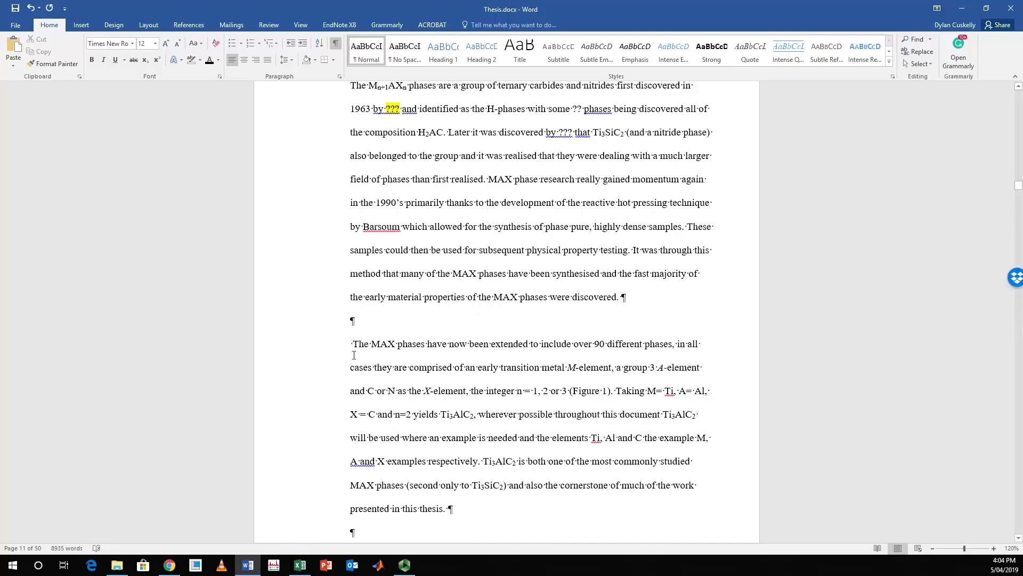
drag(351, 349, 360, 349)
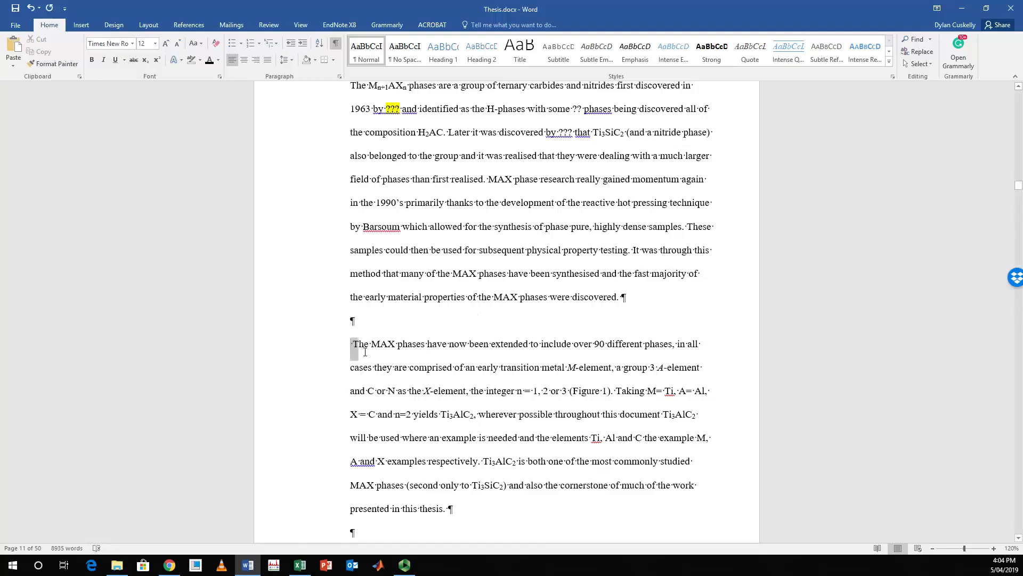
Step: Hide the formatting marks, delete the leading space before "The MAX phases have now been extended", and display the marks again
click(406, 377)
click(335, 42)
key(BackSpace)
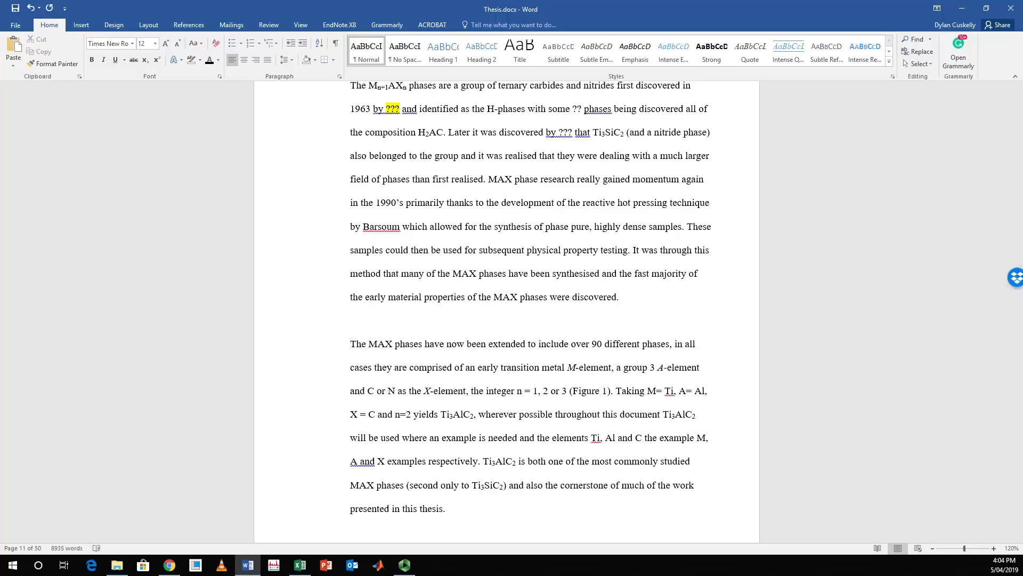
click(335, 42)
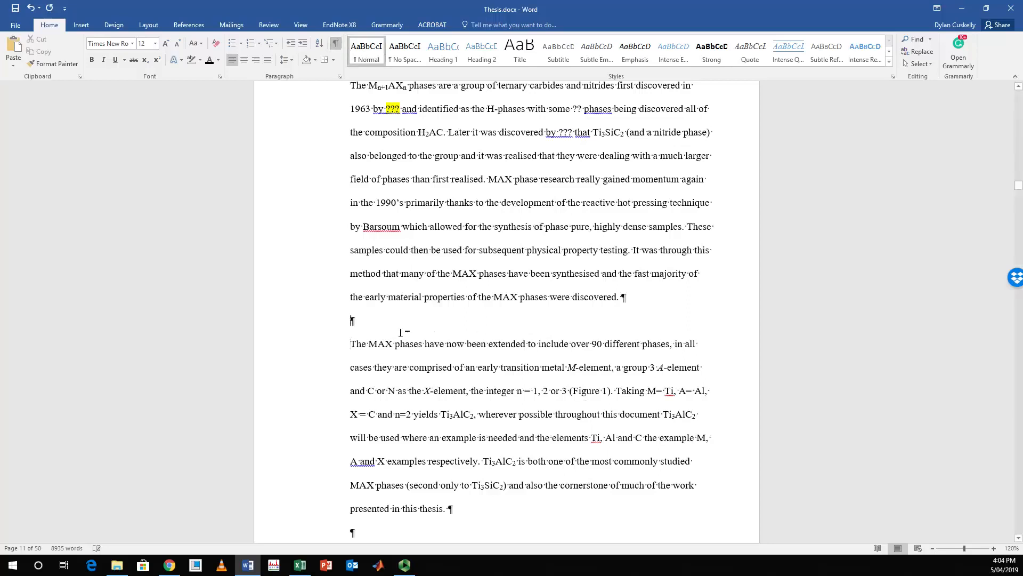
Step: Compare the alignment and line spacing of the section 1.1 paragraphs with the passage starting "Properties such as high specific stiffness"
scroll(403, 335, down, 10)
scroll(410, 310, down, 4)
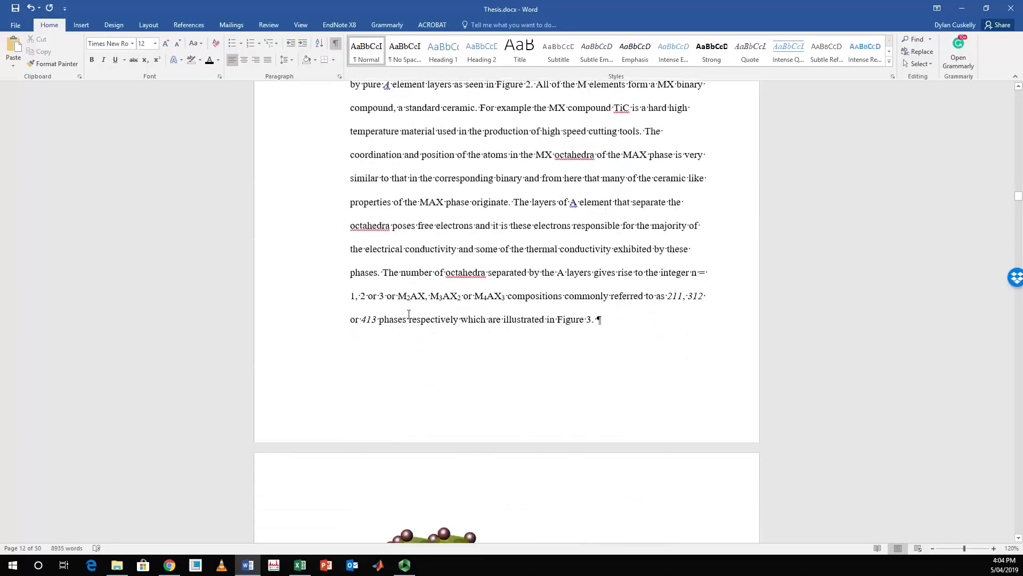
scroll(409, 313, up, 20)
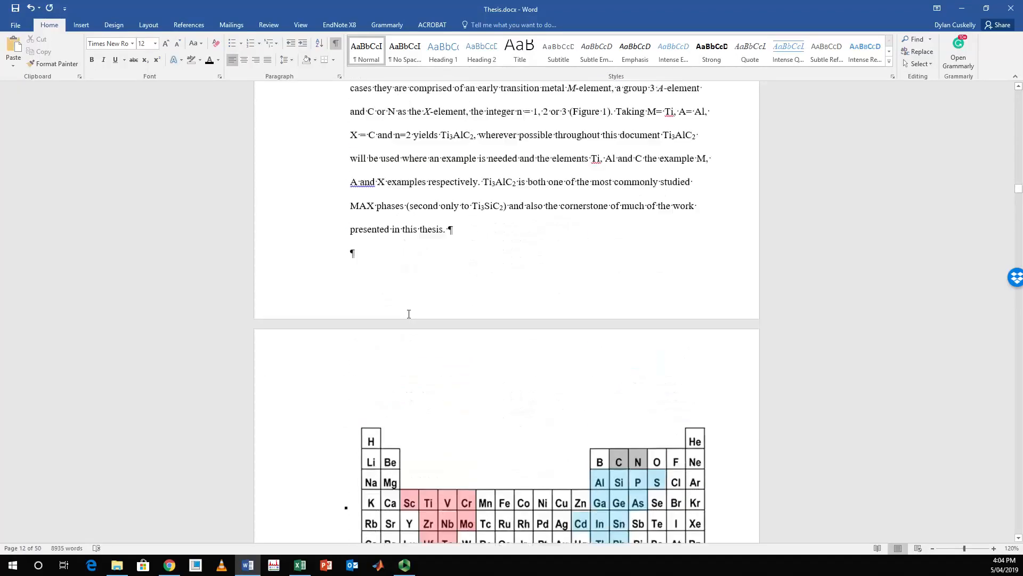
scroll(409, 313, up, 4)
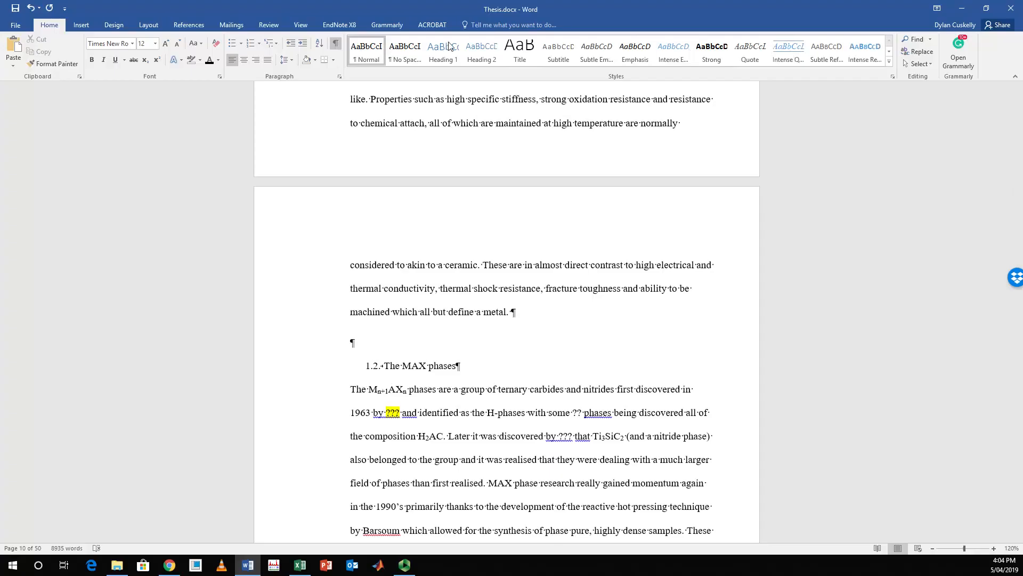
scroll(536, 306, up, 7)
scroll(536, 307, up, 3)
scroll(536, 307, down, 1)
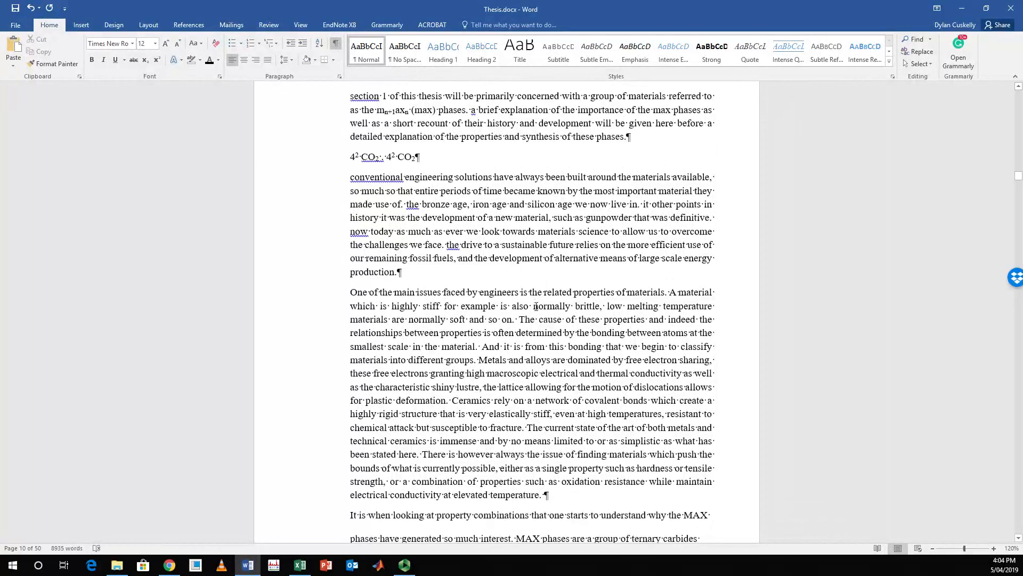
click(517, 373)
drag(352, 98, 597, 506)
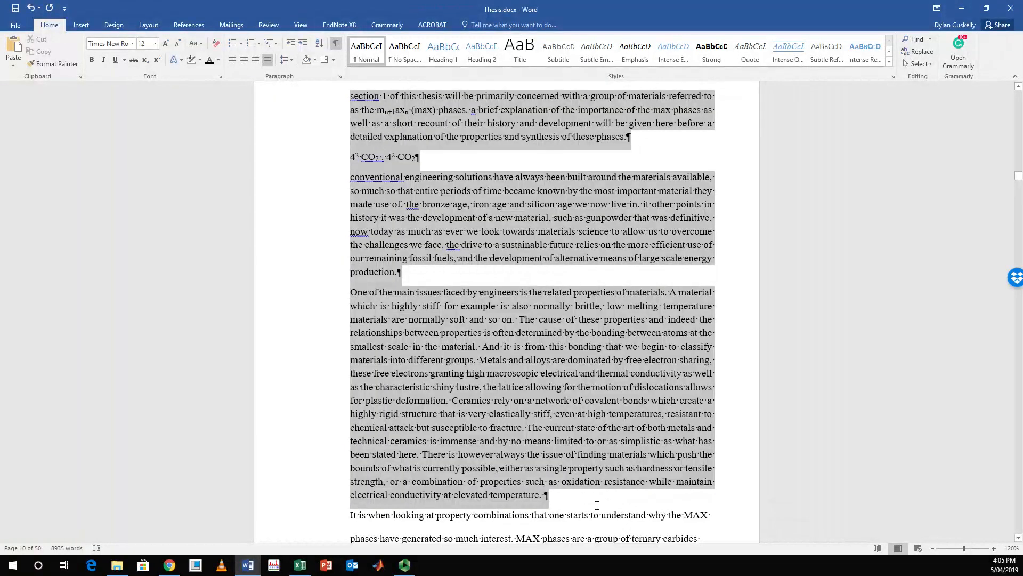
scroll(550, 354, down, 8)
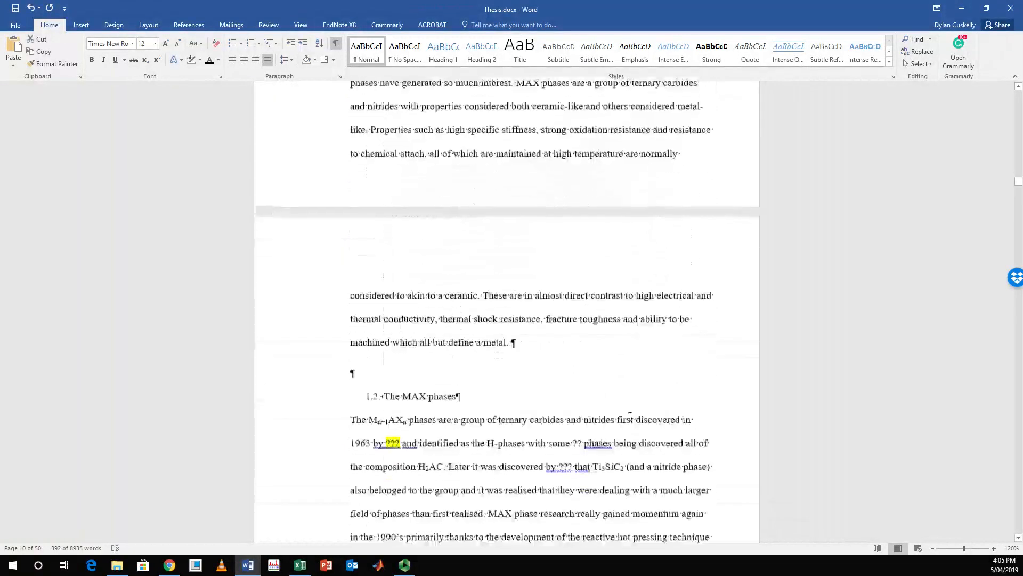
drag(550, 353, 371, 146)
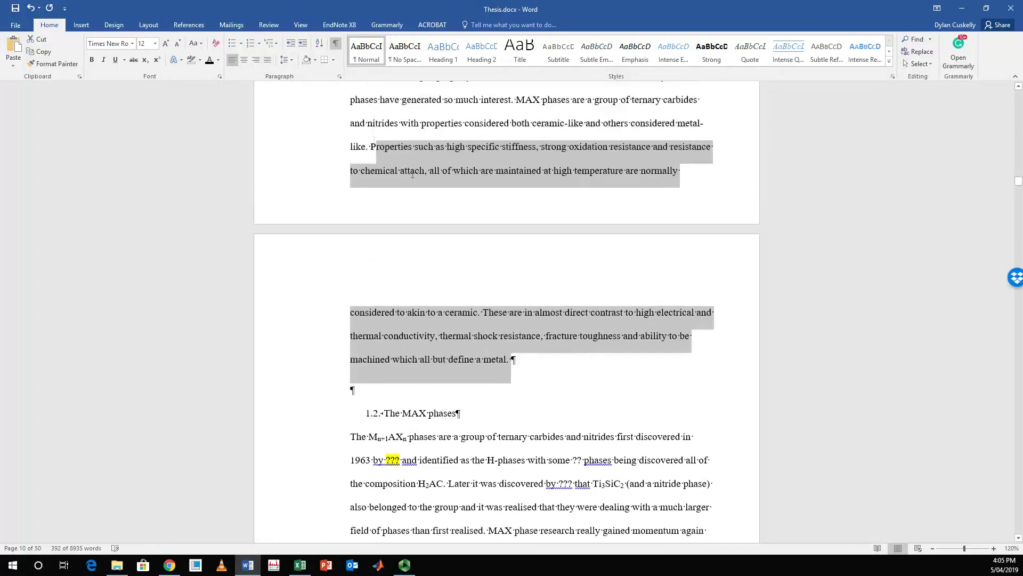
scroll(437, 208, up, 3)
scroll(437, 208, up, 3)
click(436, 208)
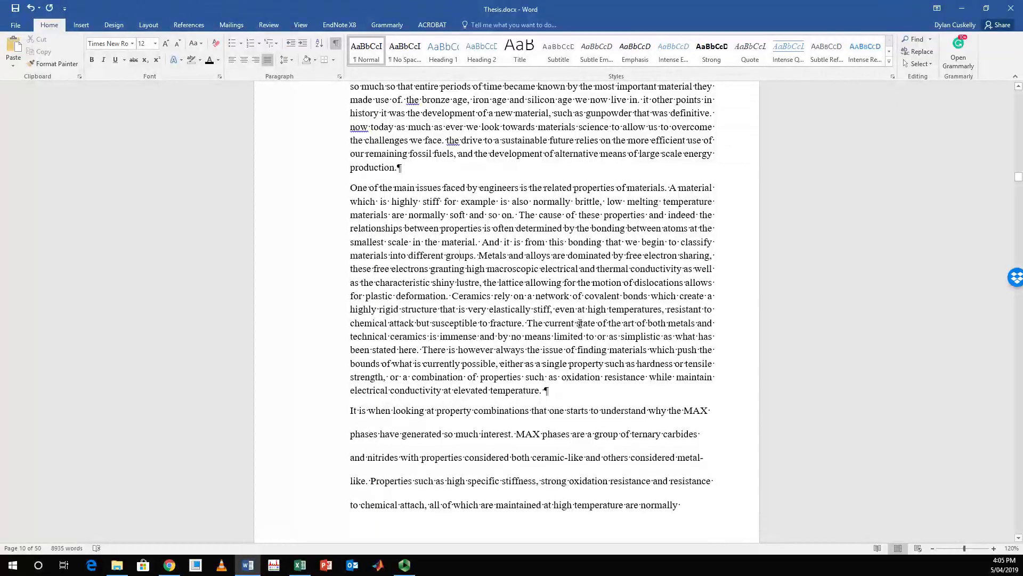
Step: Examine the Figure 1 caption's formatting, select the whole document briefly, and return to the section 1.1 paragraphs
scroll(494, 226, down, 8)
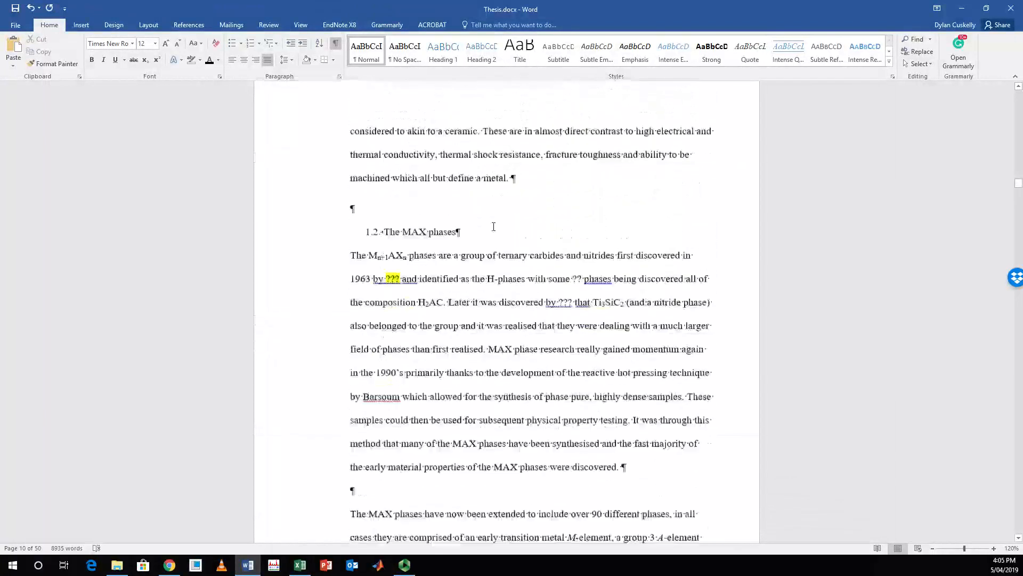
scroll(493, 226, down, 10)
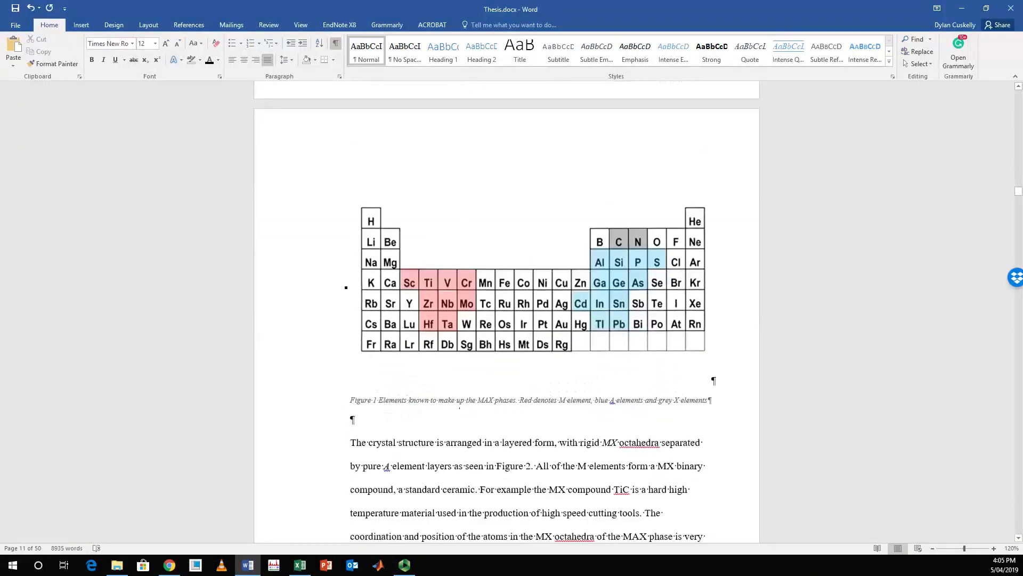
drag(373, 403, 742, 411)
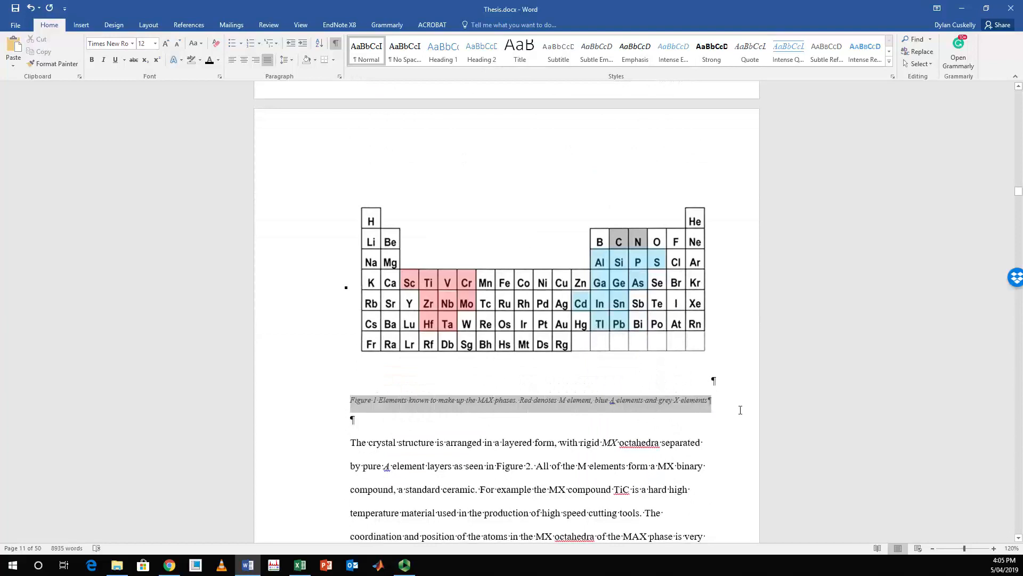
click(511, 475)
key(ctrl+a)
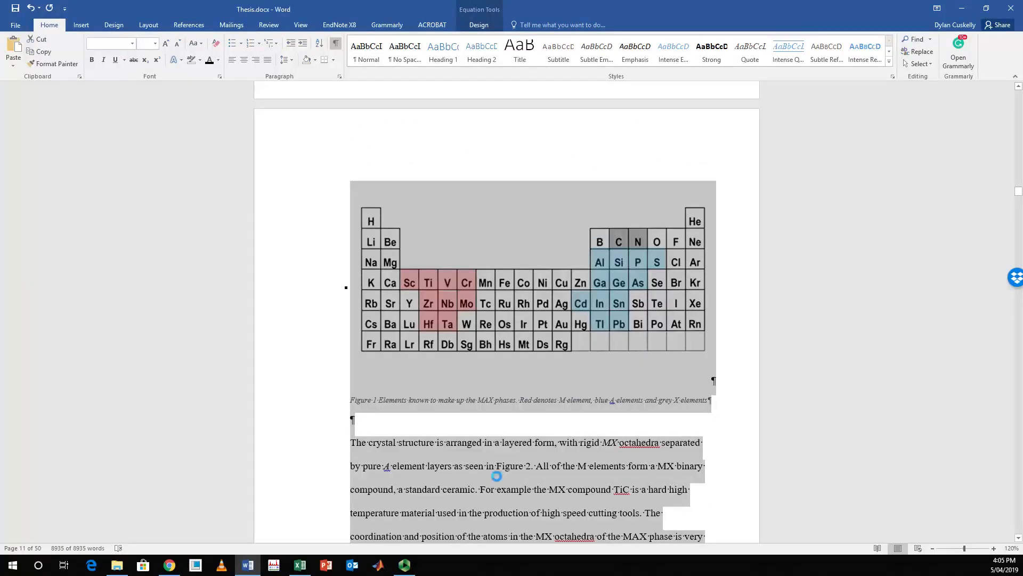
click(507, 473)
scroll(494, 473, up, 5)
scroll(494, 473, up, 10)
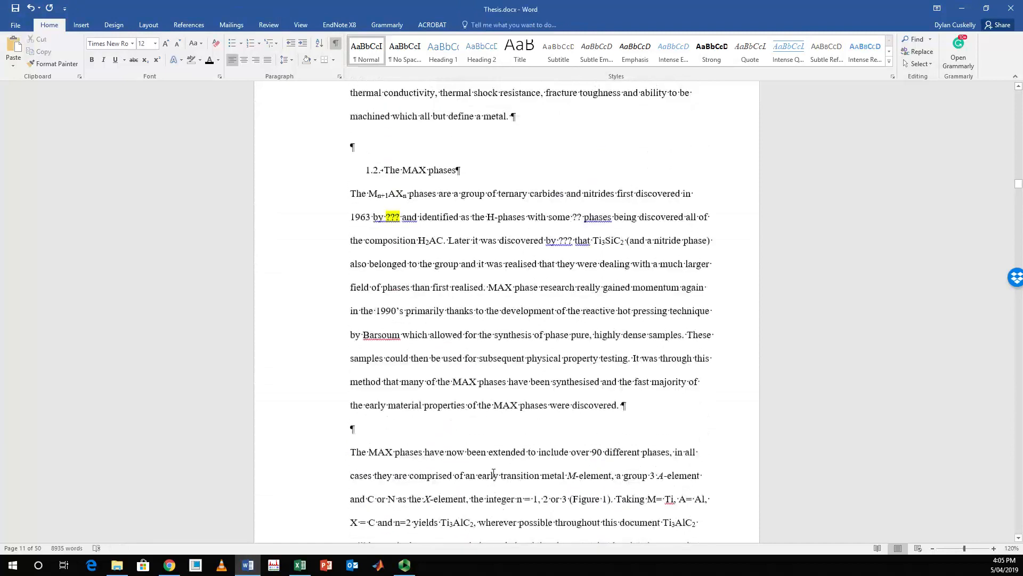
scroll(494, 473, up, 3)
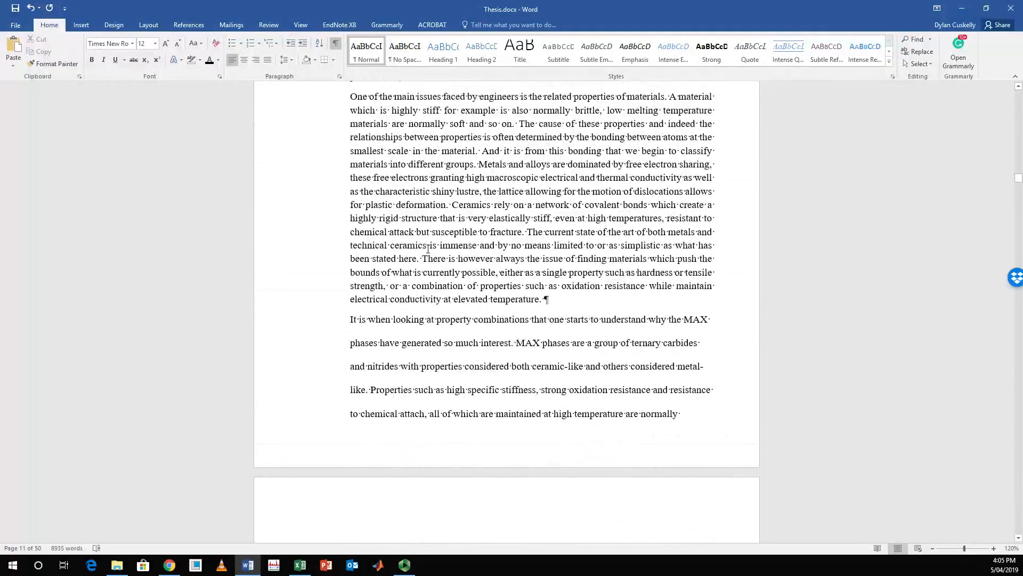
click(415, 219)
scroll(471, 234, up, 4)
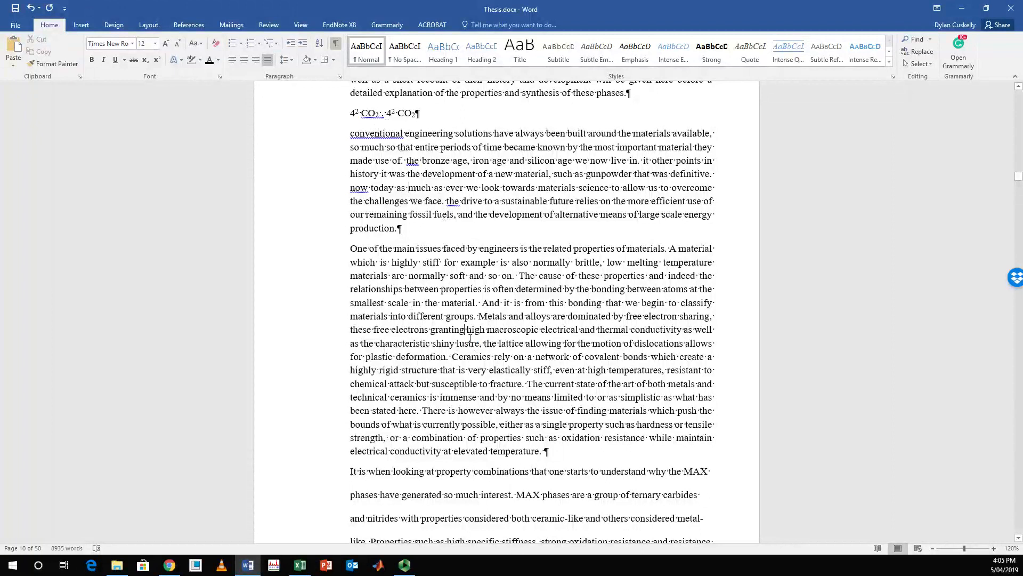
Step: Apply the Title style to the numbered "Introductions" line and the Heading 1 style to the "General" line
scroll(497, 370, up, 7)
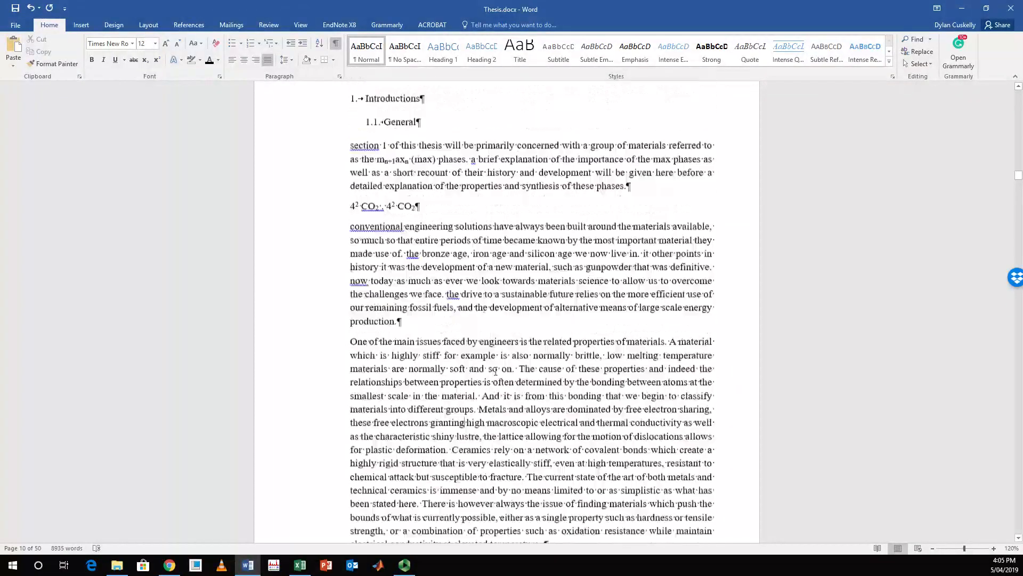
double_click(373, 373)
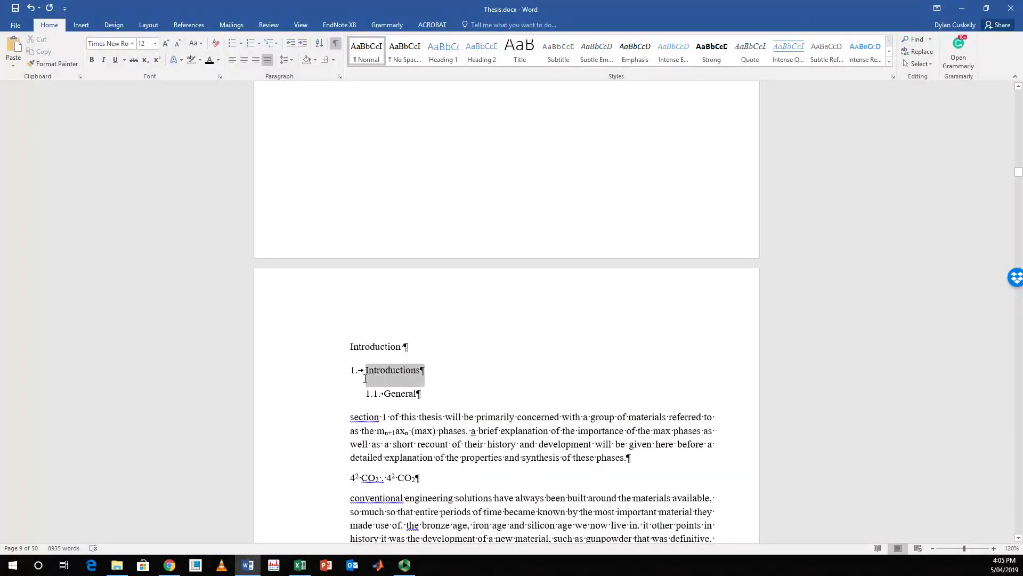
click(520, 51)
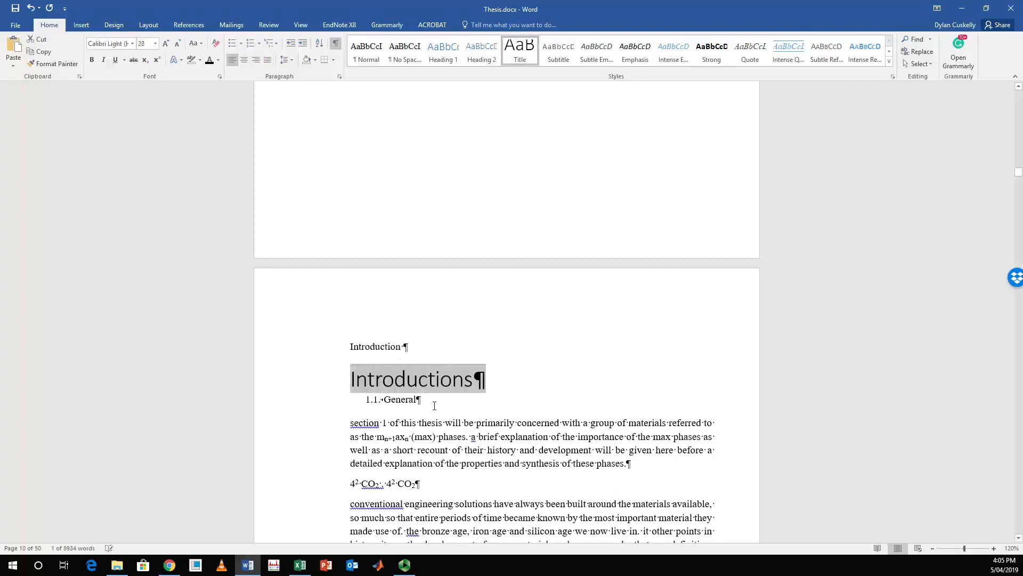
double_click(400, 400)
click(443, 51)
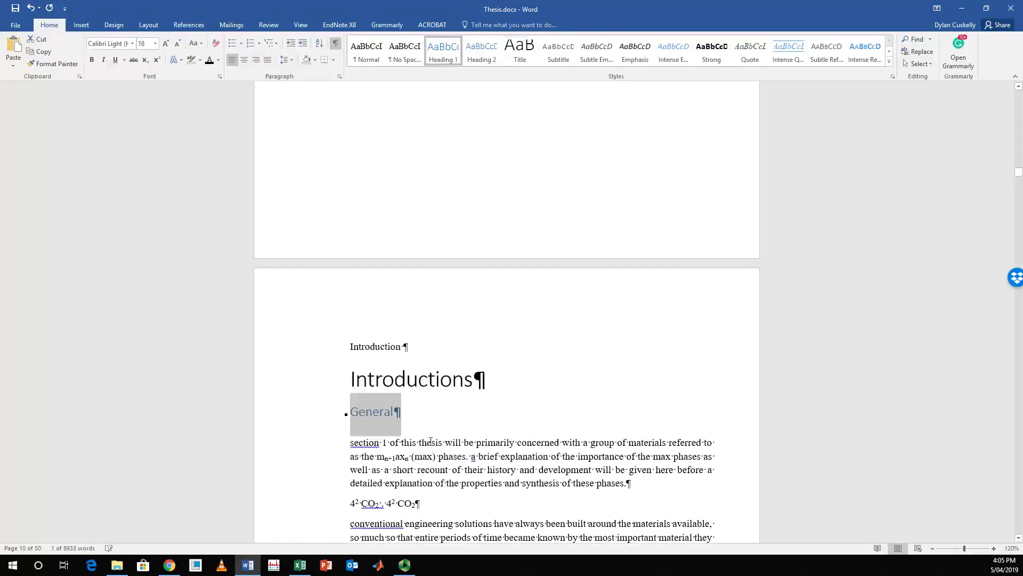
click(418, 428)
Step: Apply the Heading 2 style to the "The MAX phases" section line
scroll(413, 303, down, 3)
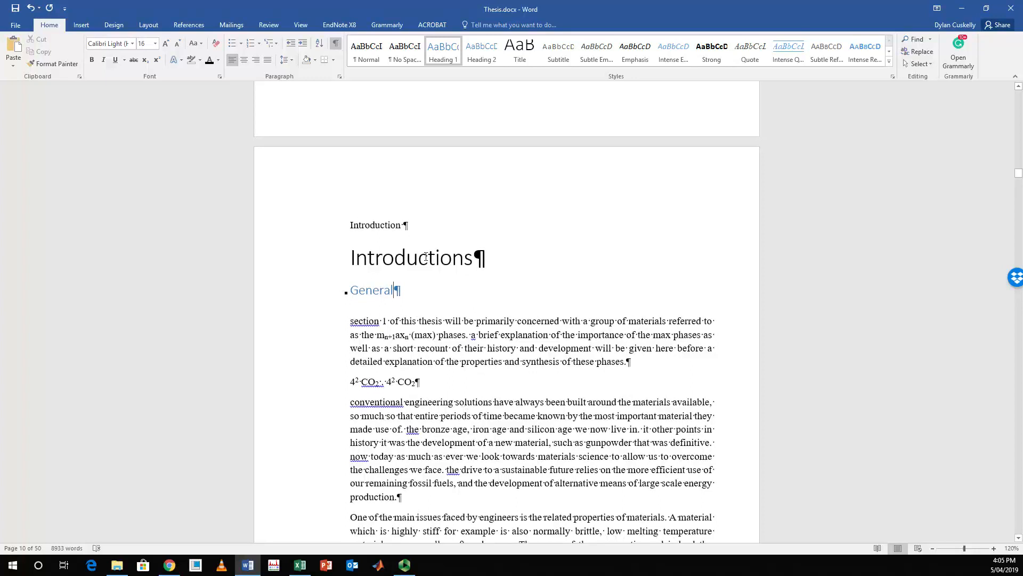
scroll(422, 293, down, 20)
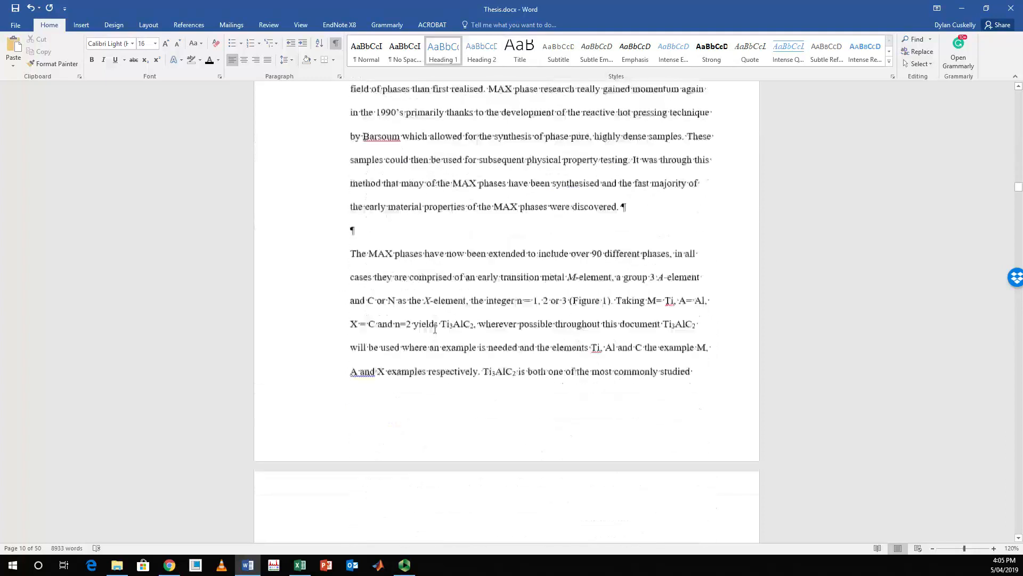
scroll(434, 329, up, 1)
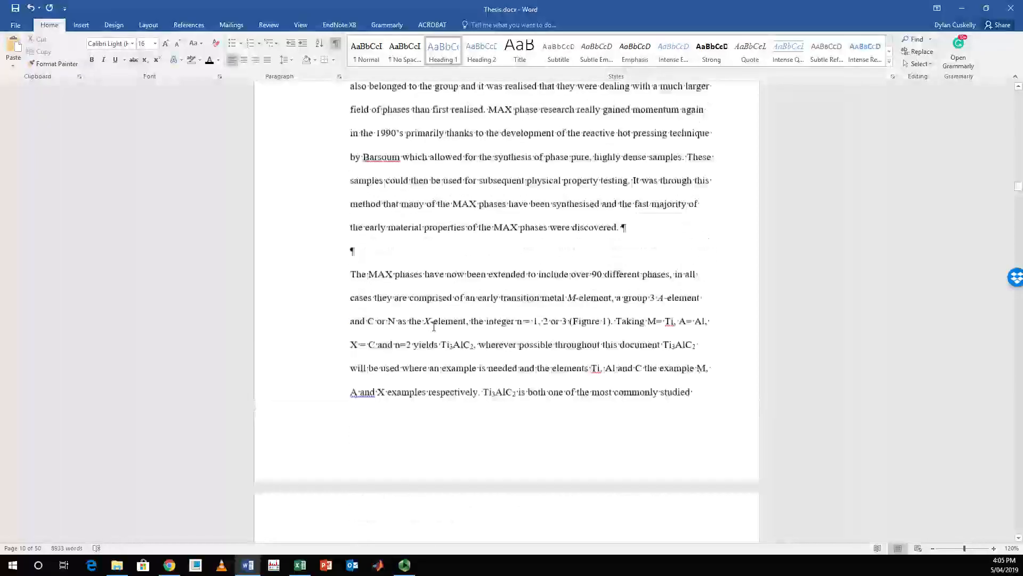
scroll(434, 326, up, 1)
scroll(432, 352, down, 20)
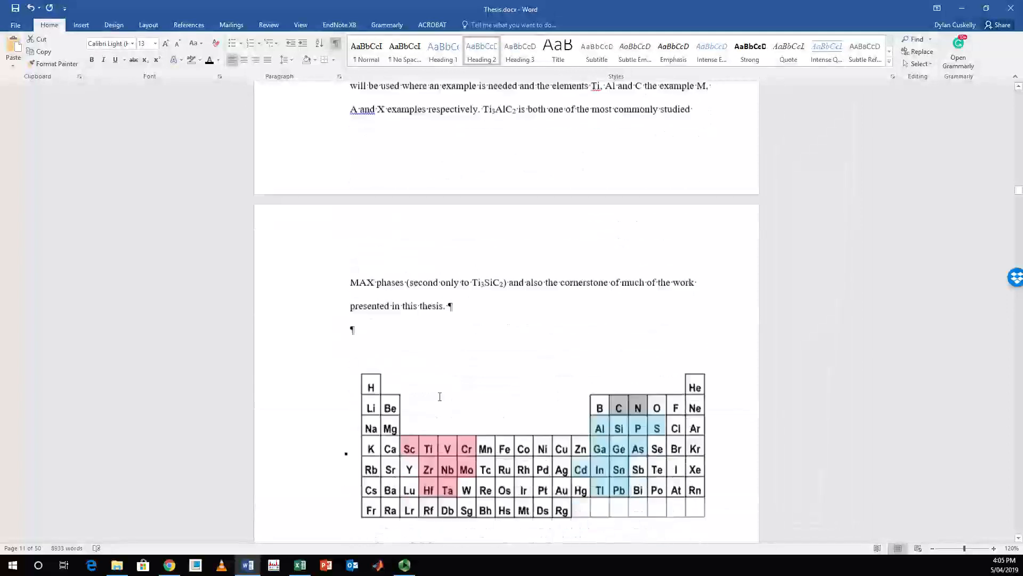
Step: Apply the Heading 1 style to the numbered "Synthesis" line and the Heading 2 style to the "General synthesis" line
scroll(430, 377, down, 15)
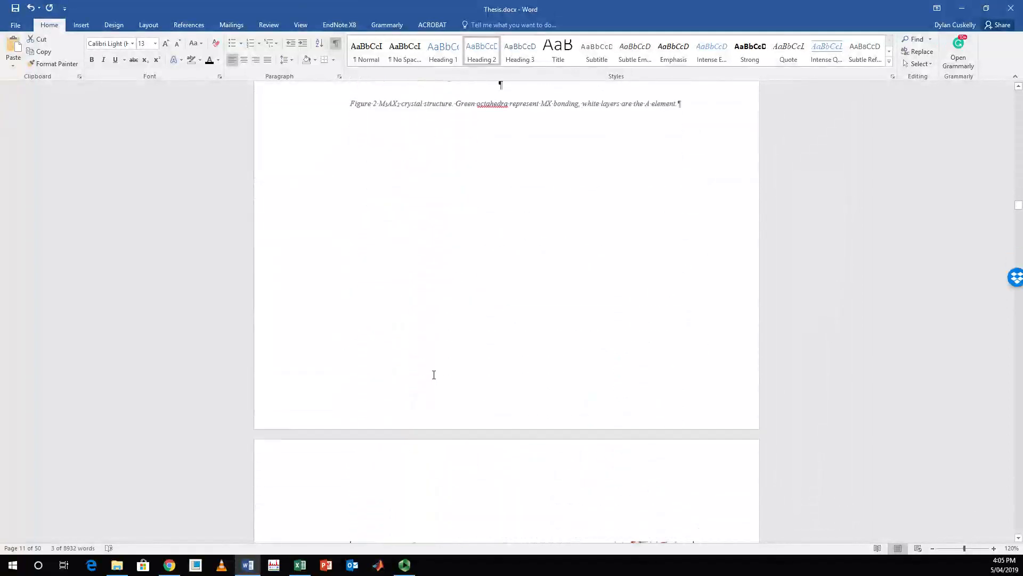
scroll(436, 378, down, 20)
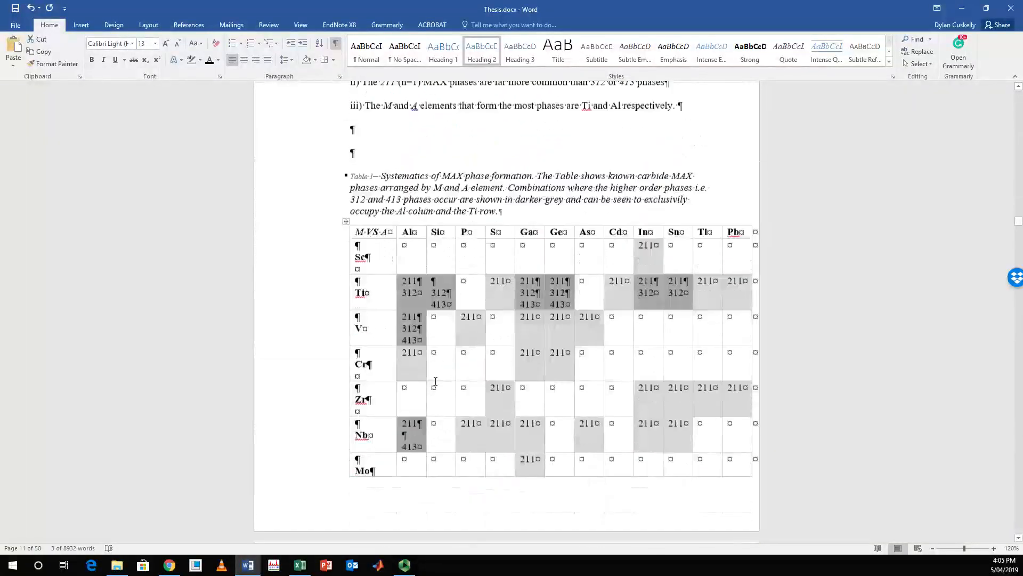
scroll(434, 376, up, 1)
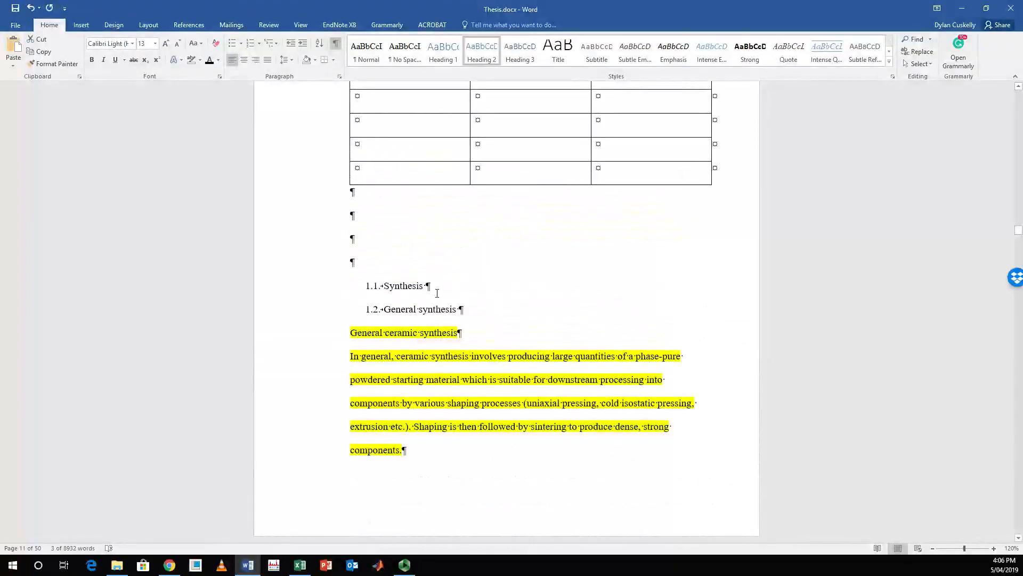
double_click(421, 287)
click(446, 60)
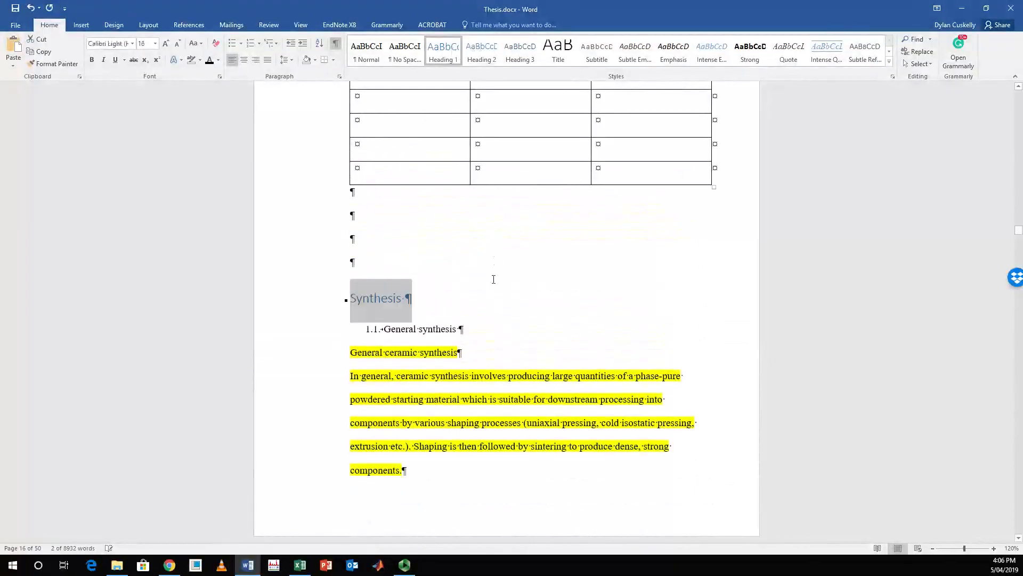
drag(480, 335, 397, 334)
click(481, 54)
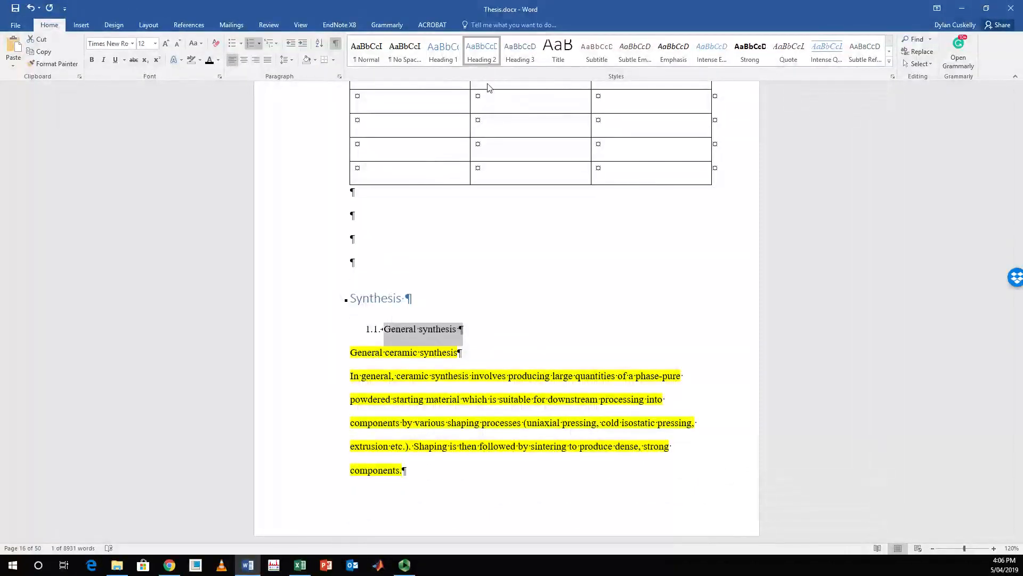
click(499, 347)
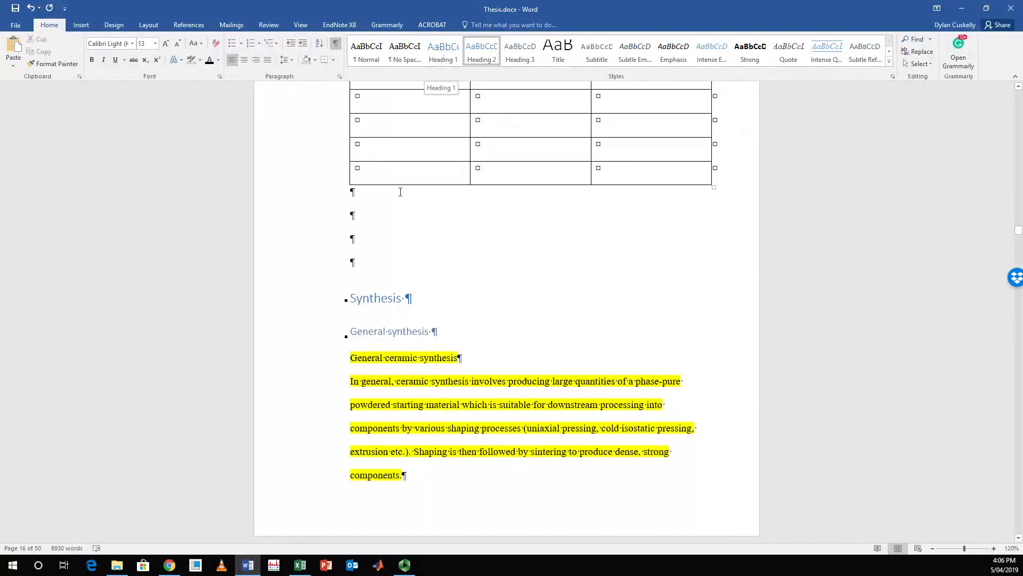
Step: Modify the Heading 1 style to use the Times New Roman font at size 14
right_click(442, 63)
click(483, 83)
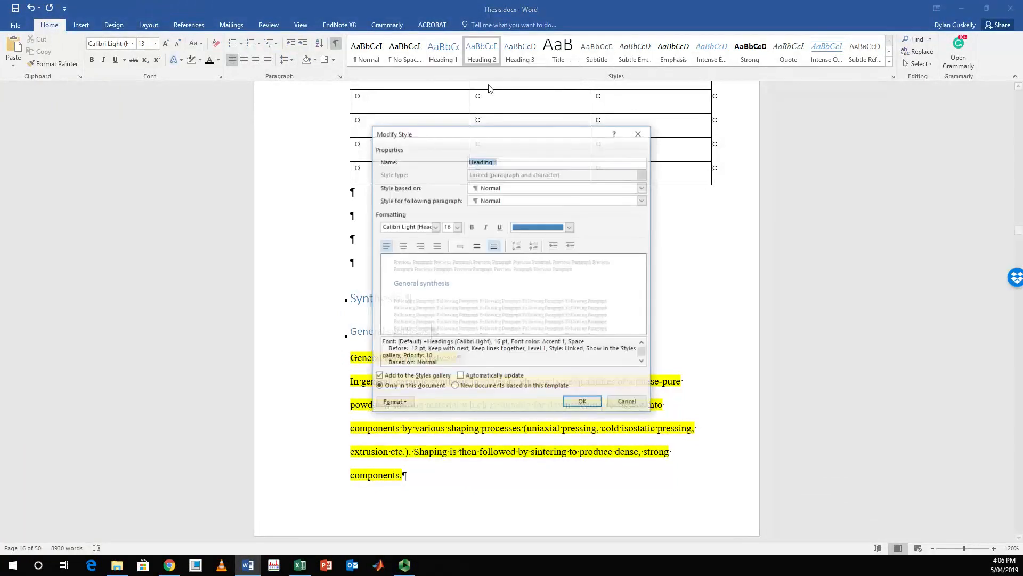
click(435, 227)
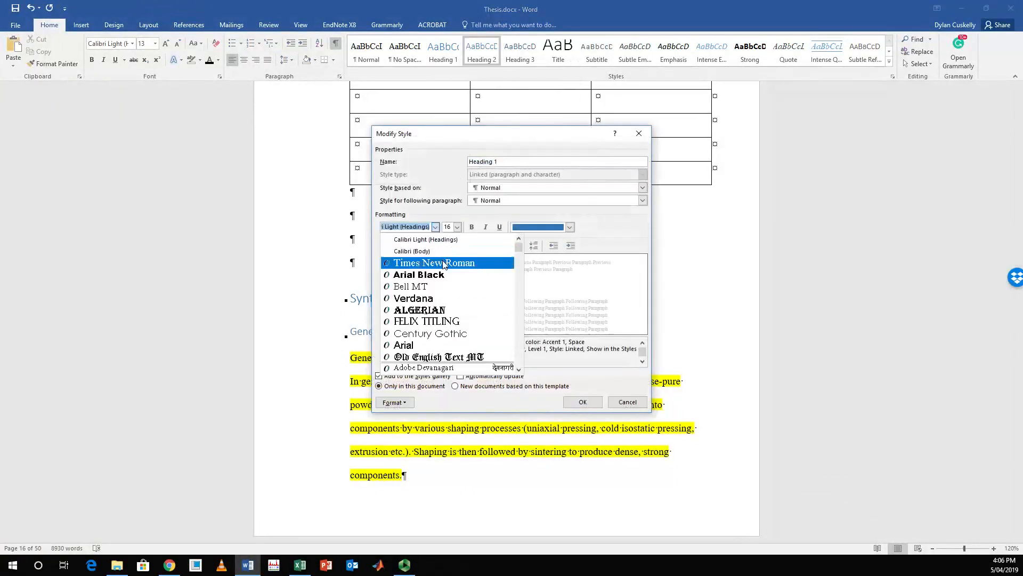
click(443, 263)
click(457, 227)
click(458, 258)
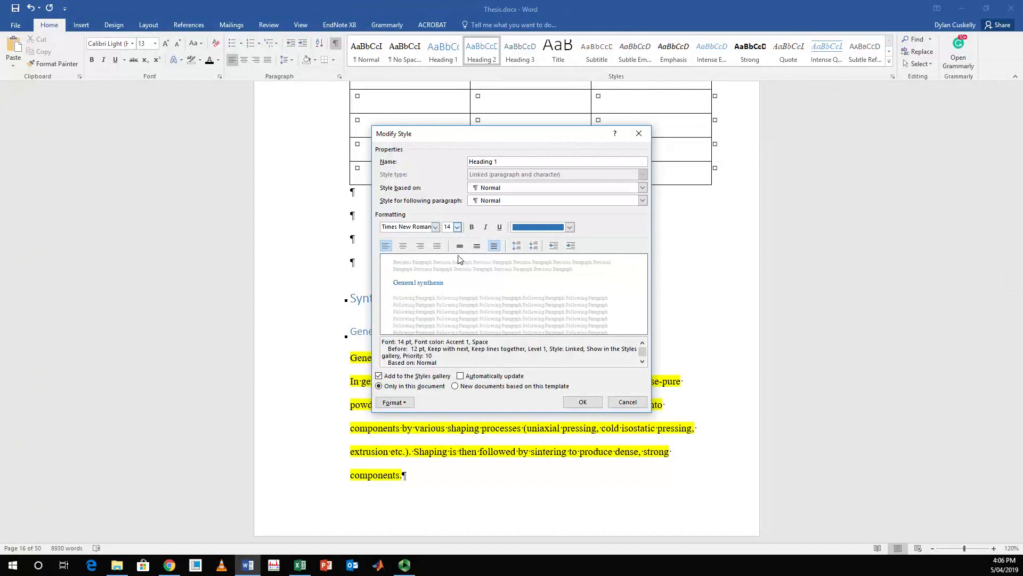
Step: Make the Heading 1 style bold with the Automatic font colour and save the style changes
click(471, 227)
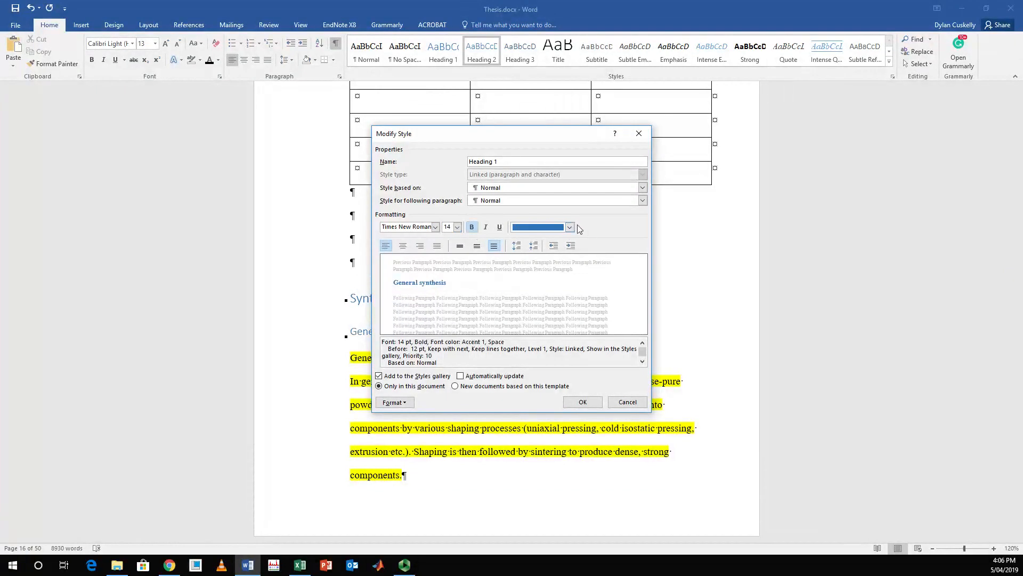
click(569, 227)
click(522, 240)
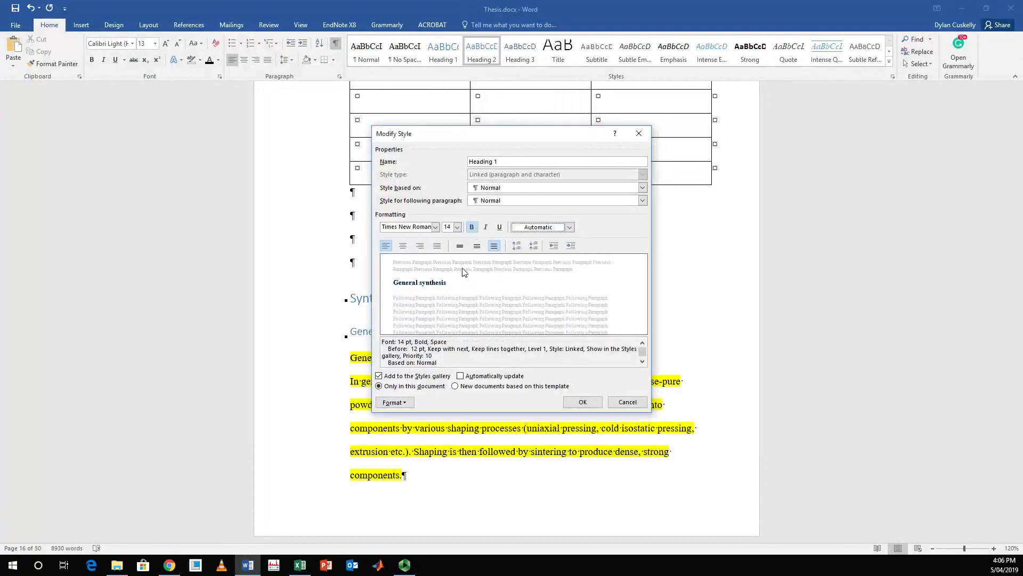
click(494, 245)
click(583, 402)
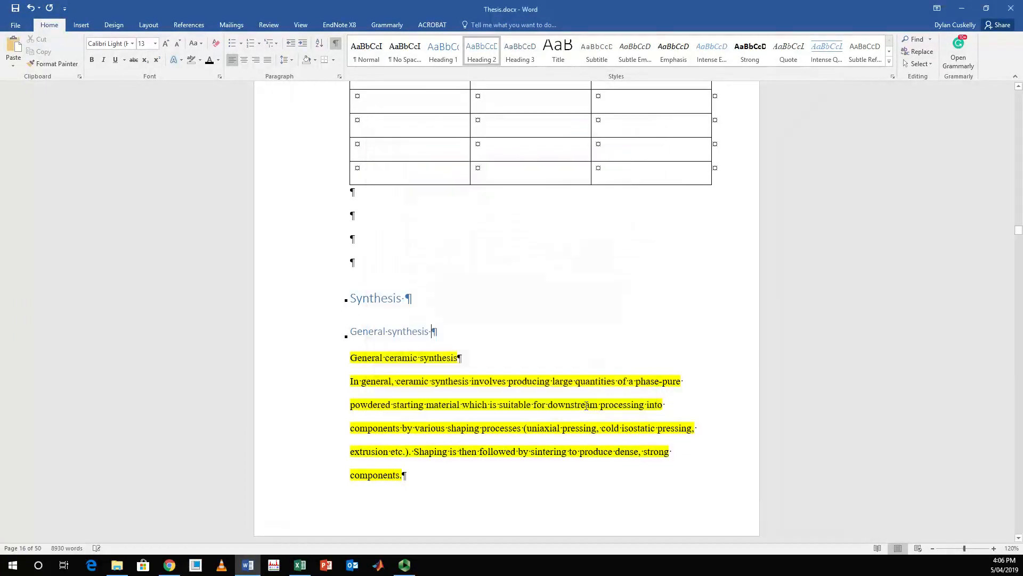
Step: Check the modified Heading 1 formatting on the "Synthesis" heading and the "General" heading under "Introductions"
click(422, 375)
click(365, 298)
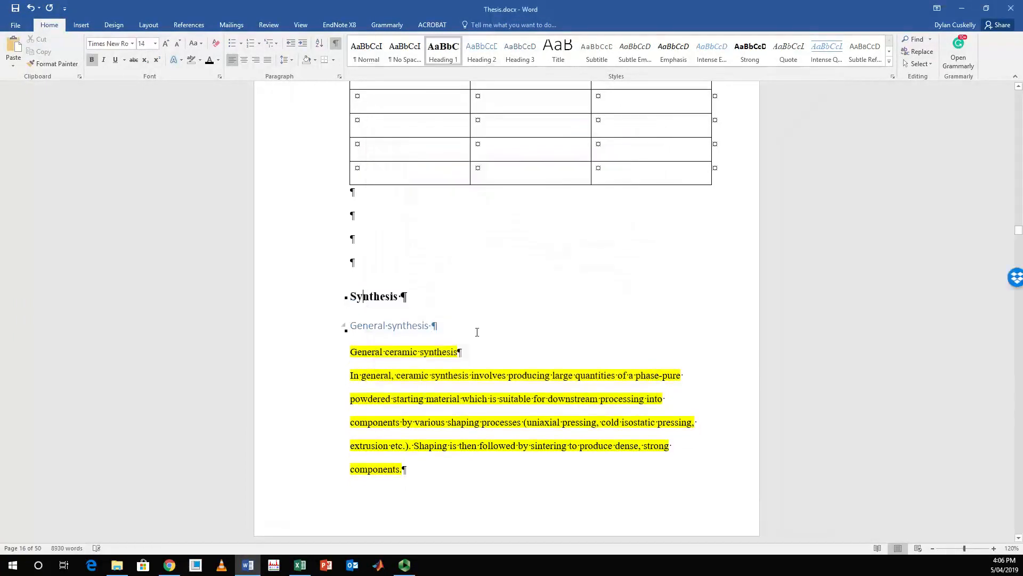
scroll(404, 309, up, 20)
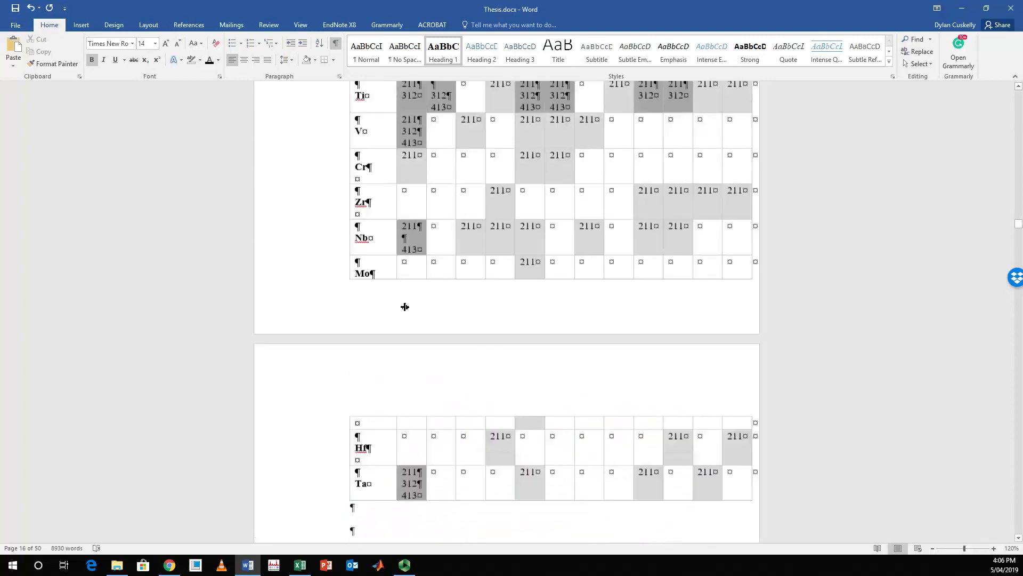
scroll(402, 303, up, 20)
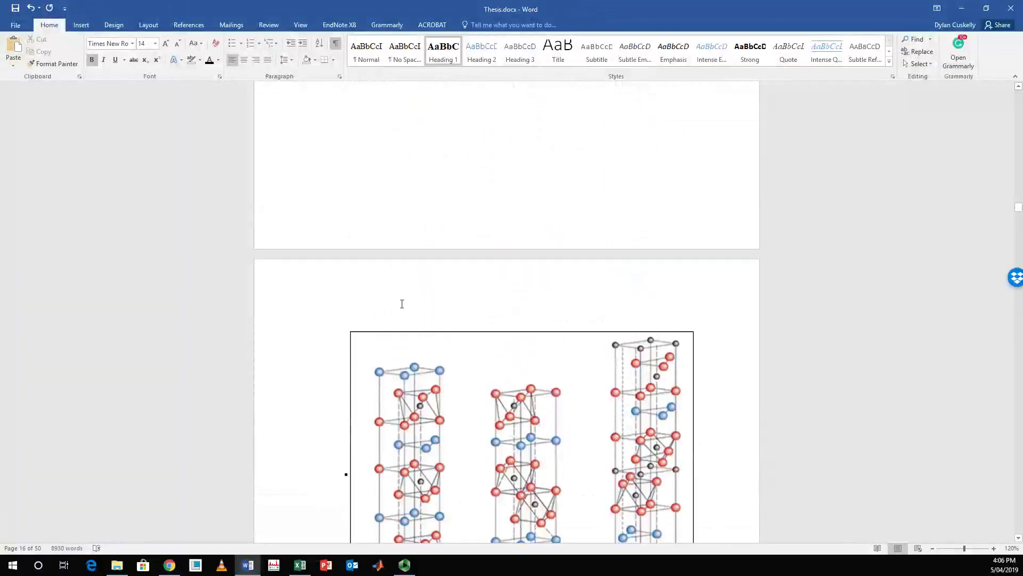
scroll(402, 305, up, 15)
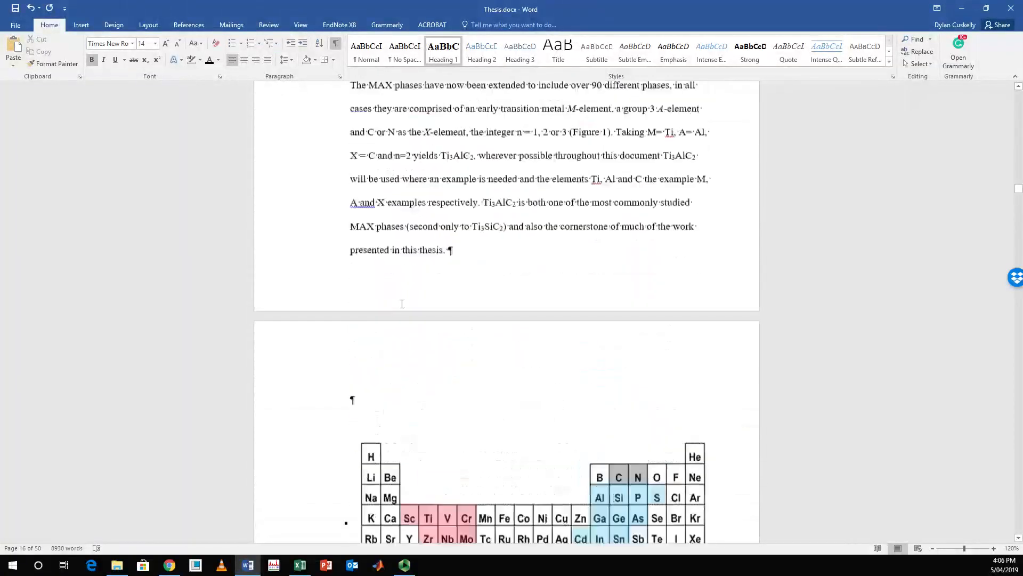
scroll(402, 304, up, 6)
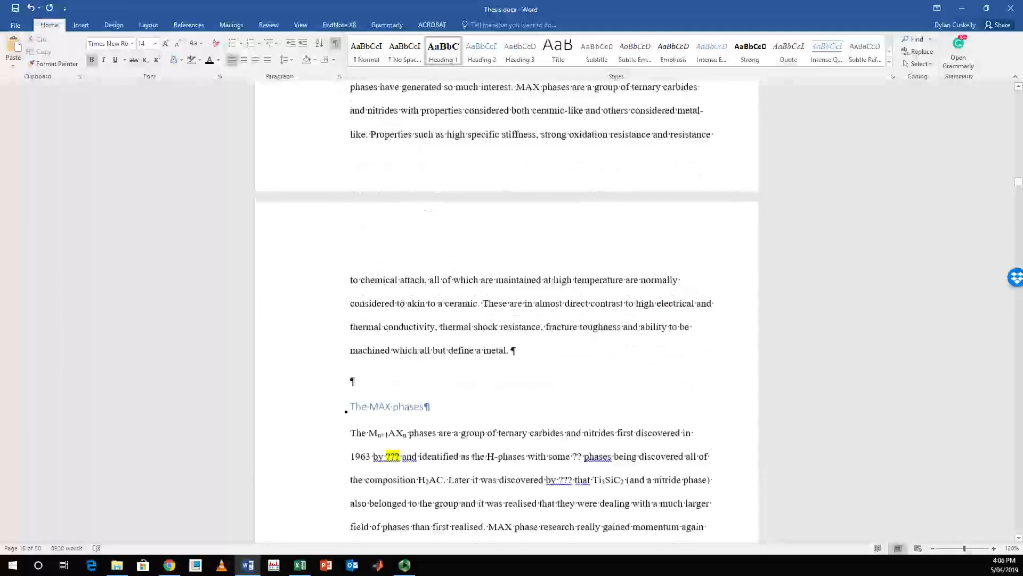
scroll(401, 304, up, 10)
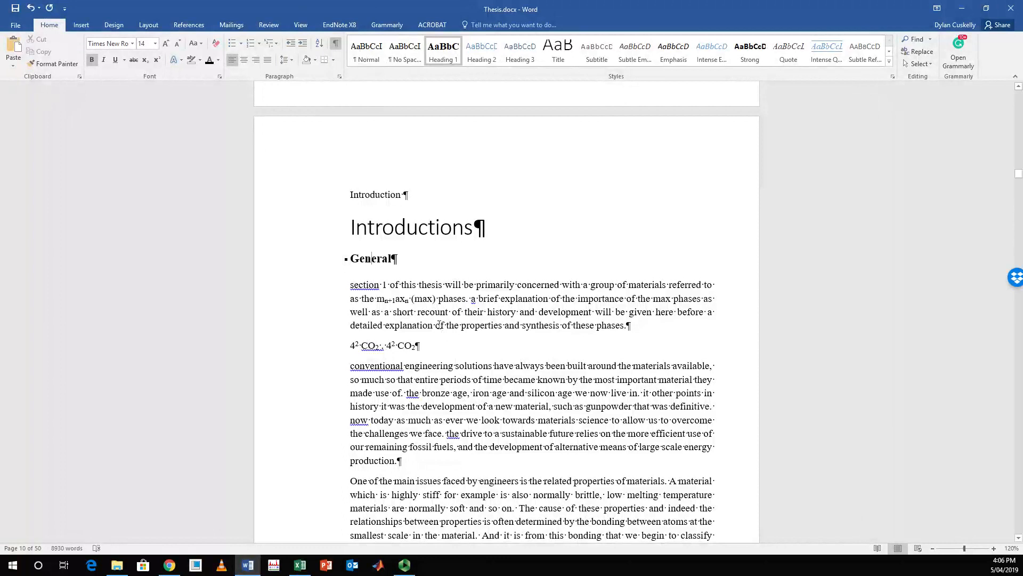
Step: Modify the Normal style to font size 11 with justified alignment
click(472, 436)
scroll(488, 373, down, 1)
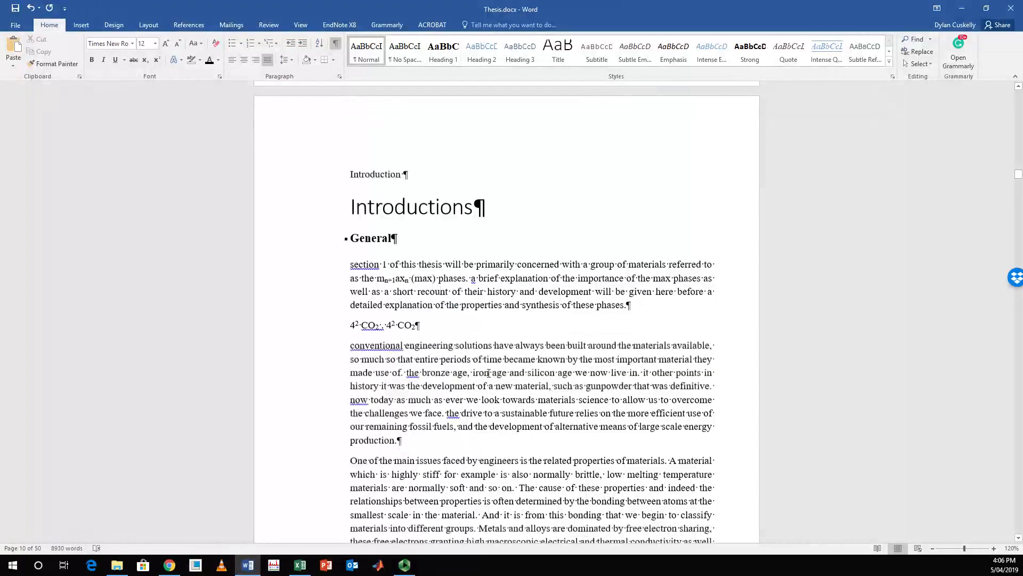
scroll(489, 373, down, 5)
right_click(367, 50)
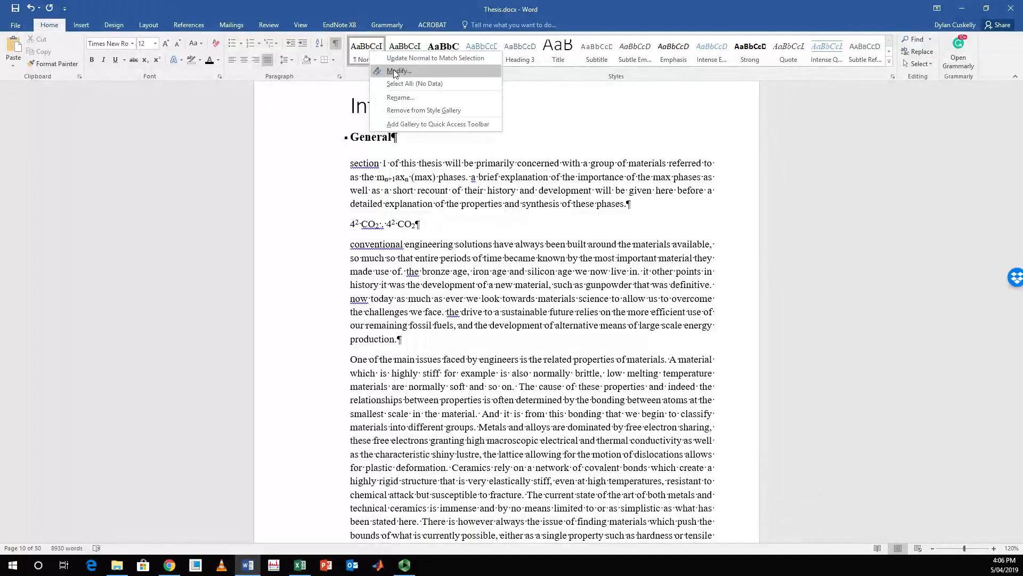
click(397, 79)
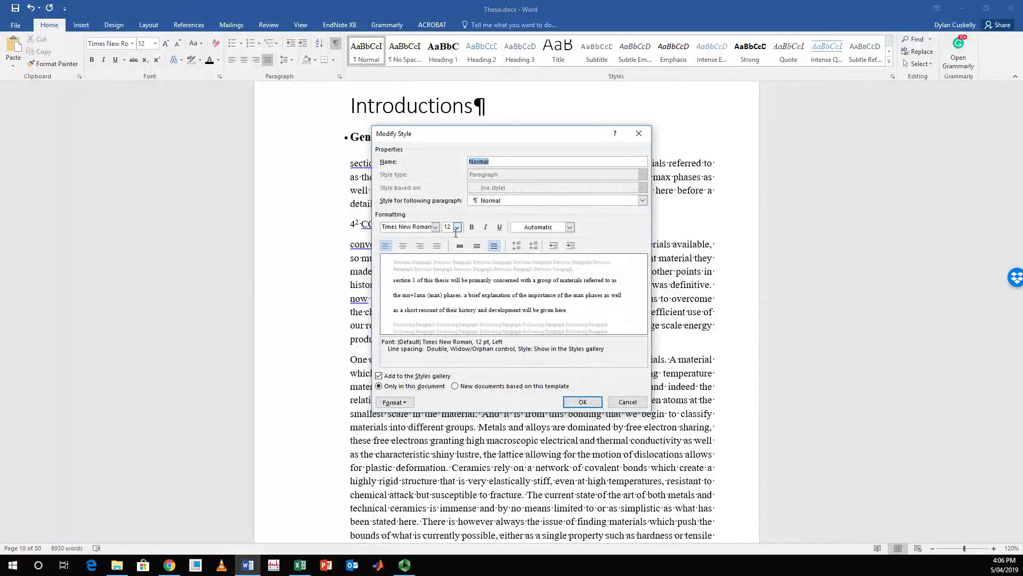
click(457, 227)
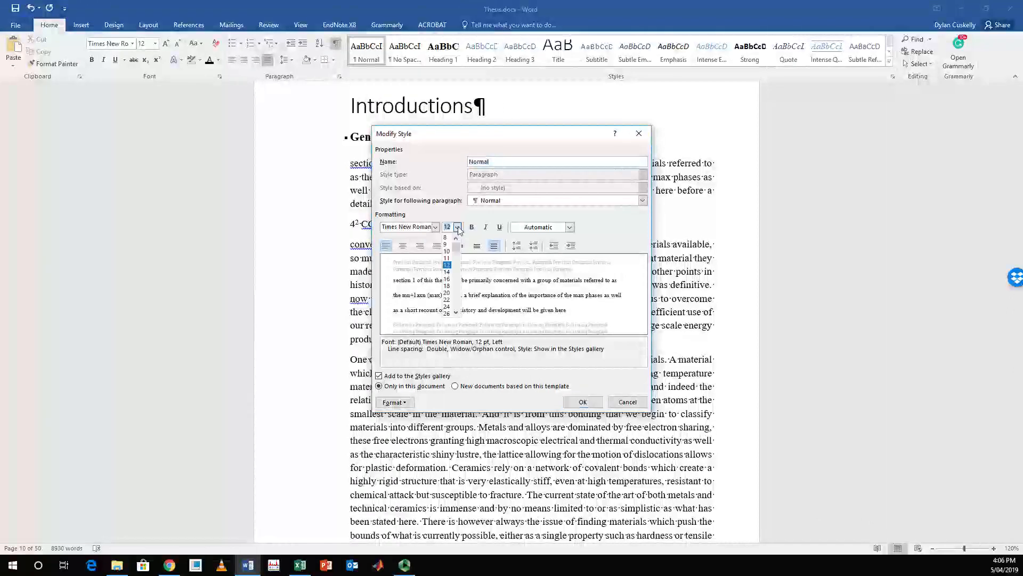
click(448, 261)
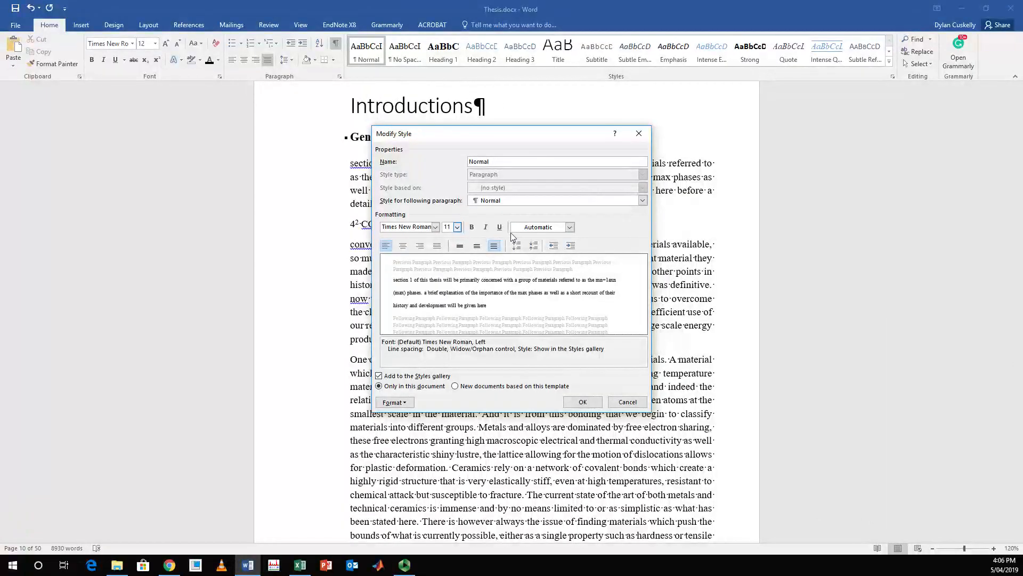
click(437, 245)
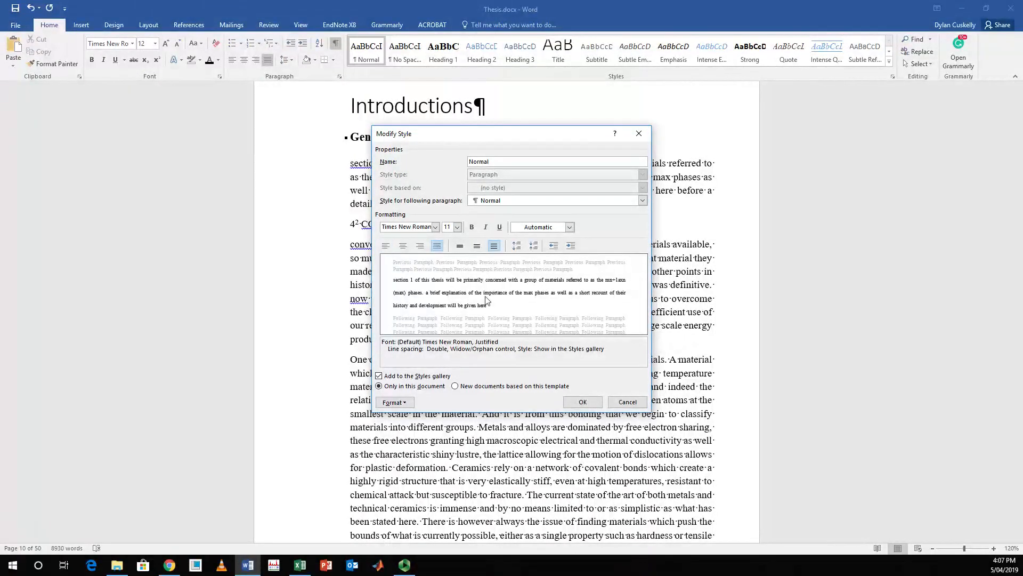
Step: Set the Normal style's line spacing to Multiple at 1.15 with 8 pt after paragraphs, and save the style changes
click(394, 402)
click(411, 429)
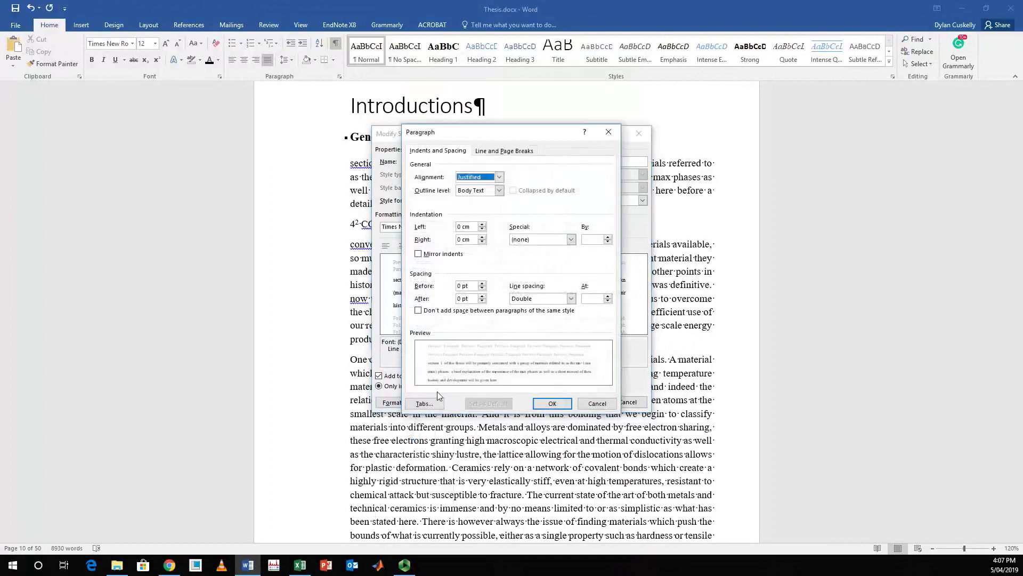
click(571, 299)
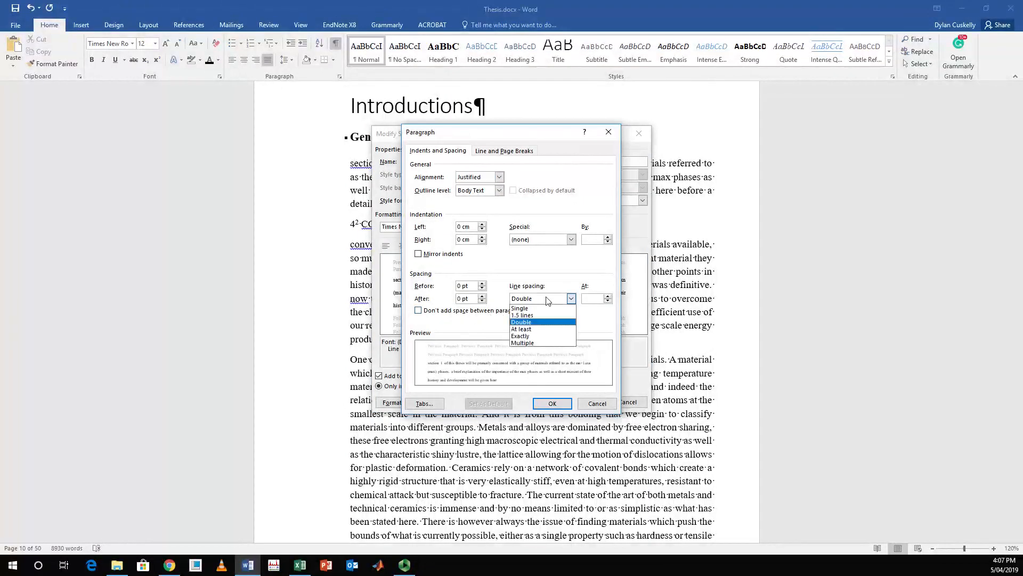
click(535, 343)
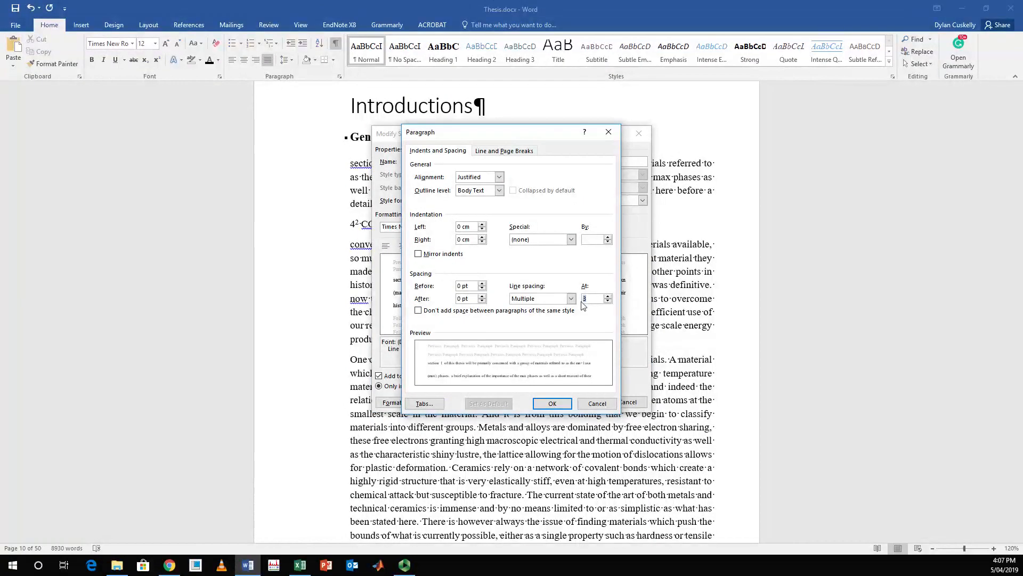
click(465, 300)
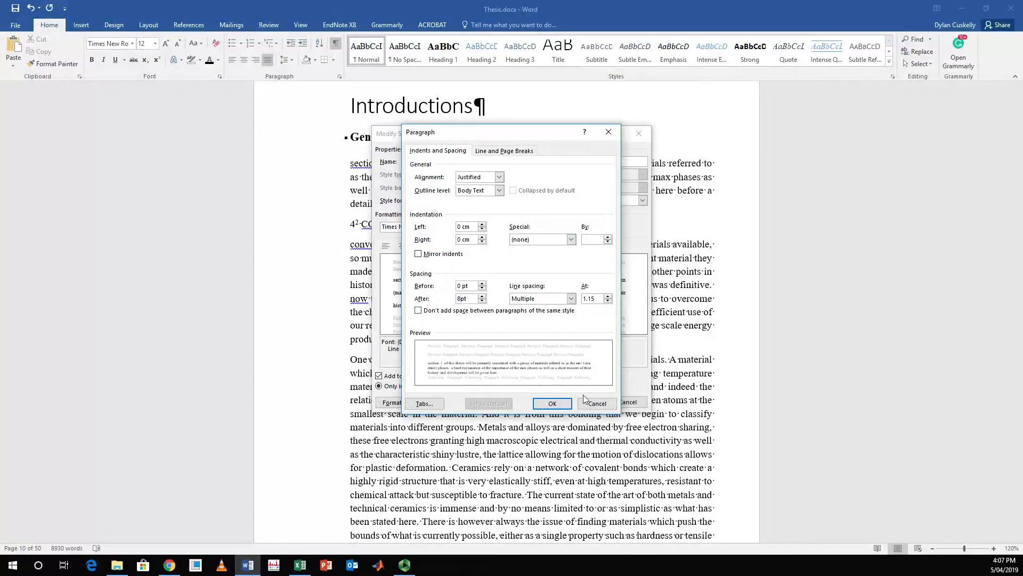
click(552, 404)
click(584, 403)
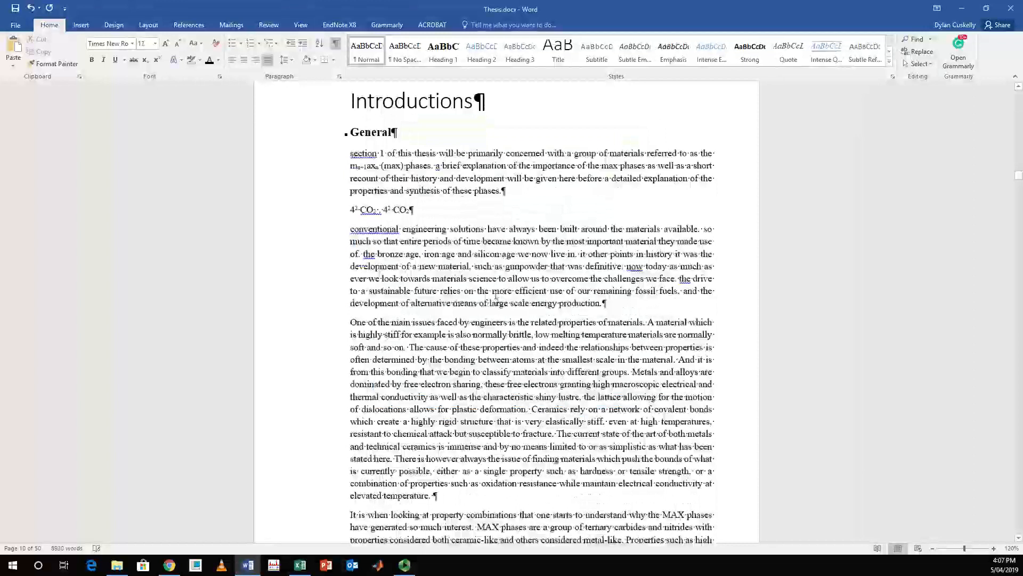
Step: Examine how the modified Normal style formats the body text throughout the thesis pages
scroll(502, 302, down, 3)
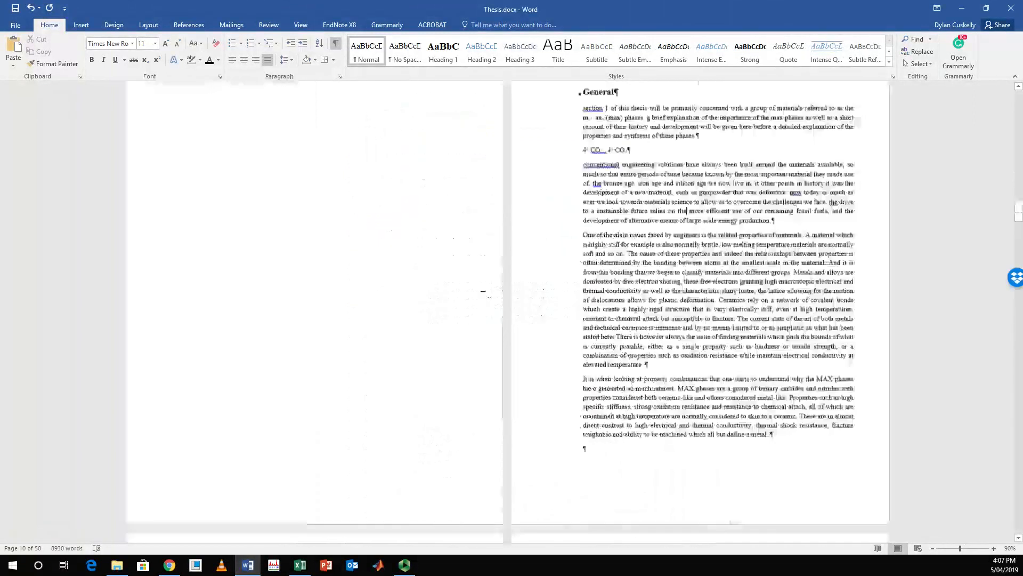
scroll(492, 298, down, 10)
scroll(491, 297, down, 8)
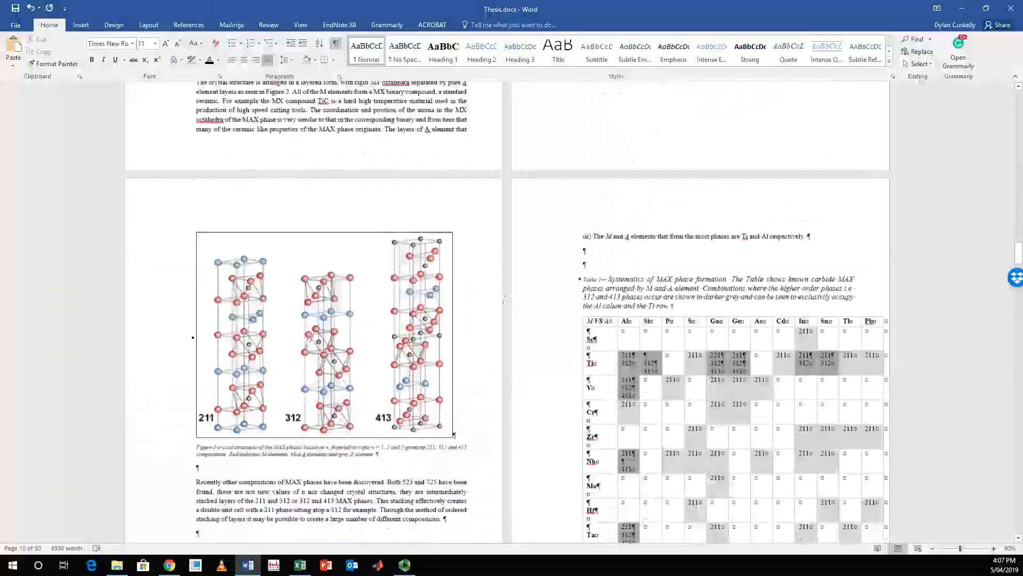
scroll(502, 297, down, 10)
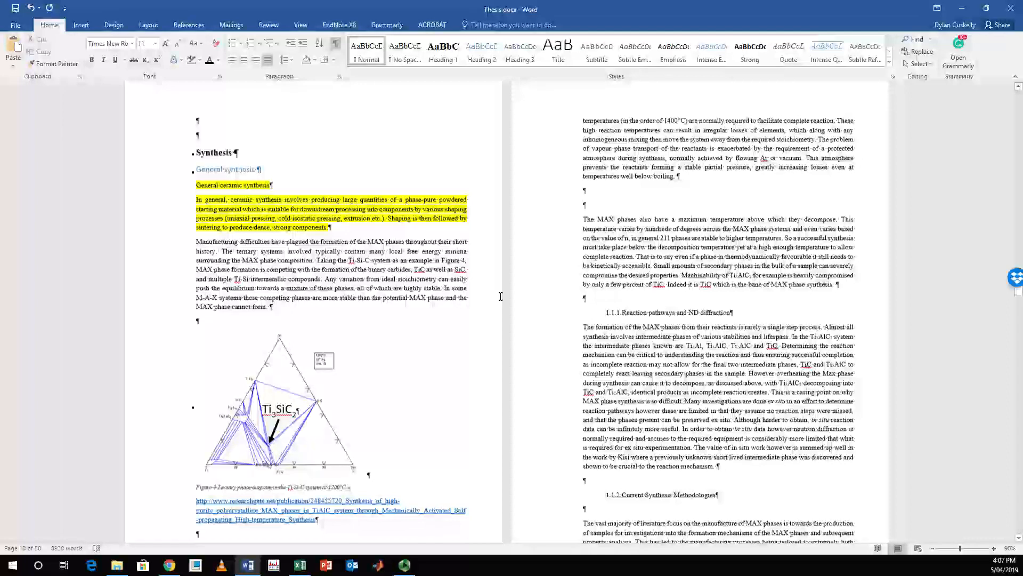
scroll(501, 296, down, 15)
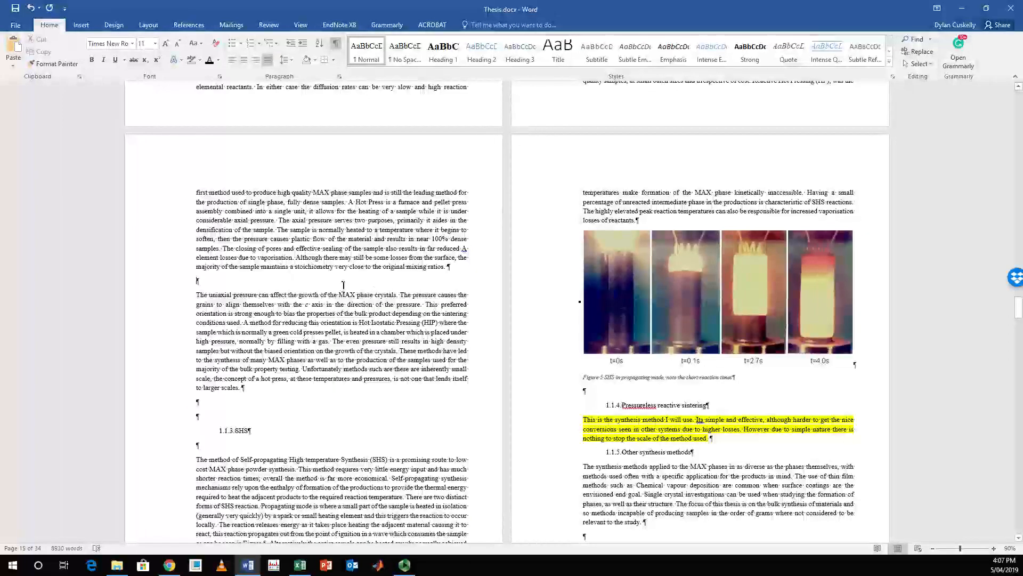
scroll(343, 285, down, 6)
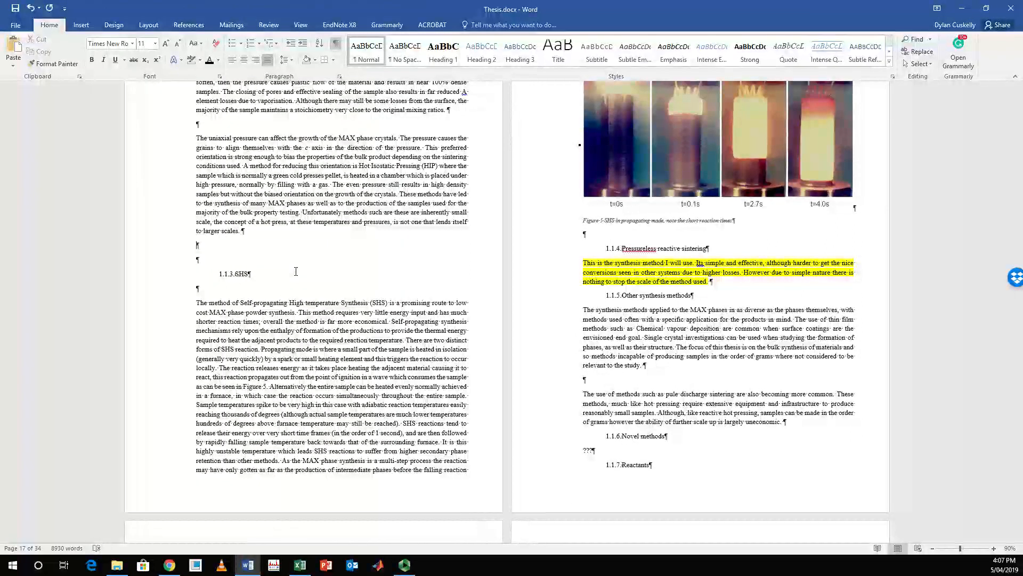
scroll(267, 264, up, 8)
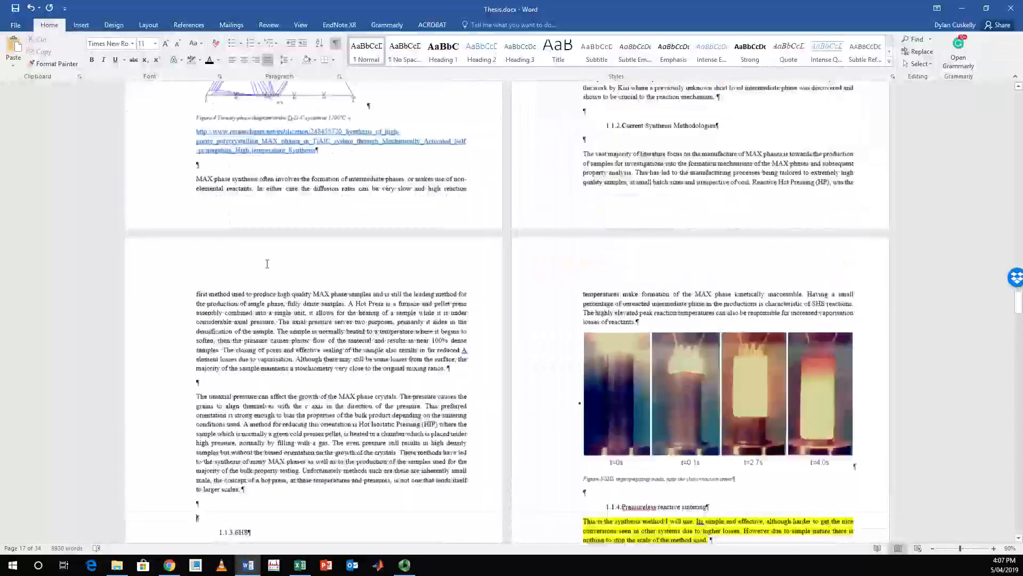
scroll(267, 263, up, 20)
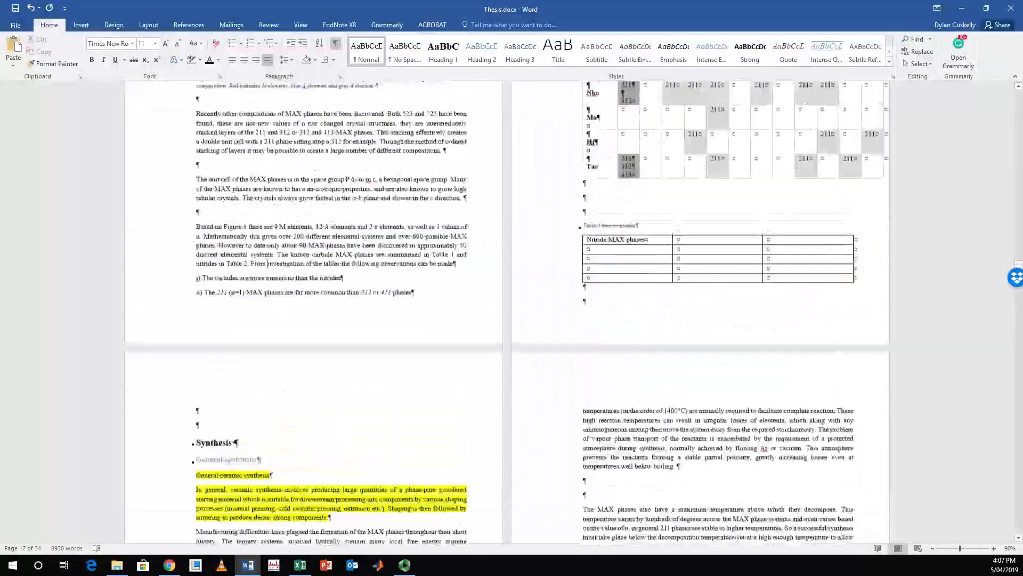
scroll(267, 264, up, 20)
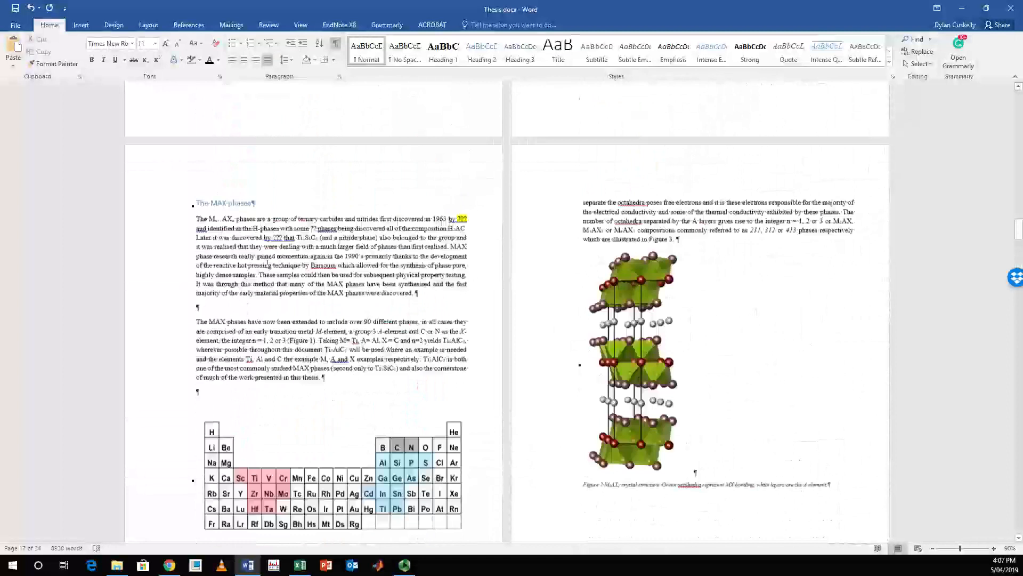
scroll(267, 263, up, 1)
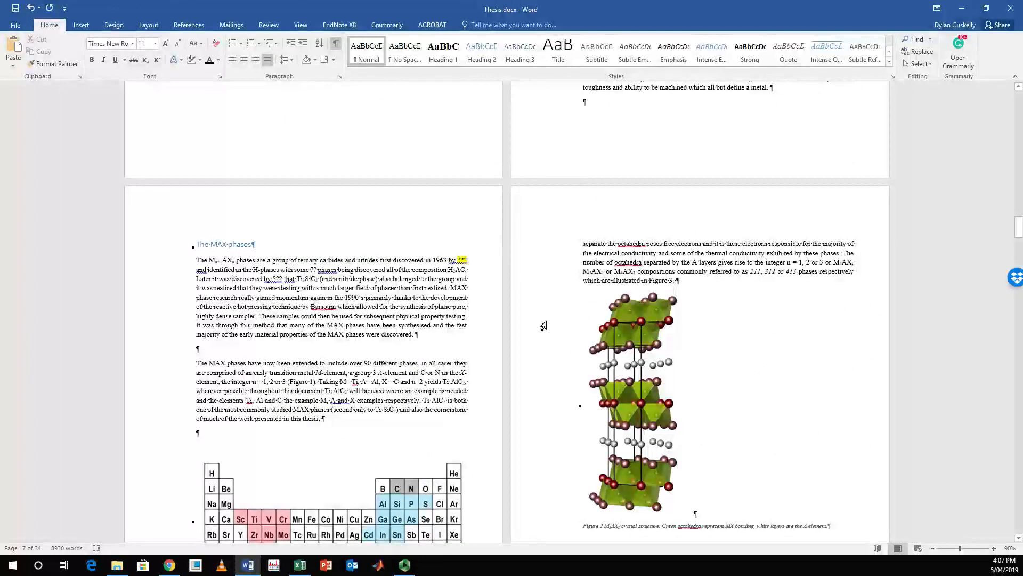
Step: Select the Figure 1 caption, view the Caption style's modification settings and leave them unchanged
scroll(544, 325, down, 4)
drag(425, 426, 476, 432)
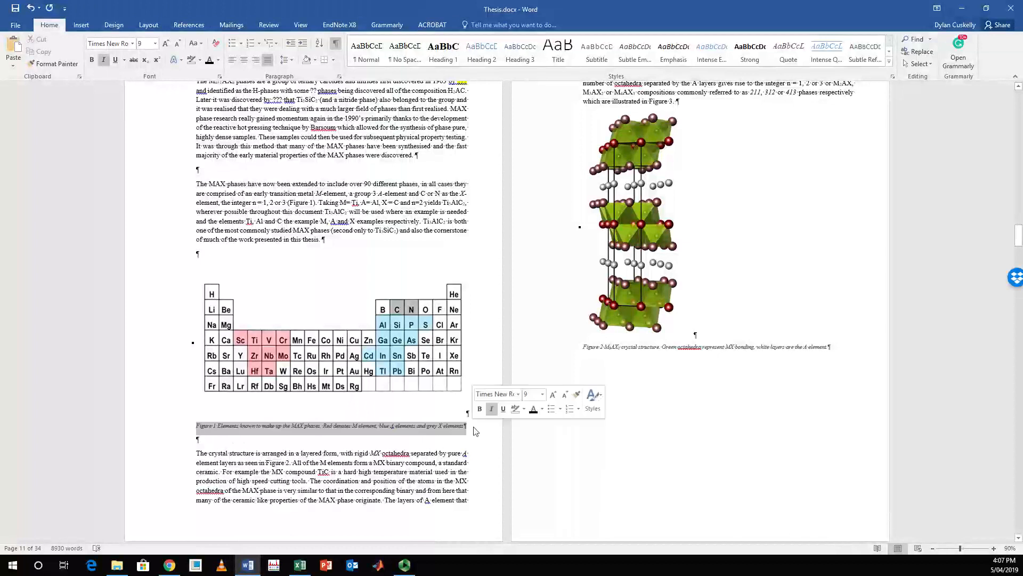
click(889, 52)
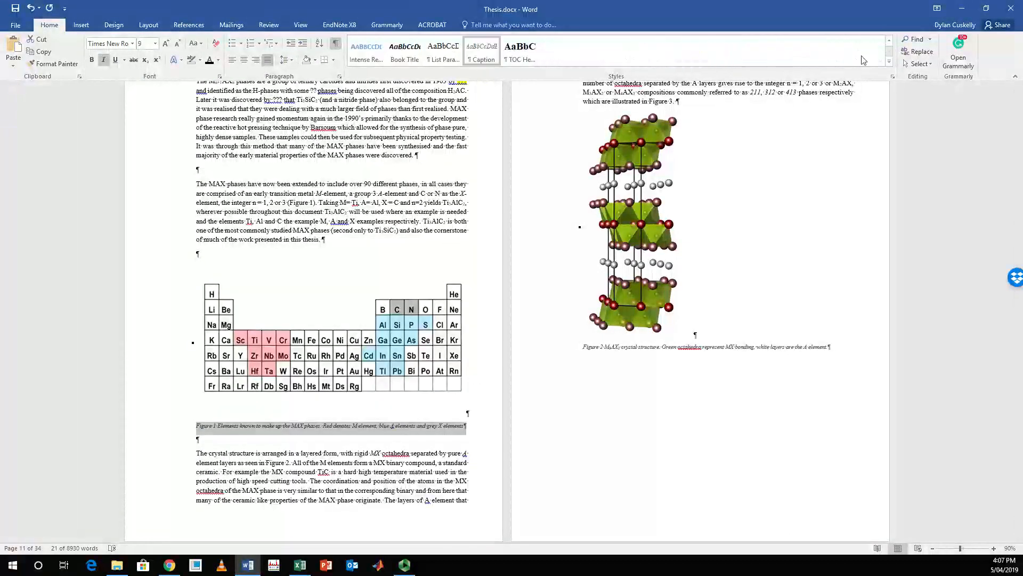
right_click(489, 59)
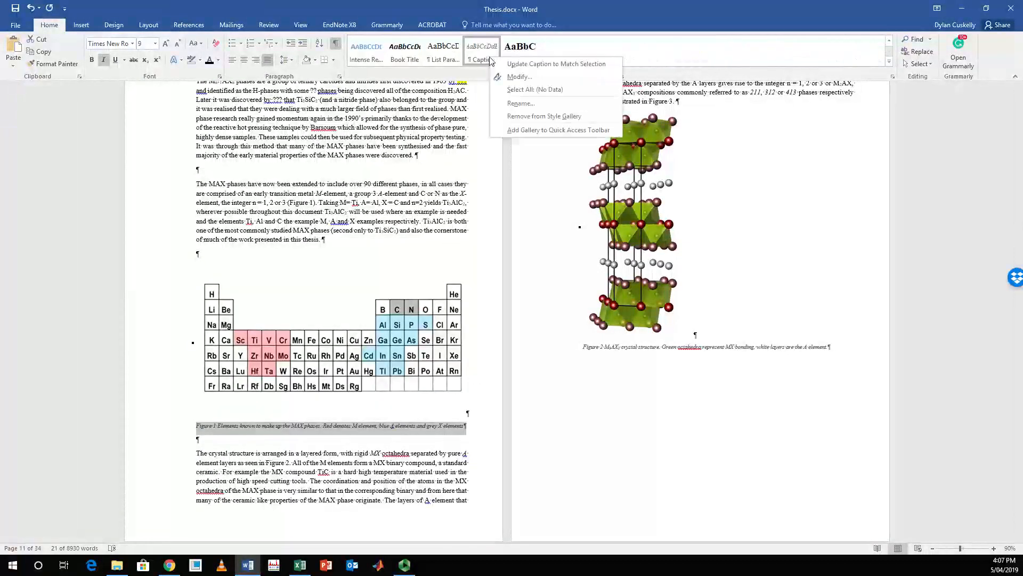
click(519, 76)
click(641, 135)
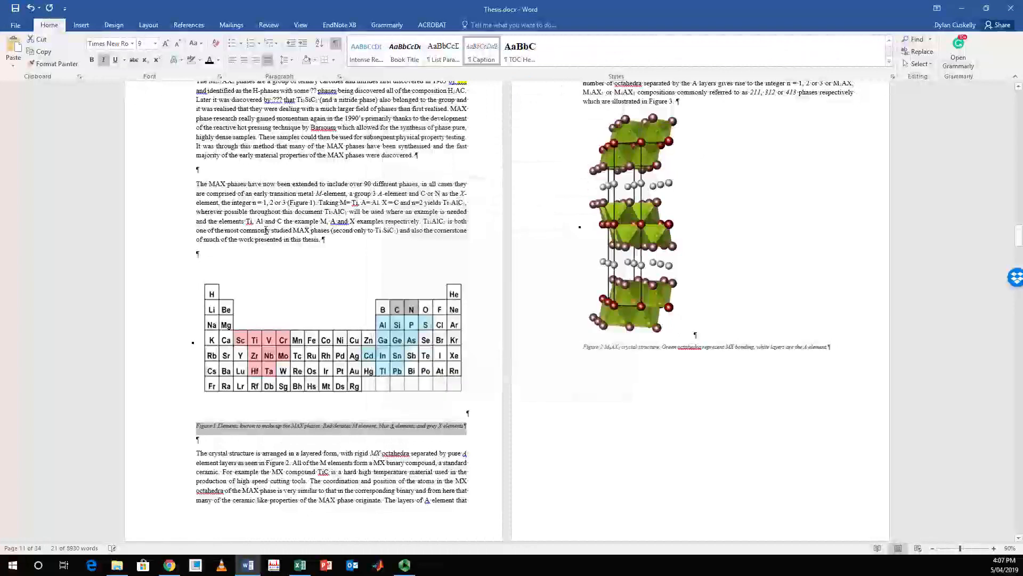
click(266, 229)
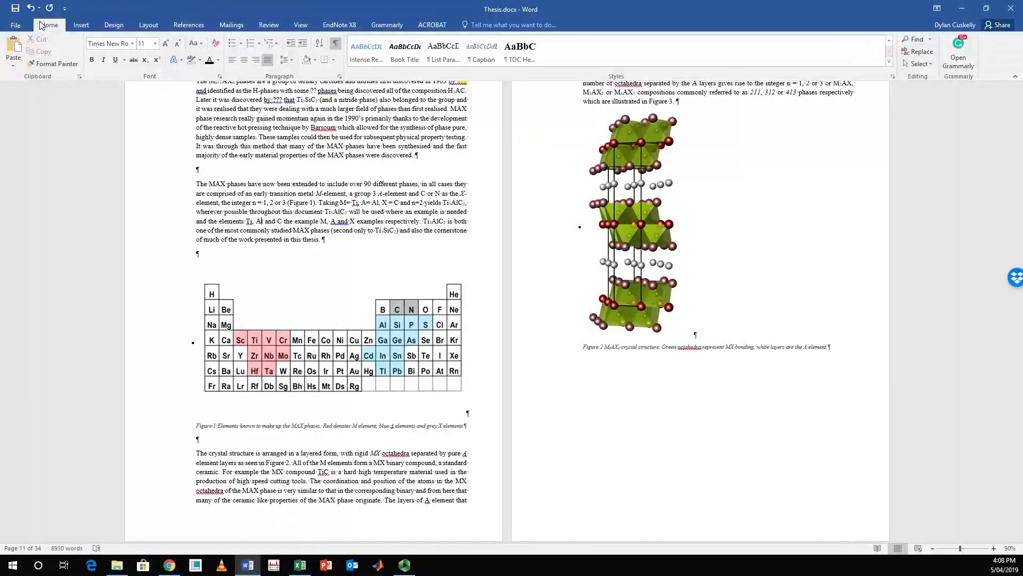
Step: Delete the empty paragraphs between the nitride MAX phases table and the "Synthesis" heading
click(81, 28)
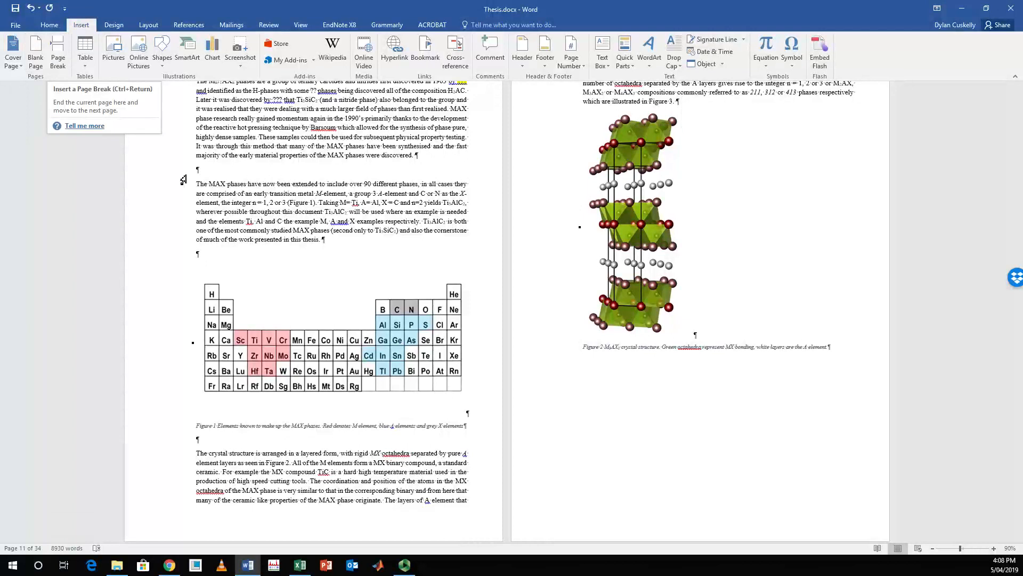
click(59, 60)
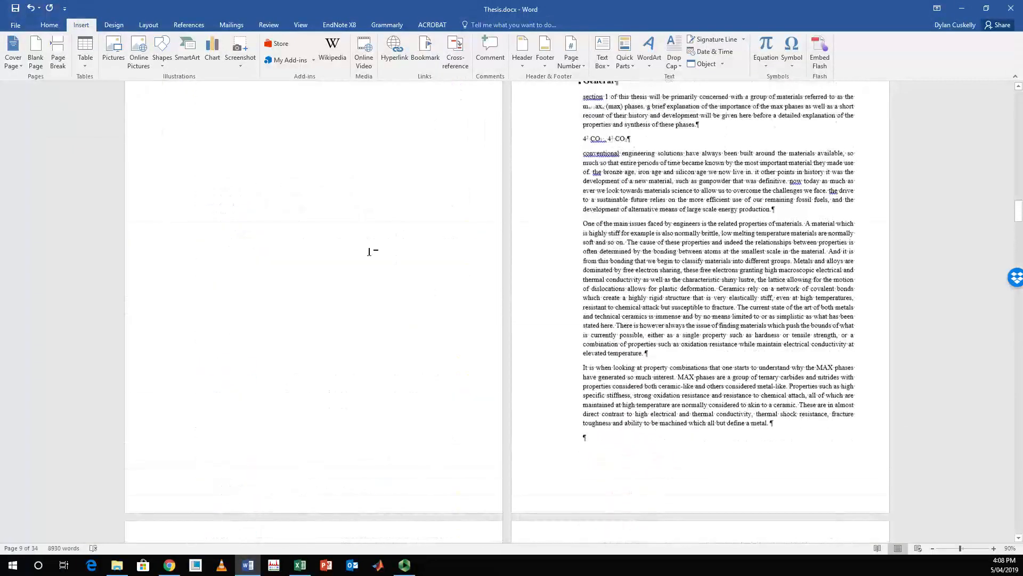
scroll(372, 252, down, 10)
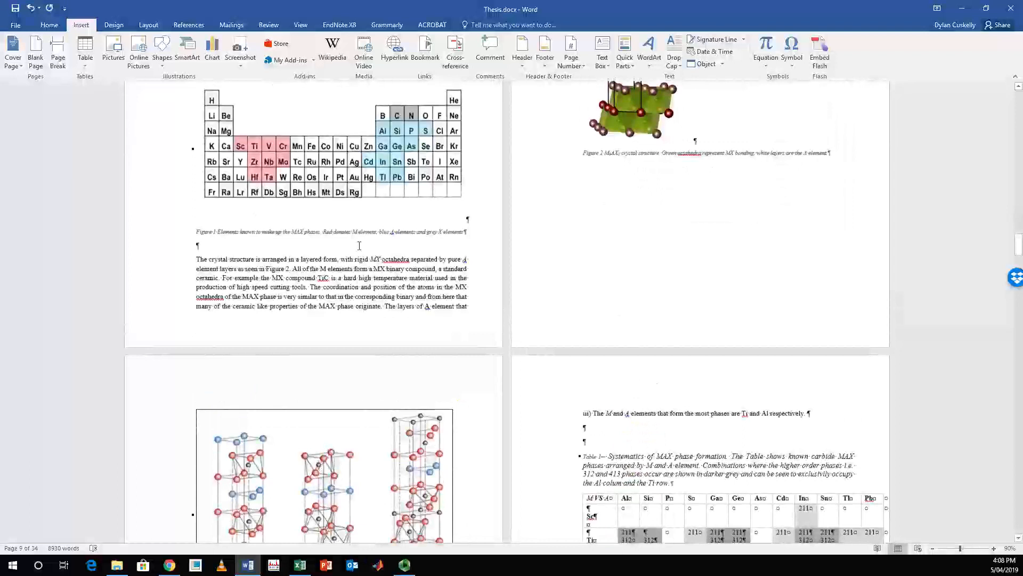
scroll(359, 245, down, 20)
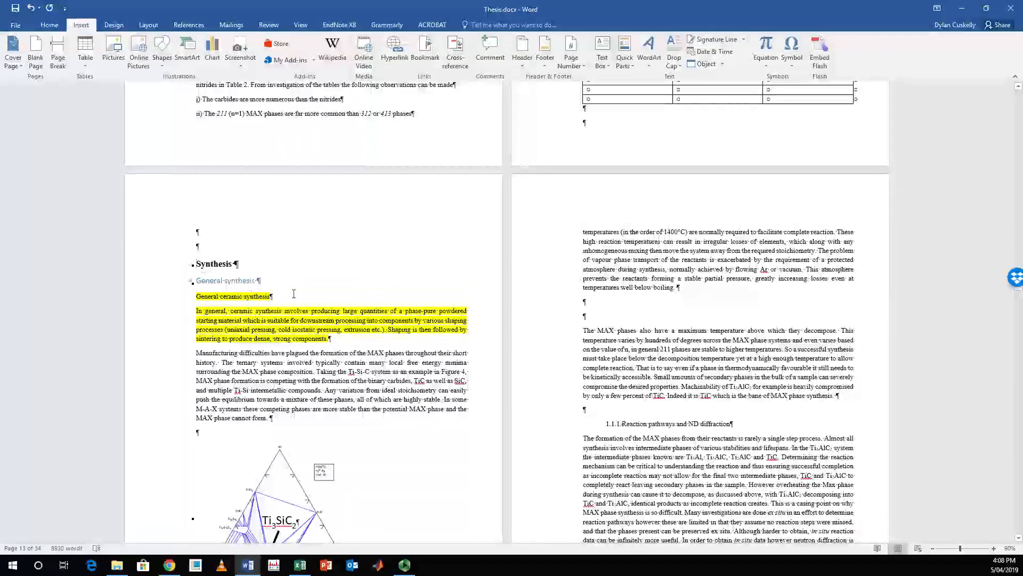
scroll(293, 294, up, 3)
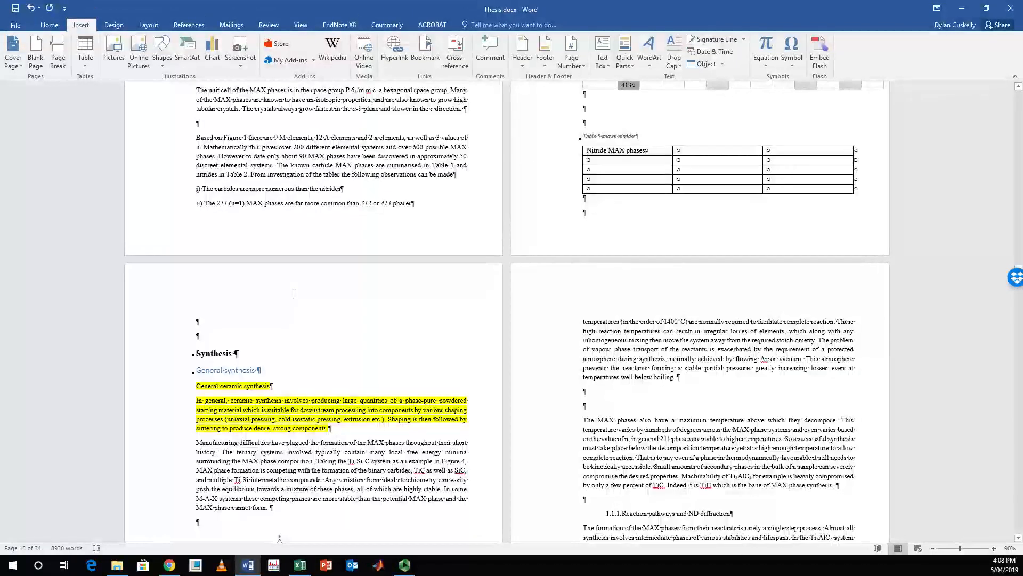
scroll(288, 294, up, 11)
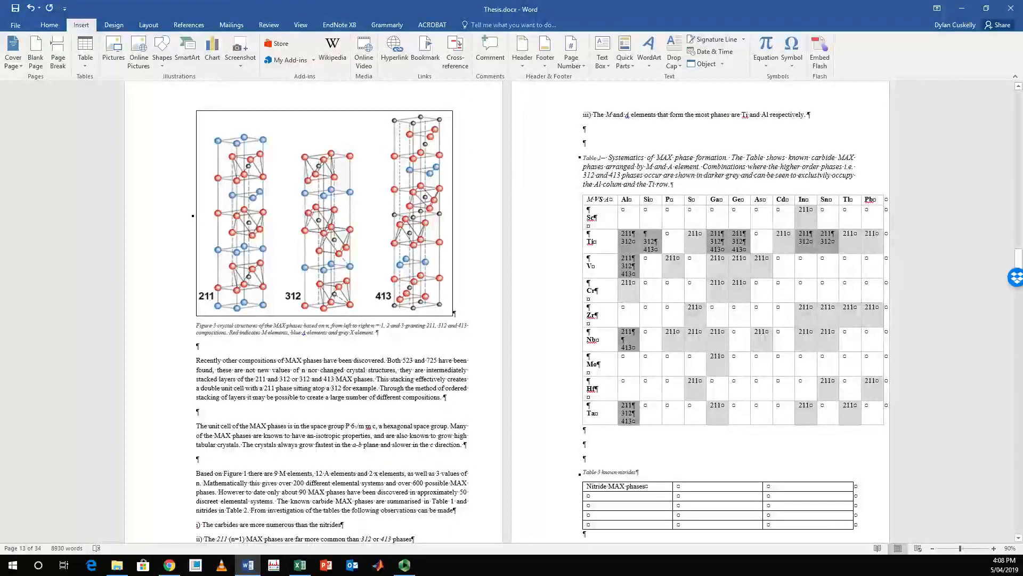
scroll(444, 288, down, 3)
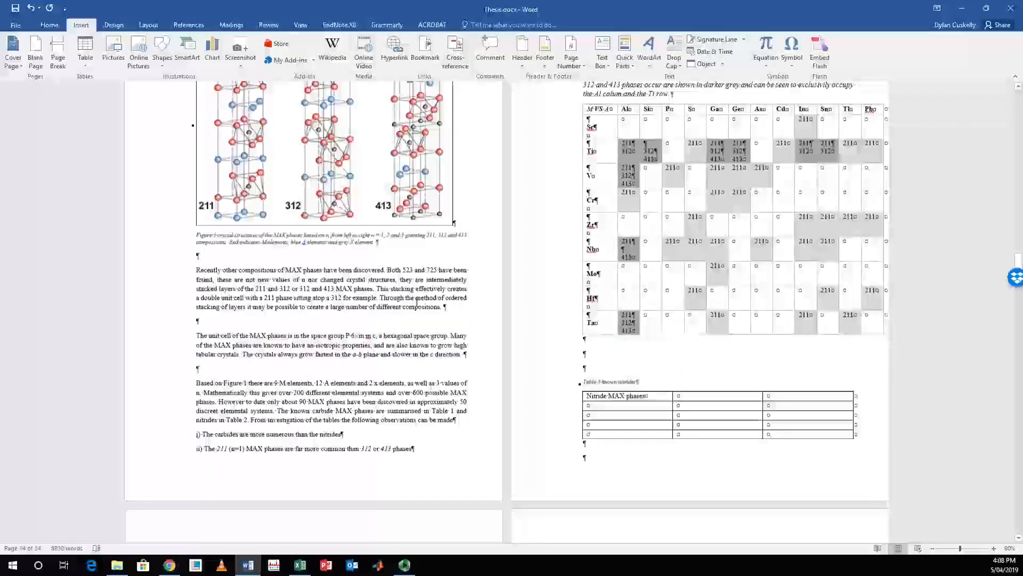
scroll(418, 301, down, 6)
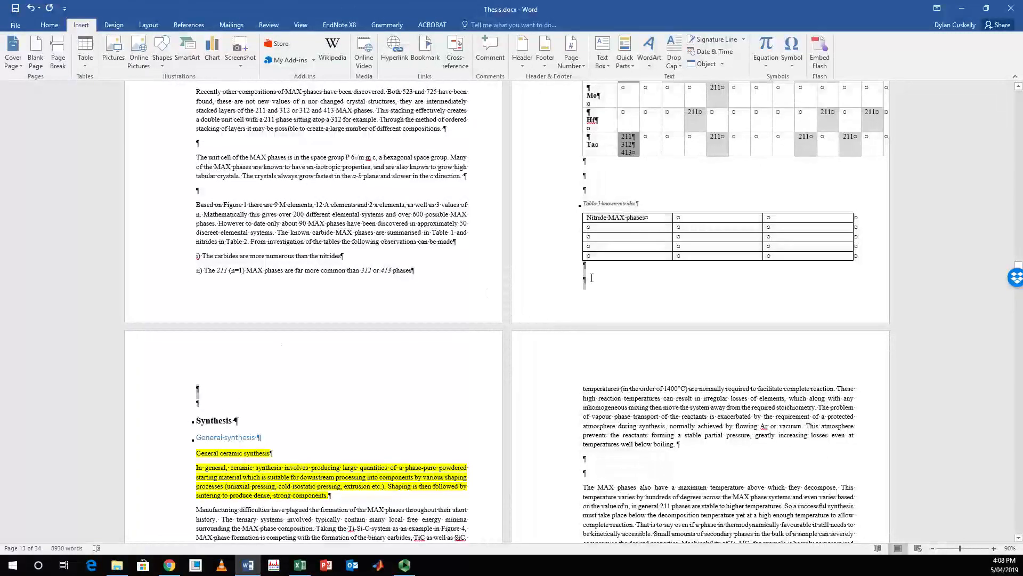
click(214, 414)
click(210, 390)
drag(209, 393, 223, 407)
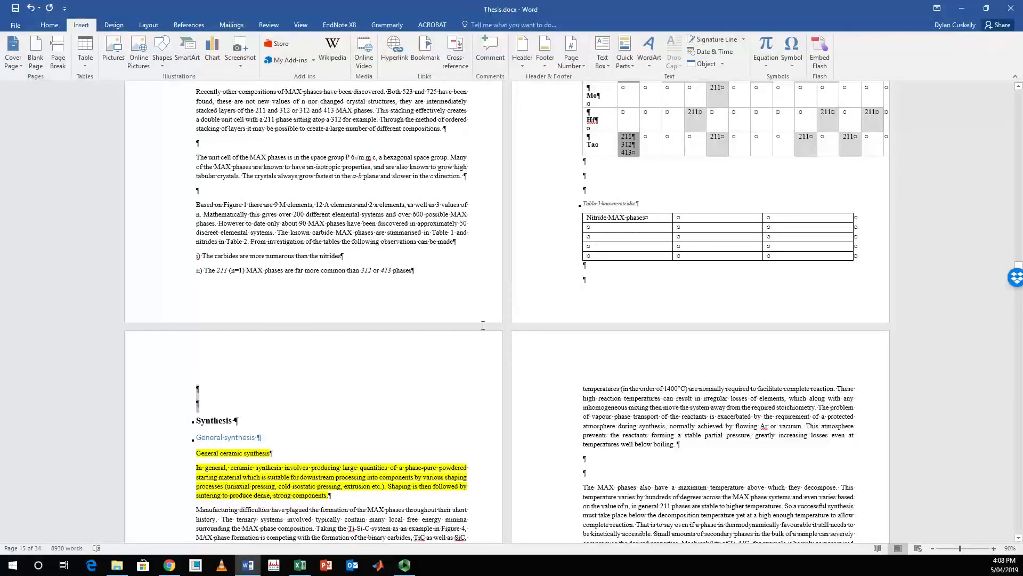
key(Delete)
key(BackSpace)
key(BackSpace)
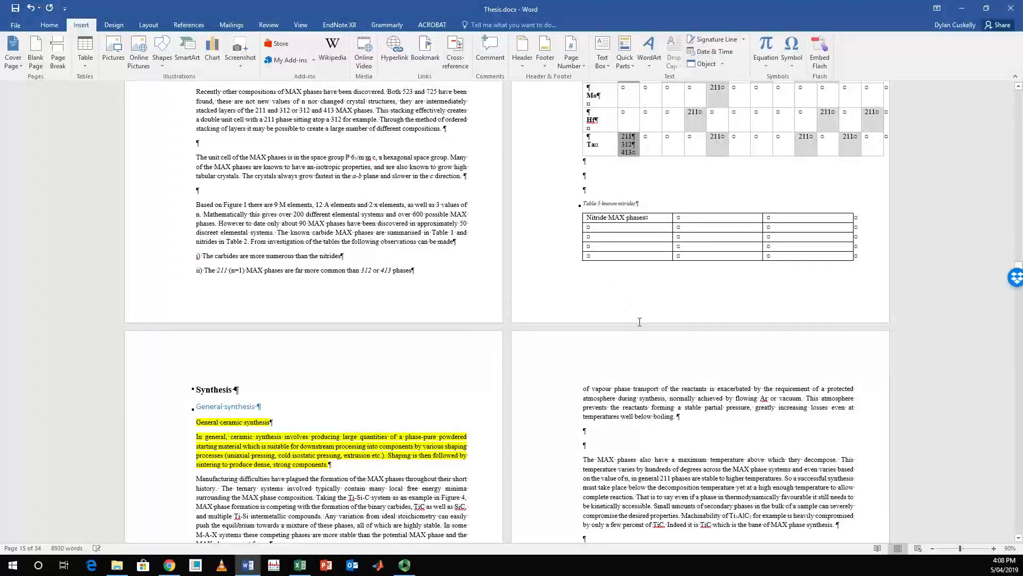
Step: Remove two empty paragraphs above the Table 3 caption and the one before the "Based on Figure 1" paragraph
click(597, 174)
key(BackSpace)
key(BackSpace)
scroll(823, 224, up, 2)
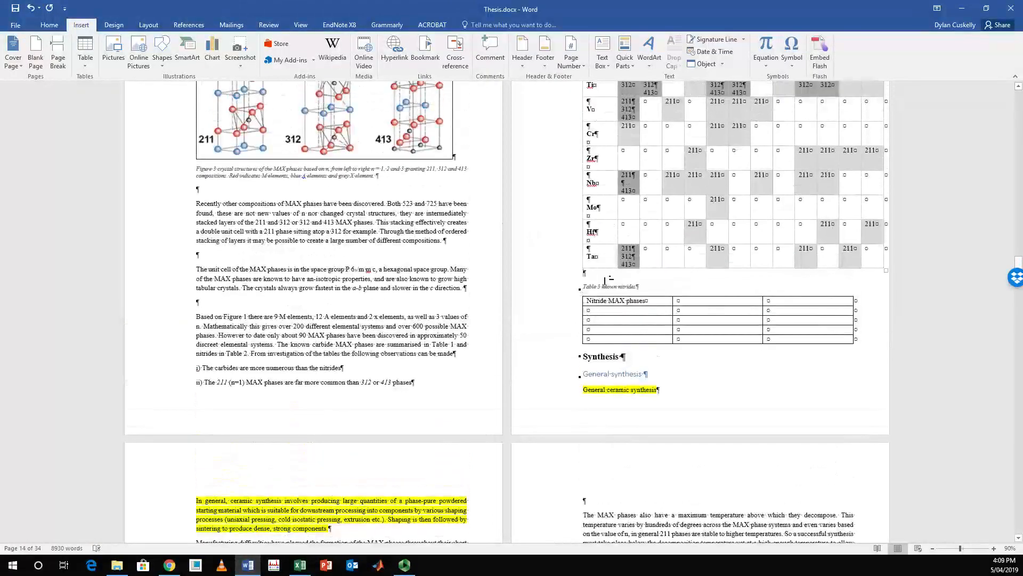
key(BackSpace)
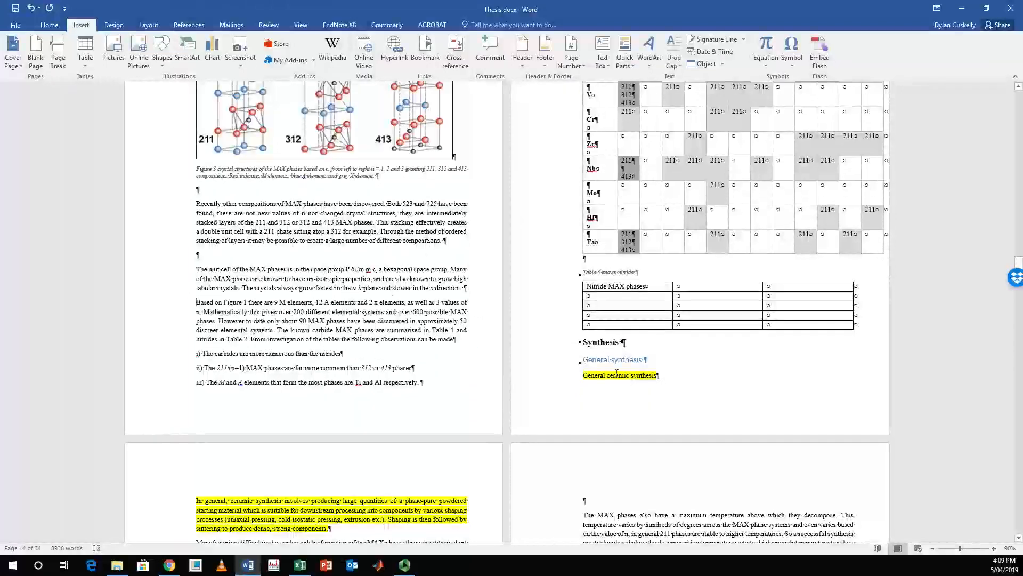
Step: Insert a page break directly before the "Synthesis" heading
click(588, 345)
click(58, 53)
scroll(238, 378, down, 2)
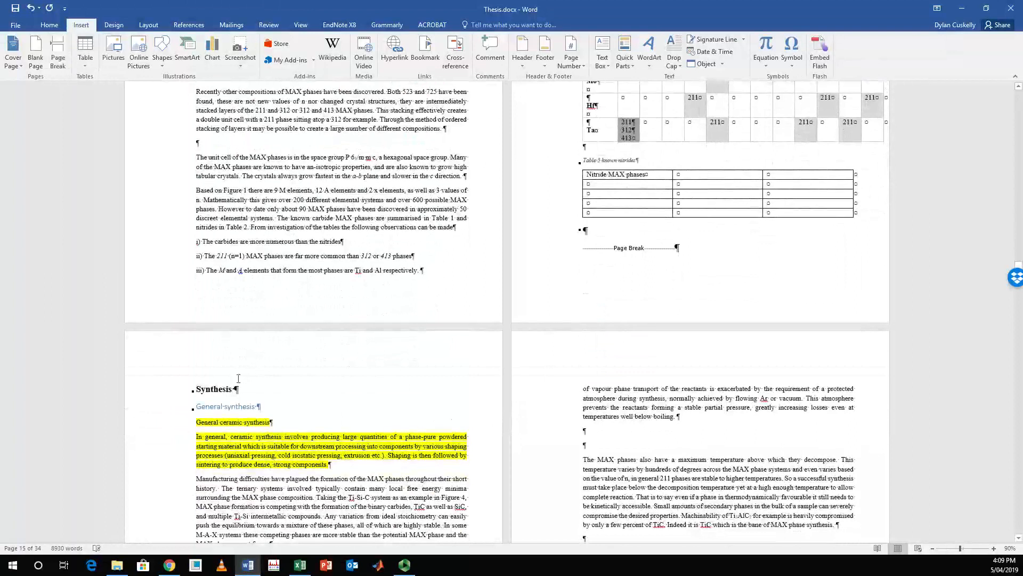
Step: Add two empty paragraphs above the paragraph beginning "The unit cell of the MAX phases"
click(239, 145)
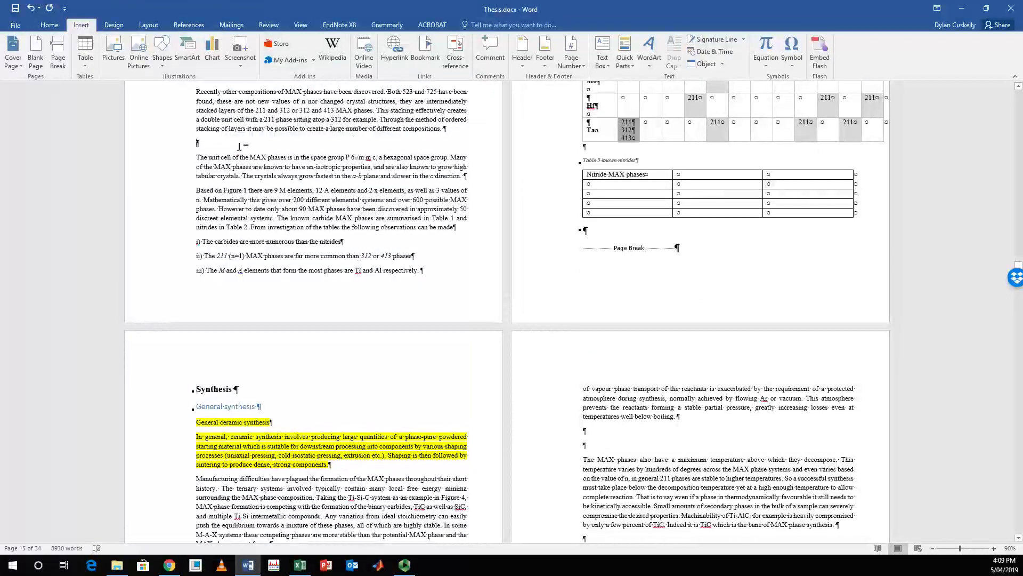
key(Return)
key(Return)
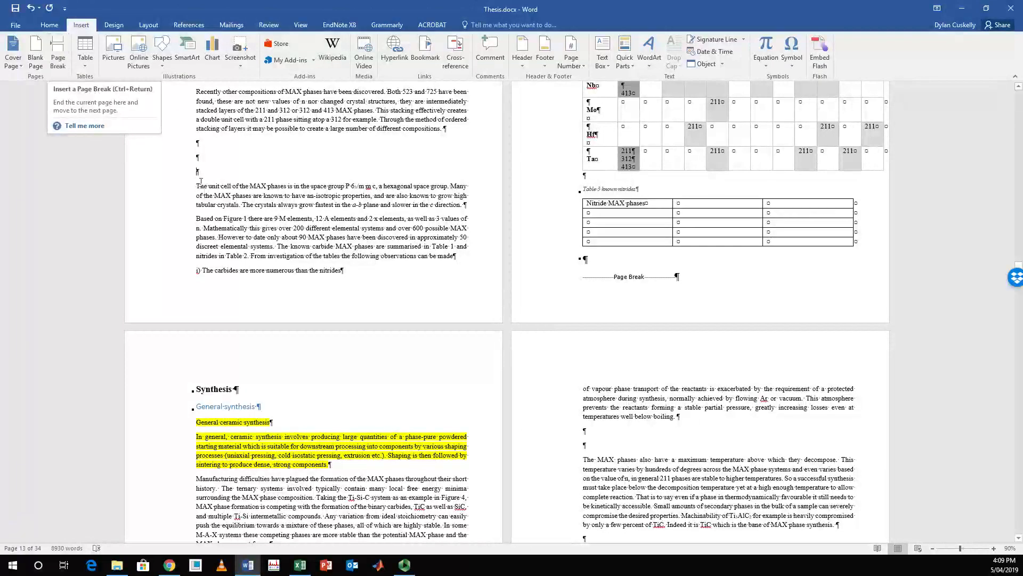
Step: Insert a table of five columns and five rows among the empty paragraphs above the unit cell paragraph
scroll(297, 220, up, 2)
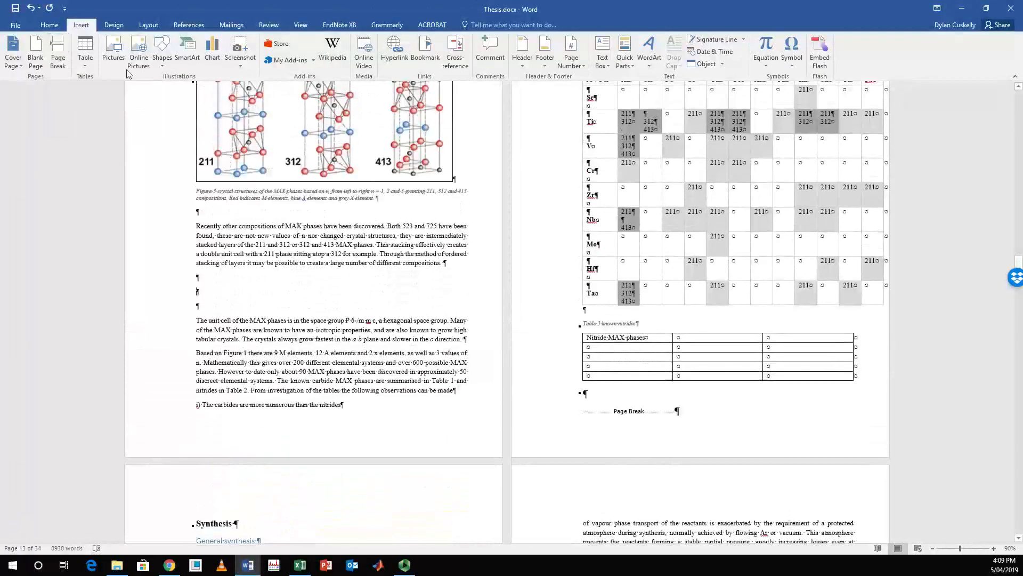
click(88, 61)
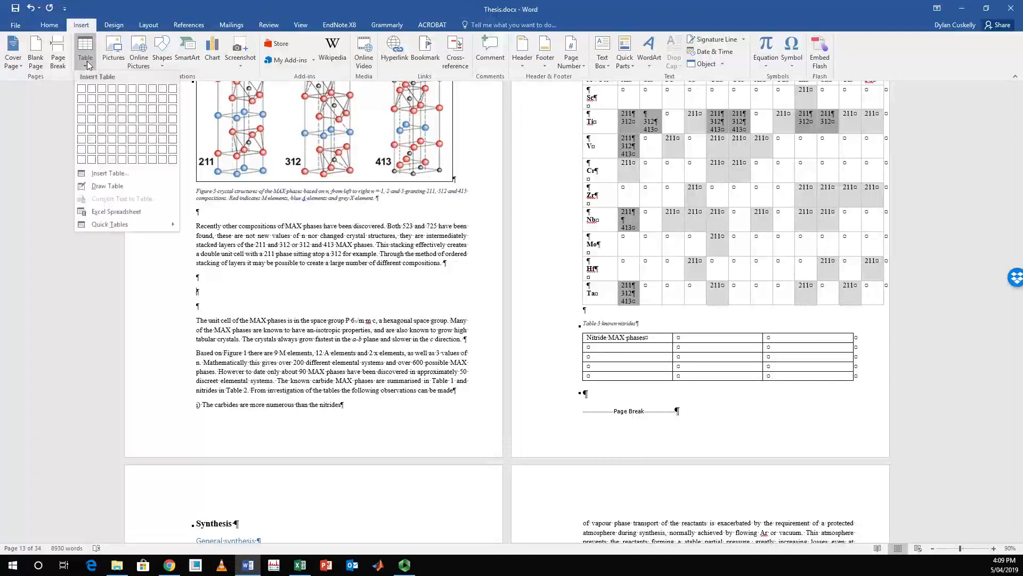
click(125, 131)
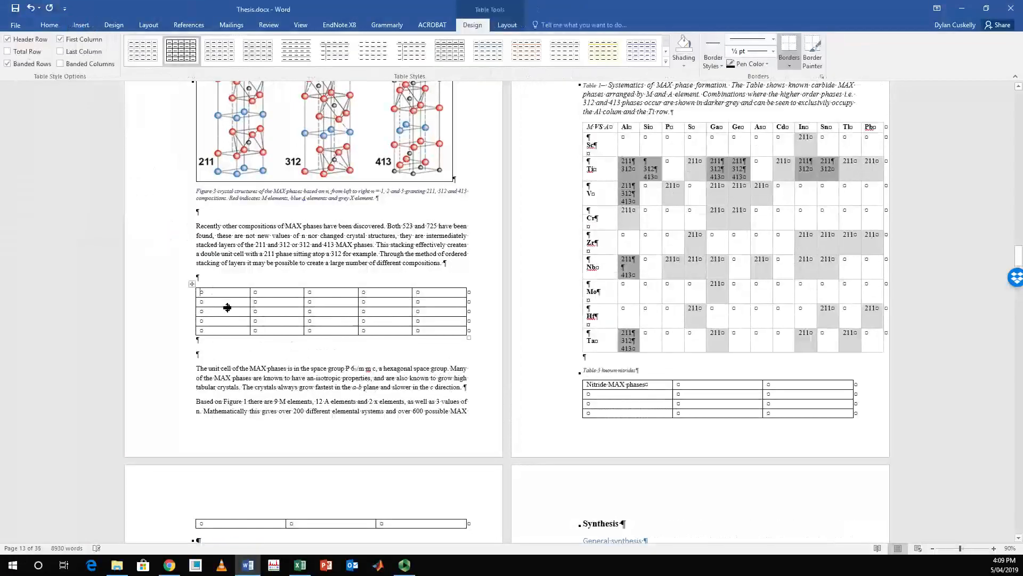
Step: Apply to the new table the banded plain style with lines only under the header row and beside the first column
right_click(191, 284)
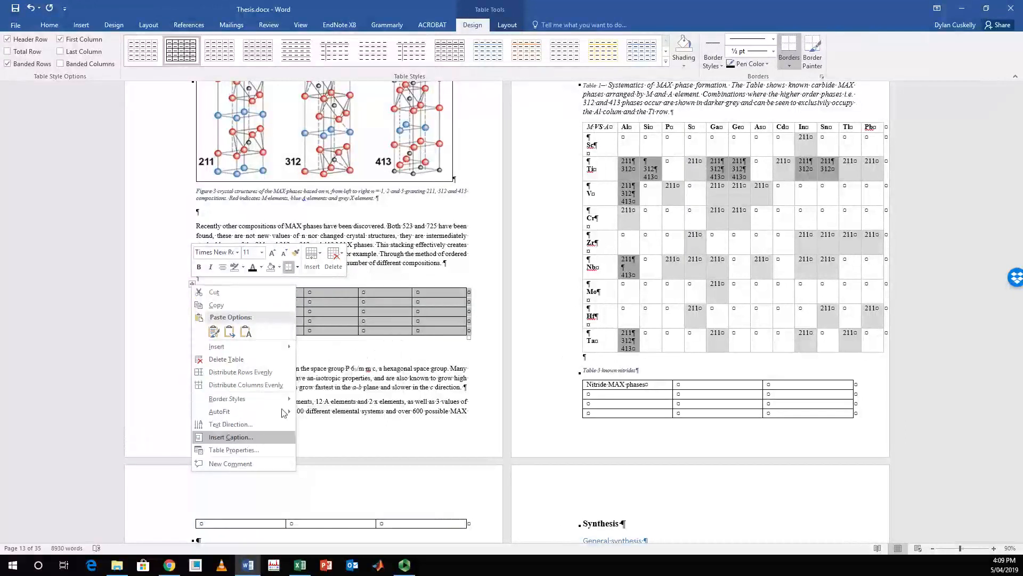
click(479, 9)
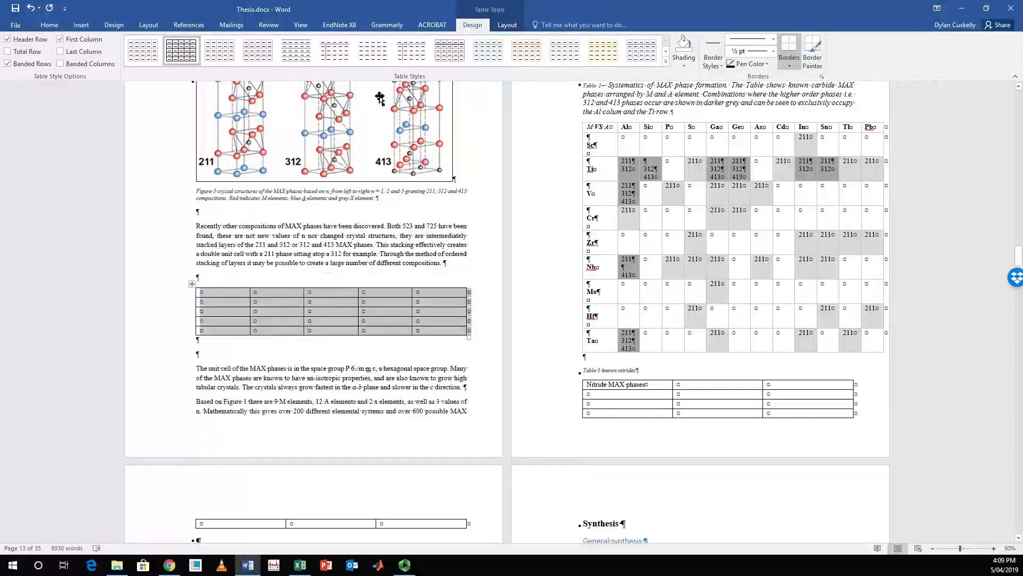
click(410, 53)
click(363, 276)
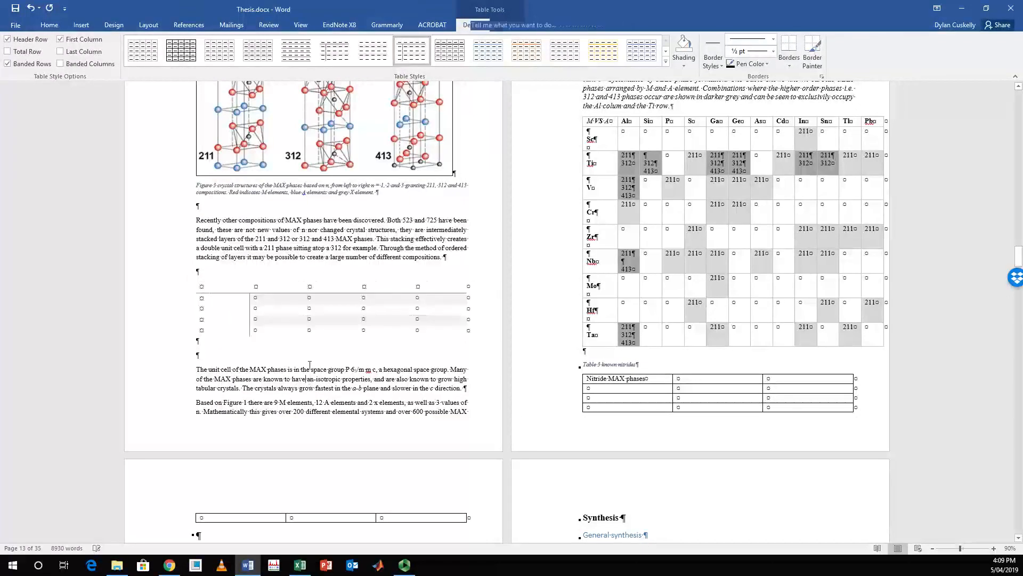
Step: Insert the caption "Table 1 A great table" above the new table, using the Table label
click(192, 277)
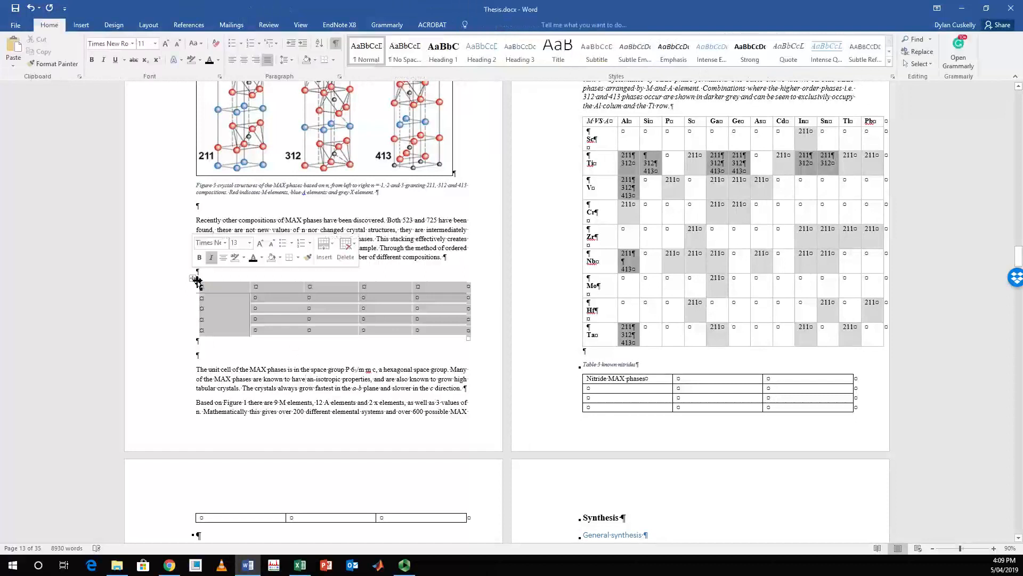
right_click(193, 279)
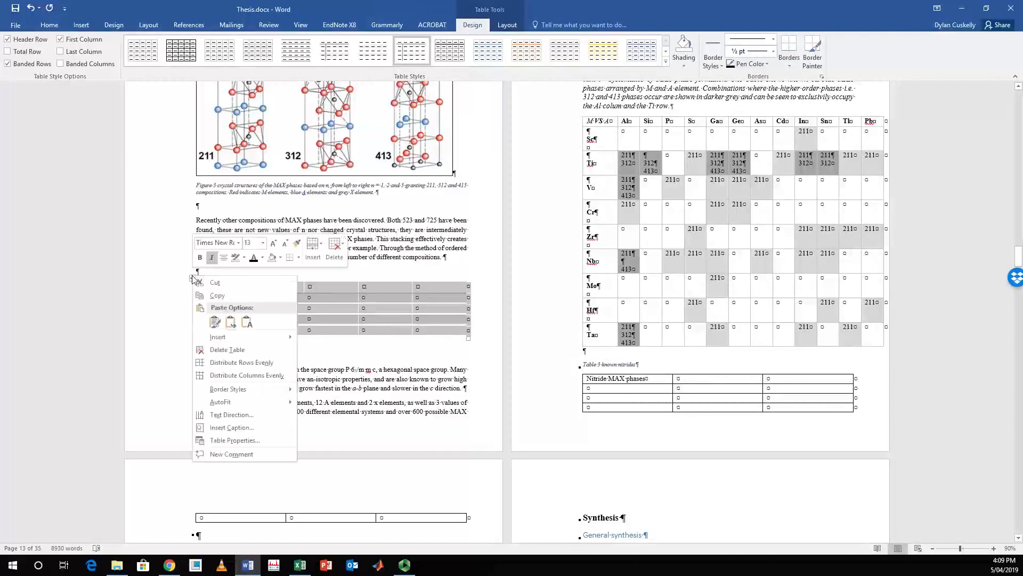
click(264, 428)
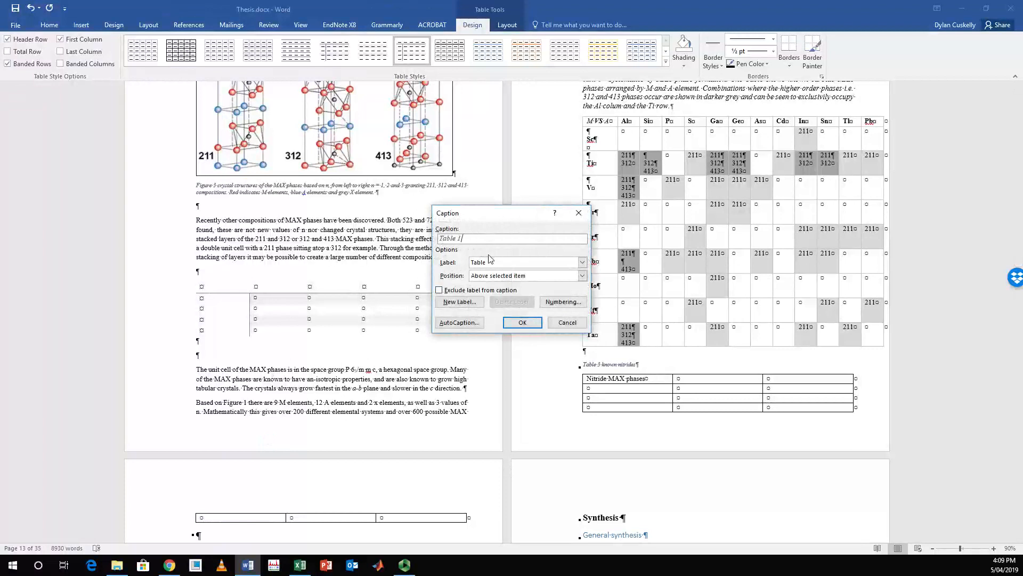
text(A grea)
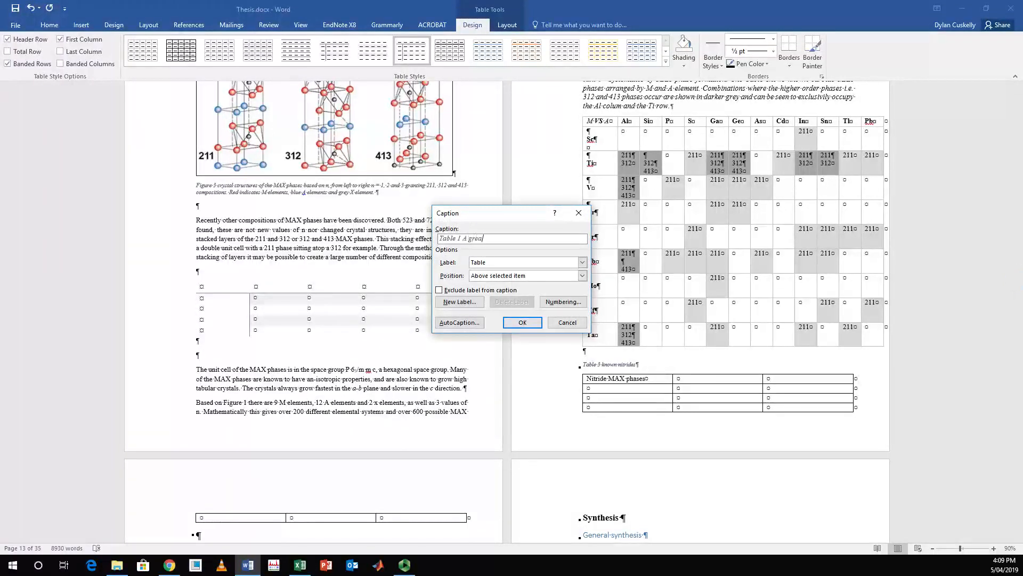
text(t table)
click(582, 262)
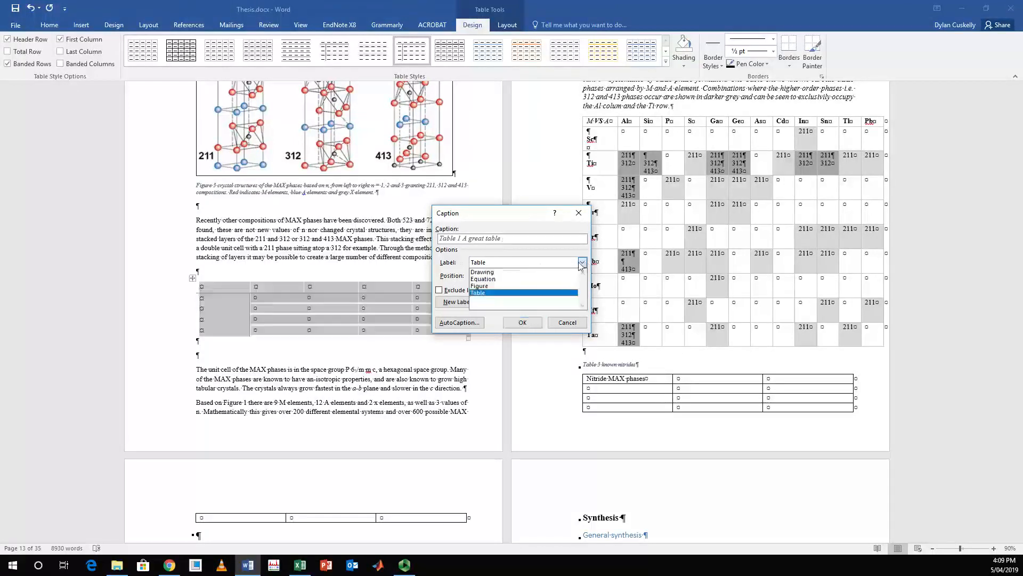
click(494, 294)
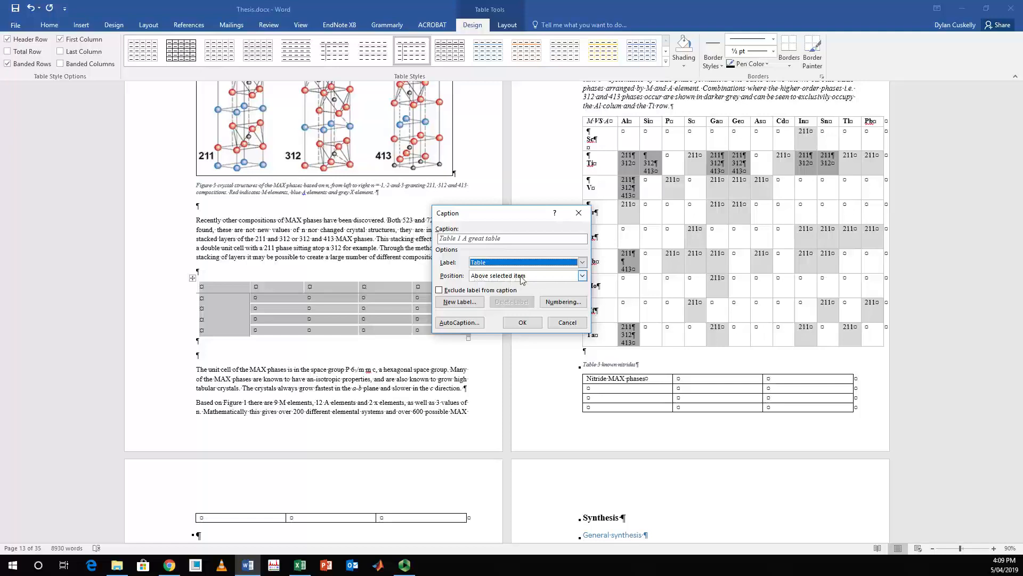
click(522, 323)
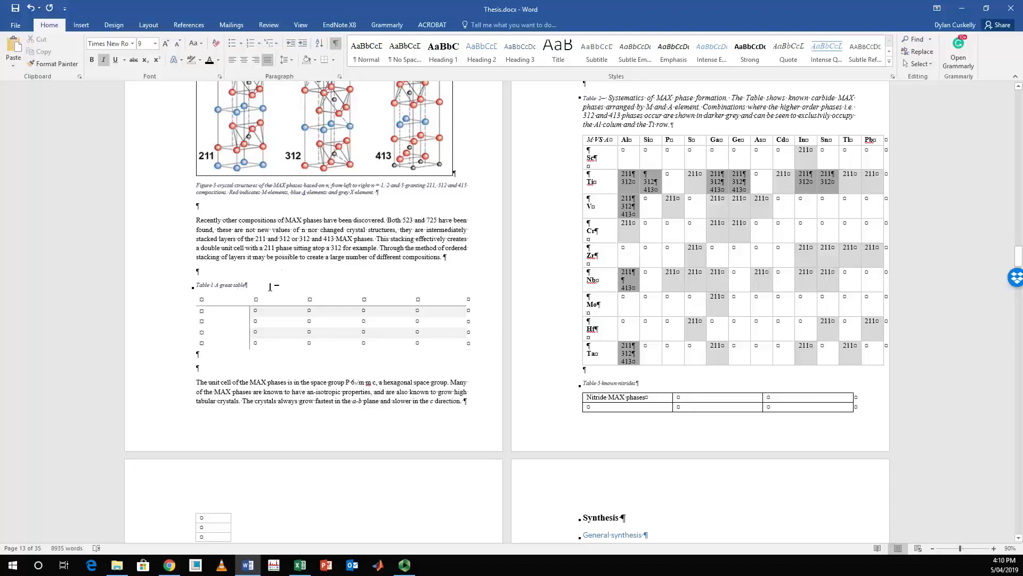
Step: Examine the numbering of the captions on the new table and the two tables that follow it
scroll(270, 287, up, 3)
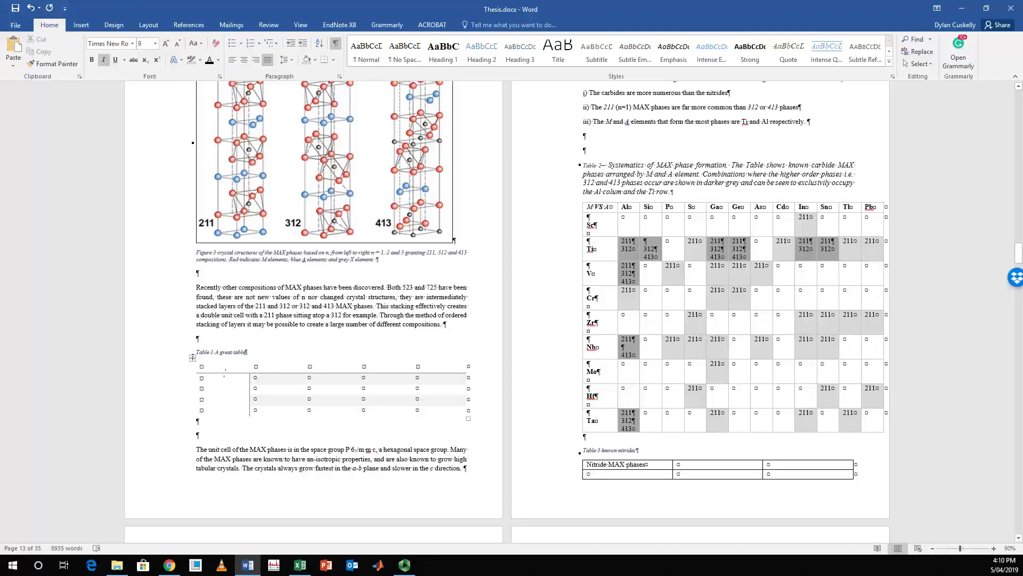
scroll(279, 383, up, 2)
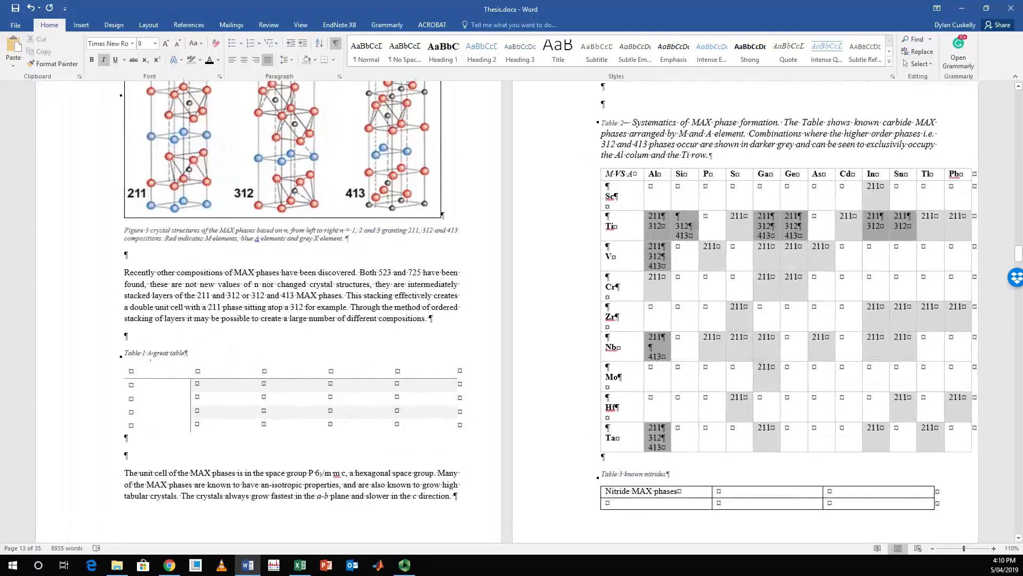
scroll(494, 343, up, 3)
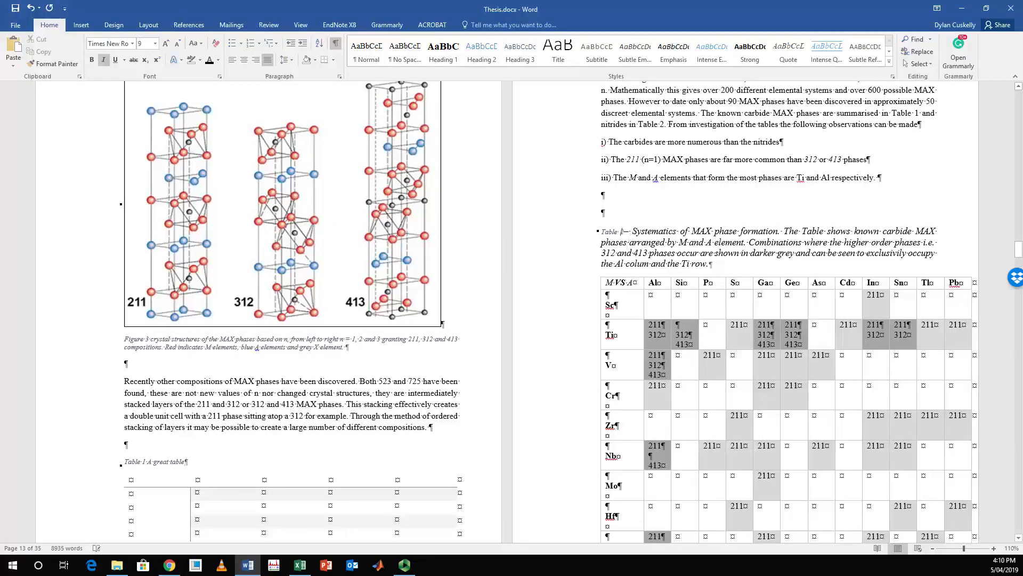
scroll(668, 474, down, 5)
click(620, 420)
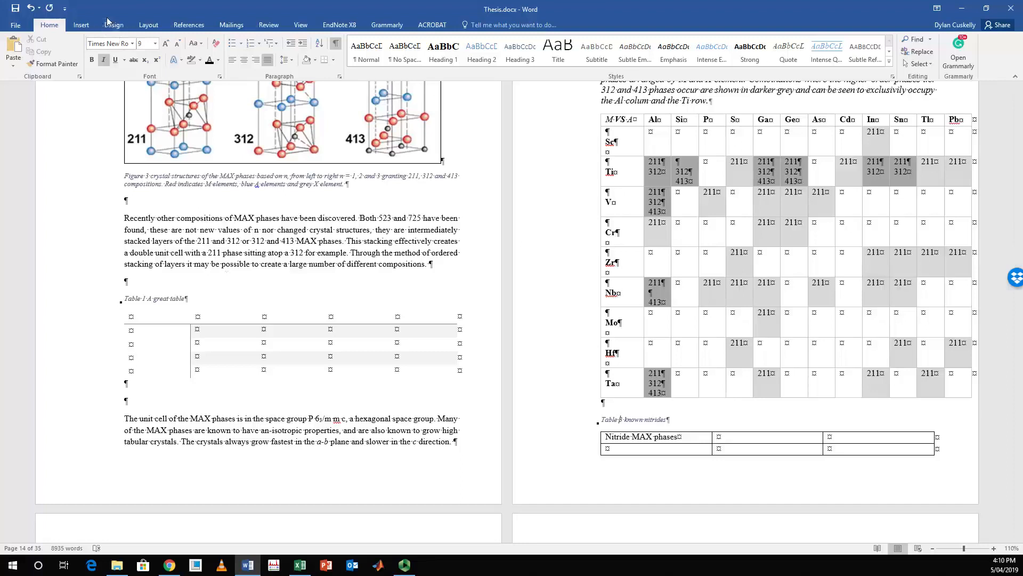
Step: Insert a cross-reference to the Figure 3 caption, only label and number, before the typed "Figure 3" after "which are illustrated in"
click(81, 24)
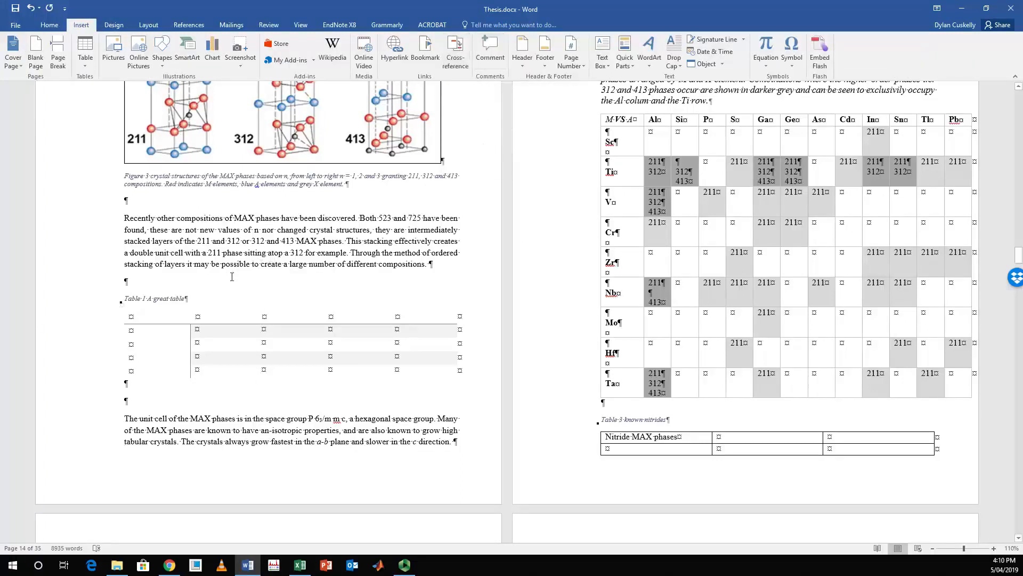
scroll(313, 290, up, 3)
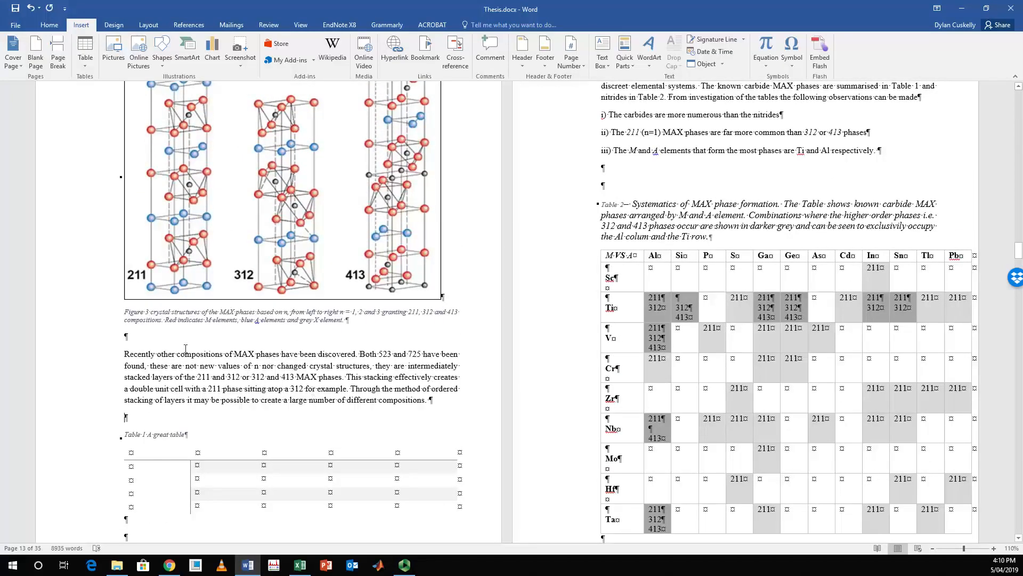
scroll(258, 329, up, 10)
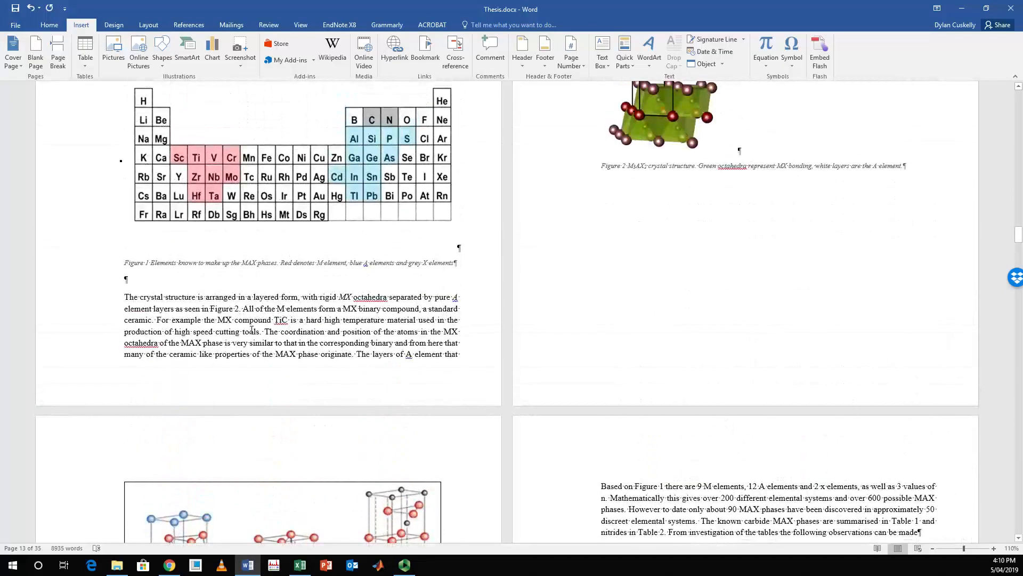
scroll(587, 348, up, 9)
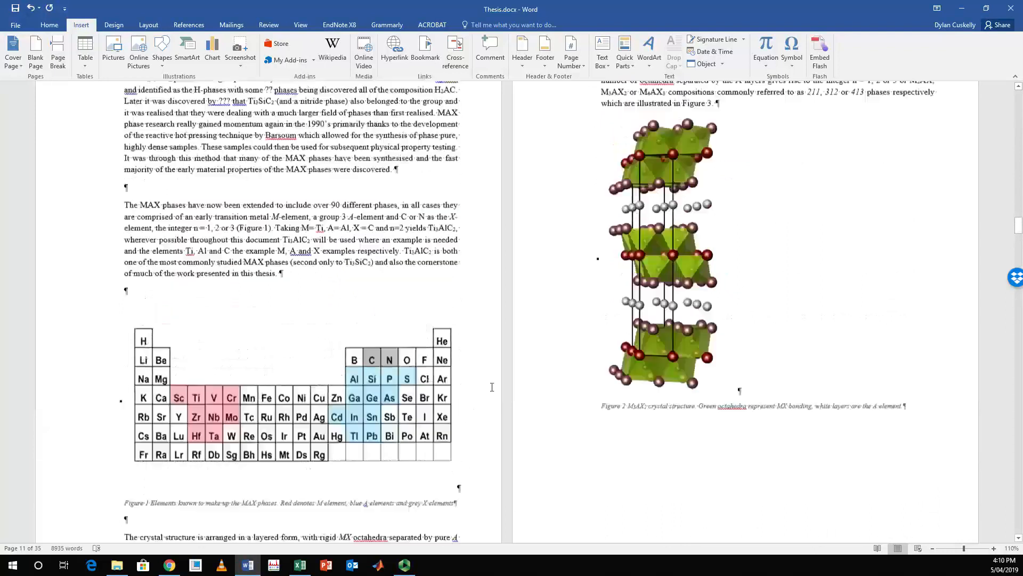
scroll(585, 362, up, 1)
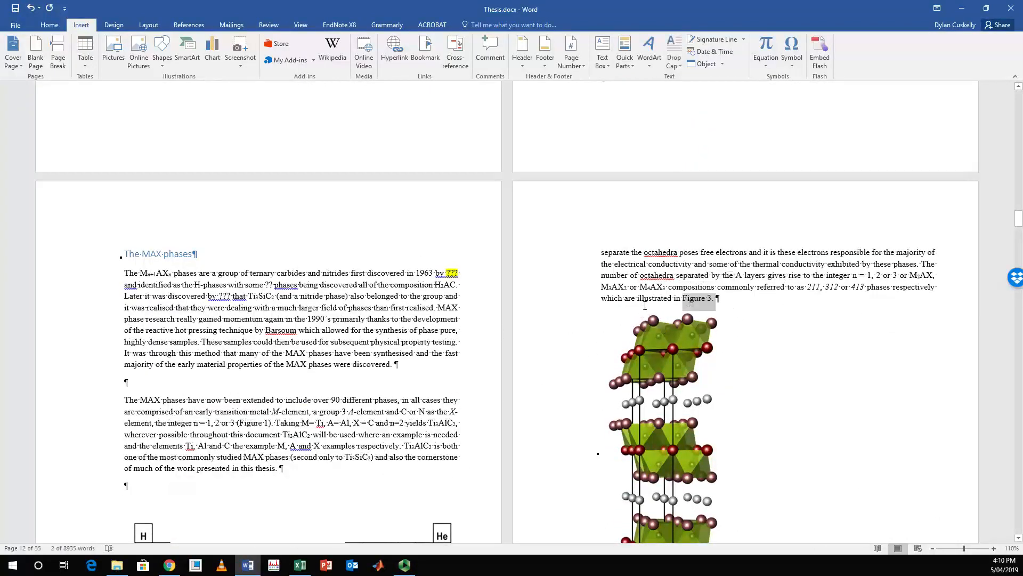
click(683, 302)
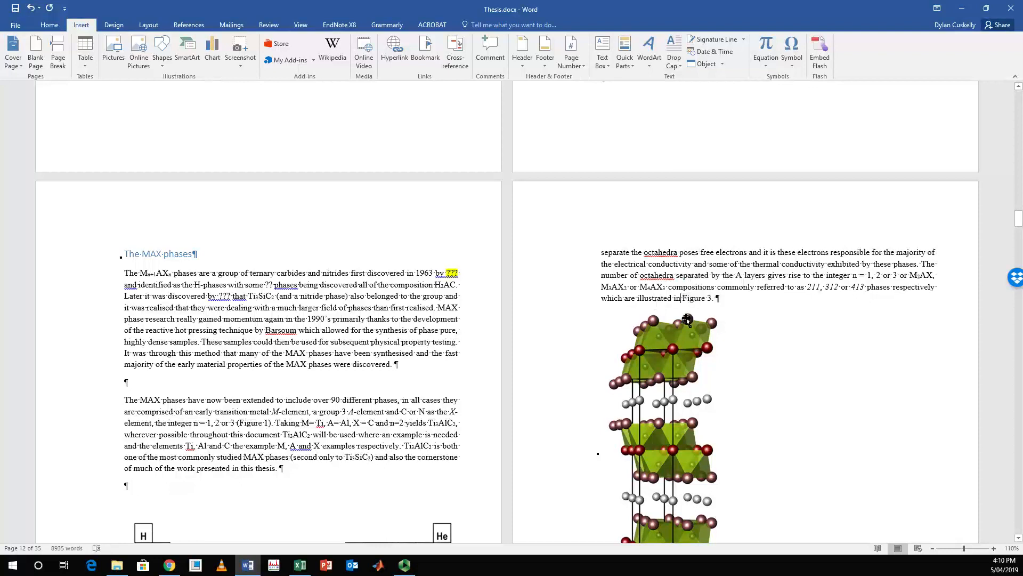
click(456, 58)
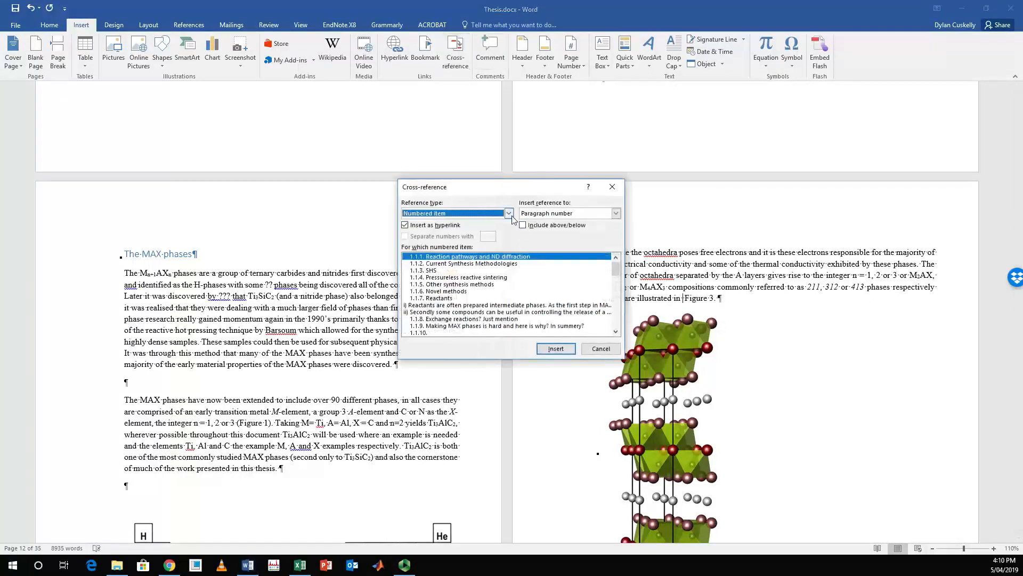
click(491, 214)
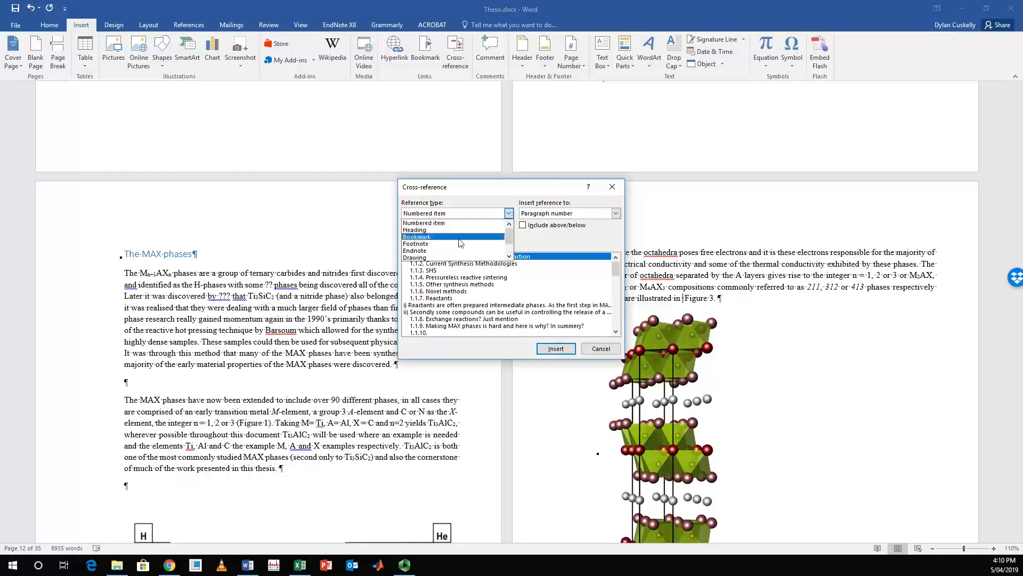
scroll(460, 243, down, 2)
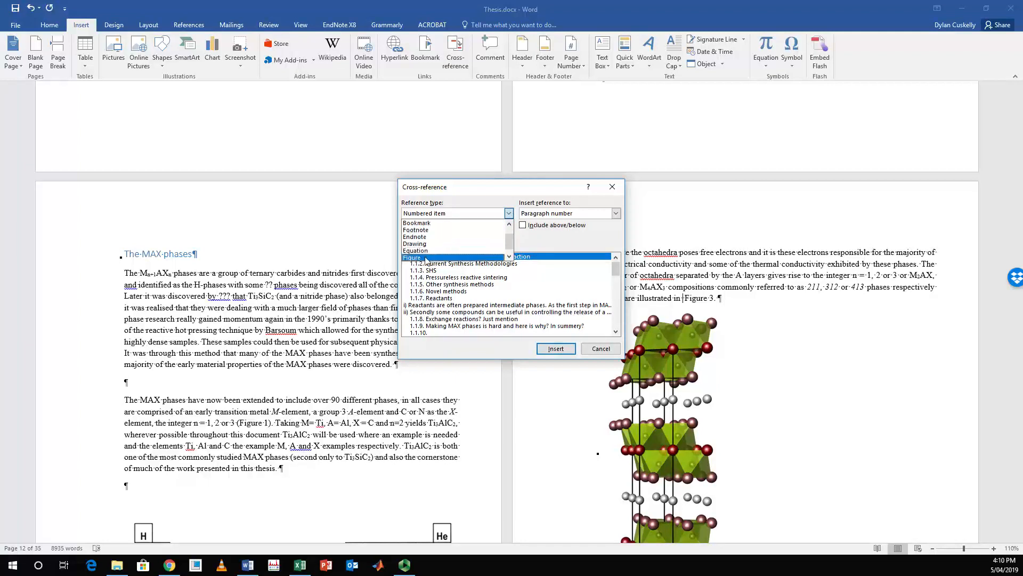
click(426, 258)
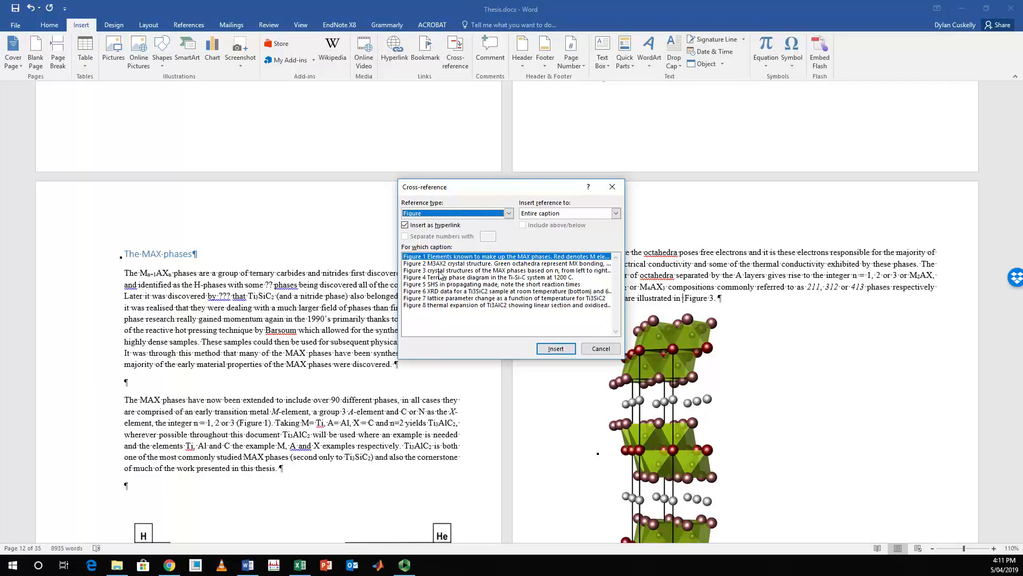
click(442, 271)
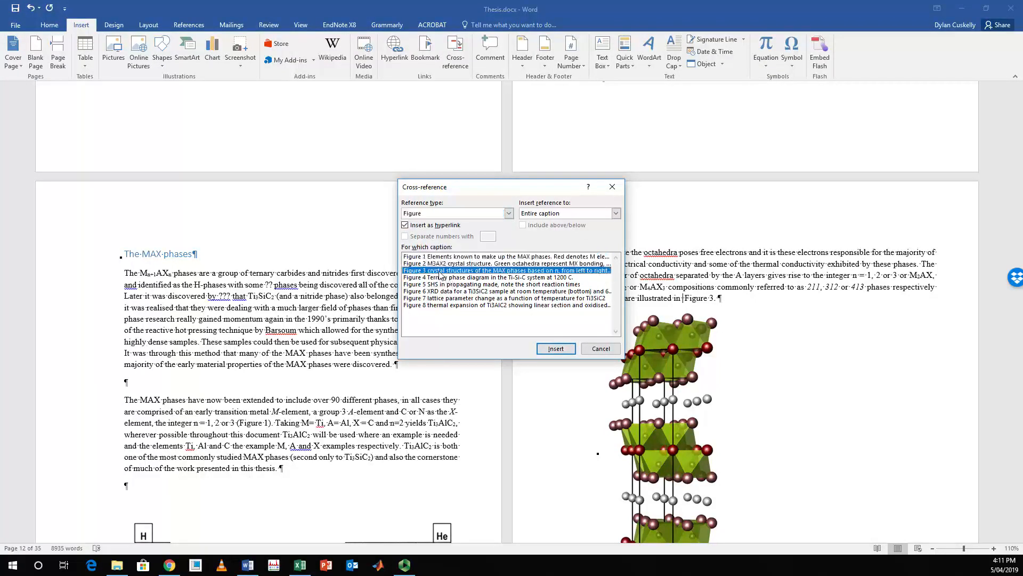
click(615, 213)
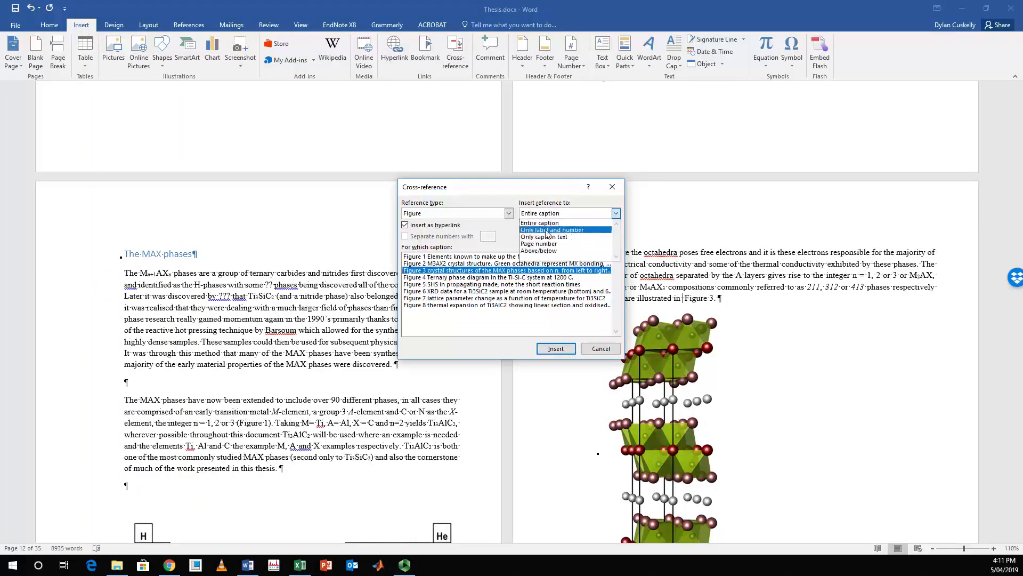
click(567, 231)
click(559, 349)
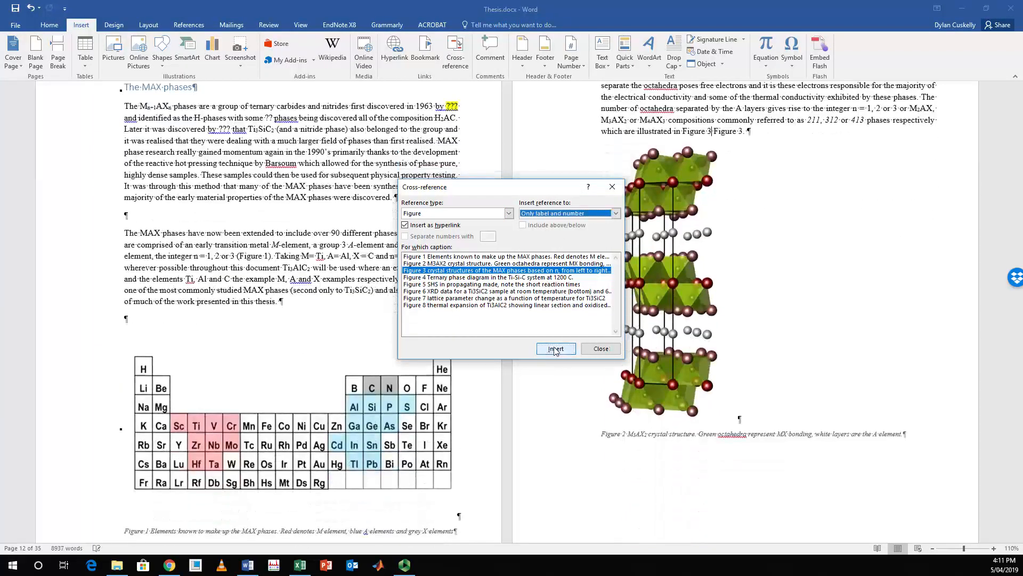
click(600, 348)
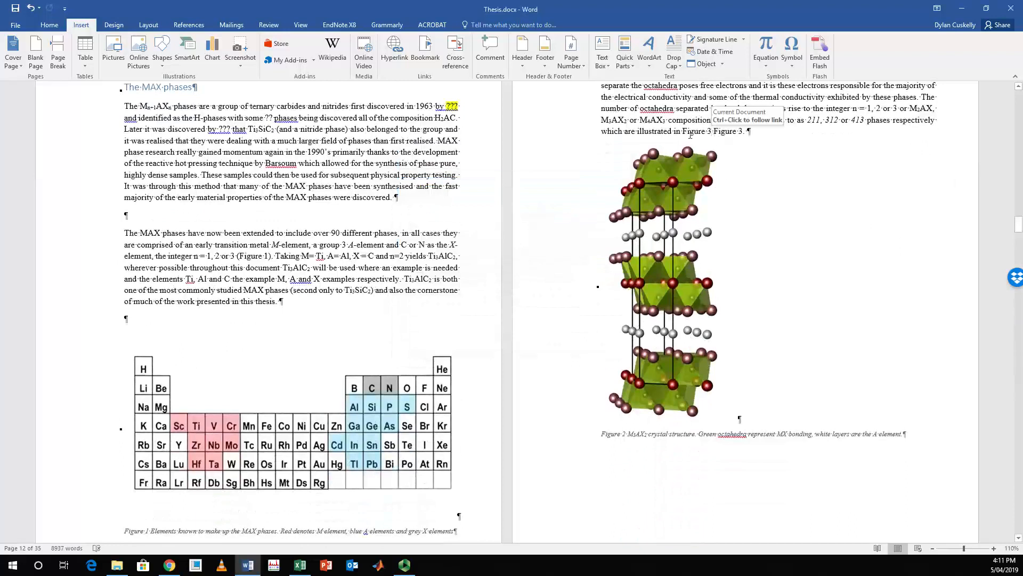
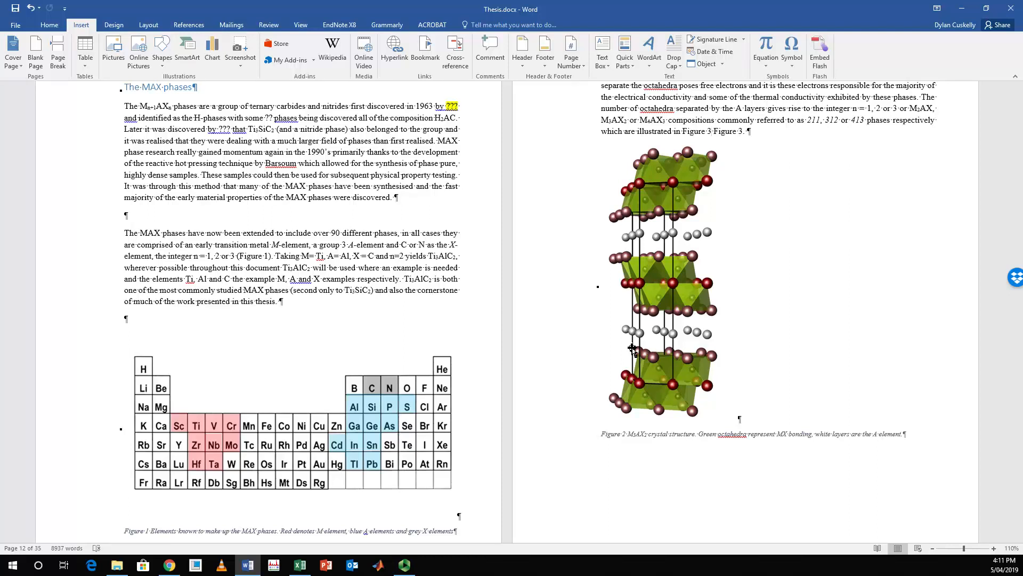
Step: Insert Picture1.jpg from the Week 7 folder into the empty paragraph between the first two paragraphs of "The MAX phases" section
click(348, 225)
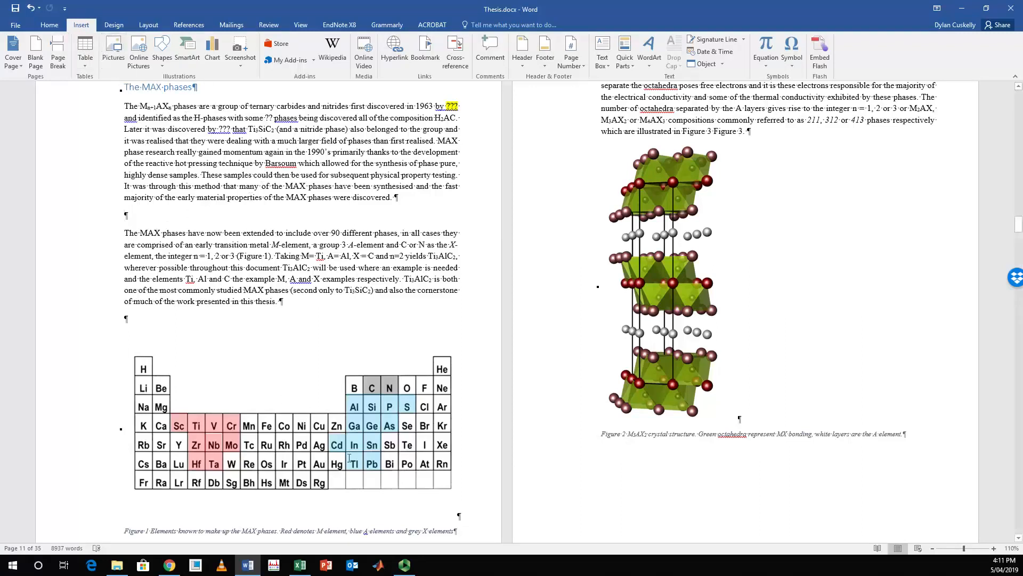
click(119, 570)
drag(325, 110, 642, 110)
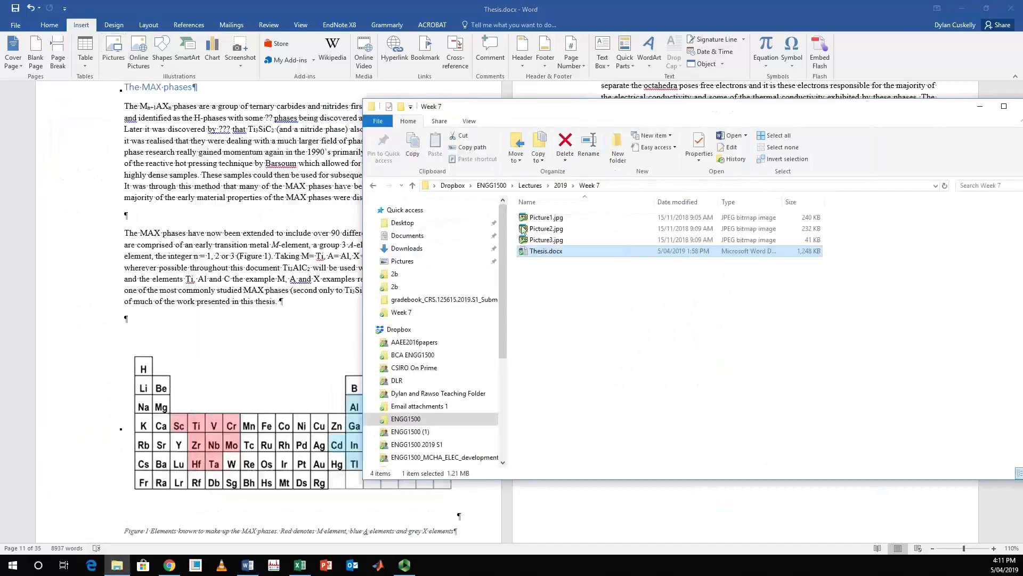
drag(541, 217, 159, 221)
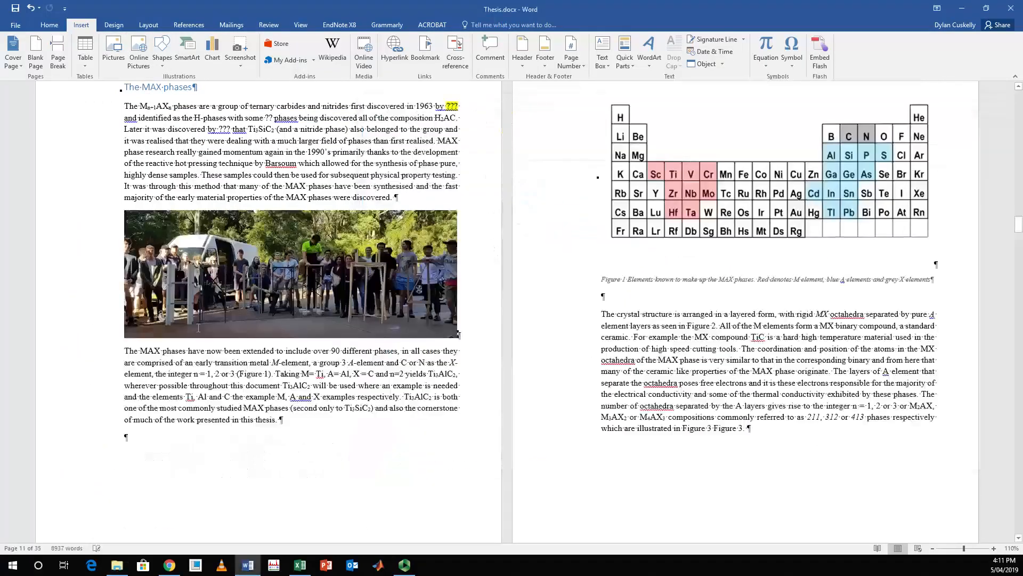
Step: Insert the caption "Figure 1 Civil projects 2017" below the inserted picture, using the Figure label
right_click(356, 291)
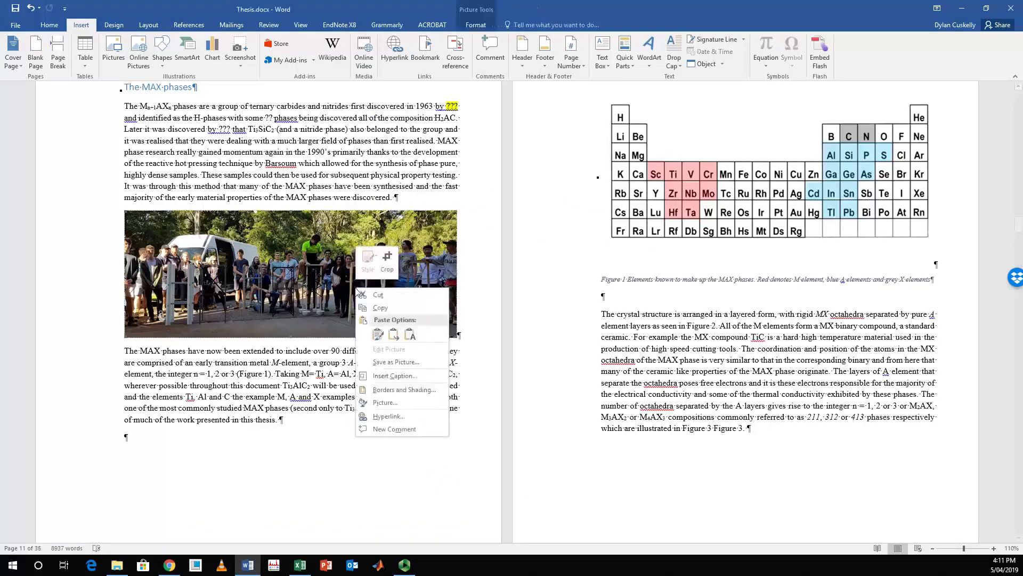
click(405, 384)
click(582, 262)
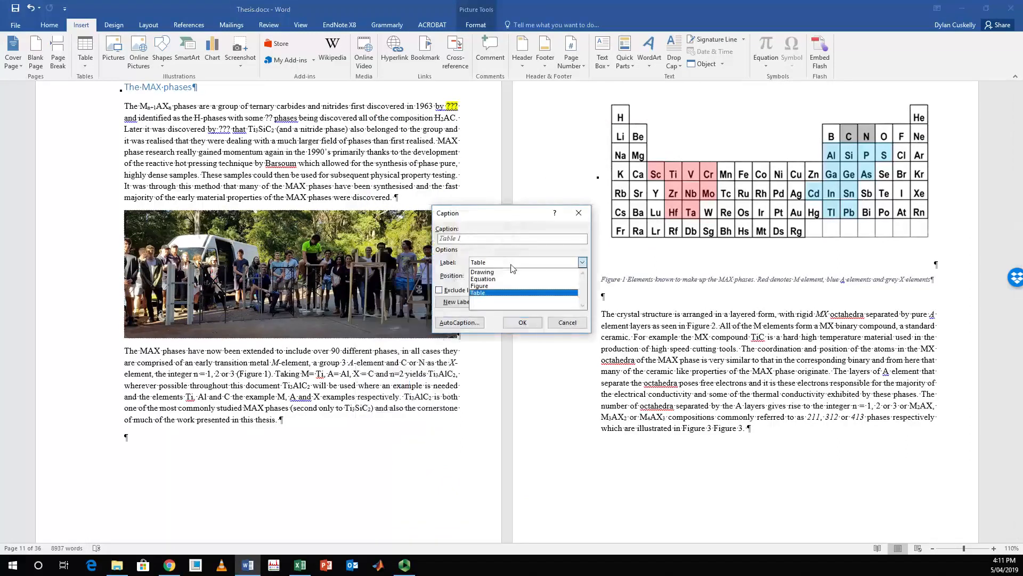
click(494, 286)
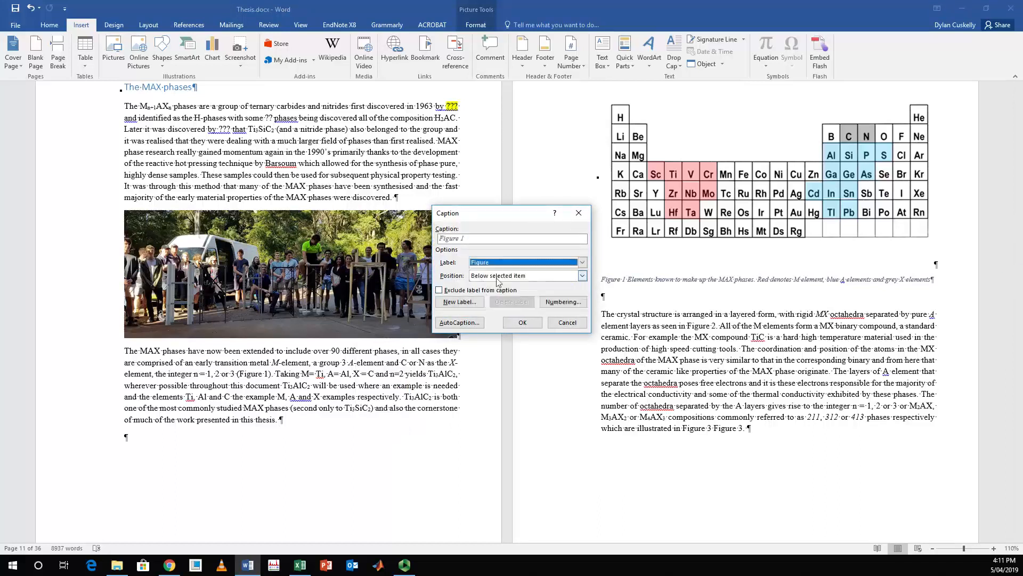
click(474, 239)
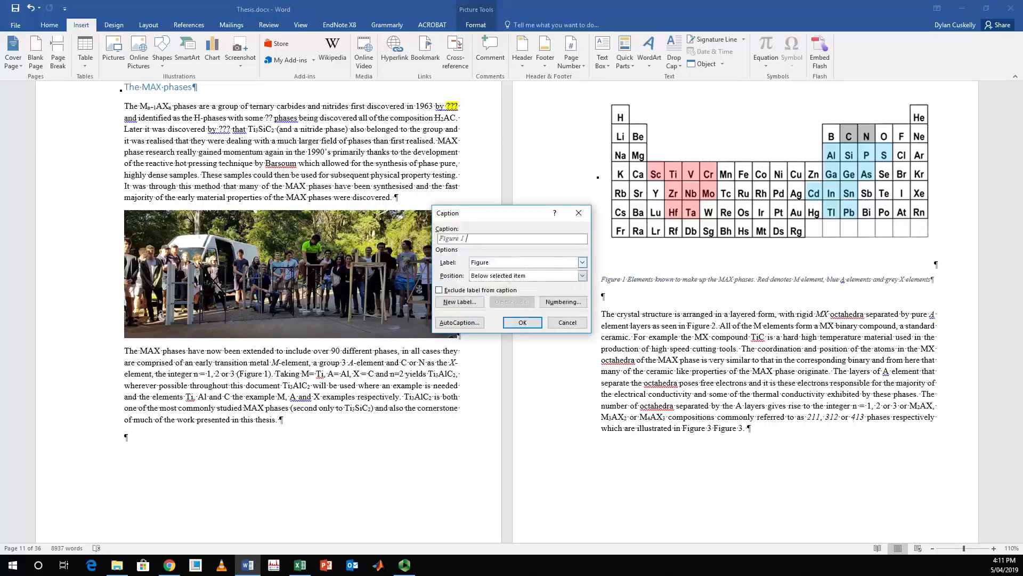
text(Civil projects 2017)
key(Return)
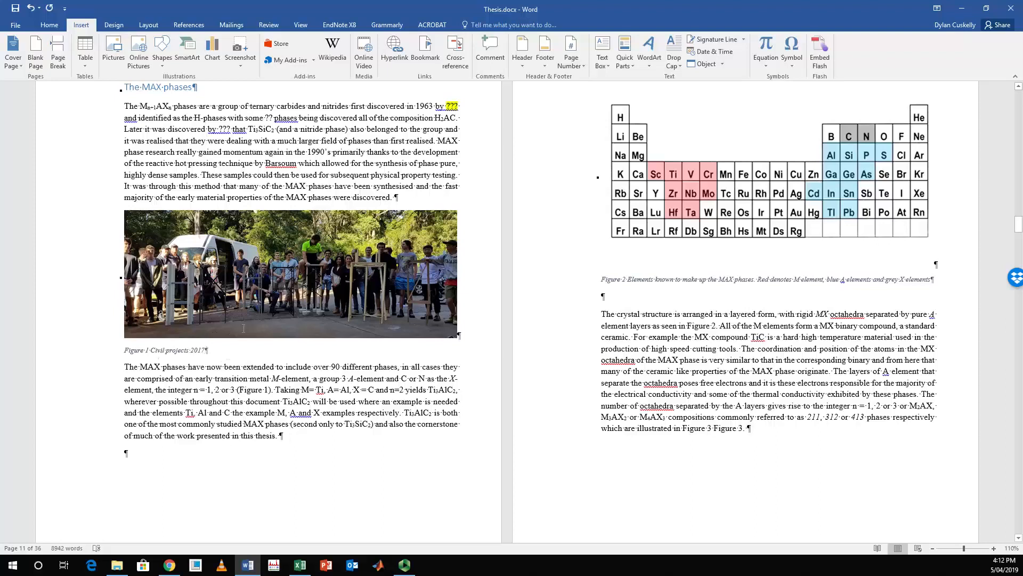
Step: Select the inserted group photo above the "Civil projects 2017" caption
click(261, 285)
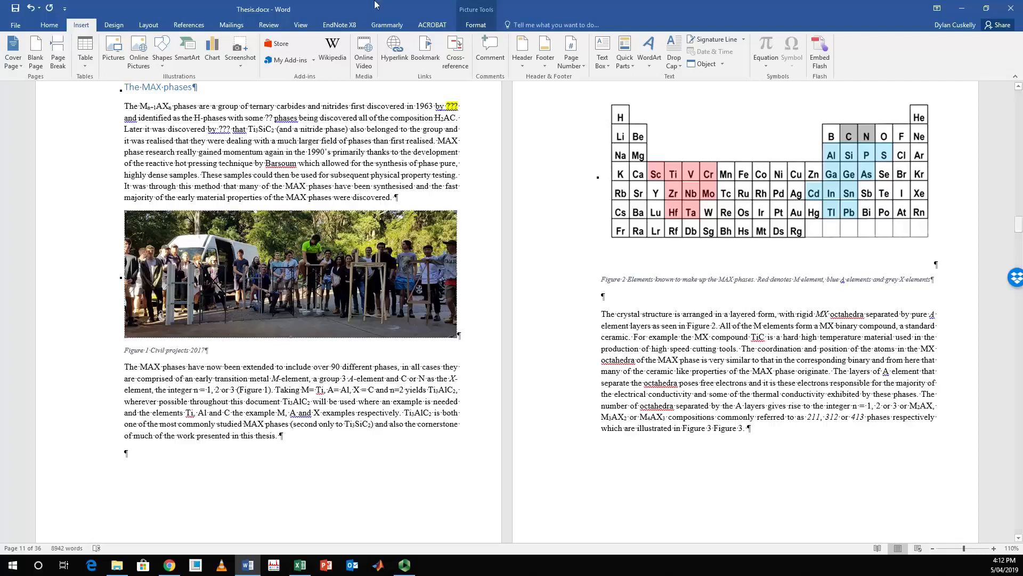
Step: Set the width of the Figure 4 crystal structures picture to 14.98 cm
click(471, 15)
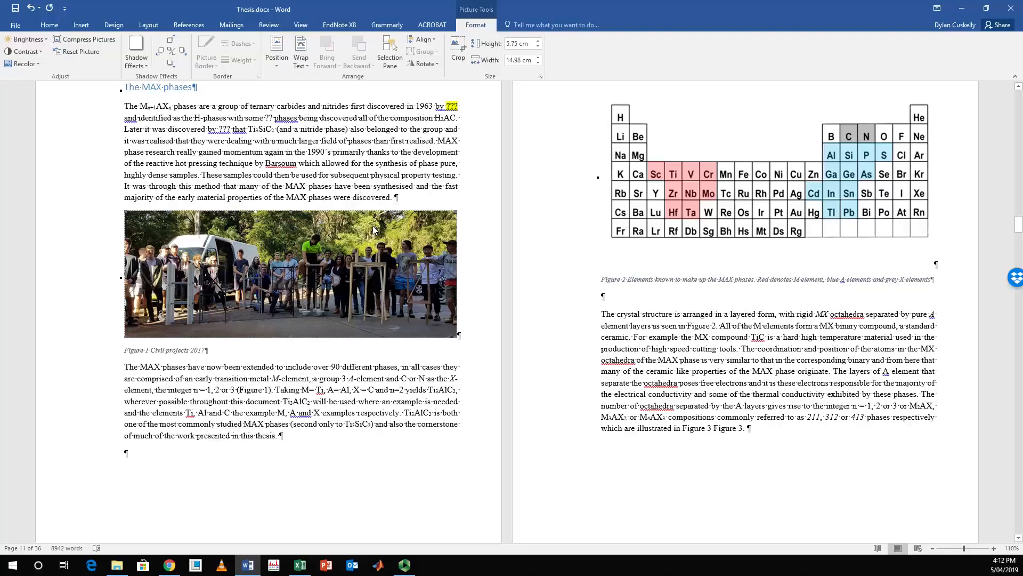
click(520, 63)
key(Return)
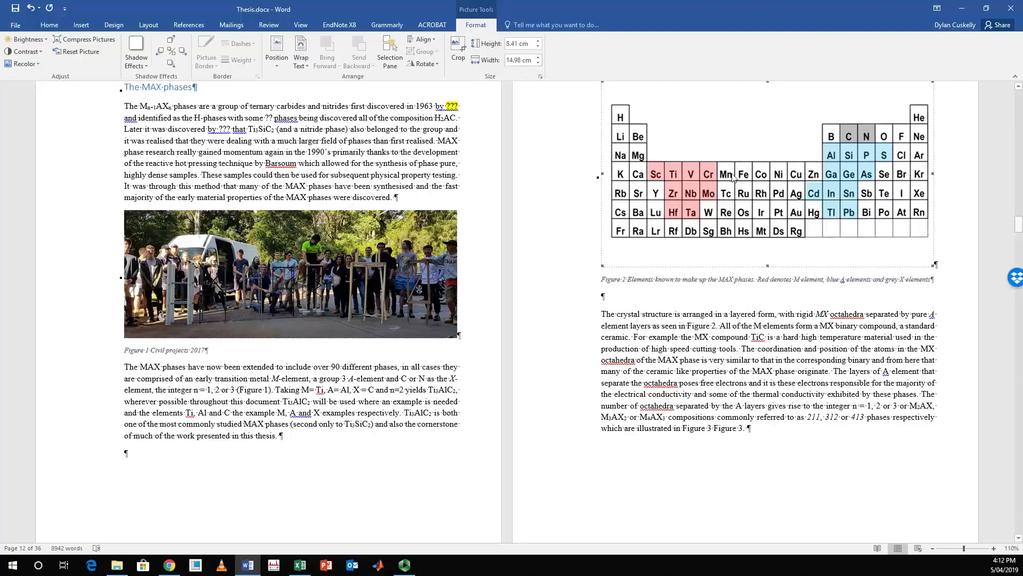
scroll(482, 243, down, 10)
scroll(481, 243, down, 7)
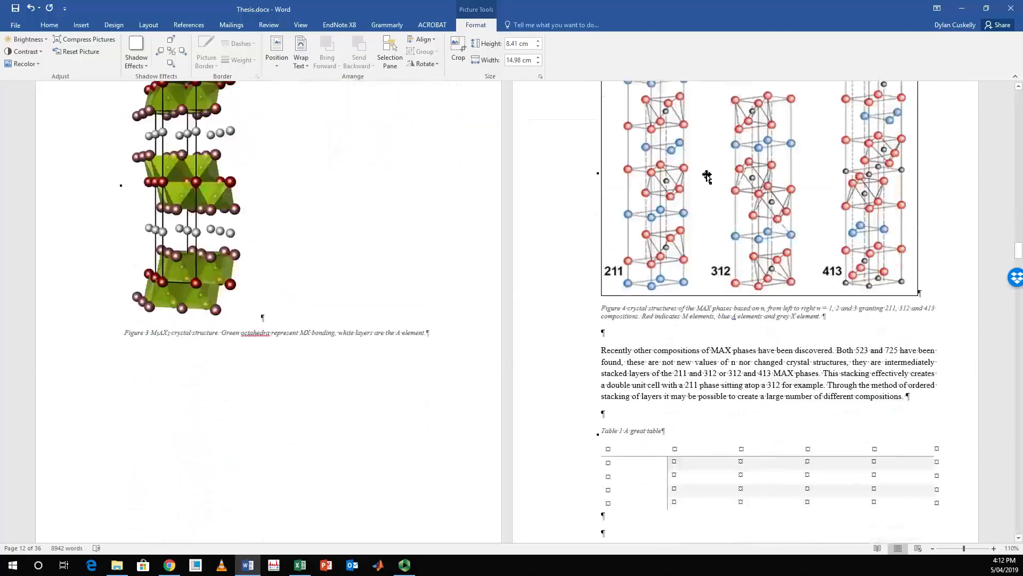
click(708, 176)
click(476, 25)
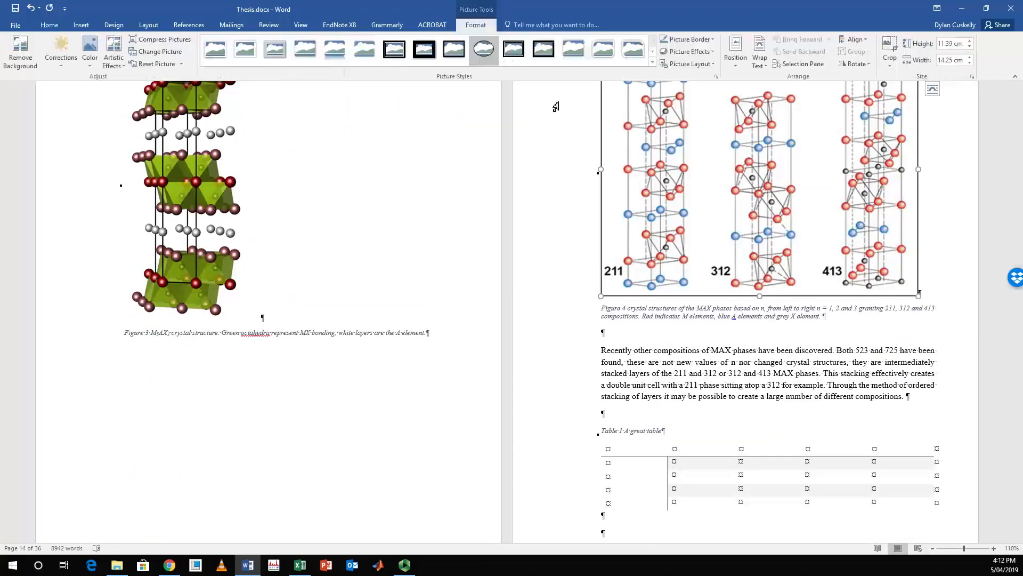
click(951, 60)
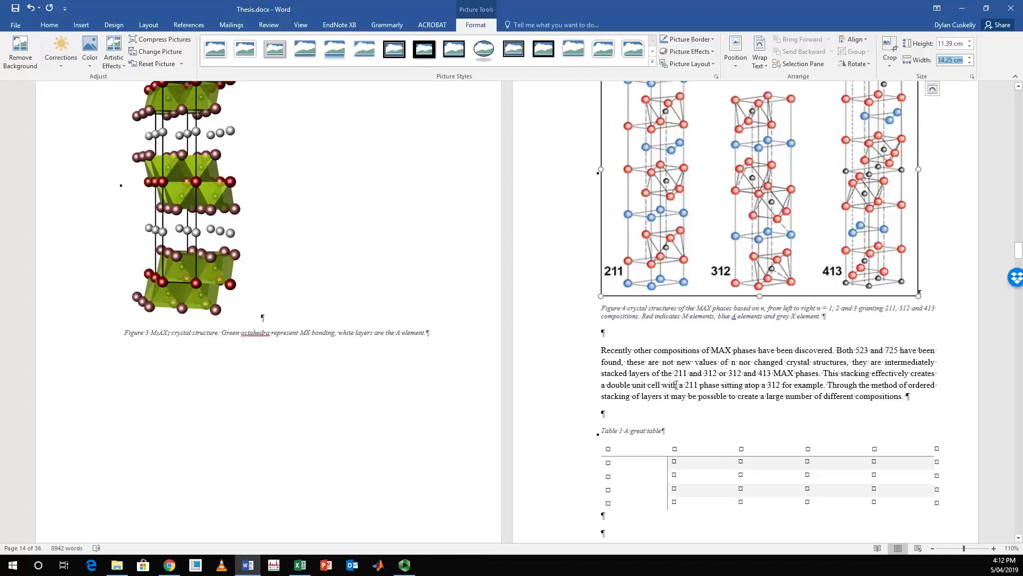
text(14.98)
key(Return)
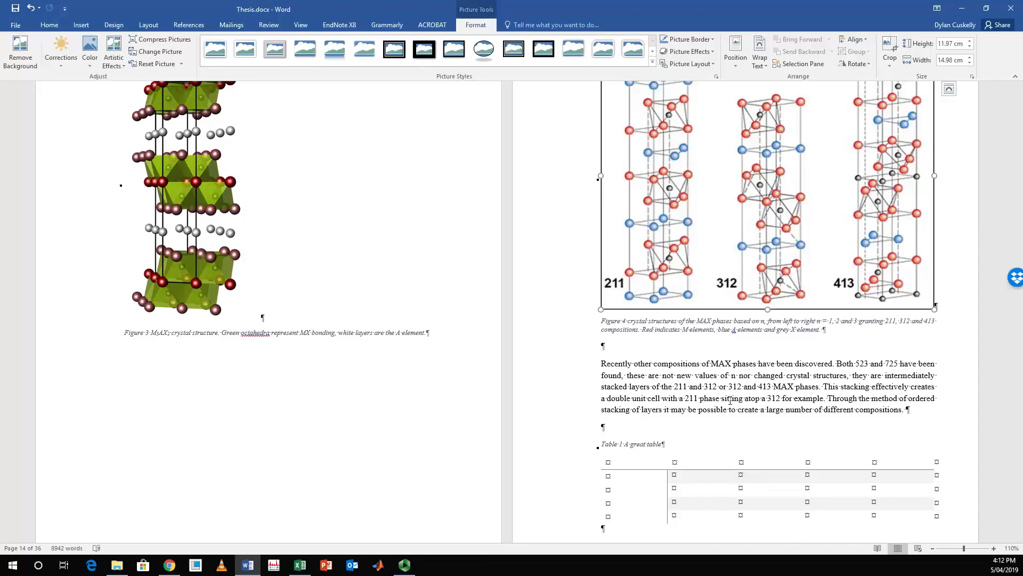
click(721, 376)
Step: Centre the Figure 3 crystal structure picture horizontally on its page
scroll(820, 229, up, 3)
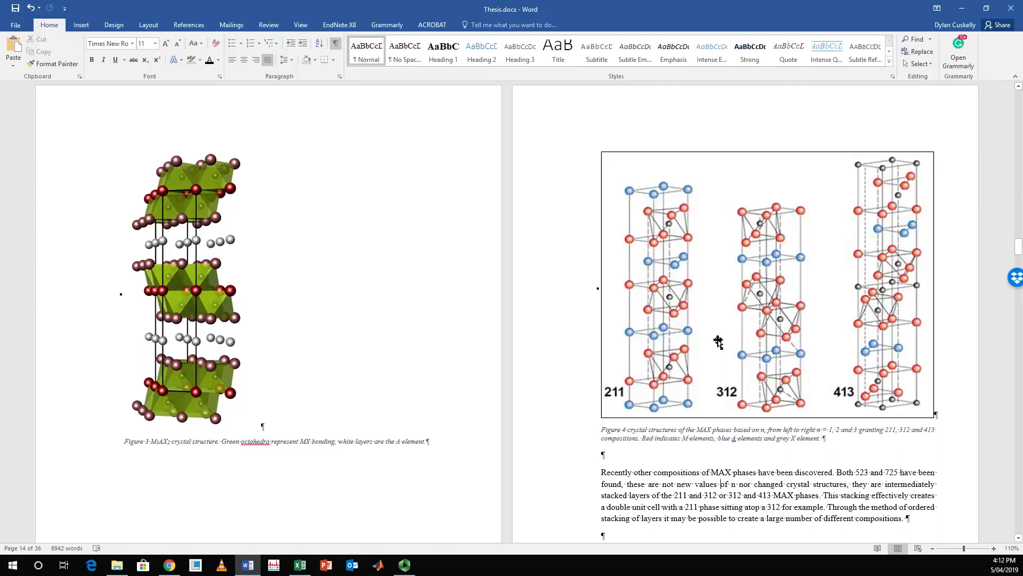
click(210, 289)
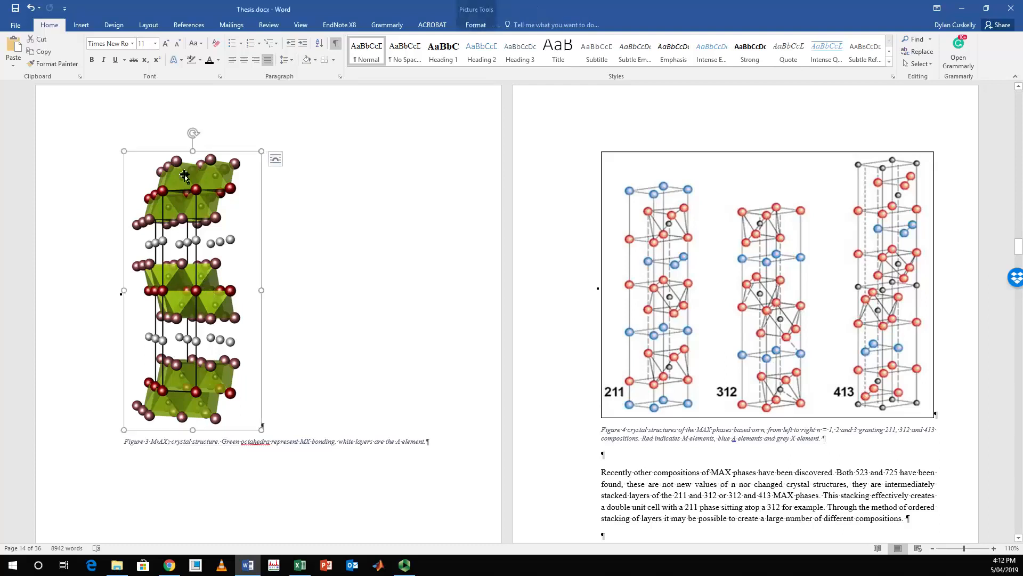
click(246, 60)
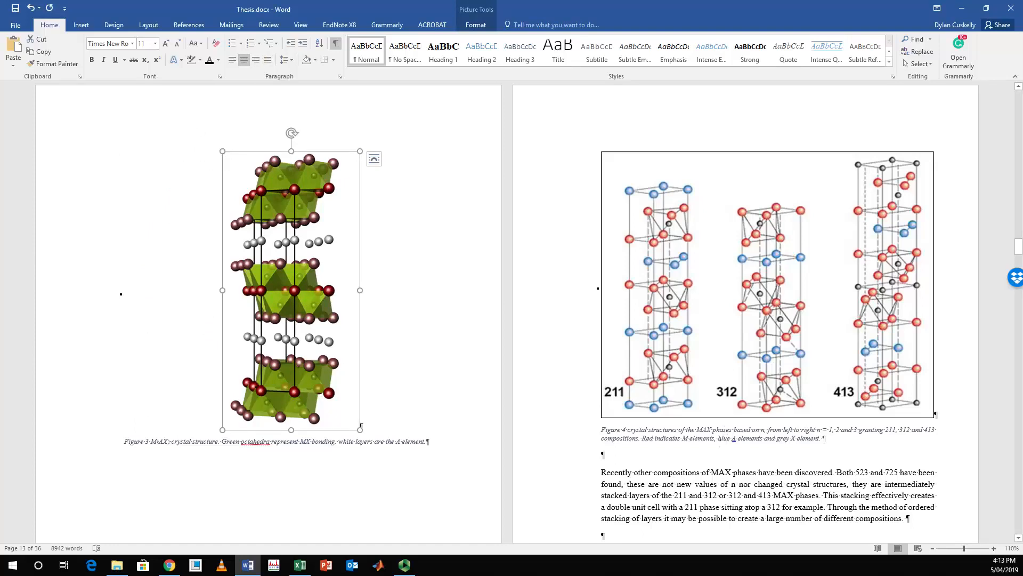
click(719, 443)
scroll(712, 446, up, 15)
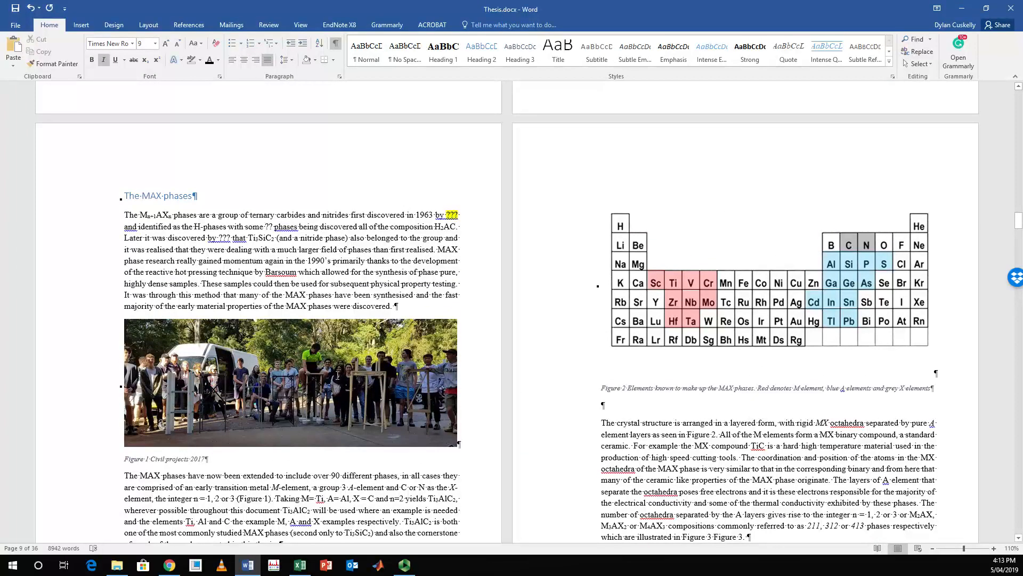
click(332, 371)
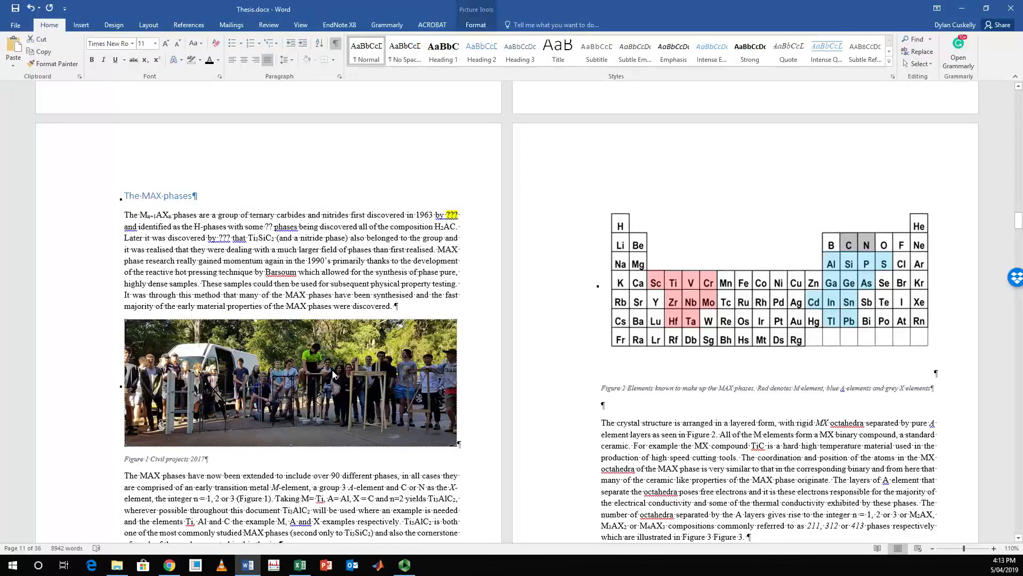
scroll(332, 370, down, 10)
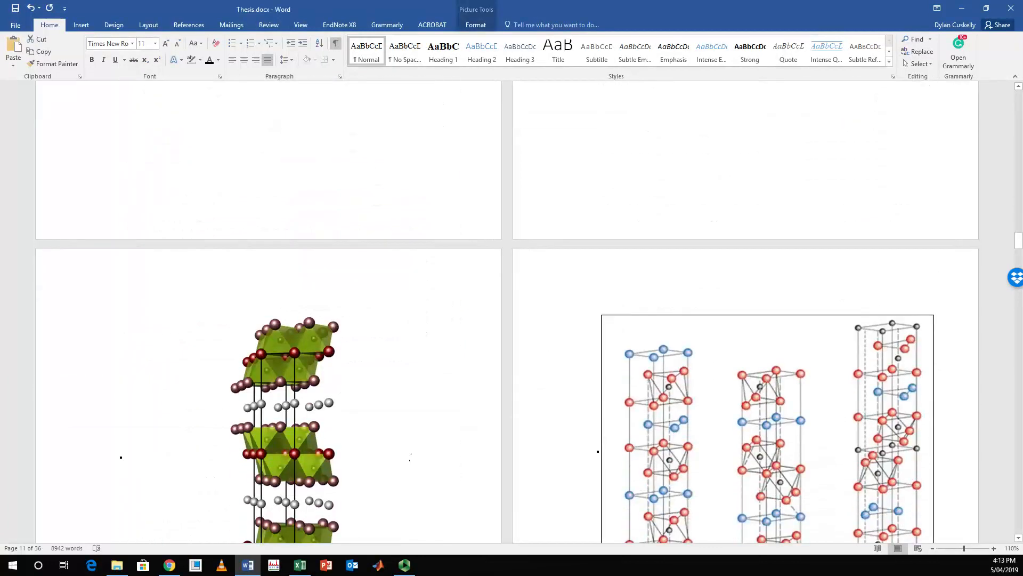
scroll(340, 320, up, 10)
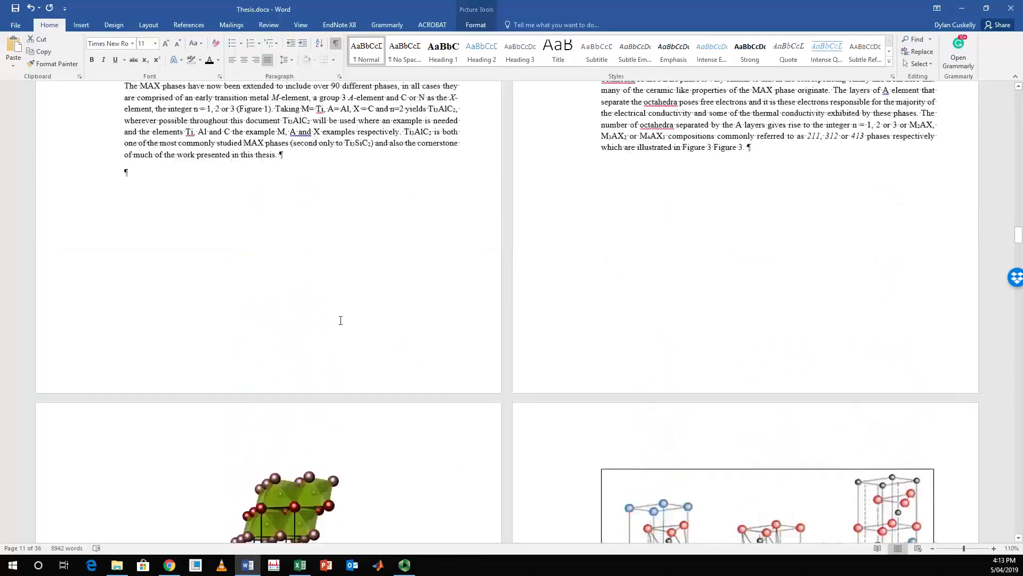
scroll(340, 320, up, 1)
right_click(315, 191)
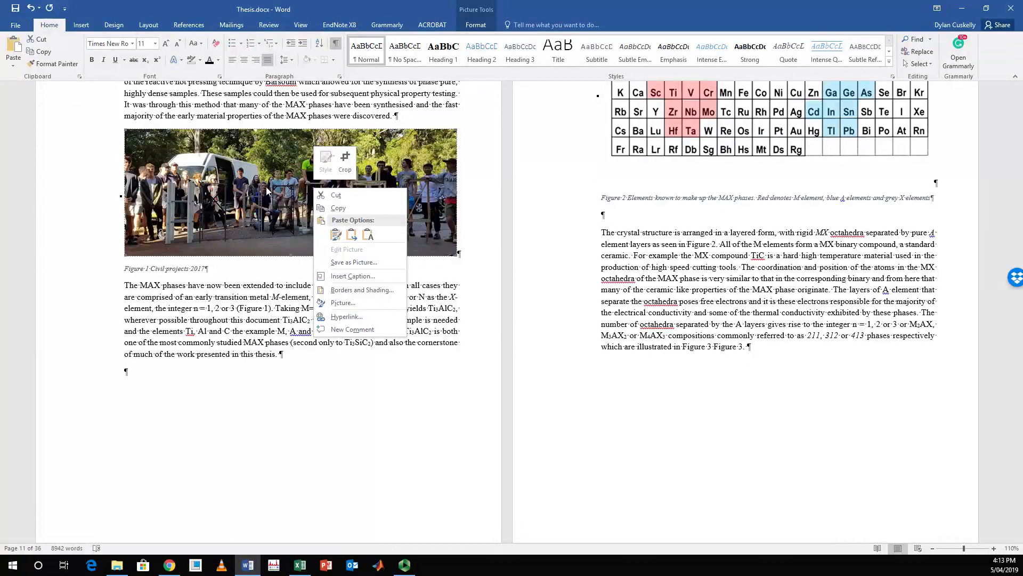
key(Escape)
click(301, 333)
scroll(304, 331, up, 4)
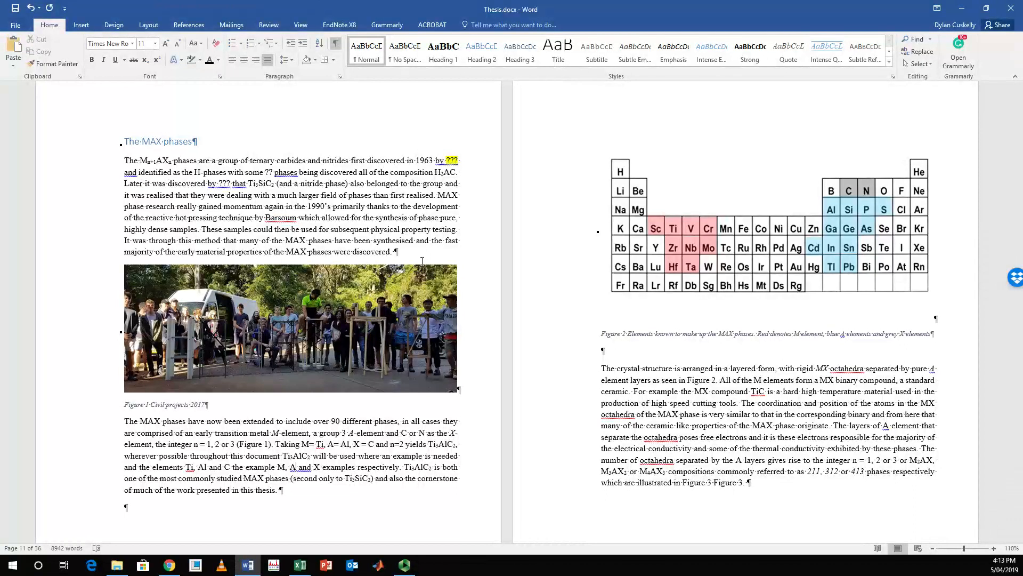
Step: Resize the Figure 1 group photo freehand from its corners, finishing at about 15.17 cm wide
click(409, 311)
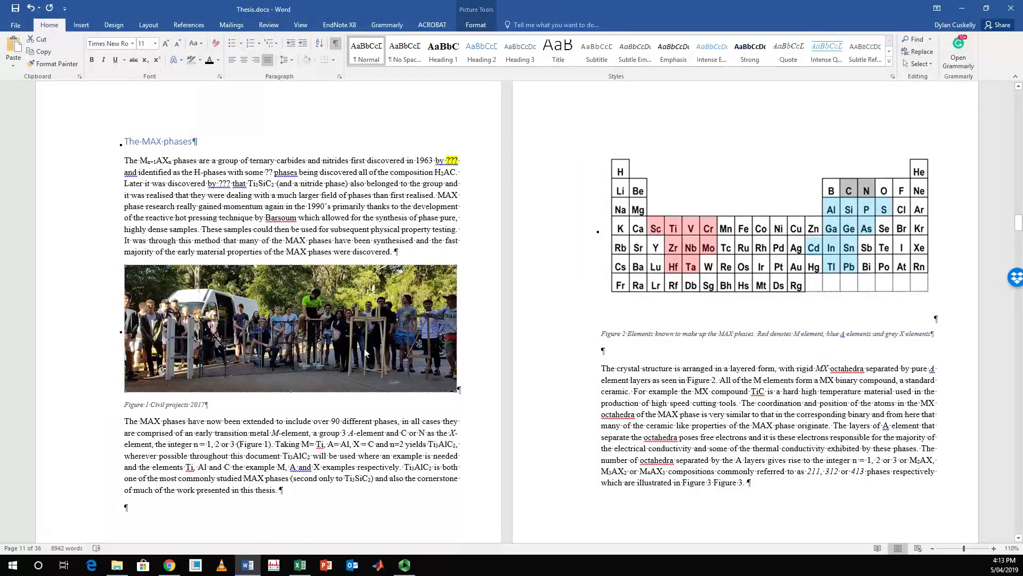
shift+click(510, 435)
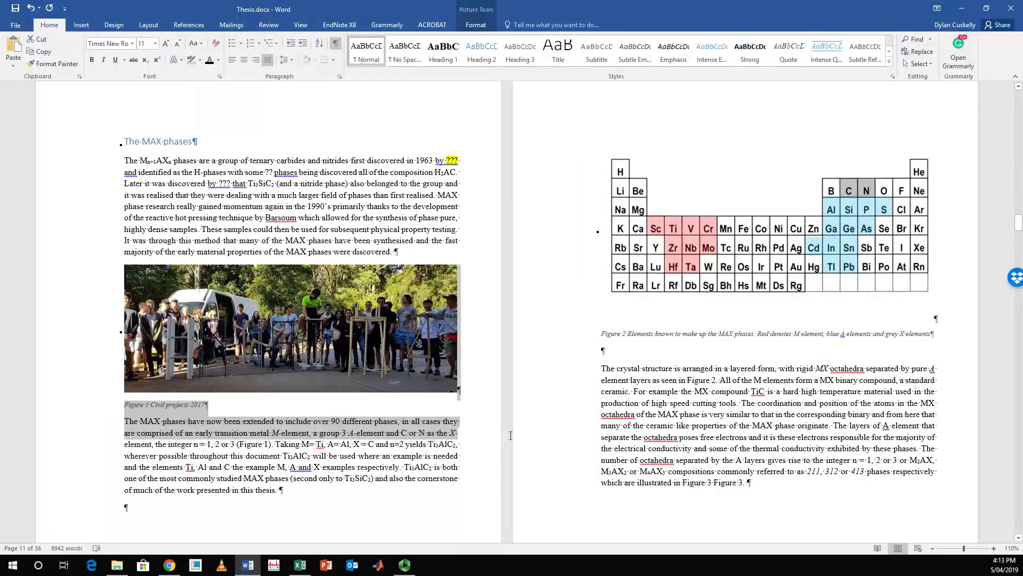
click(453, 386)
drag(459, 392, 501, 411)
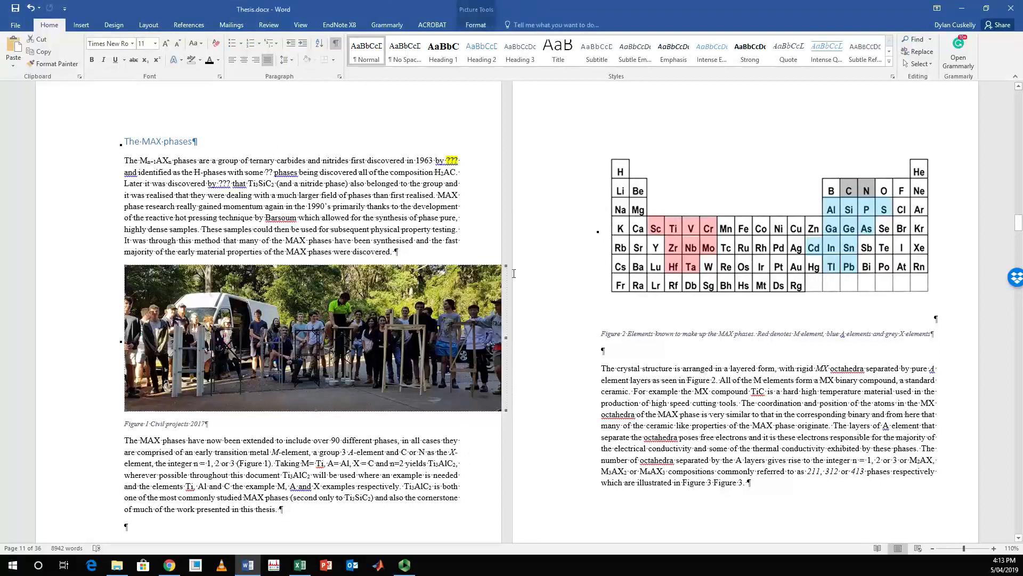
drag(507, 266, 431, 292)
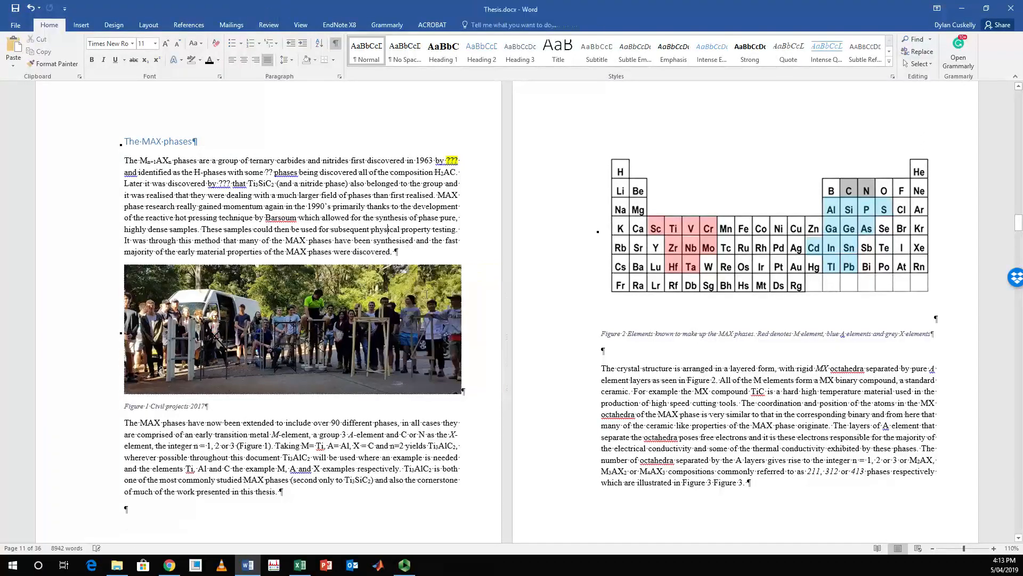
Step: Set the Figure 1 group photo's width to exactly 14.98 cm
click(476, 25)
click(520, 60)
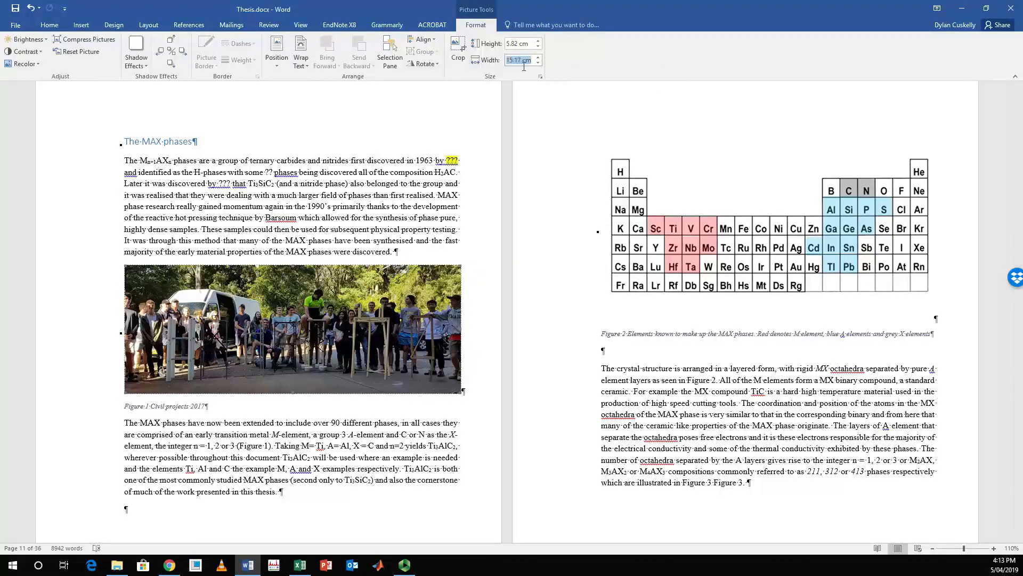
text(14.98)
key(Return)
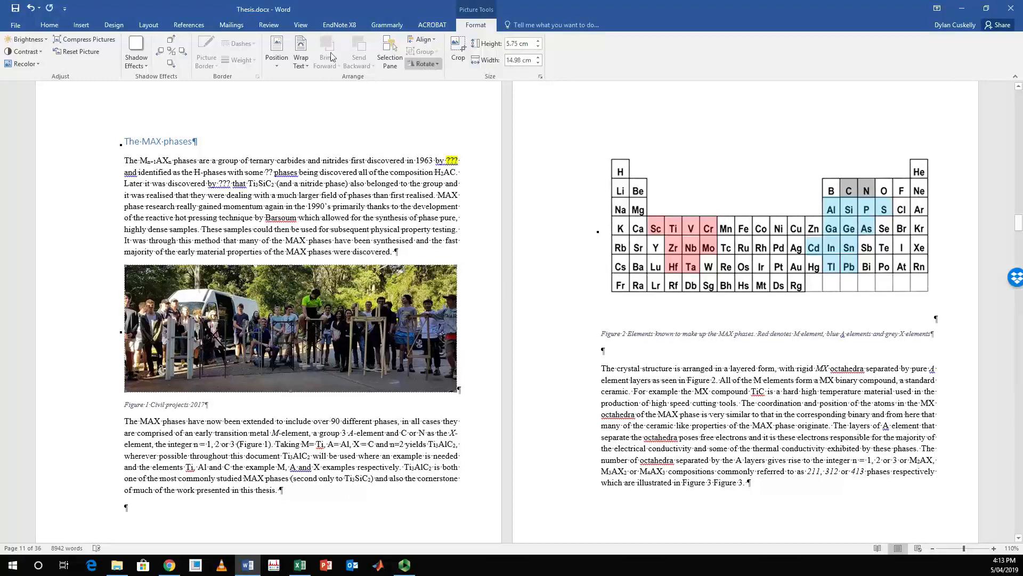
click(366, 231)
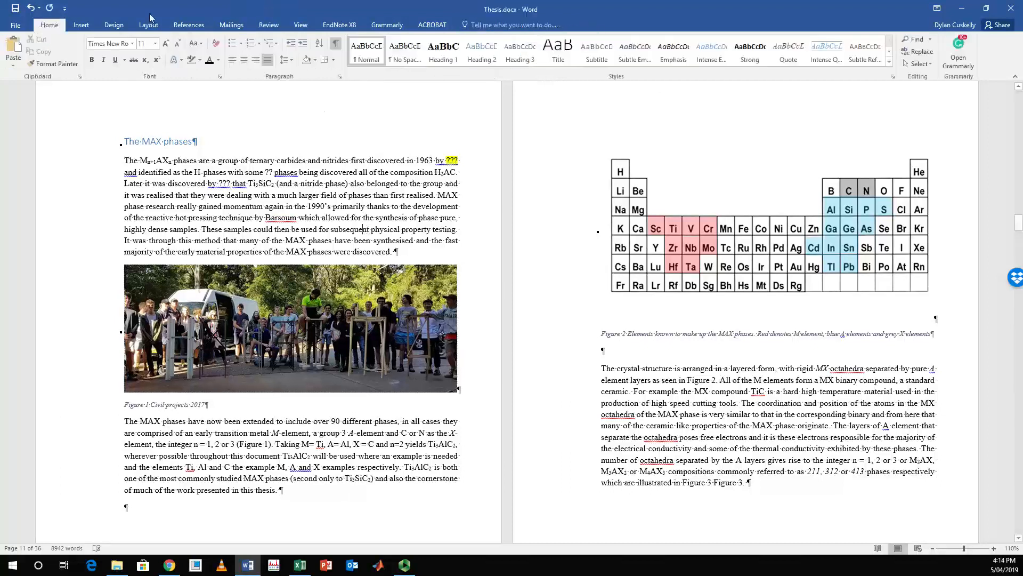
Step: Draw a five-pointed star about 4.29 cm high and 4.72 cm wide over the first MAX phases paragraph
click(81, 25)
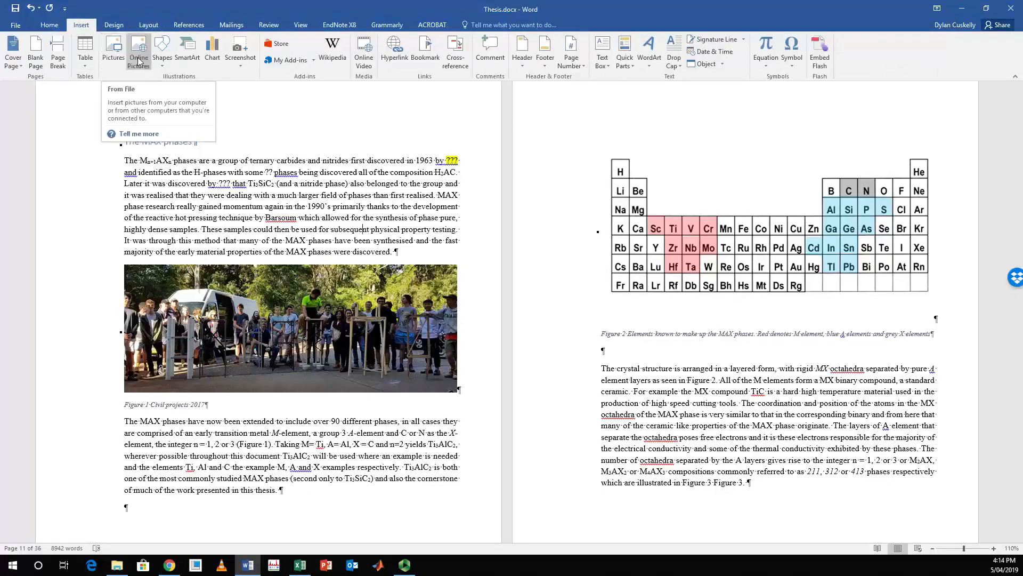
click(161, 53)
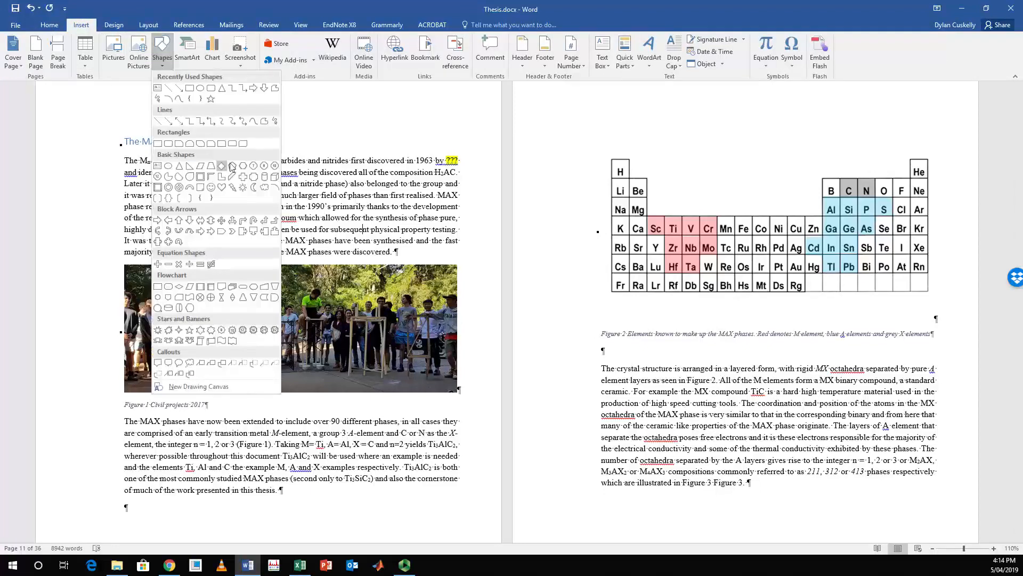
click(211, 99)
drag(284, 160, 389, 258)
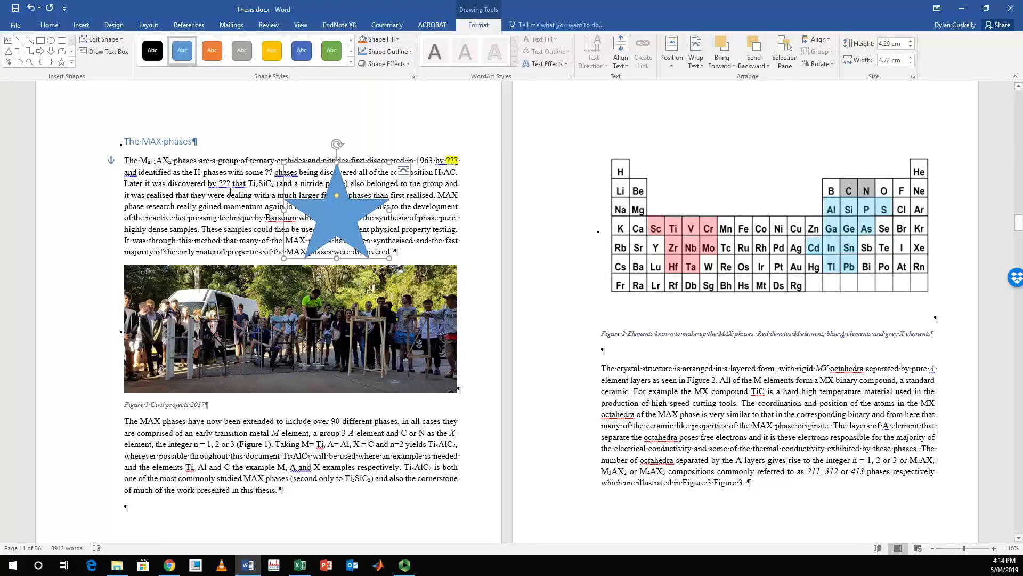
click(81, 25)
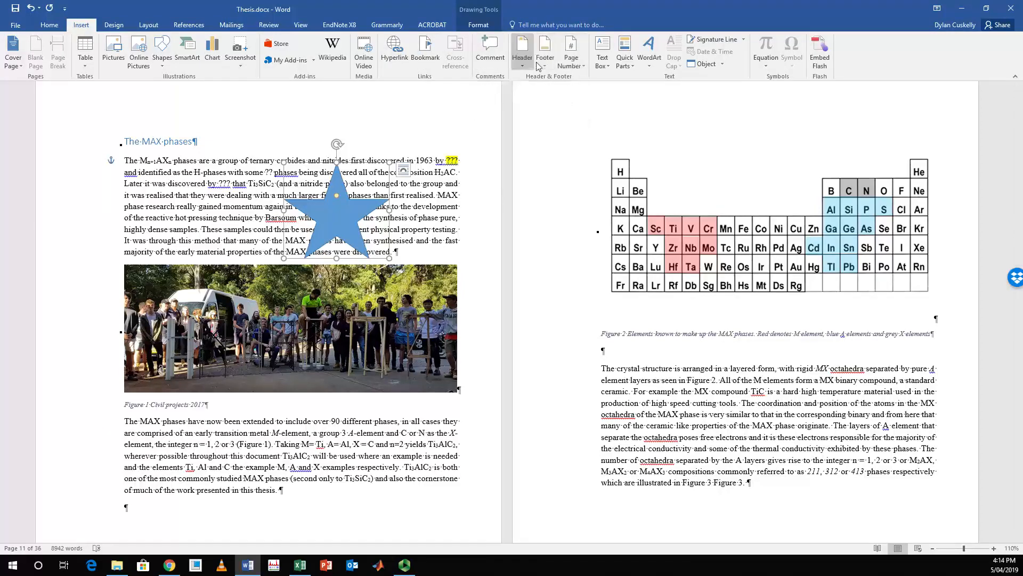
click(198, 237)
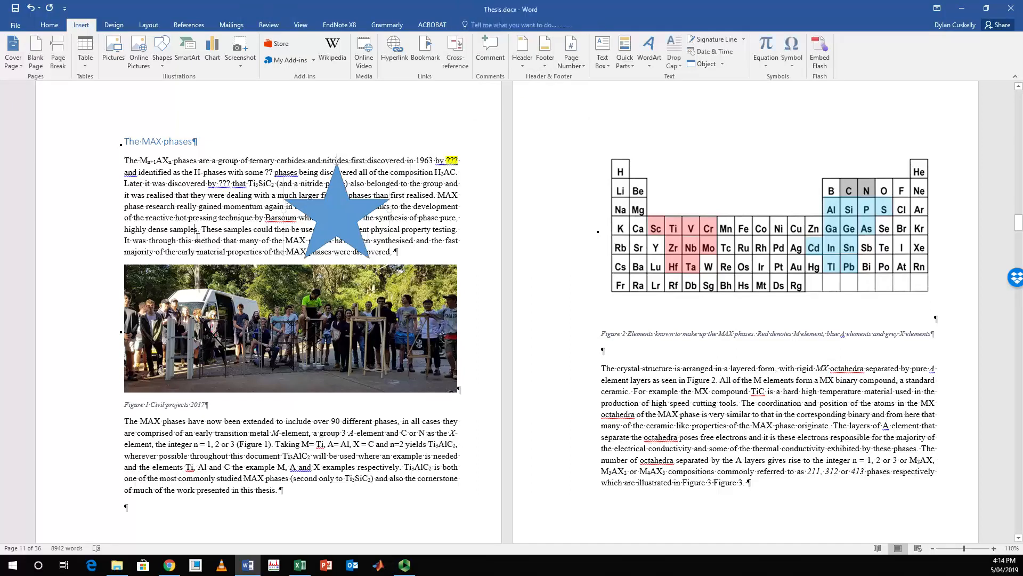
scroll(197, 236, up, 3)
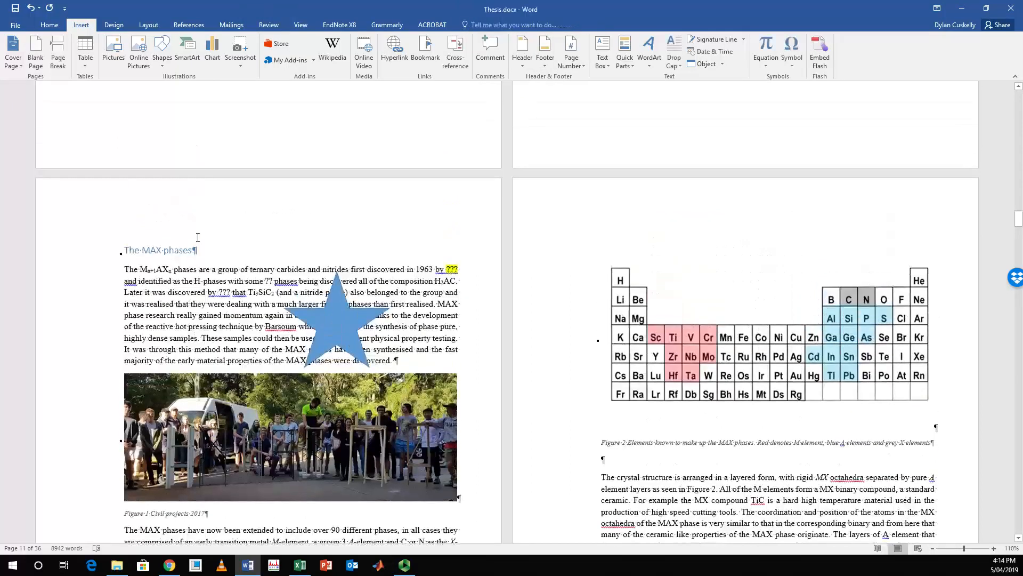
double_click(236, 212)
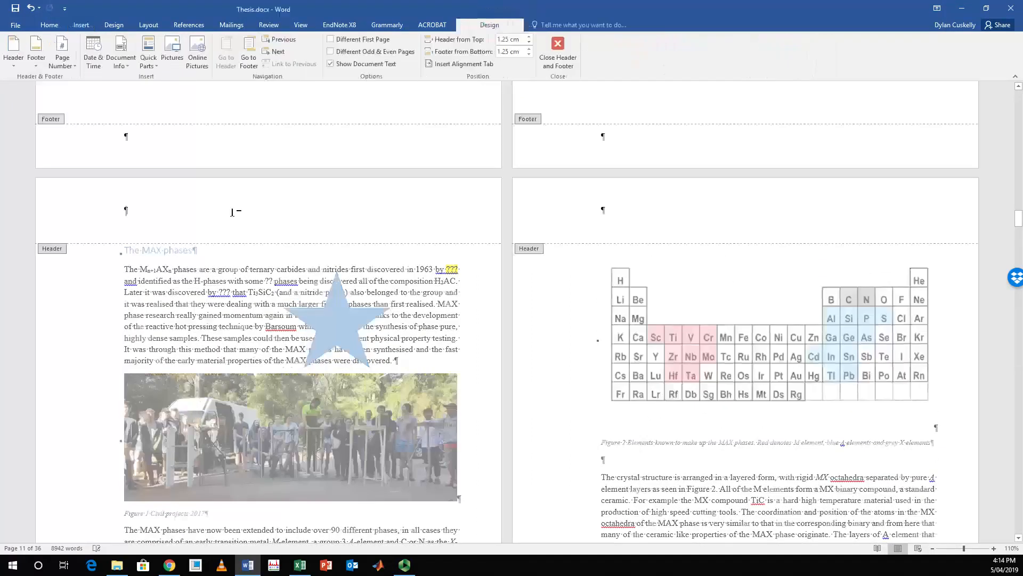
click(558, 49)
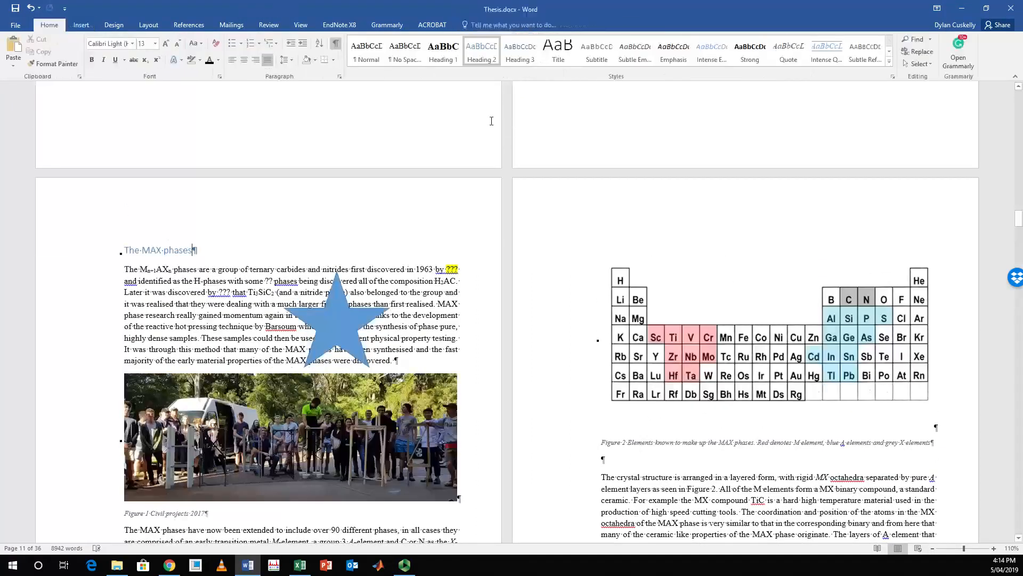
click(85, 27)
click(523, 54)
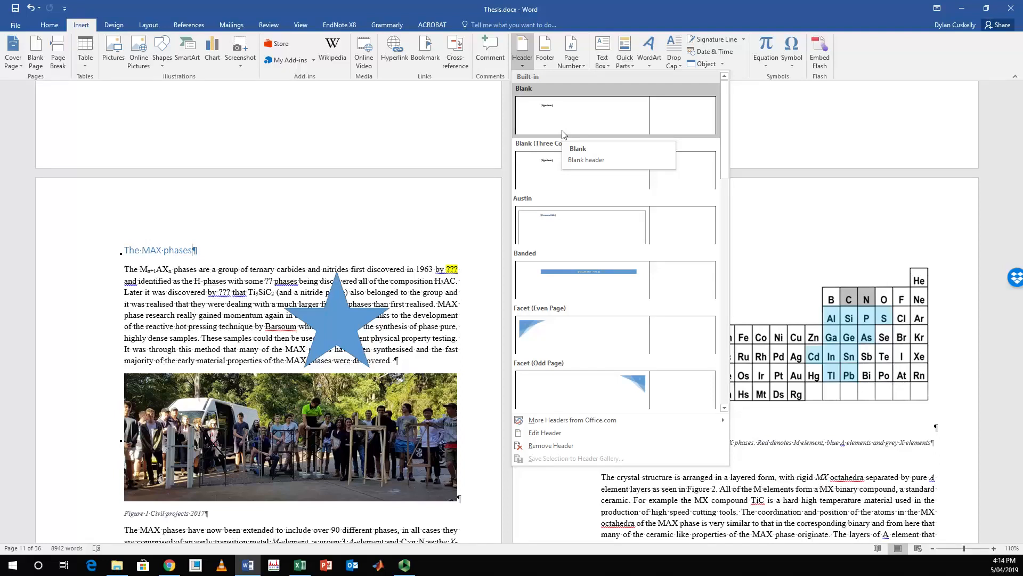
click(325, 210)
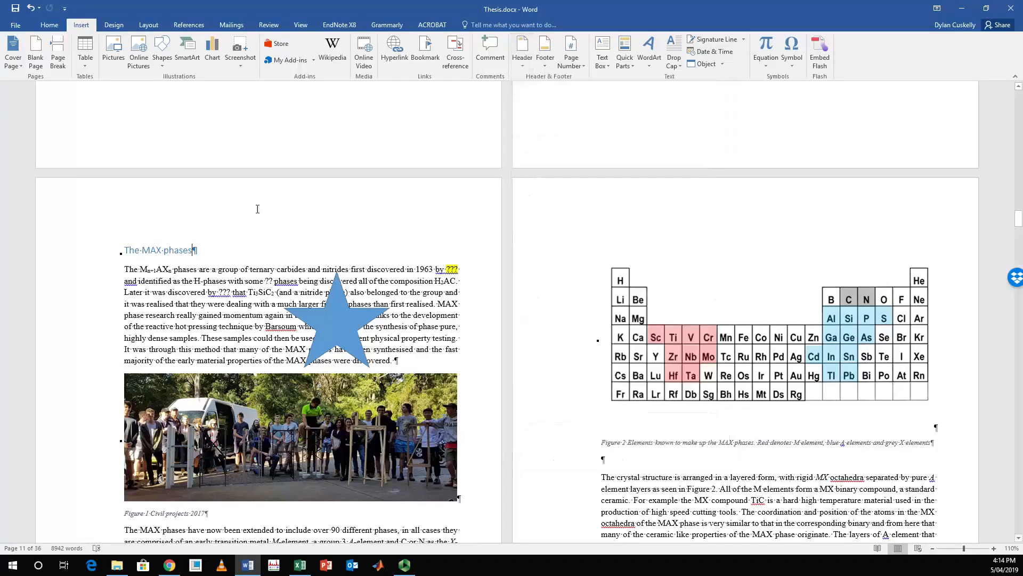
Step: Enter "Chapter title" in the page header with an empty line below it, and return to the body text
double_click(235, 203)
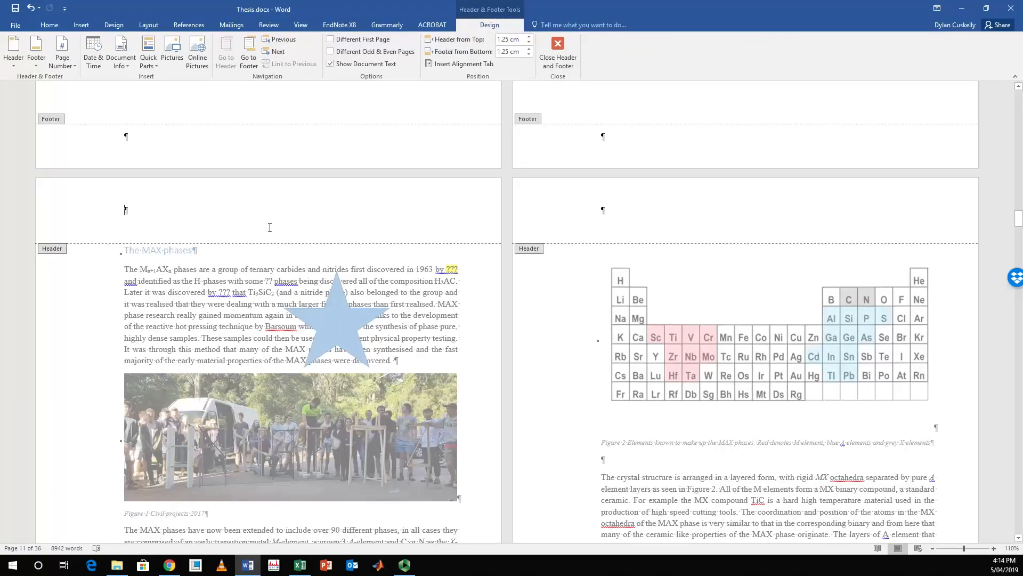
text(Chapter ti)
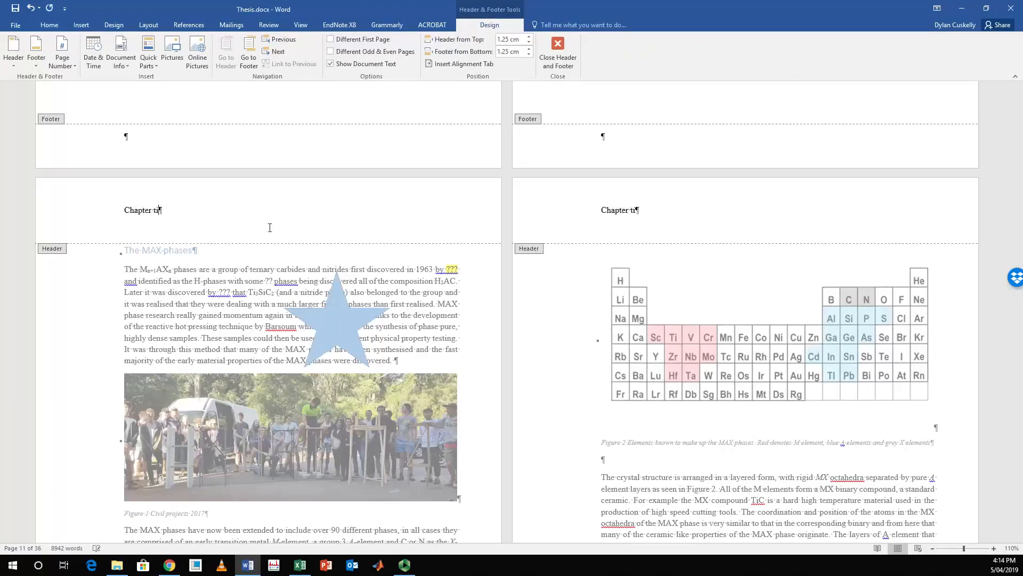
text(tle)
key(Return)
double_click(169, 295)
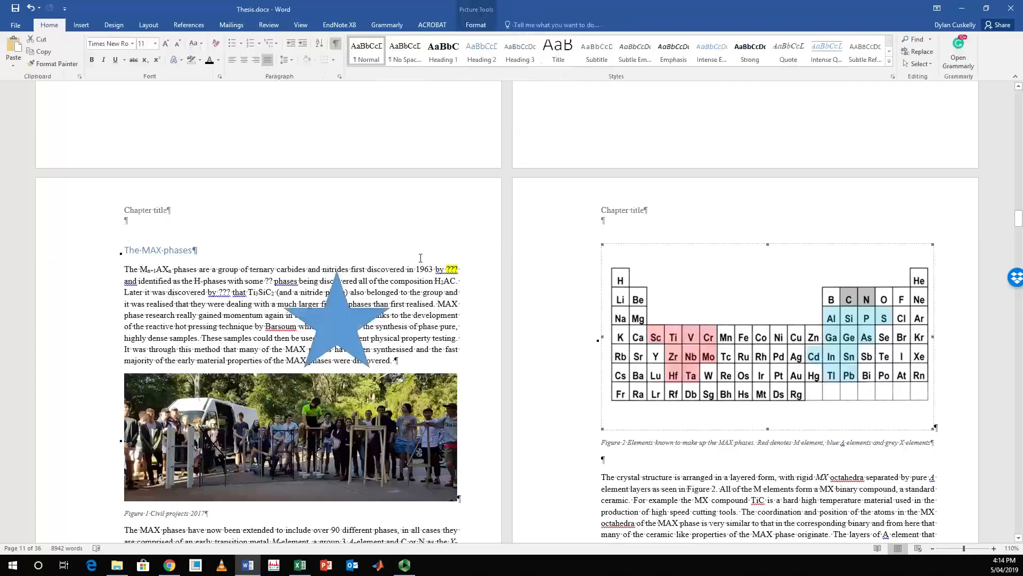
Step: Review the chapter title header across the following pages, and open and close the footer below the Table 3 nitrides table
scroll(410, 264, down, 10)
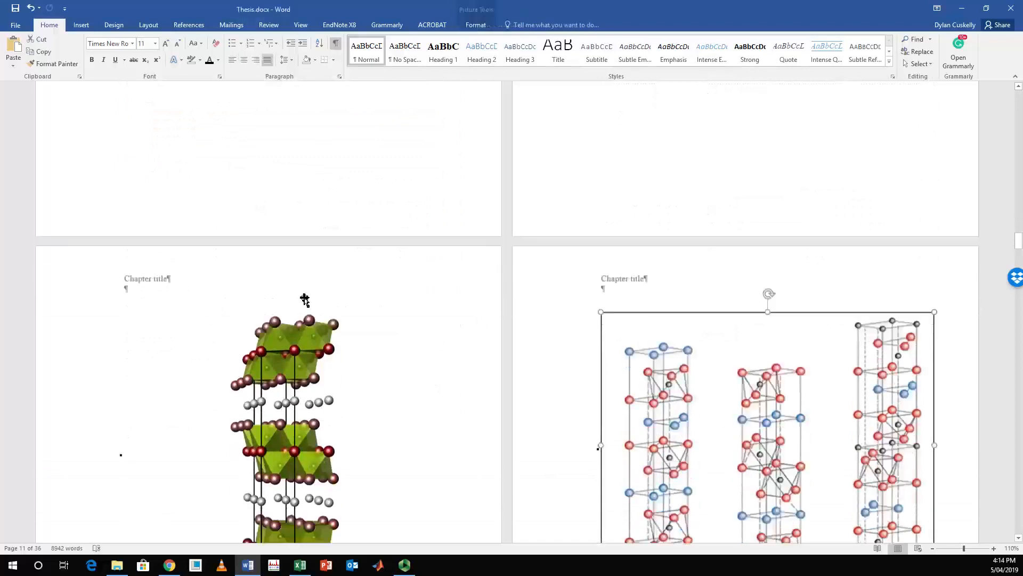
scroll(309, 306, down, 11)
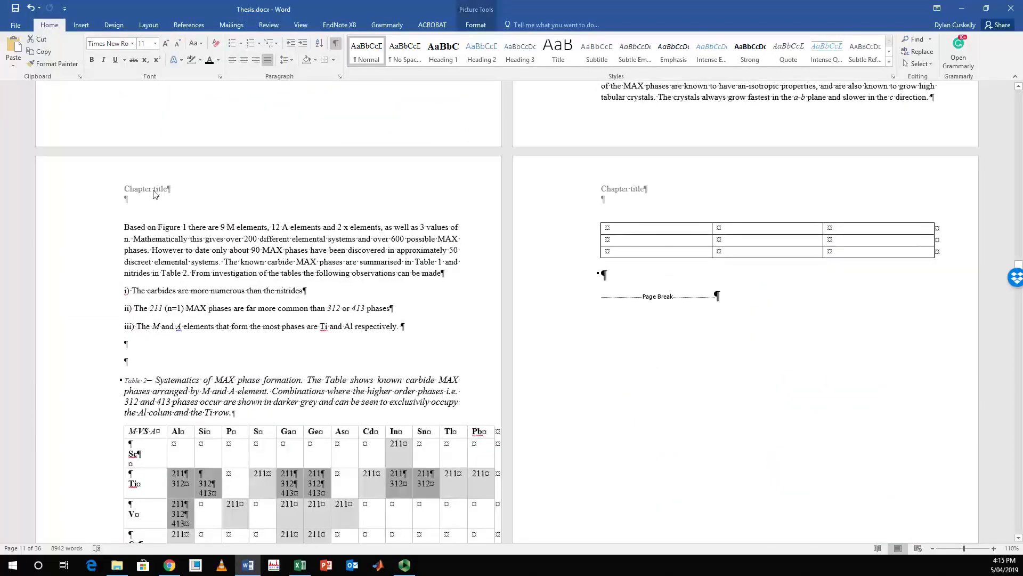
click(656, 203)
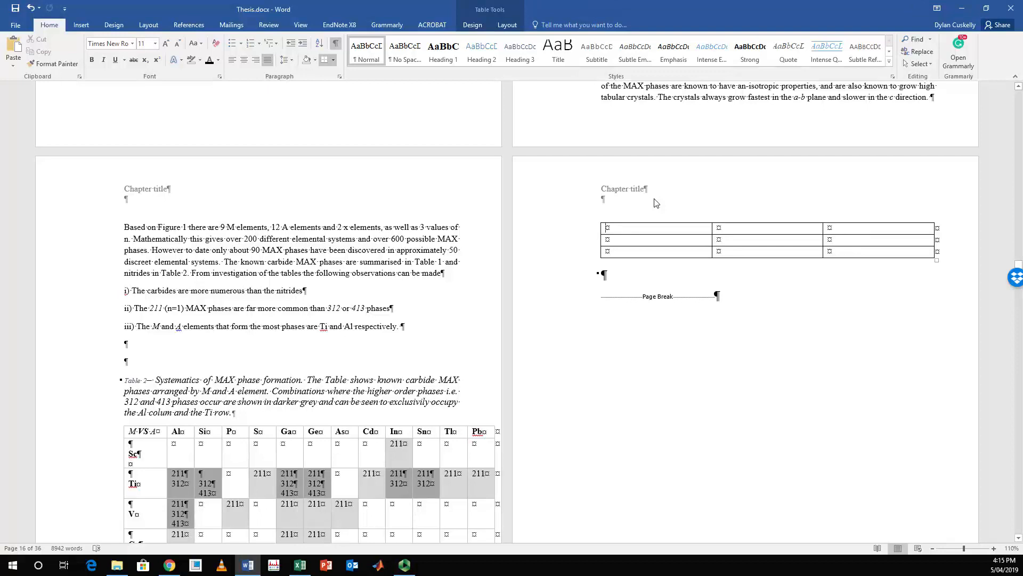
click(239, 267)
scroll(400, 474, down, 8)
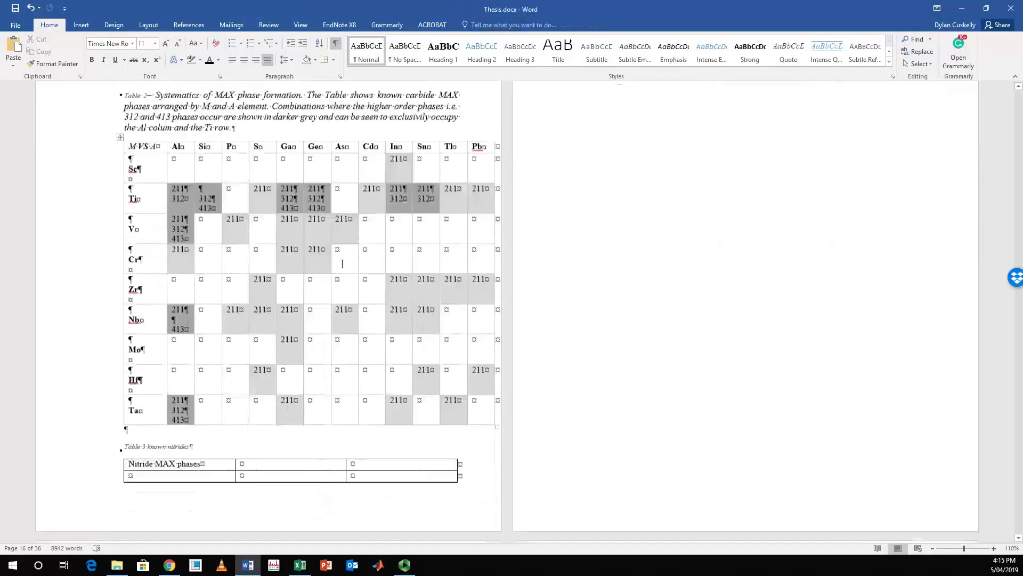
double_click(245, 450)
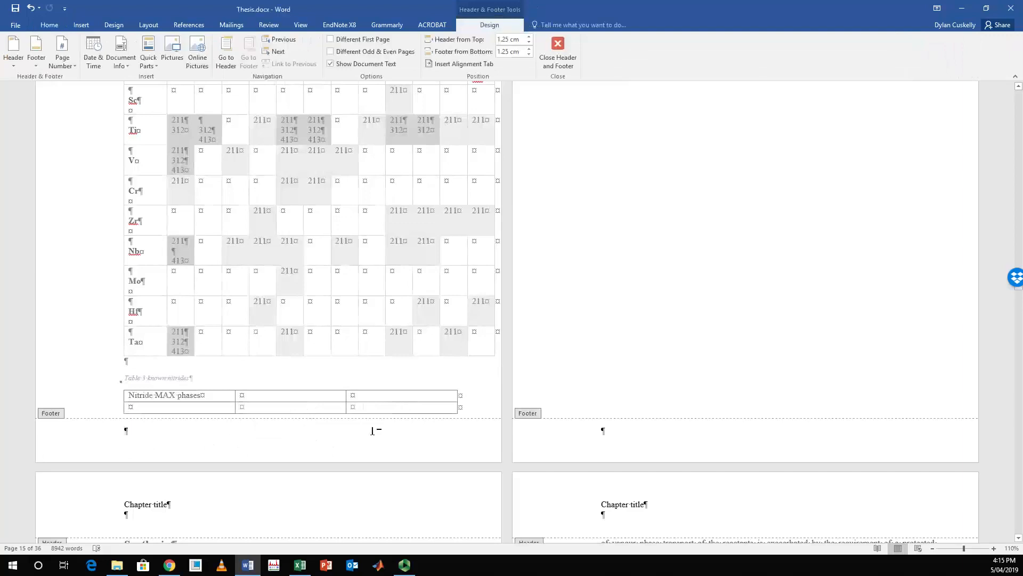
click(558, 53)
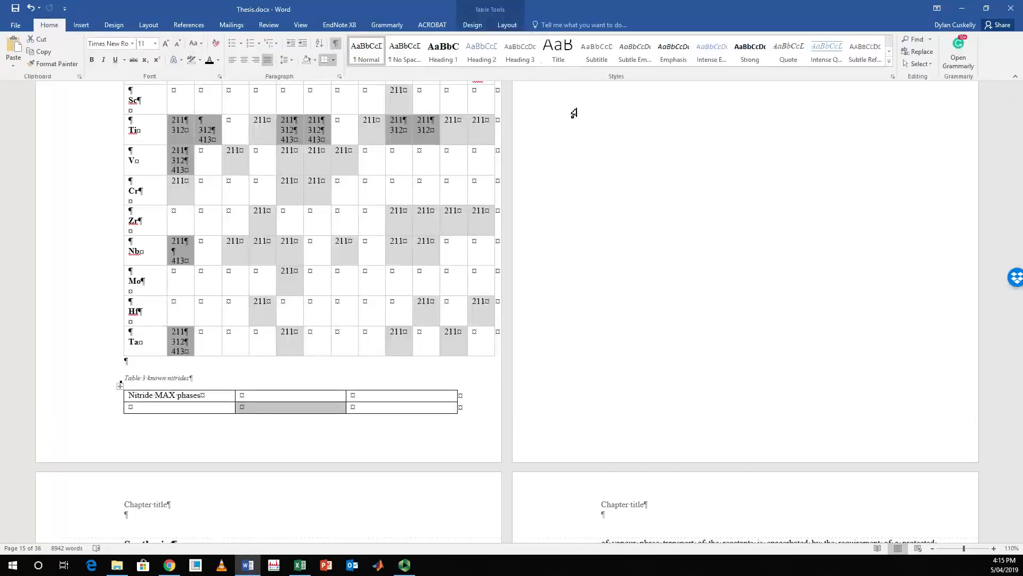
Step: Examine the bottom-of-page number styles and the available number formats in Page Number Format, leaving the settings as they are
click(81, 25)
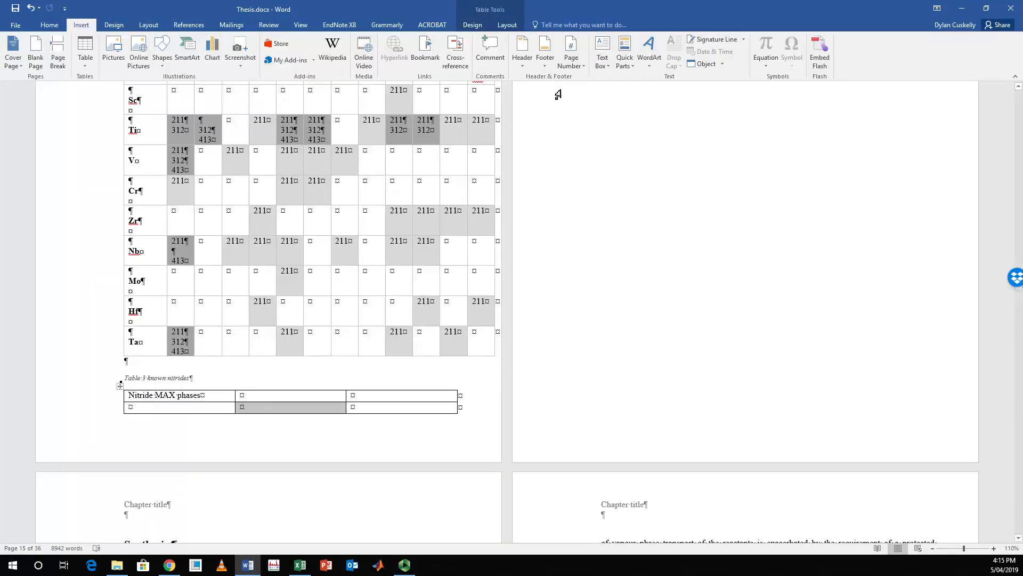
click(571, 60)
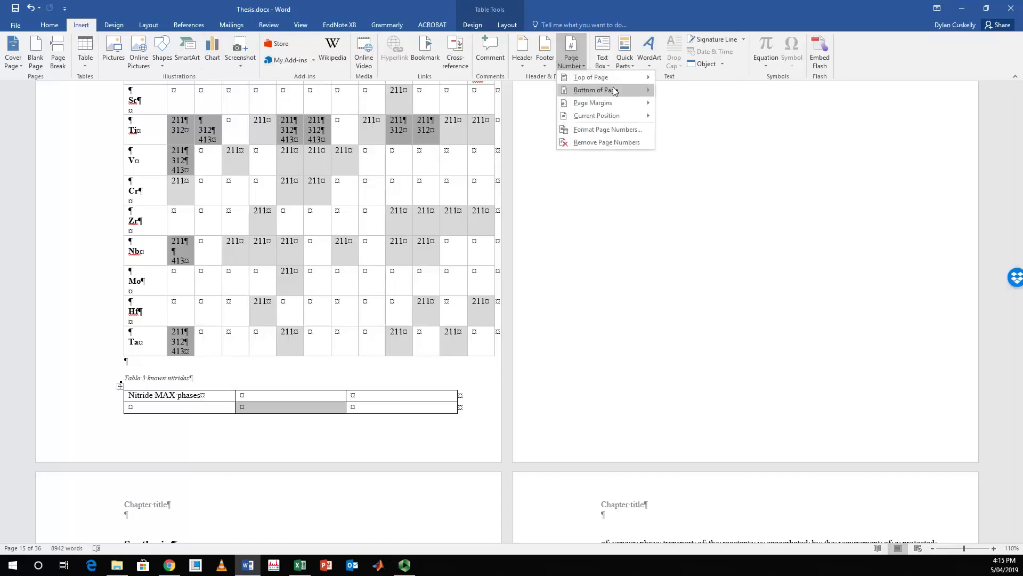
mouse_move(596, 90)
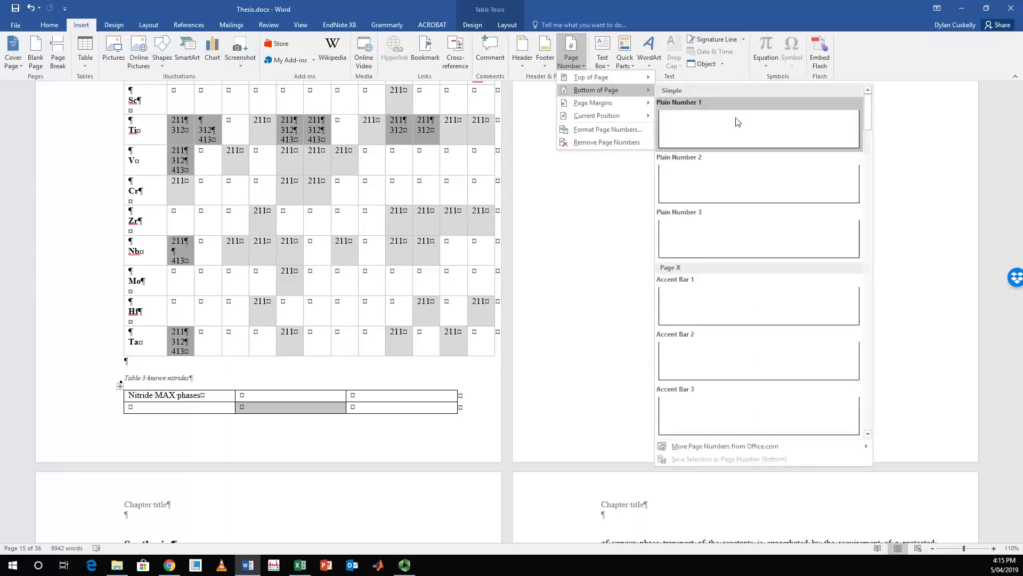
click(608, 130)
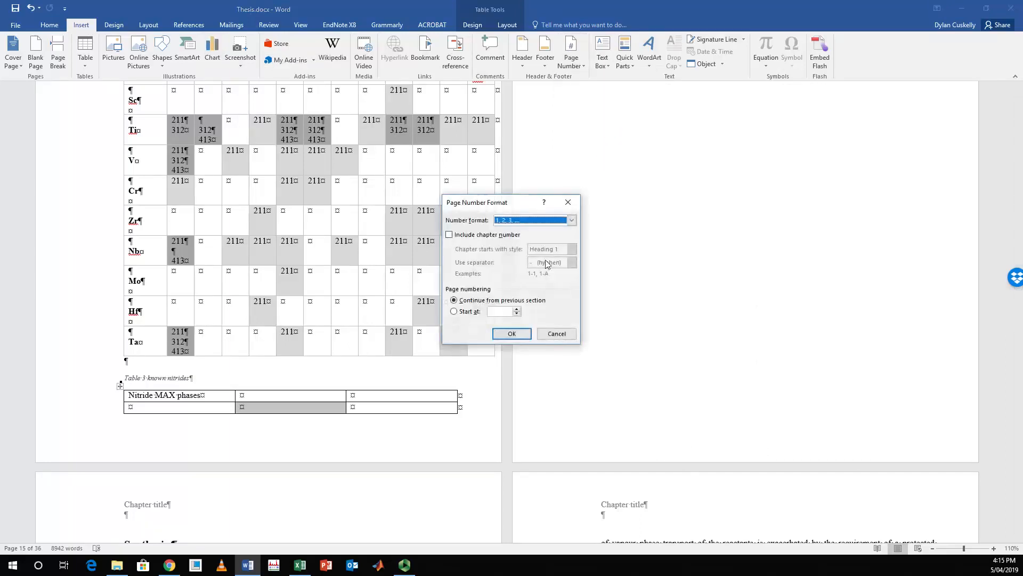
click(564, 223)
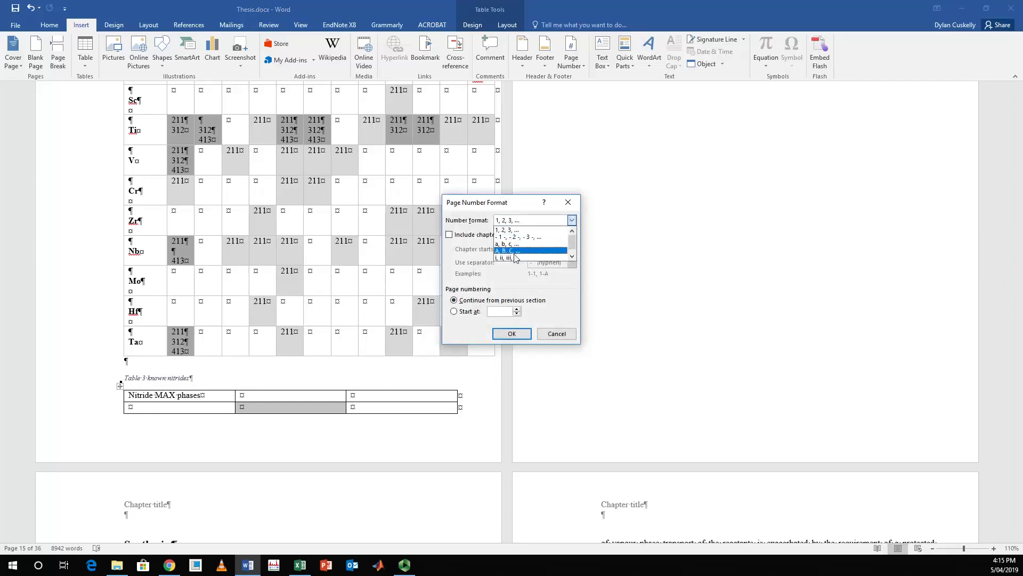
click(480, 248)
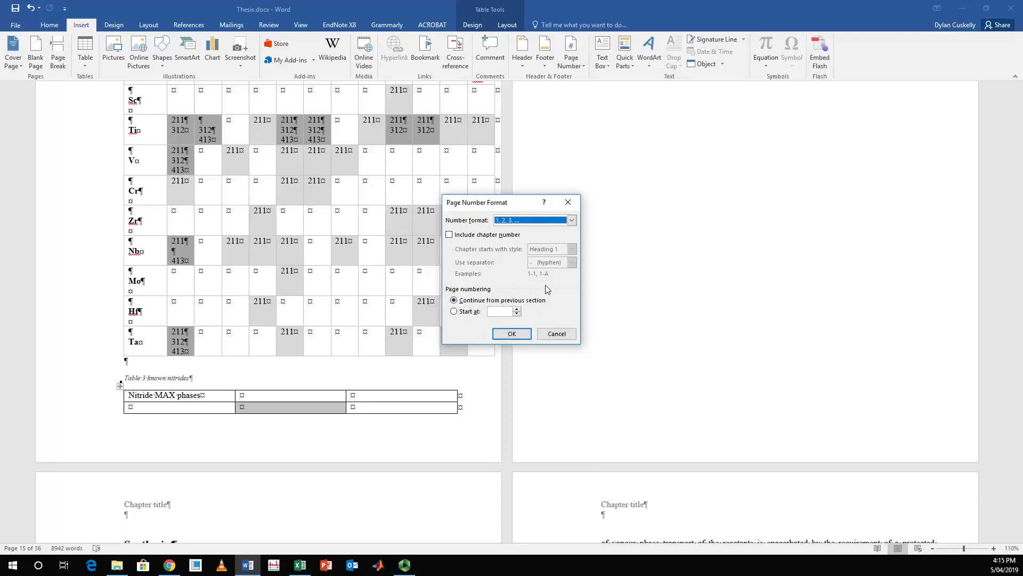
click(556, 333)
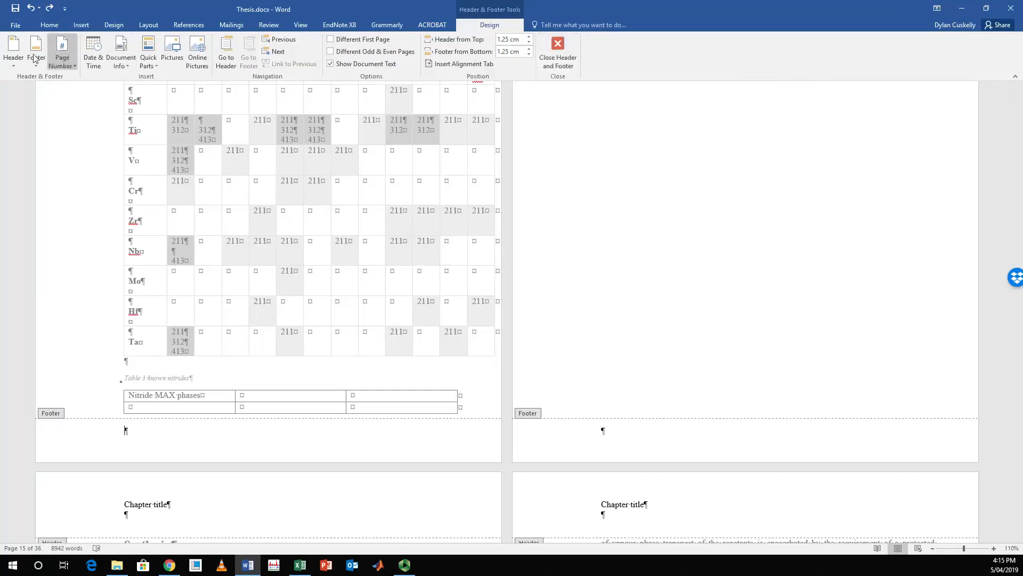
Step: Insert page numbers at the bottom of the page in the Plain Number 3 style and return to the body text
click(62, 56)
mouse_move(126, 91)
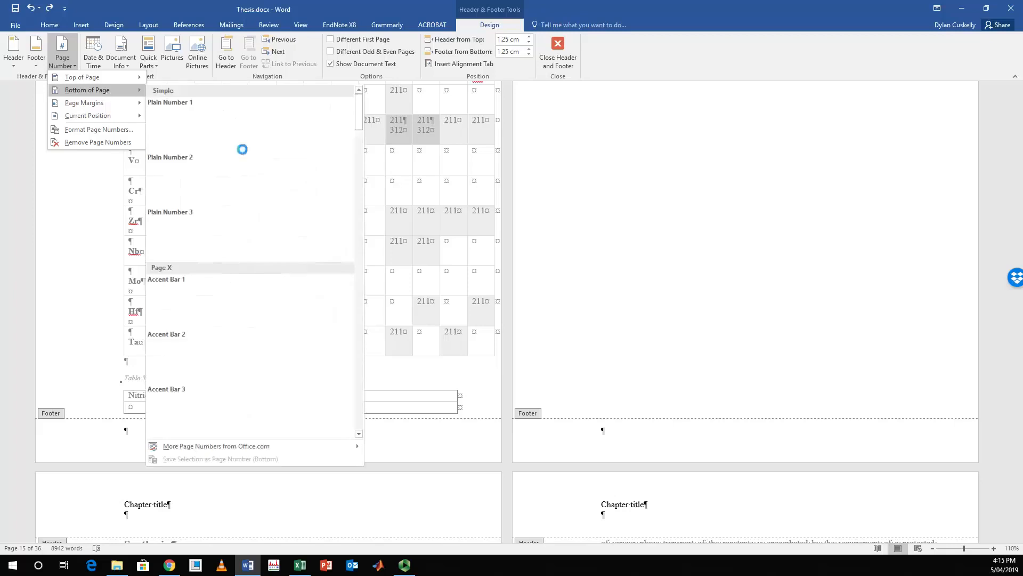
click(235, 251)
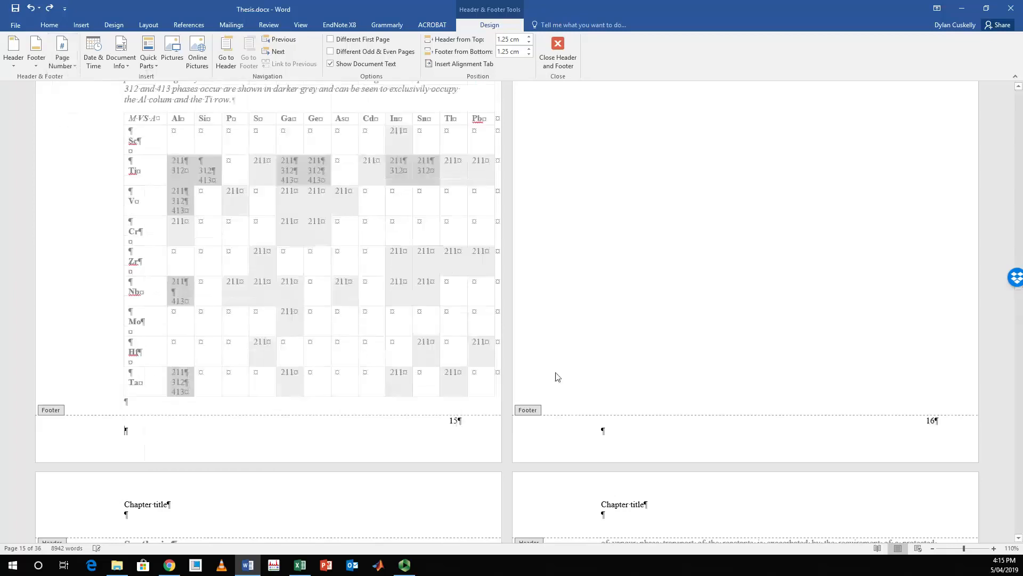
double_click(620, 351)
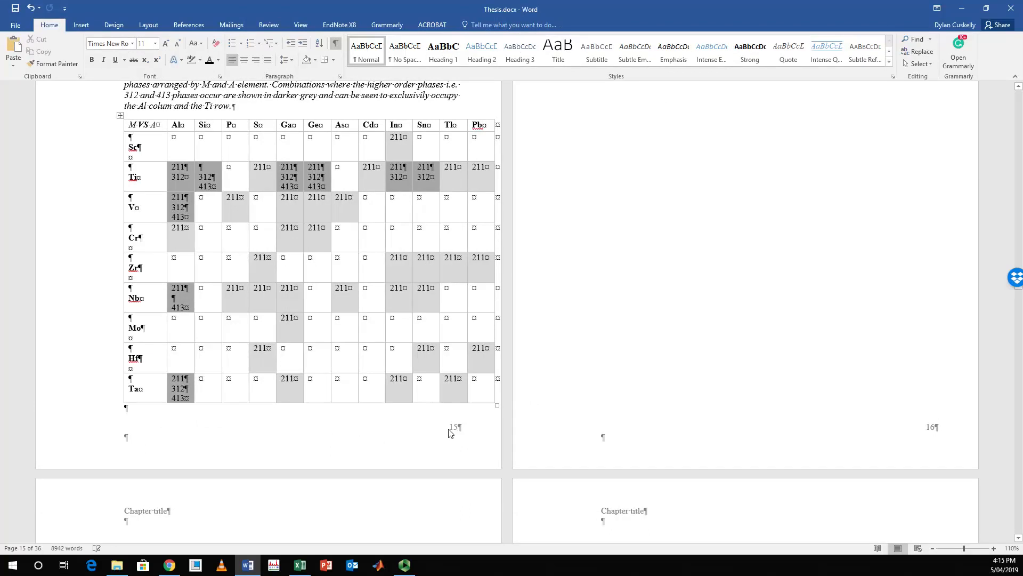
Step: Add a new paragraph after the unit cell paragraph and insert the equation 56 = 7 * 8 there
click(70, 29)
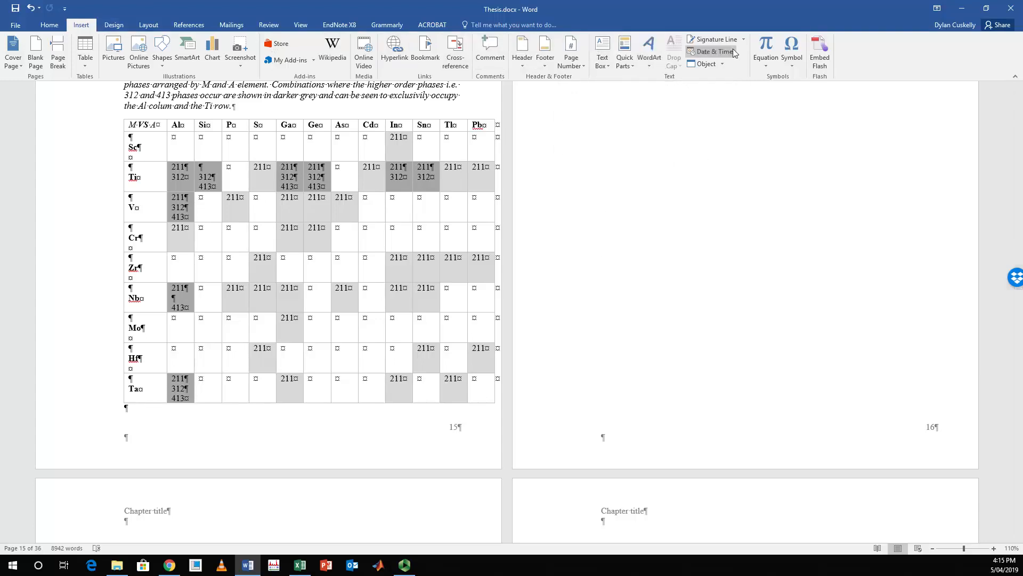
scroll(368, 229, up, 5)
scroll(368, 229, up, 3)
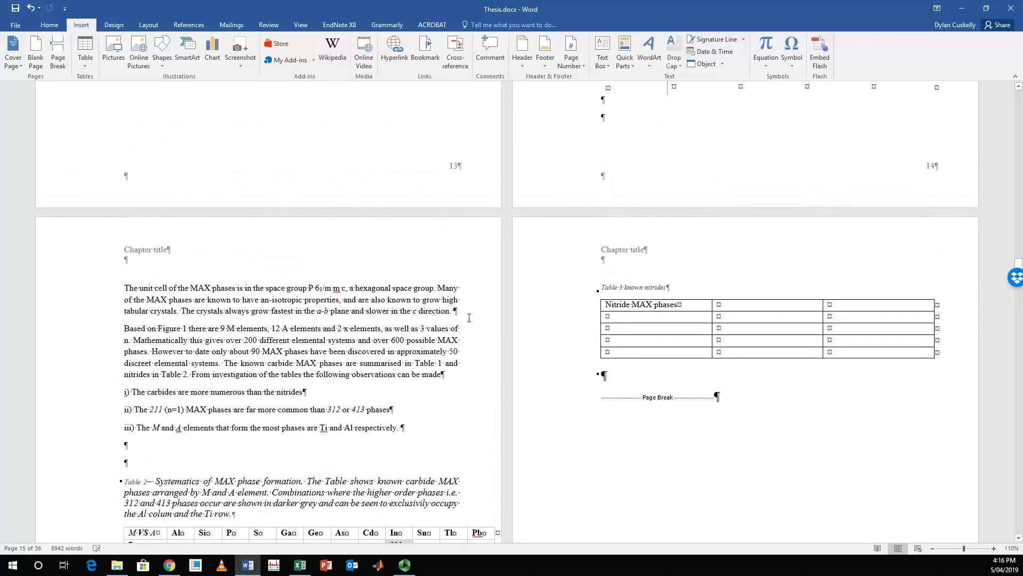
key(Return)
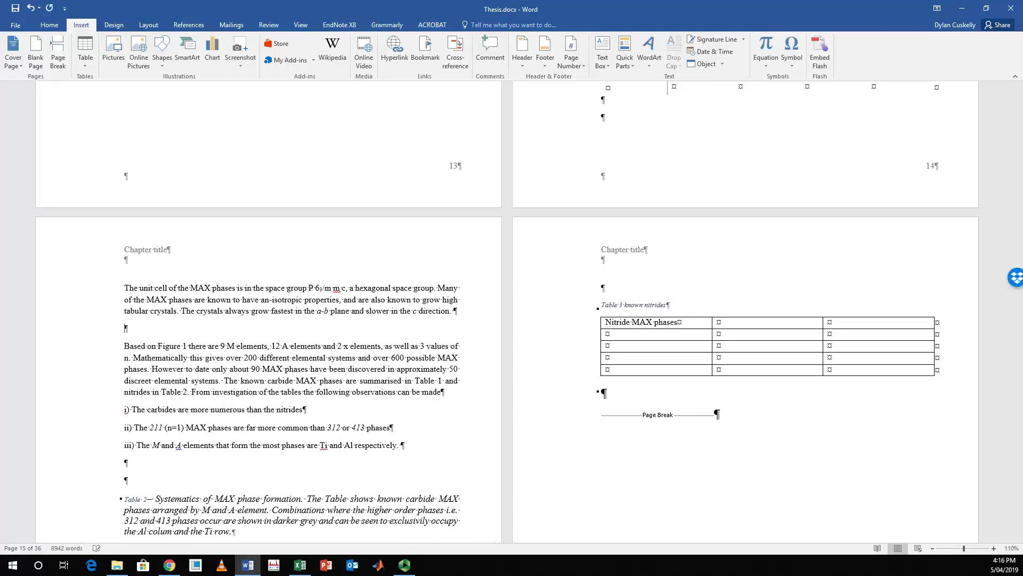
click(766, 44)
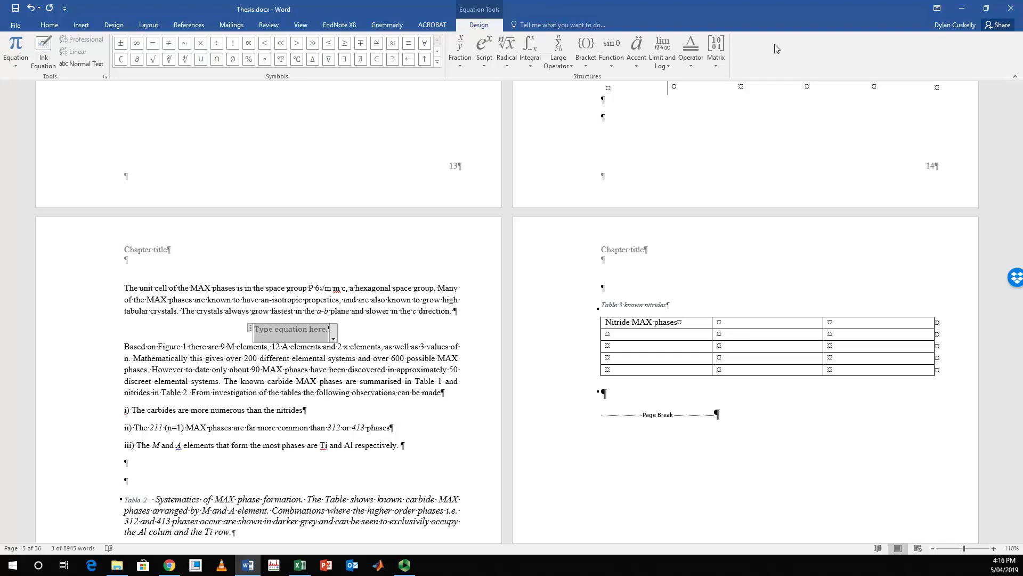
text(56)
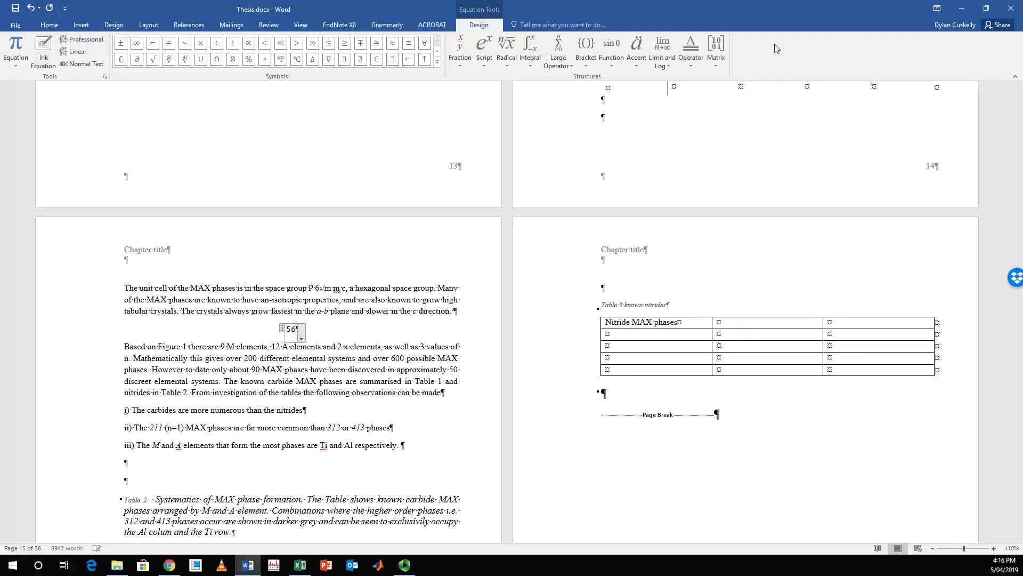
text( = 7 * 8)
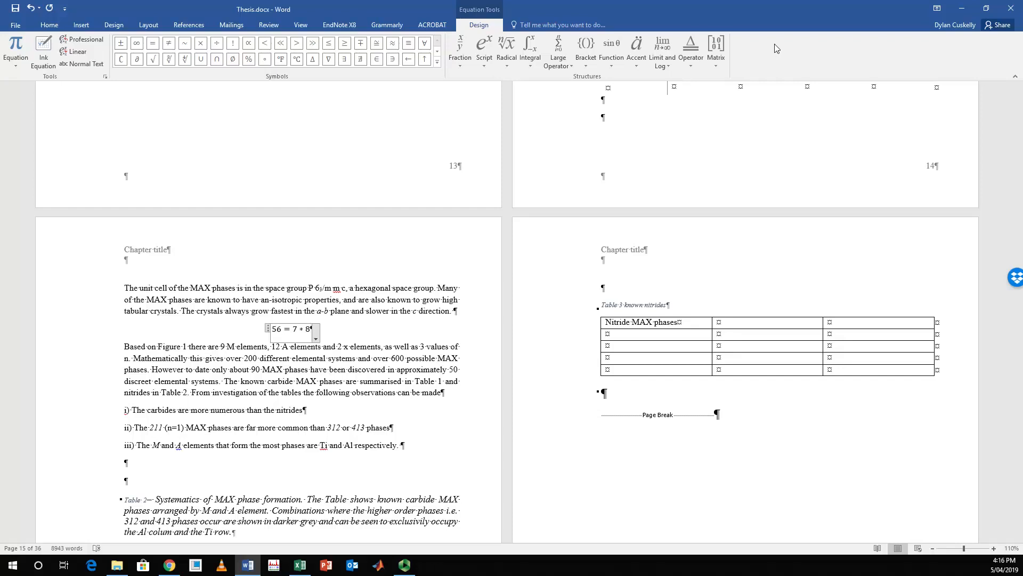
Step: Replace the asterisk in the equation with a multiplication sign so it reads 56 = 7 × 8
key(BackSpace)
key(BackSpace)
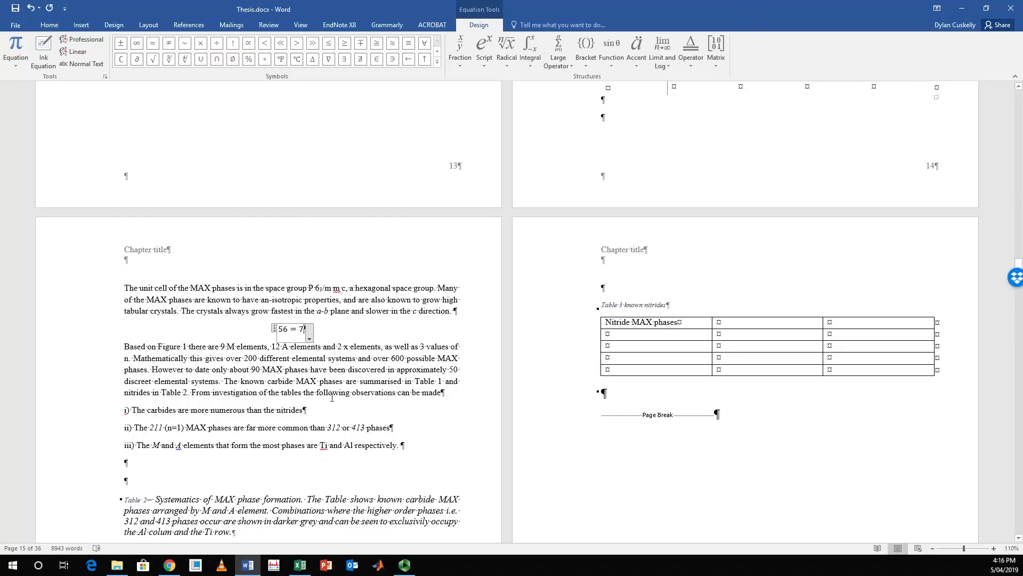
click(200, 45)
text(8)
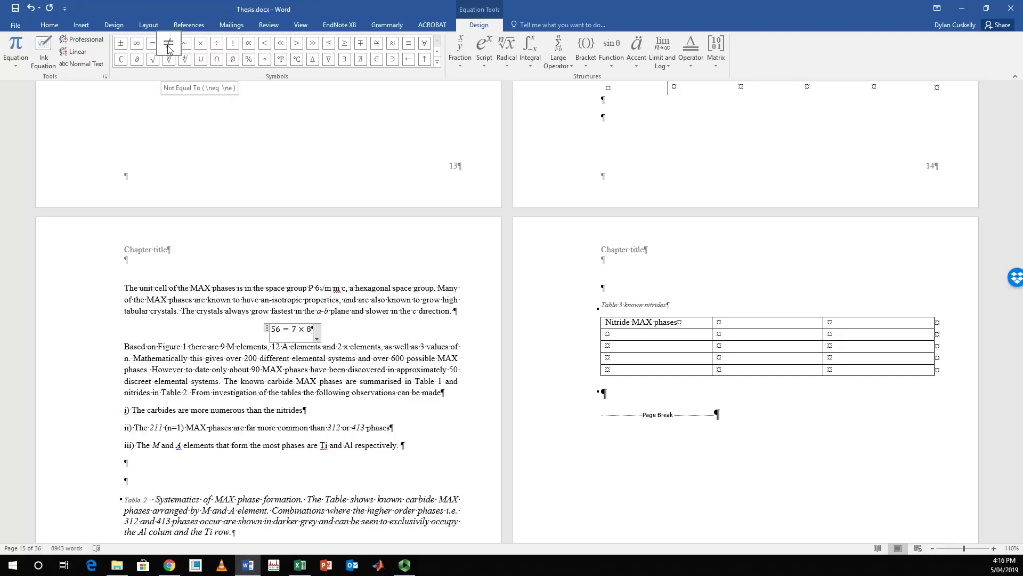
Step: Rewrite the equation as the fraction 56/7 = 8, keeping the 56 as numerator
key(BackSpace)
key(BackSpace)
key(BackSpace)
key(BackSpace)
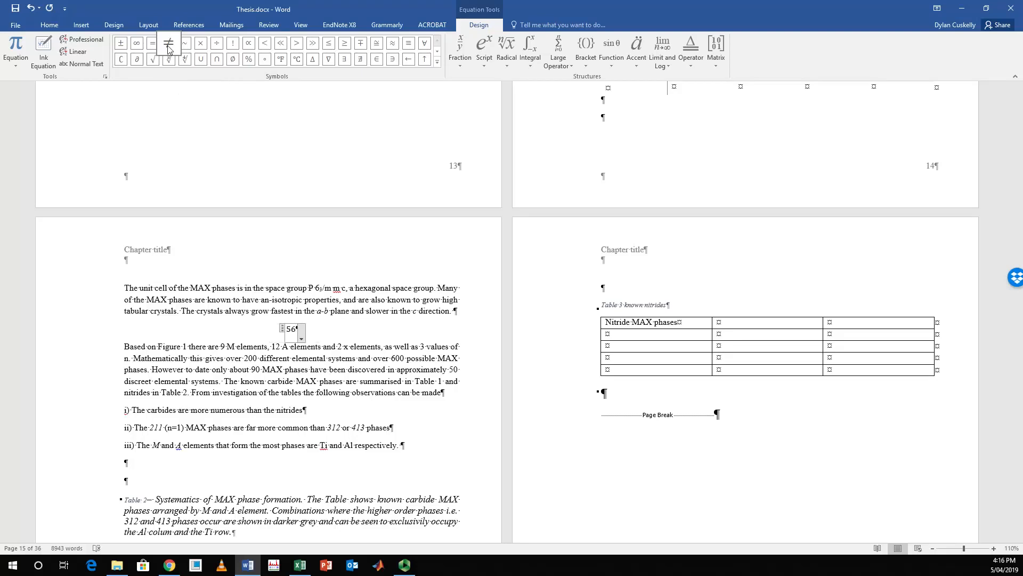
text(/7 = )
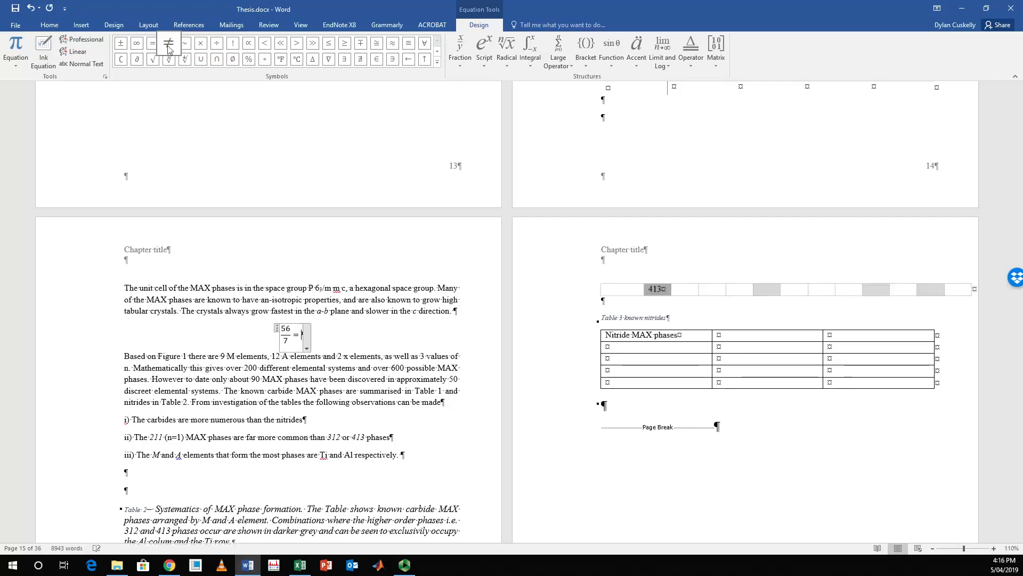
text(8)
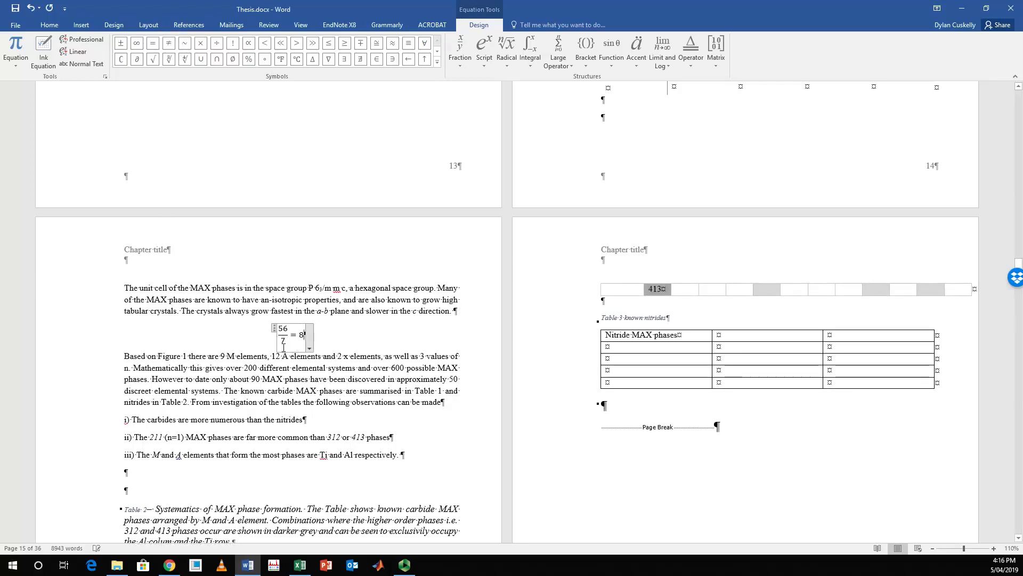
Step: Add an empty stacked fraction after the 8, with a superscript in its numerator and a nested fraction in the exponent
click(468, 50)
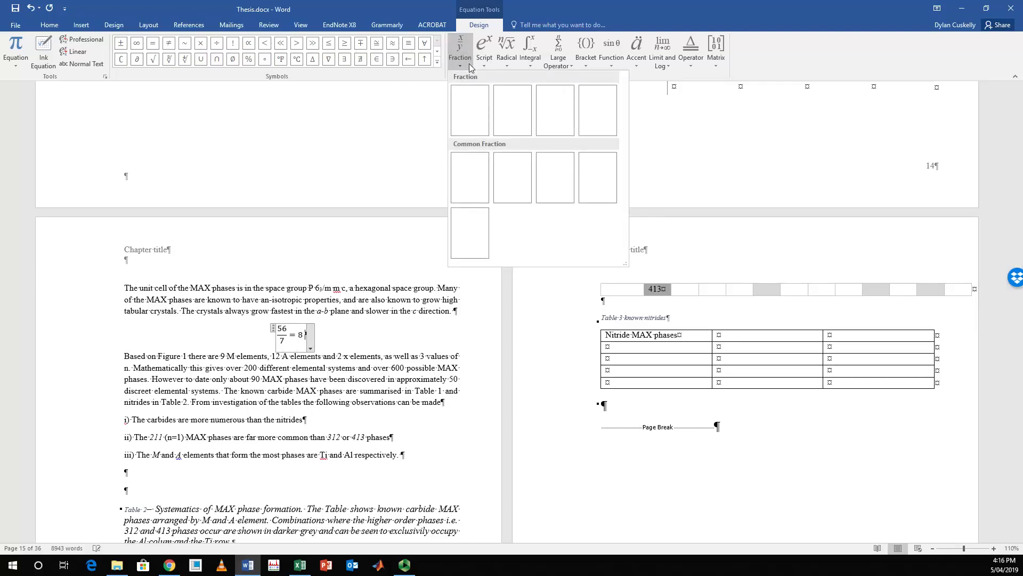
click(469, 110)
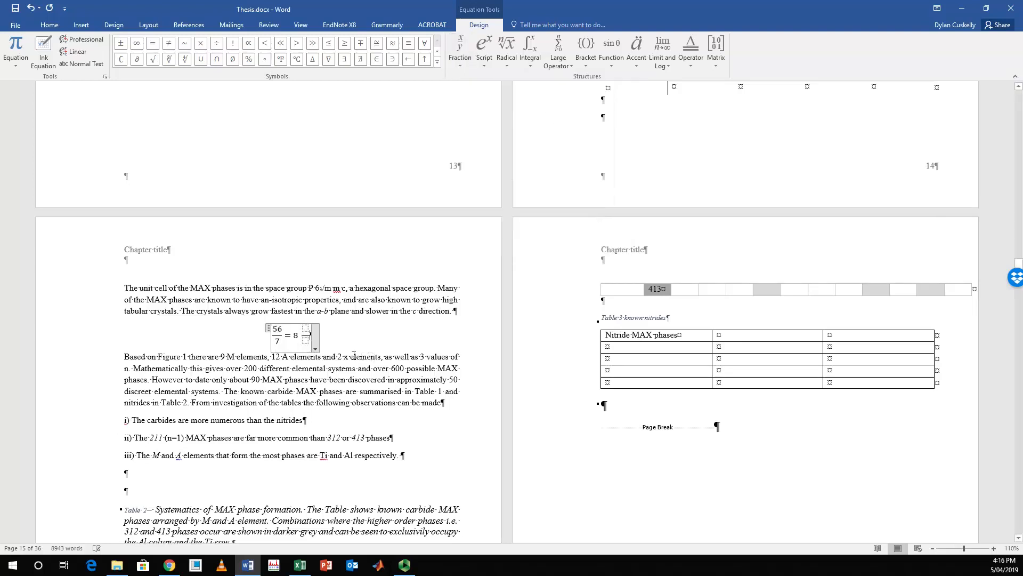
click(306, 329)
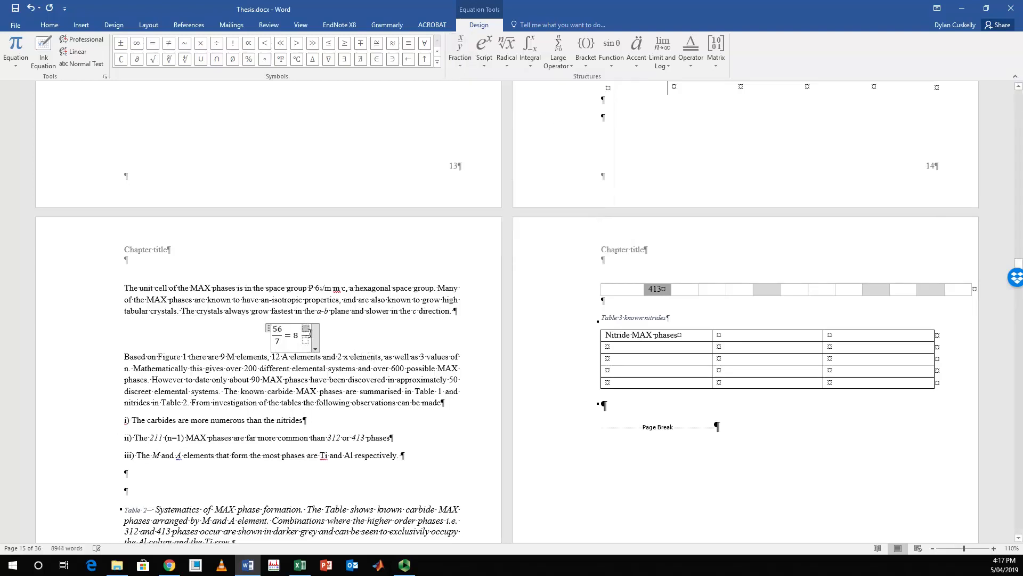
click(462, 51)
click(500, 103)
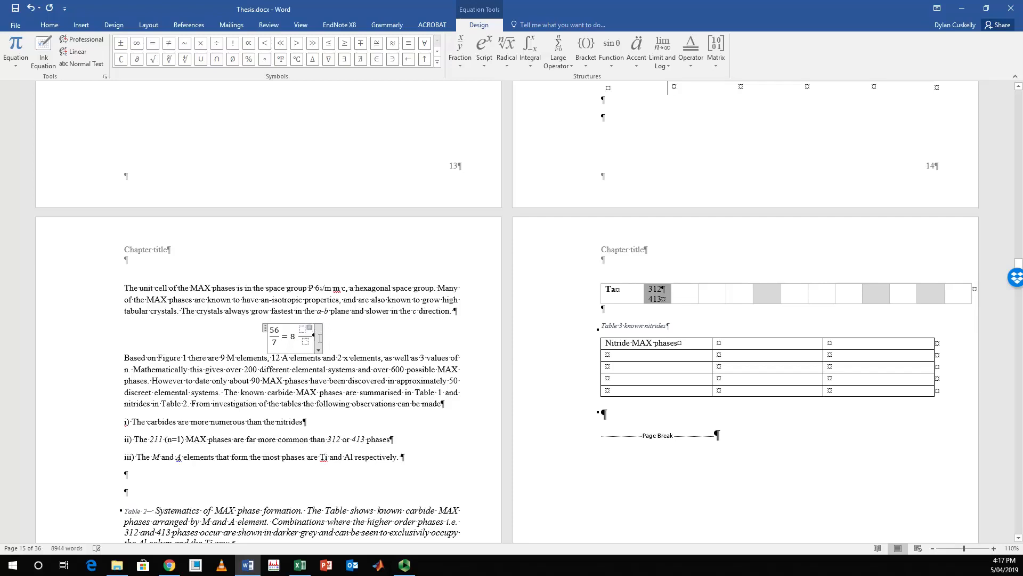
click(459, 46)
click(496, 107)
click(372, 363)
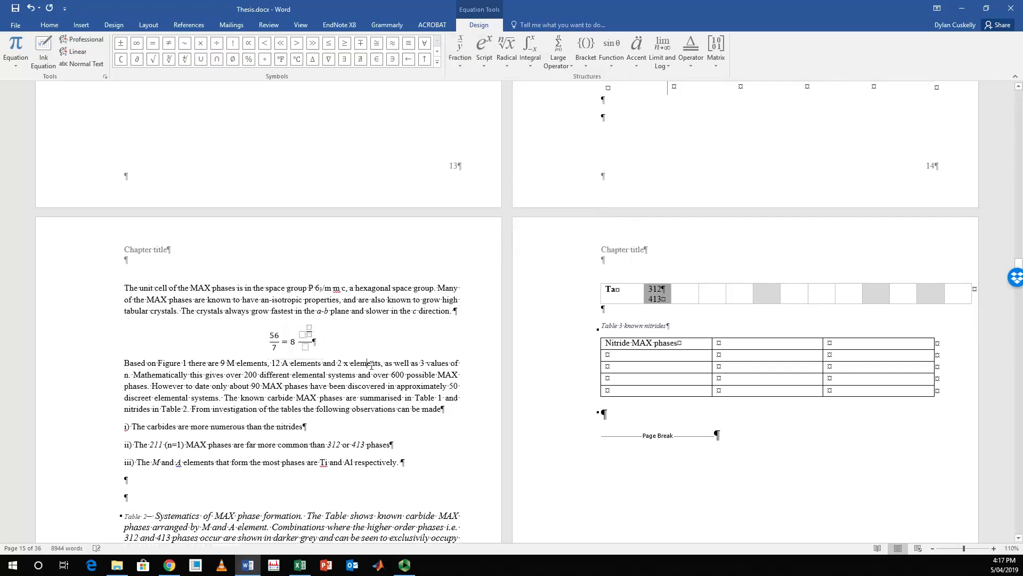
Step: Fill the new fraction's numerator with base 7 and enter 12 in its exponent before the nested fraction
click(305, 335)
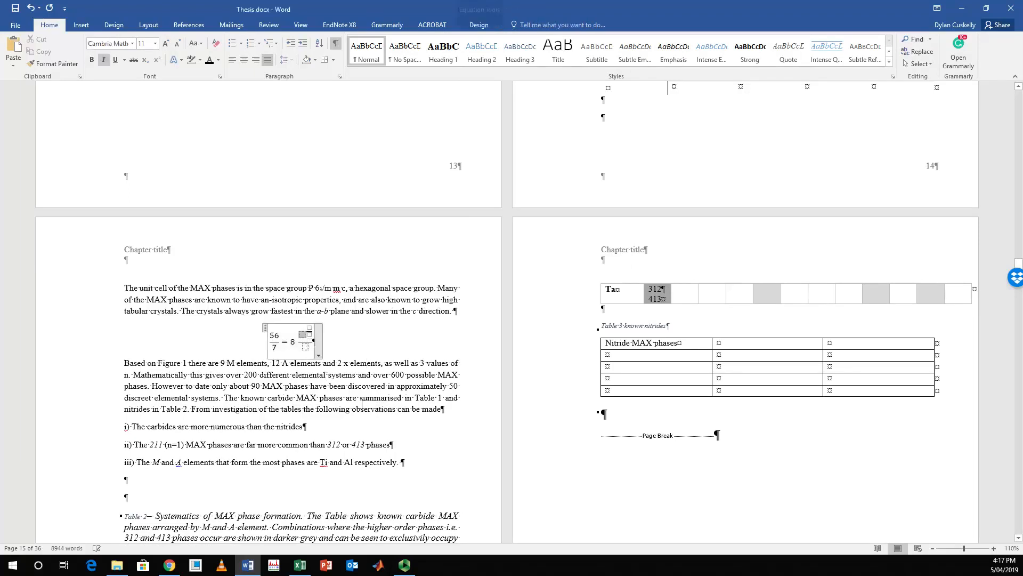
text(7)
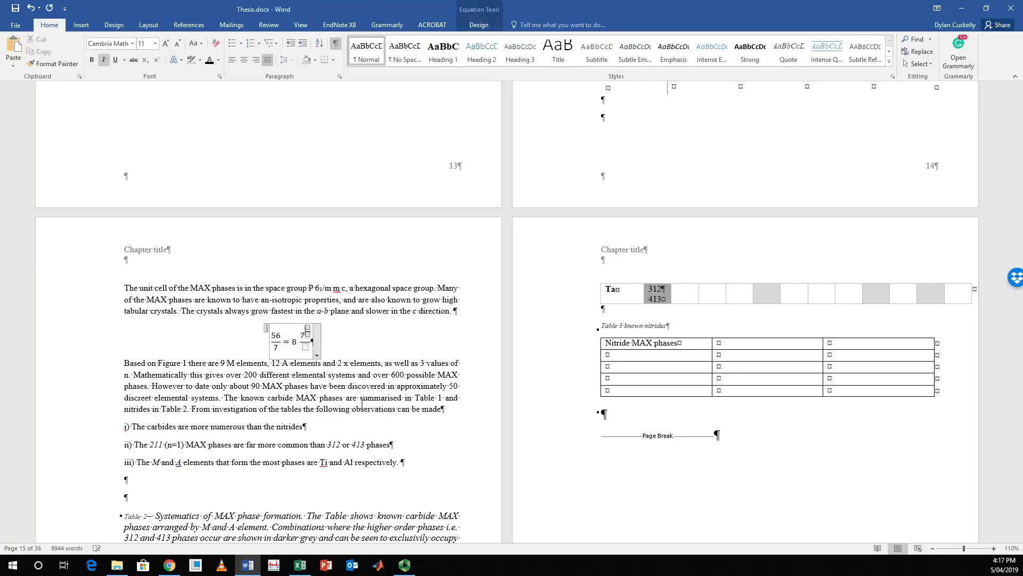
text(^12)
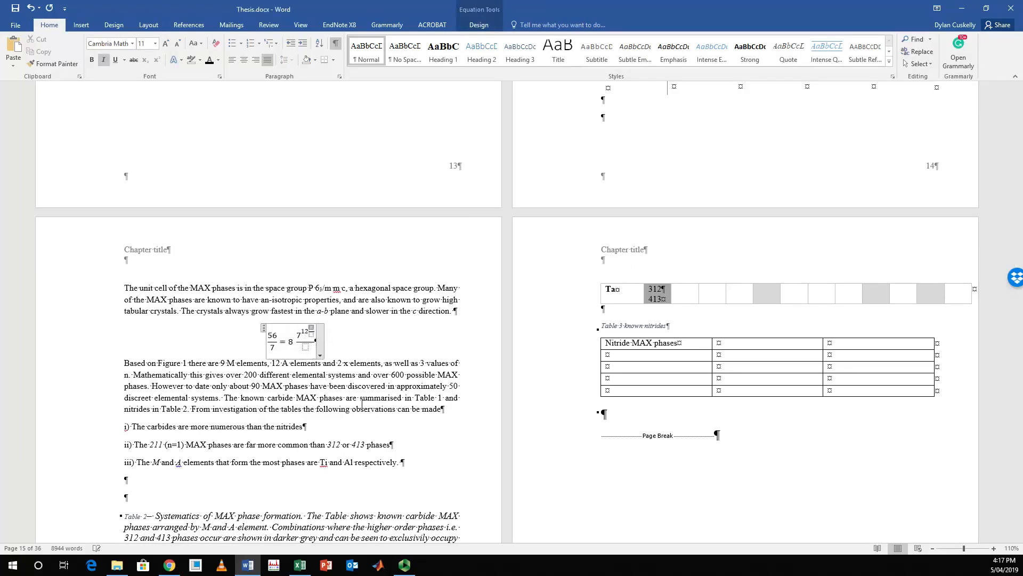
Step: Fill the nested fraction in the exponent with 3 as numerator and 7843 as denominator
text(^3)
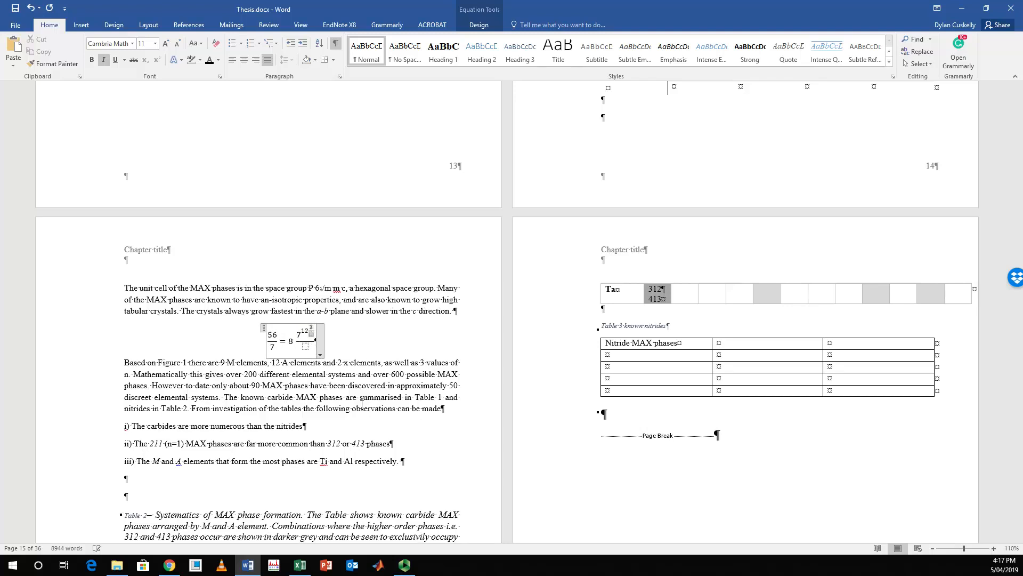
key(Down)
text(7843)
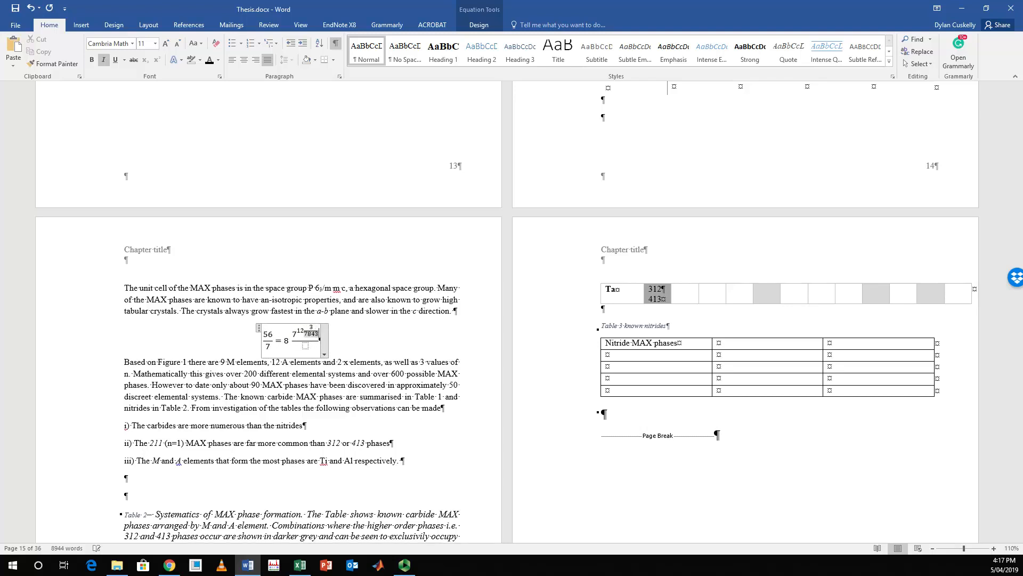
click(374, 385)
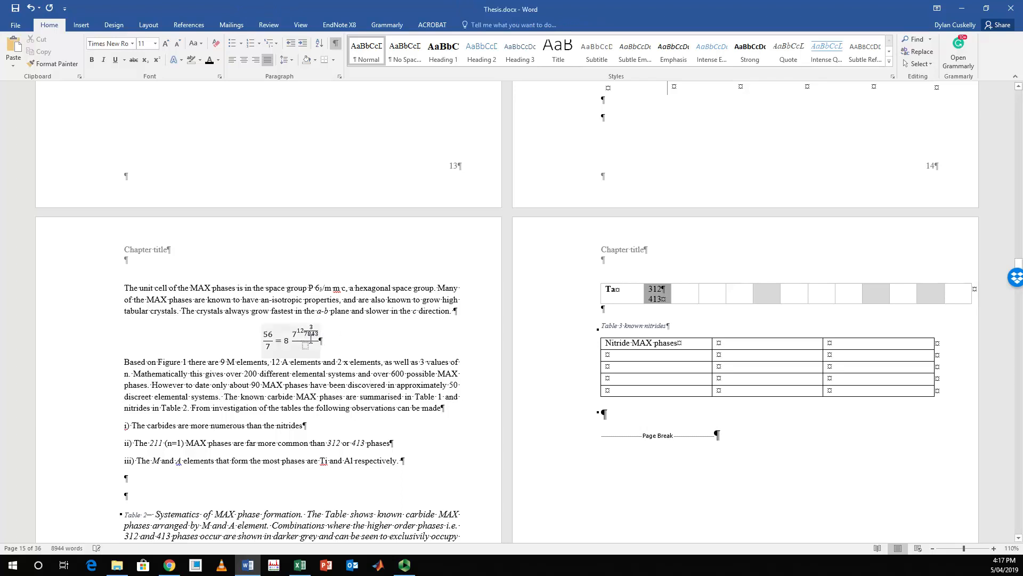
click(311, 339)
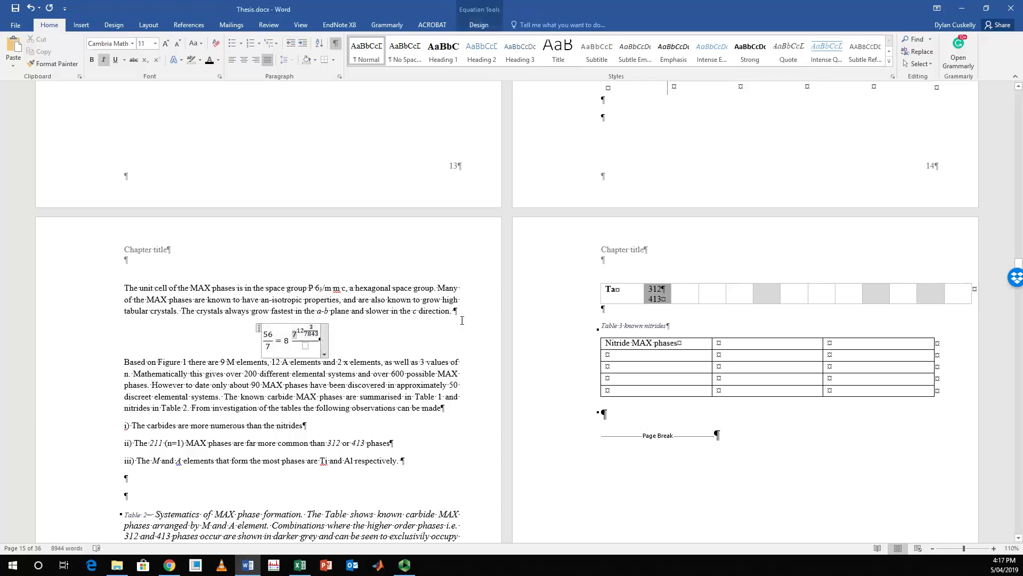
Step: Add blank paragraphs below the equation and insert a θ symbol on one, followed by two more new paragraphs
click(424, 342)
key(Return)
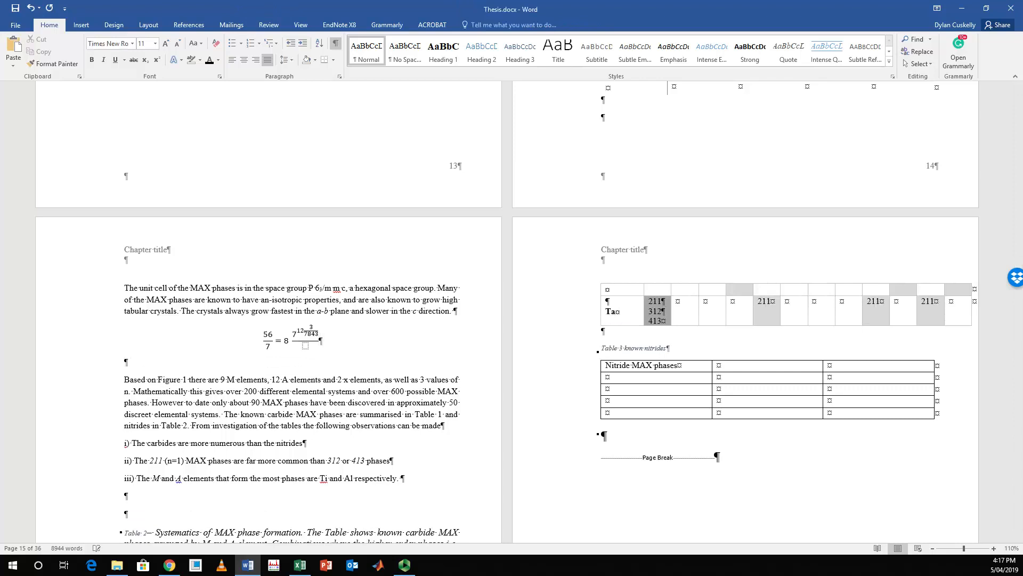
key(Return)
key(Return)
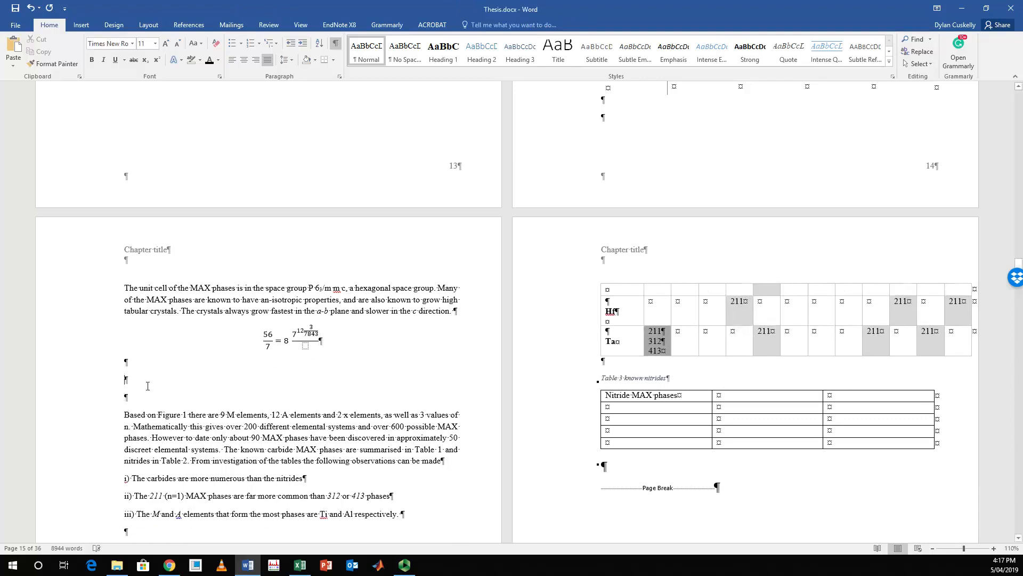
click(81, 25)
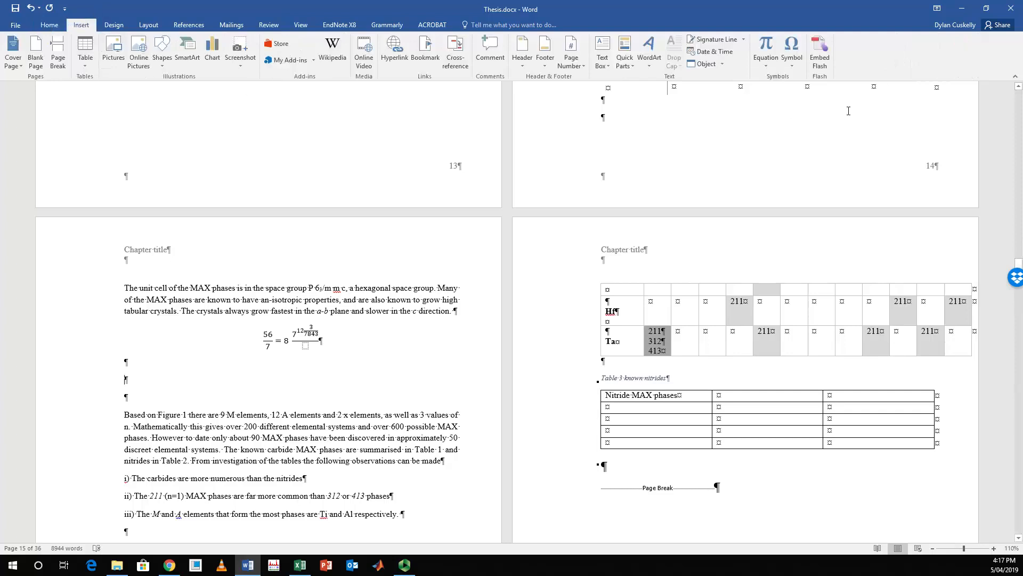
click(790, 49)
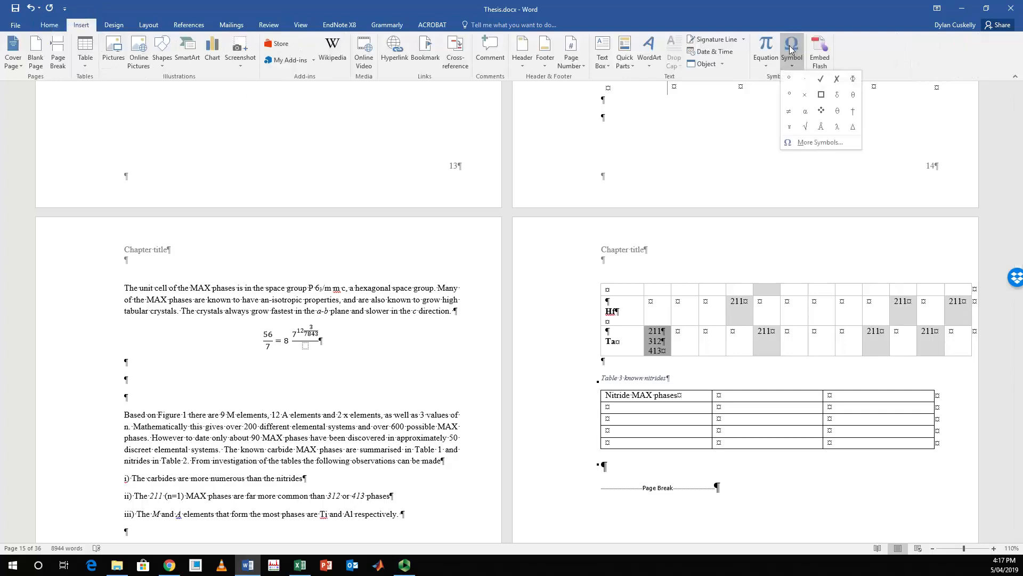
click(837, 110)
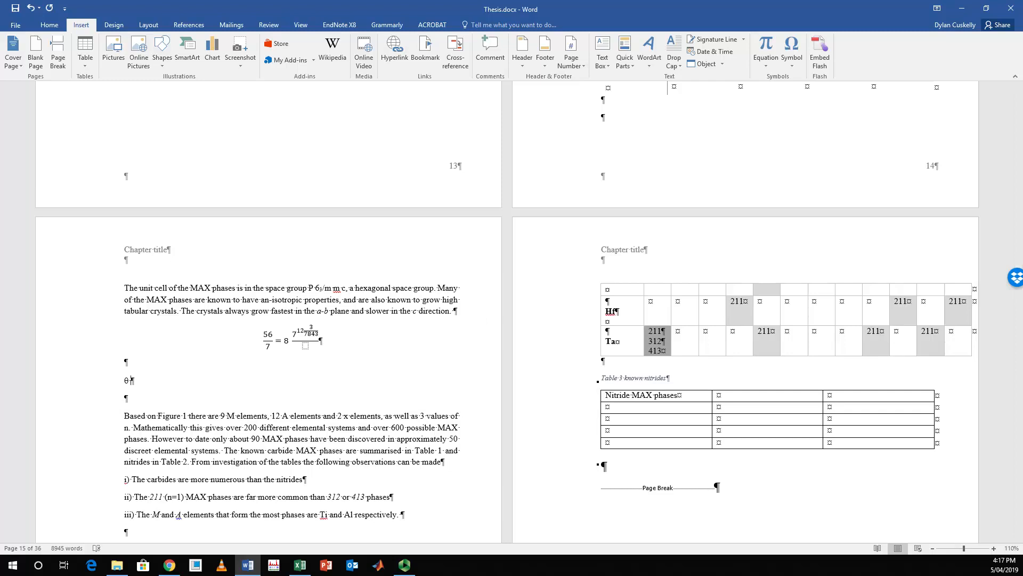
key(Return)
key(Return)
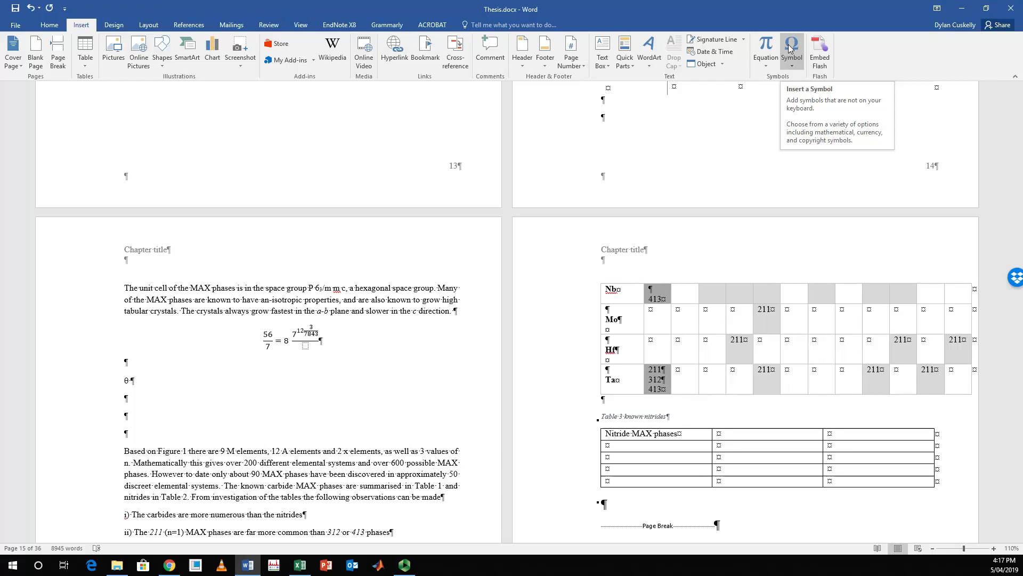
key(alt+equal)
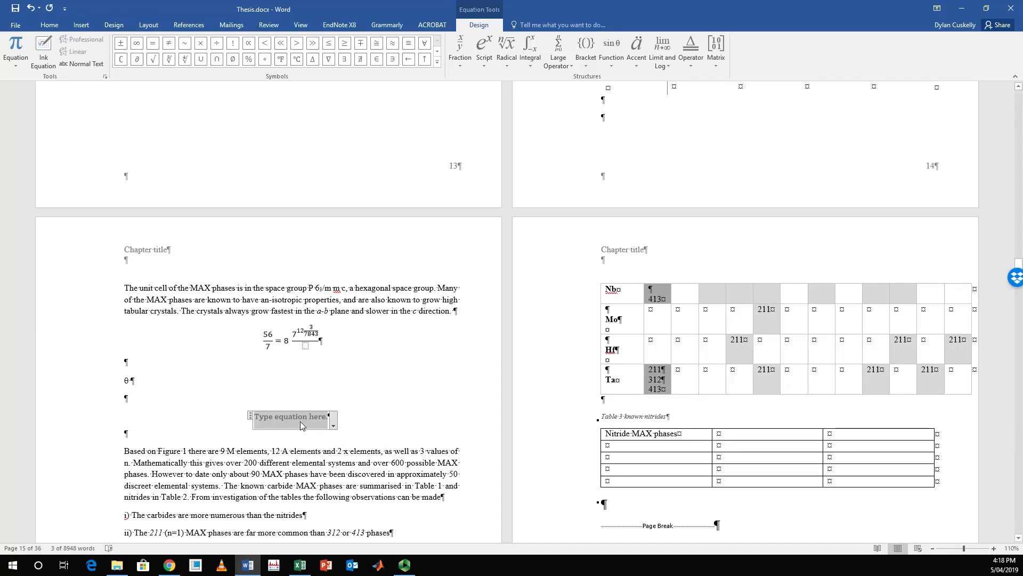
text(/bet)
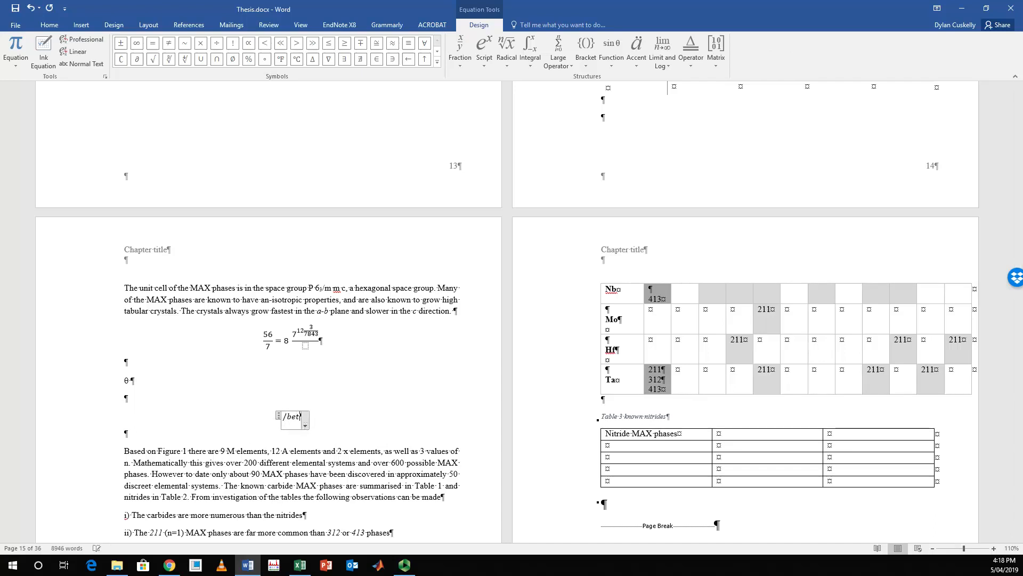
text(a)
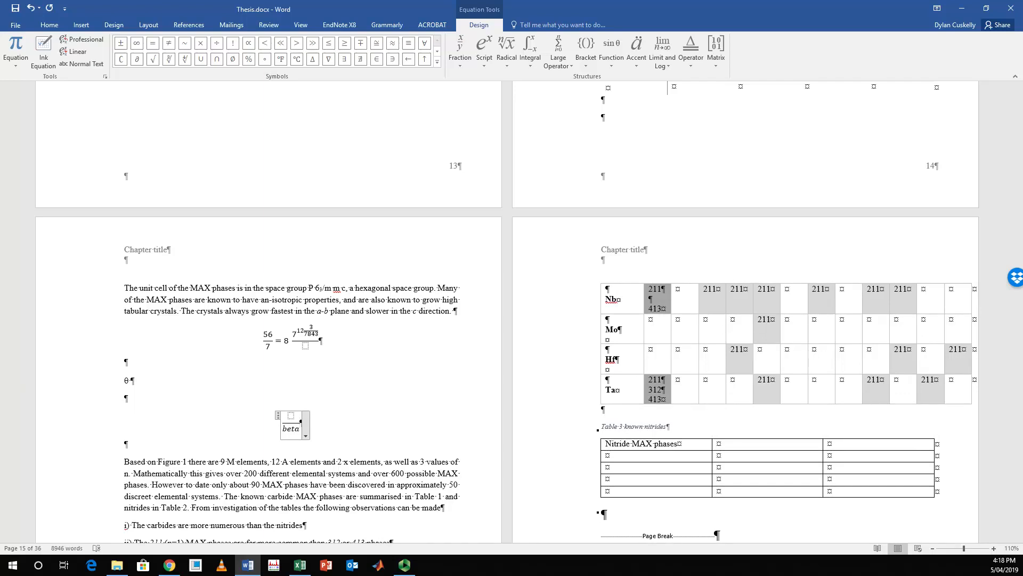
key(BackSpace)
key(BackSpace)
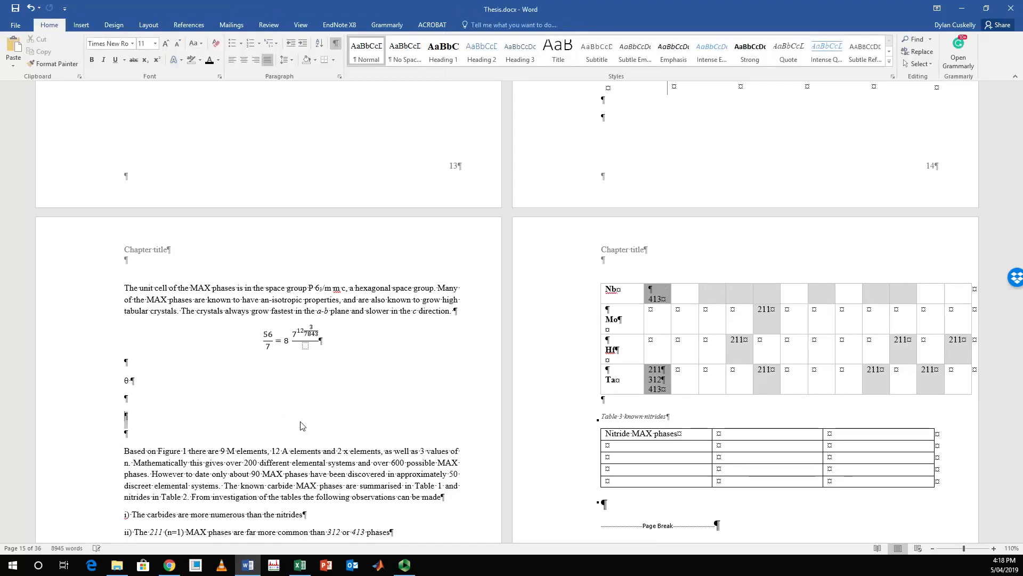
Step: Insert a new equation below the θ containing the Greek letter β, entered as \beta
key(alt+equal)
text(eta)
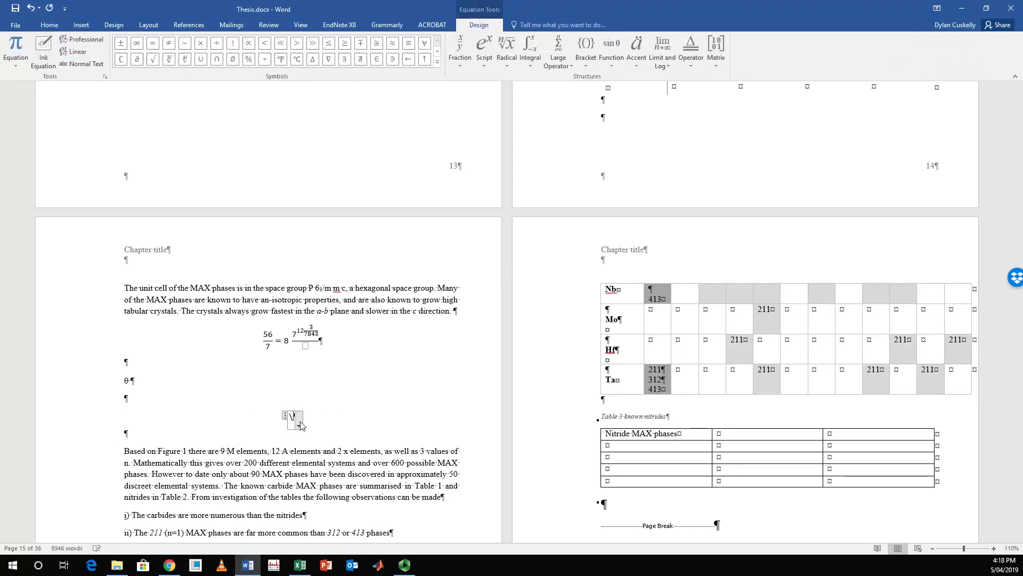
key(space)
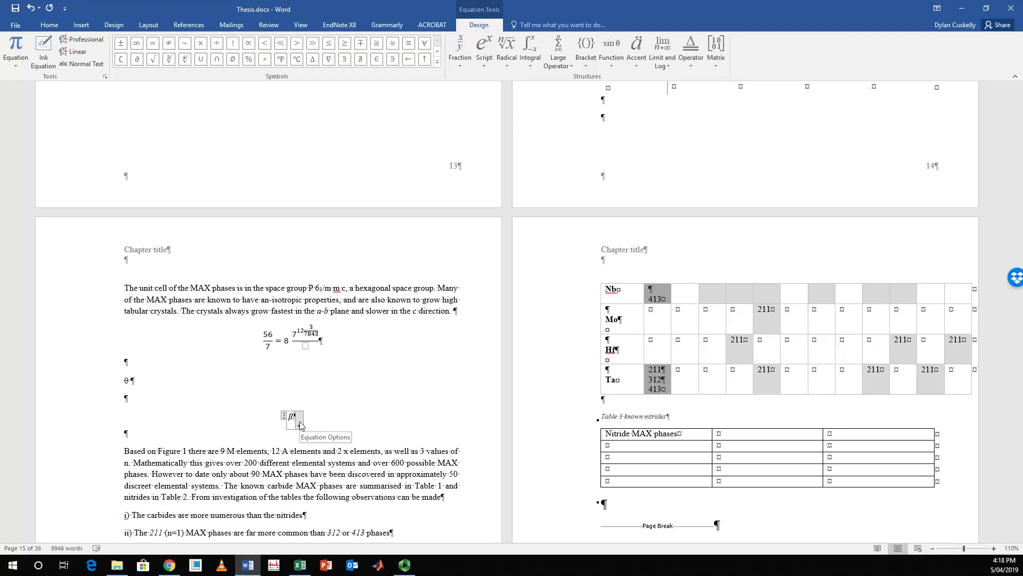
Step: Append two degree symbols separated by a space to the end of the paragraph ending "observations can be made"
click(464, 512)
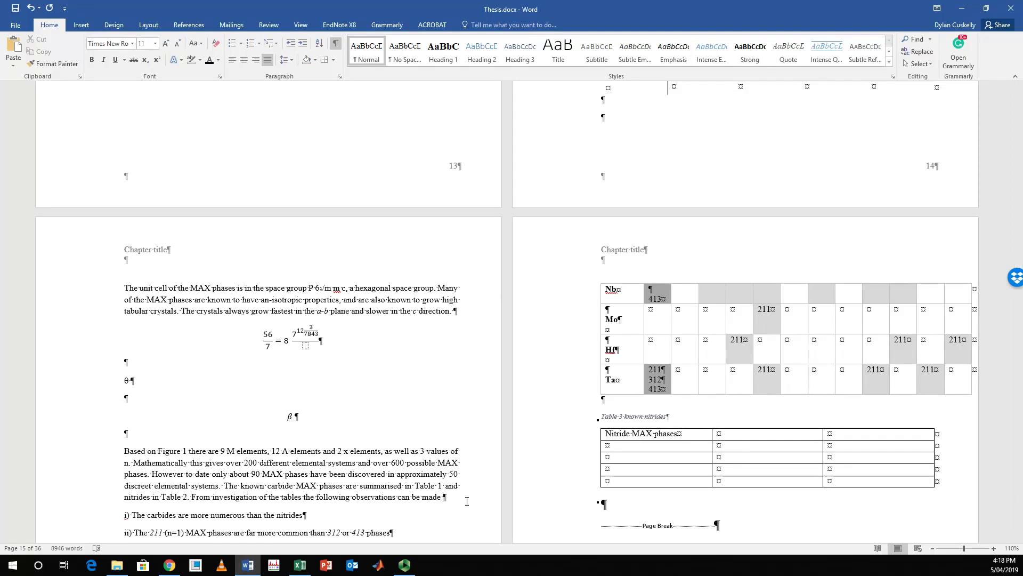
key(alt)
key(alt)
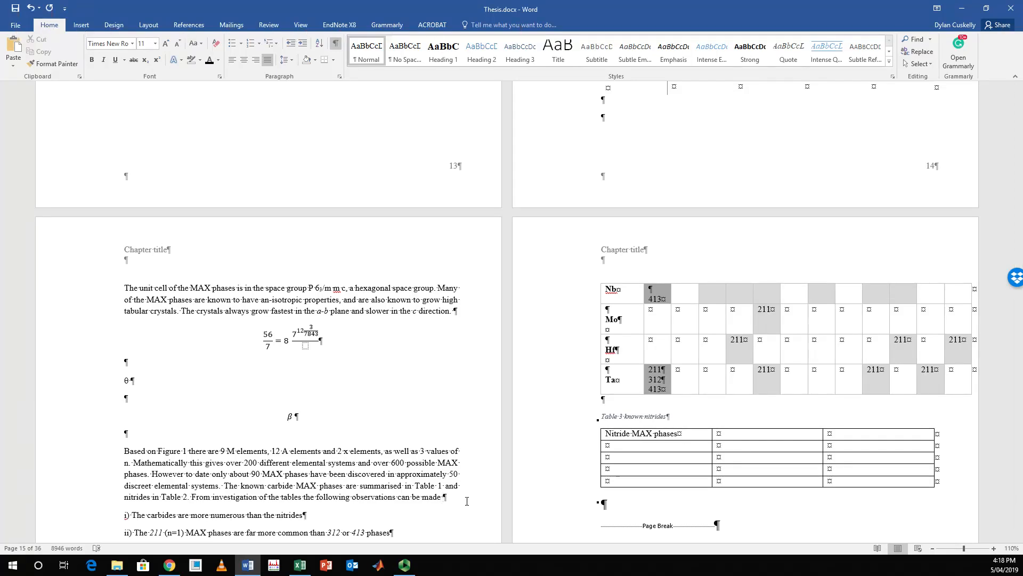
text(°)
ctrl+scroll(467, 501, up, 6)
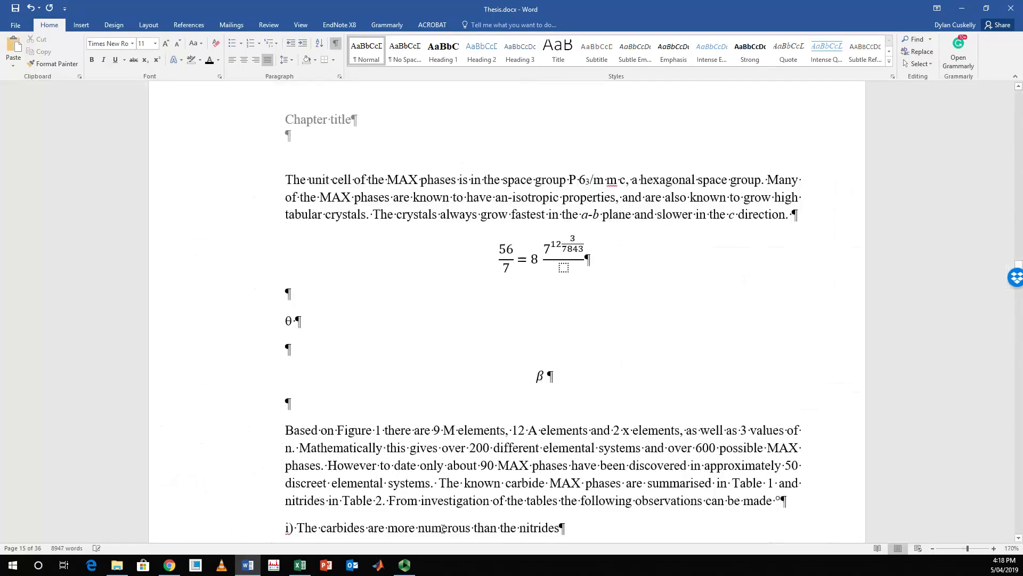
key(shift+Left)
key(Right)
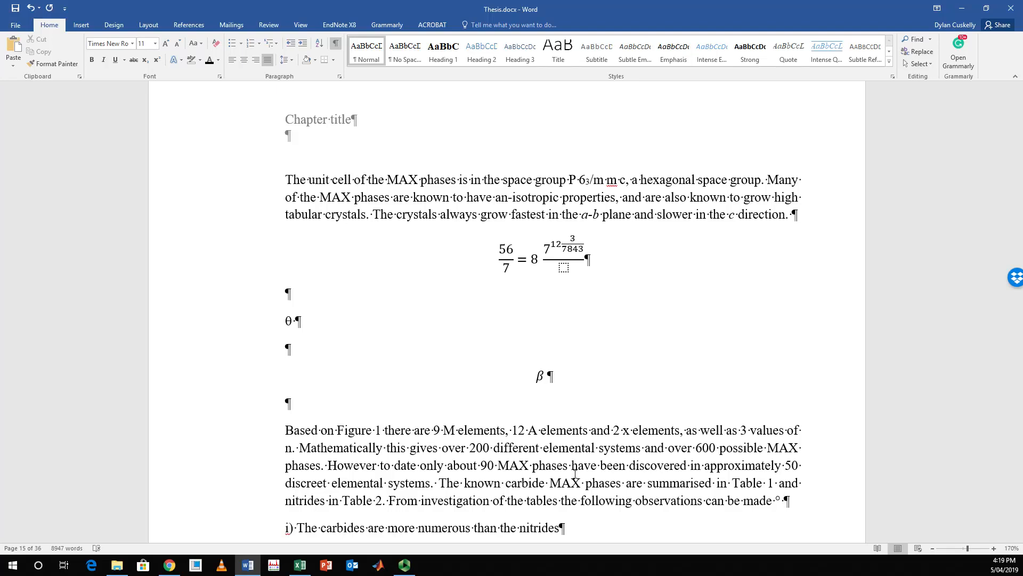
text(°)
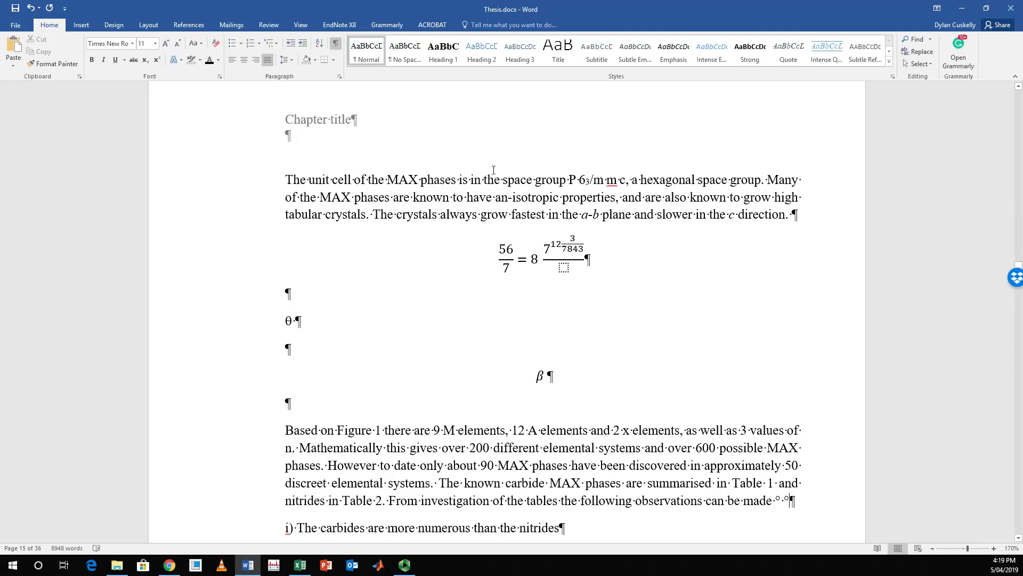
Step: Try the Narrow margin preset on the document and undo it
click(81, 25)
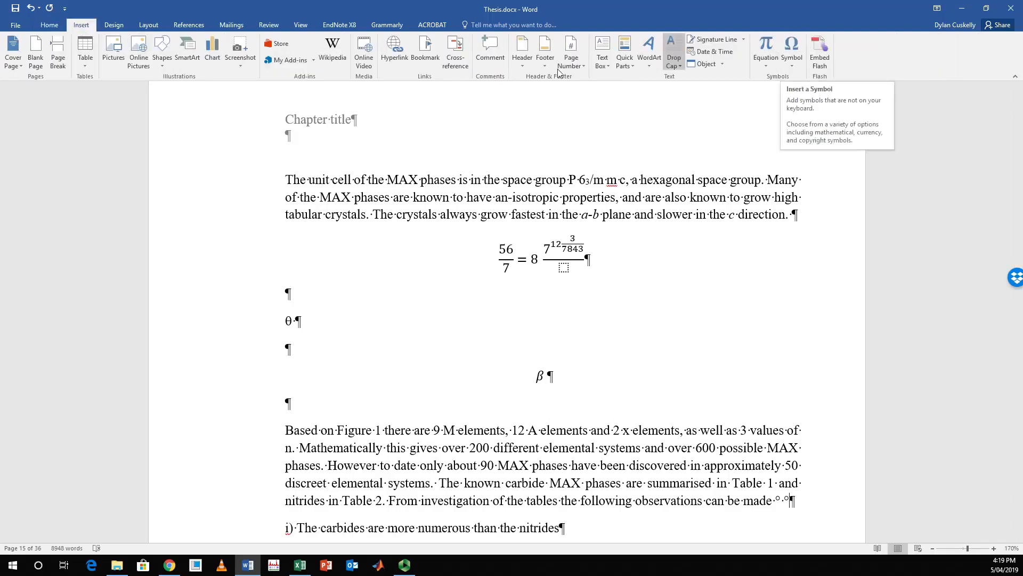
click(114, 25)
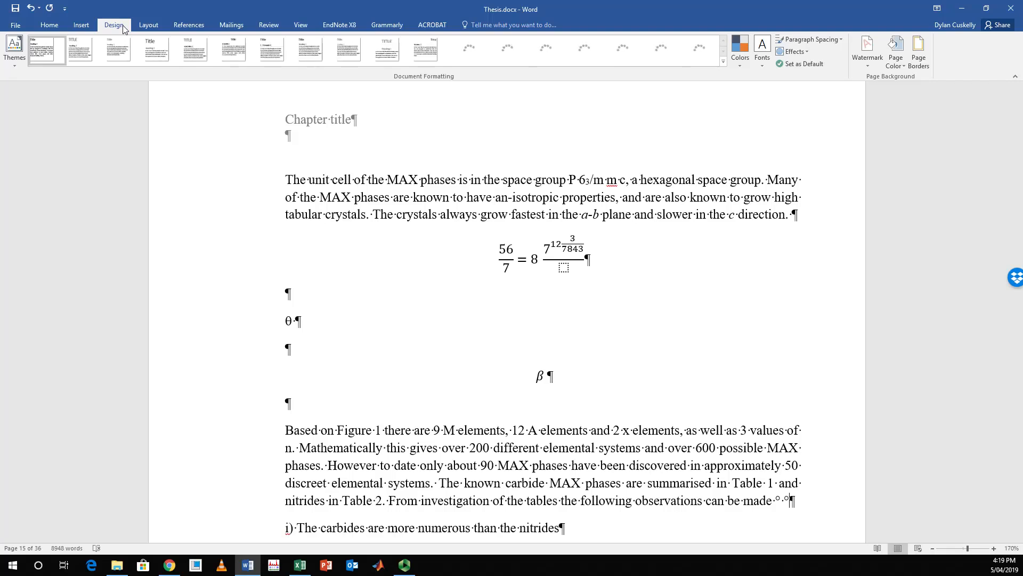
click(148, 25)
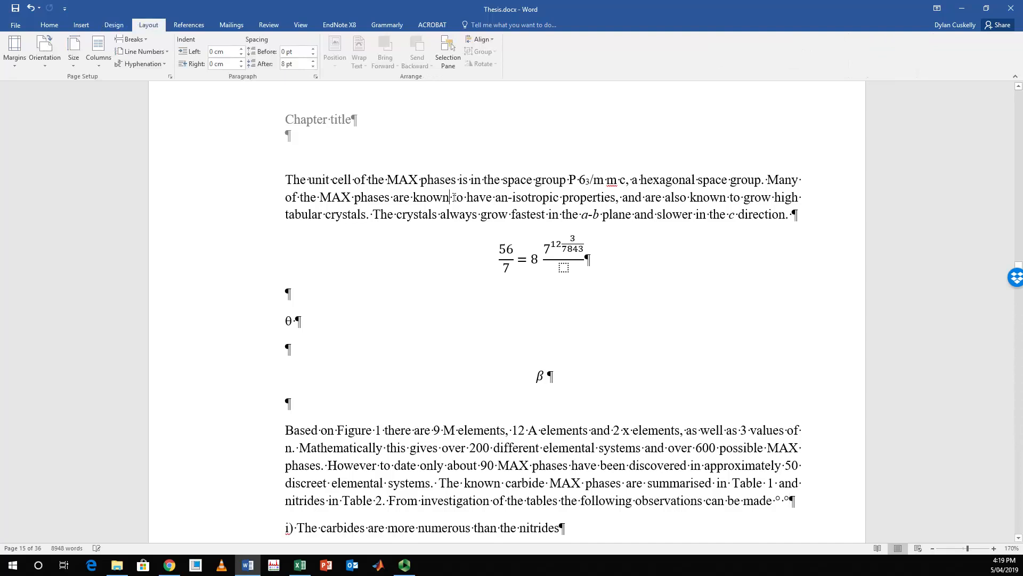
scroll(454, 197, down, 5)
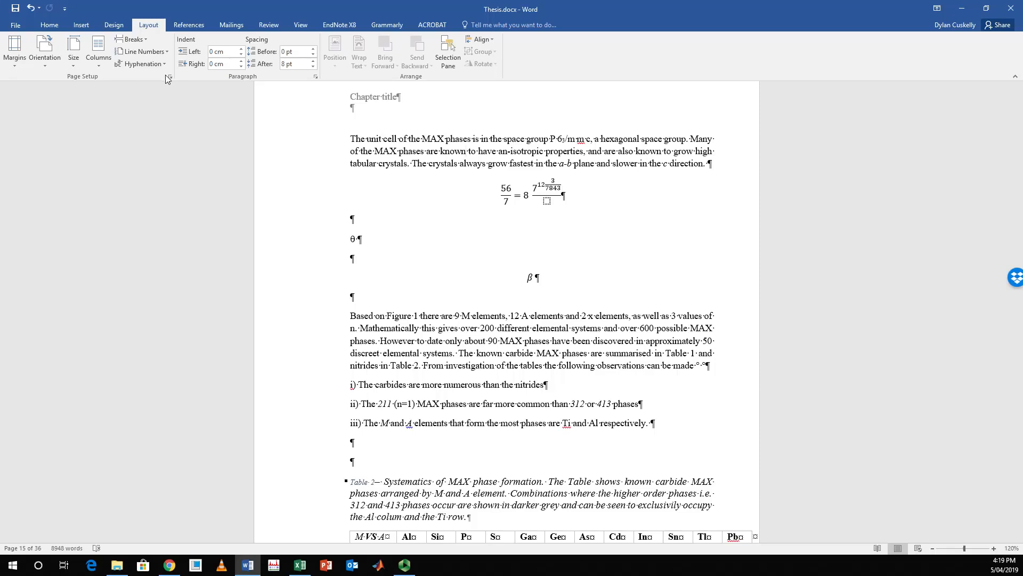
click(23, 63)
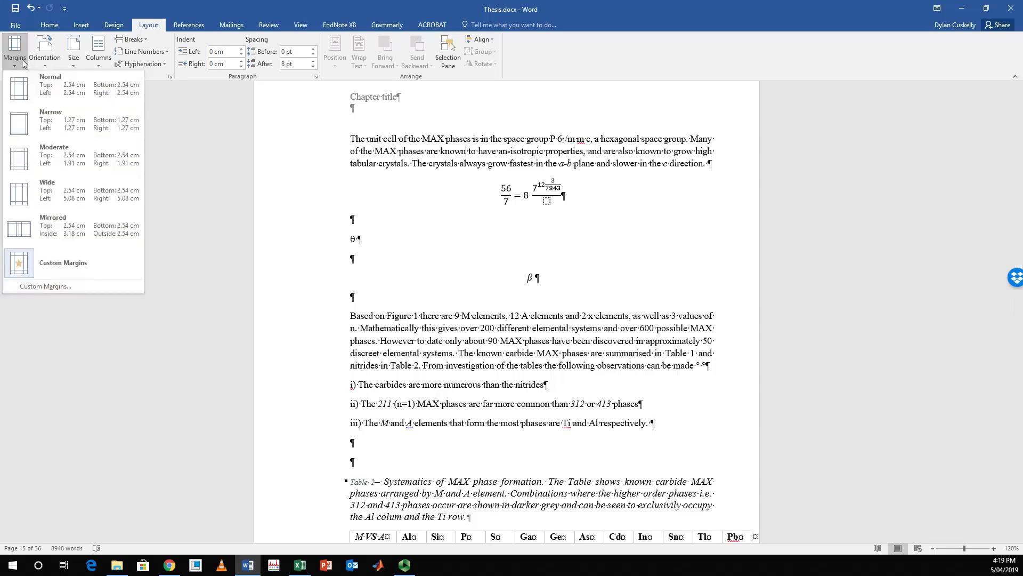
click(54, 118)
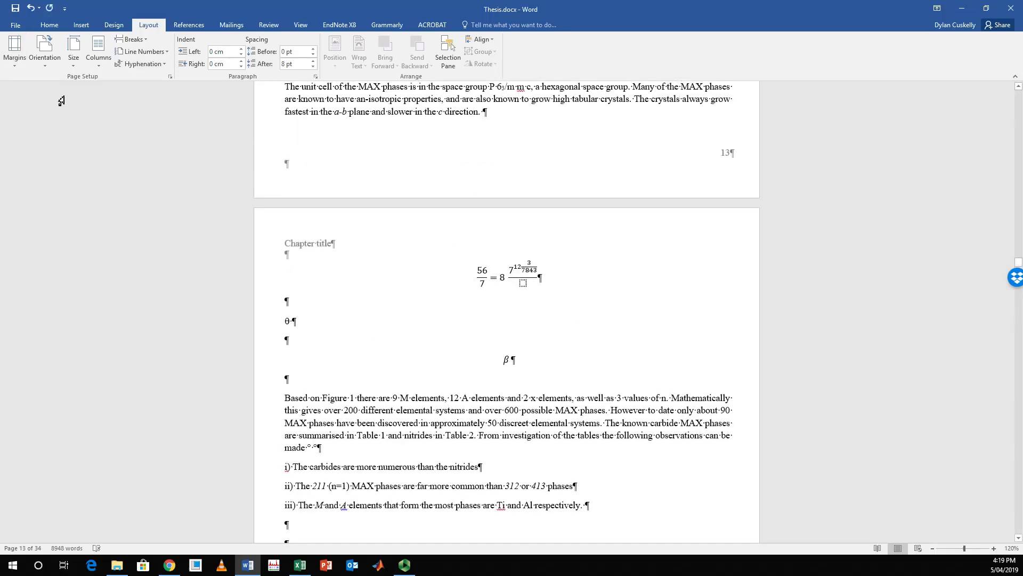
key(ctrl+z)
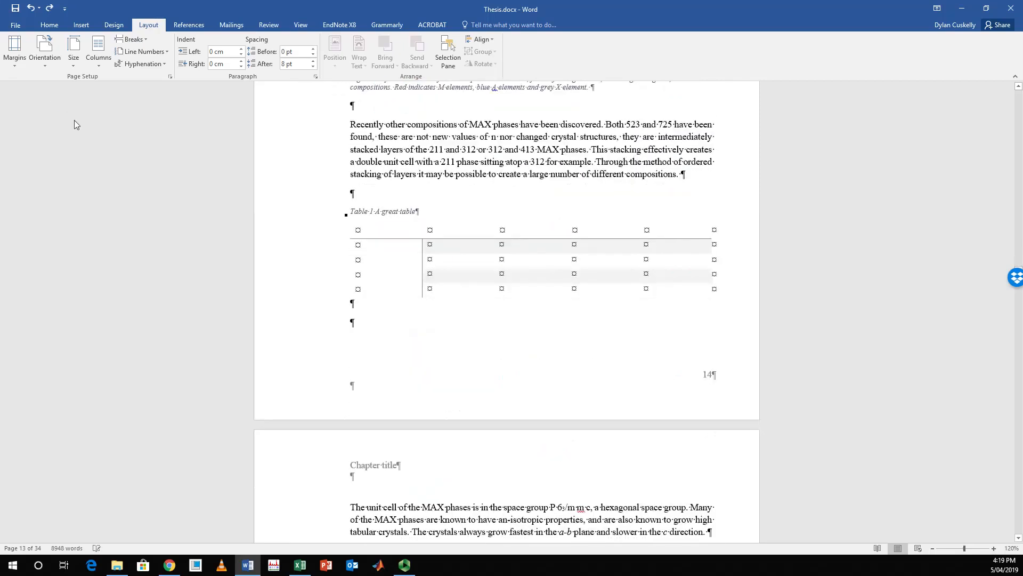
Step: Look through the available page margin, orientation, paper size and column options
scroll(499, 171, up, 5)
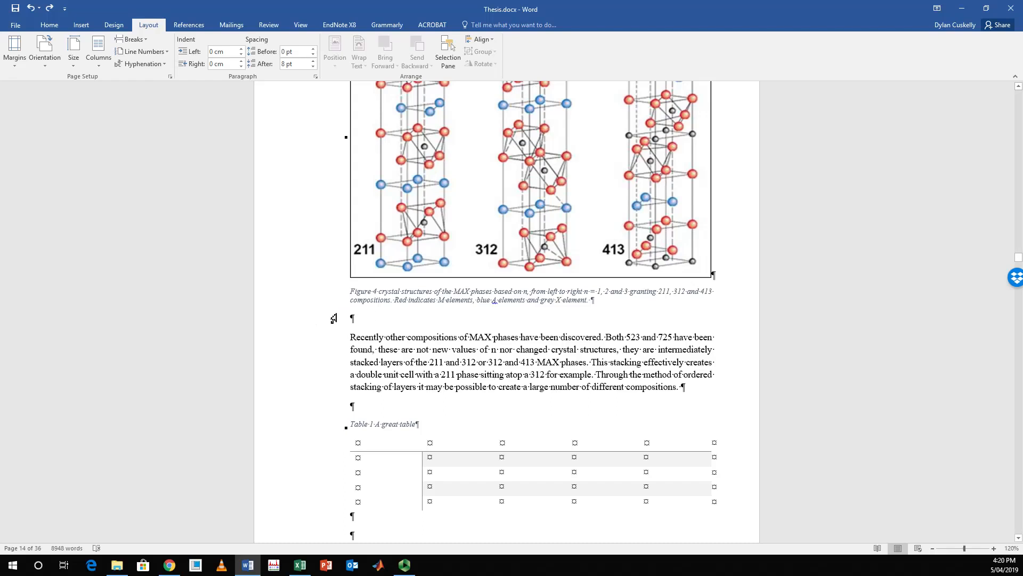
click(15, 52)
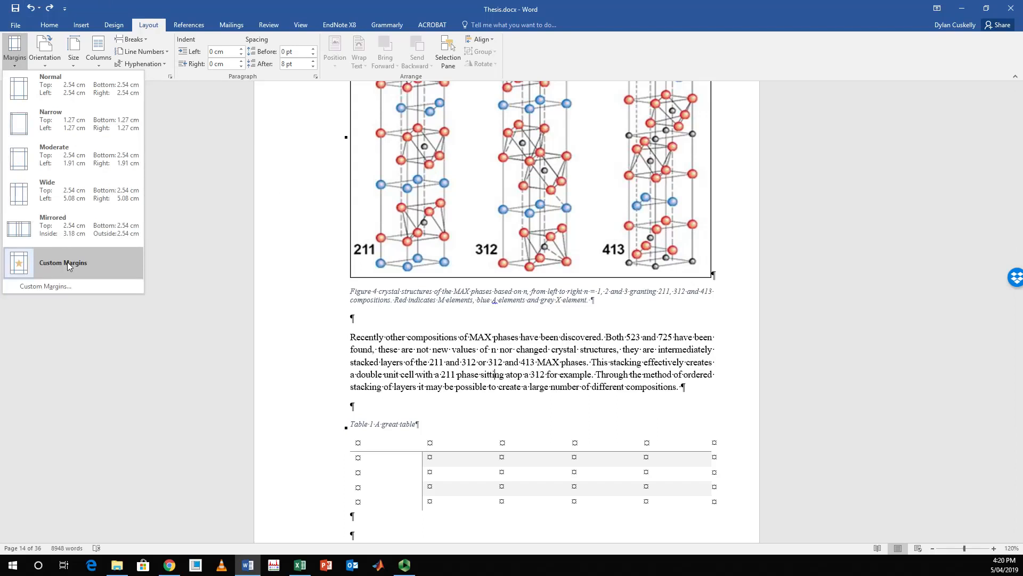
click(46, 62)
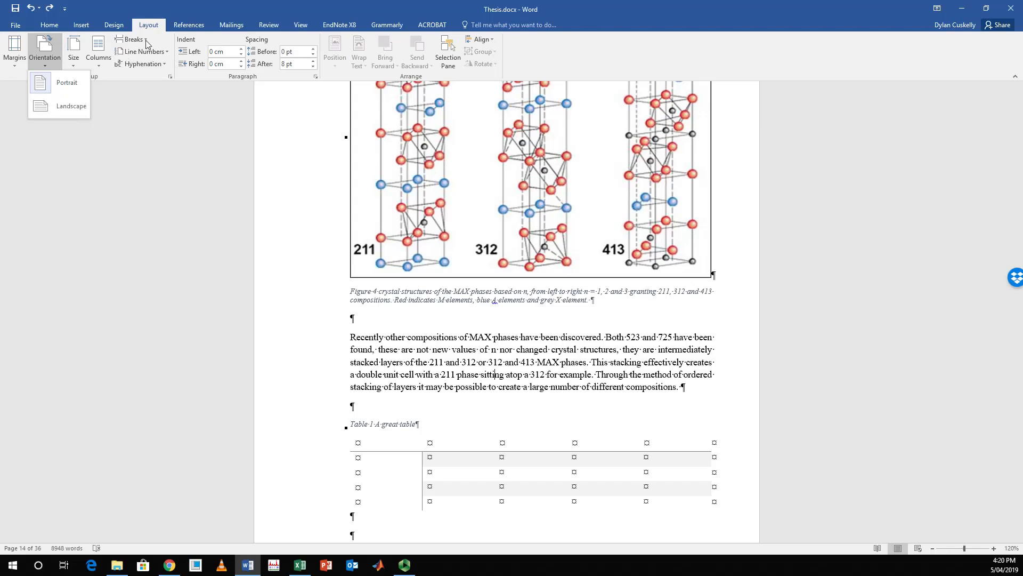
click(74, 63)
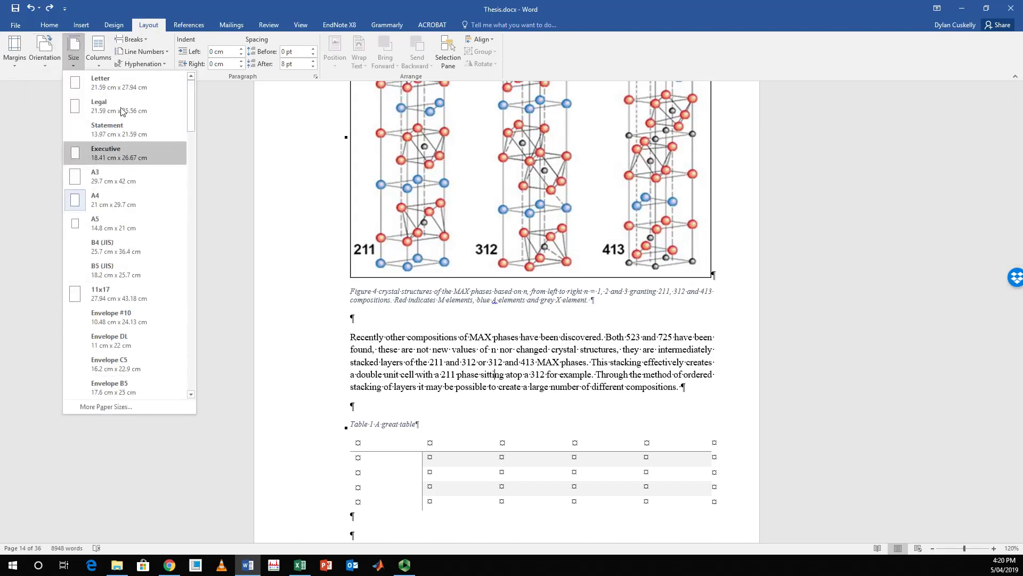
click(99, 54)
click(506, 352)
Step: Set the three paragraphs from "conventional engineering solutions" to "all but define a metal" in two columns
scroll(540, 367, up, 10)
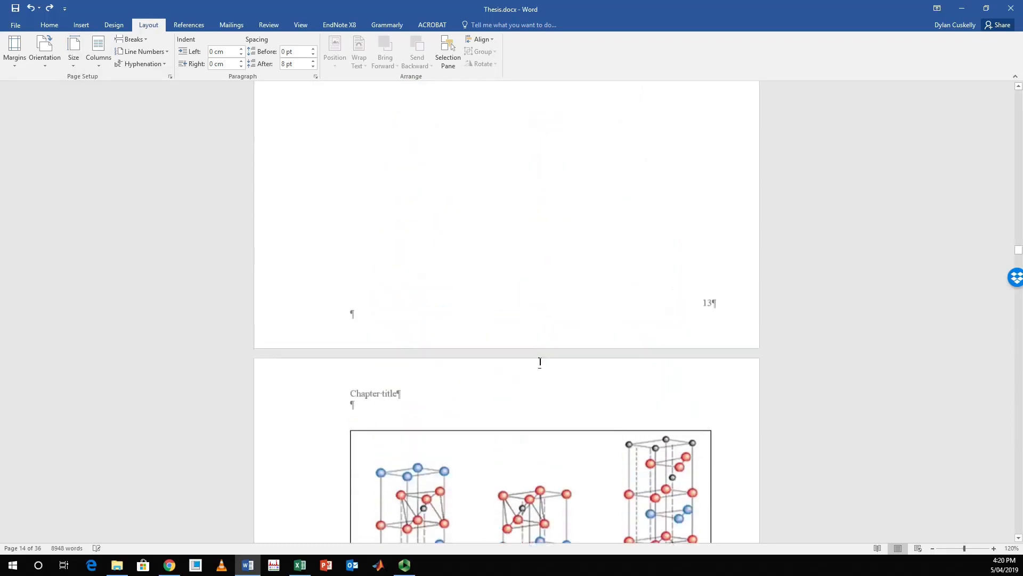
scroll(540, 361, up, 10)
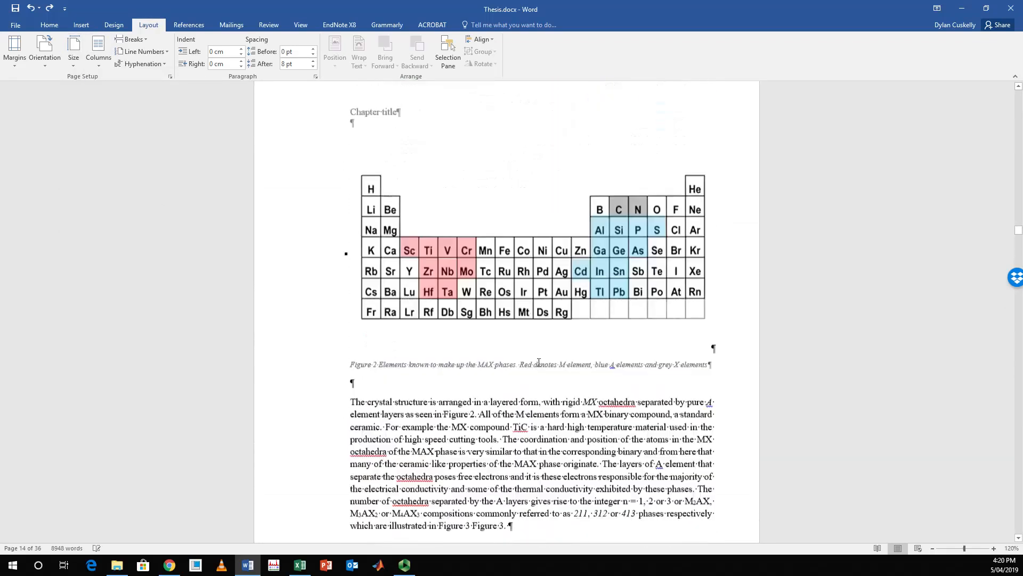
scroll(540, 362, up, 15)
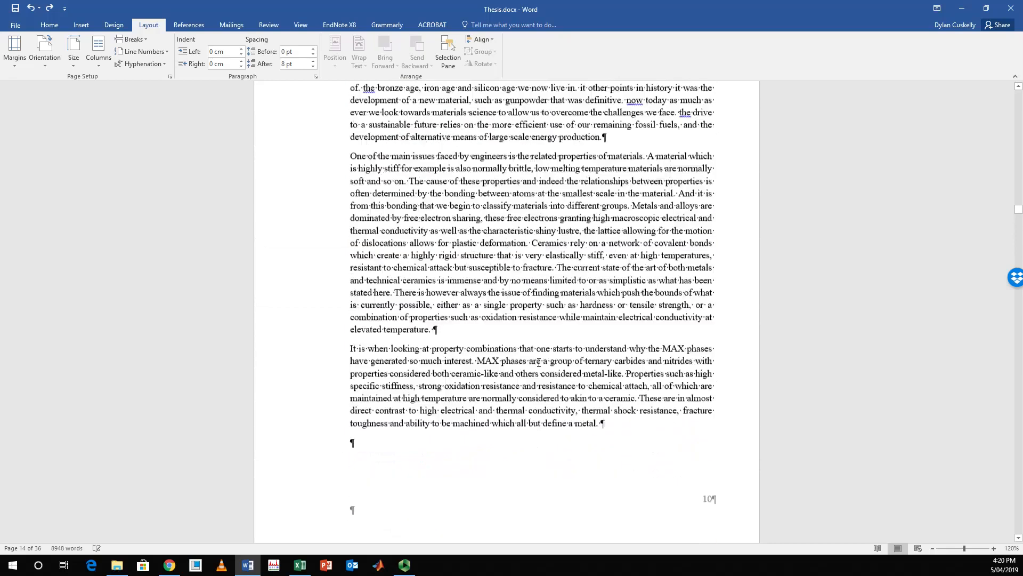
scroll(539, 363, down, 2)
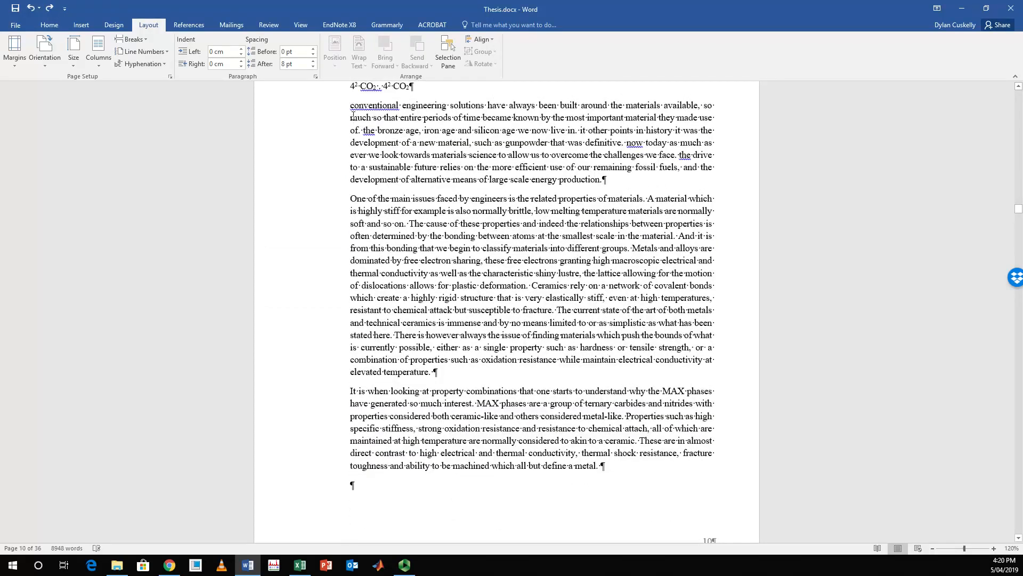
drag(351, 106, 605, 469)
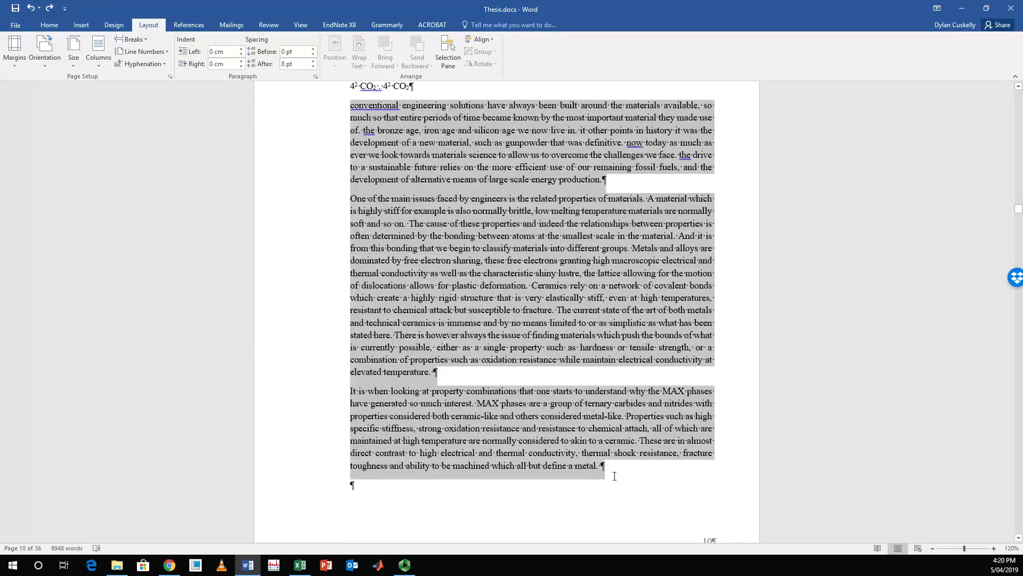
click(101, 58)
click(123, 106)
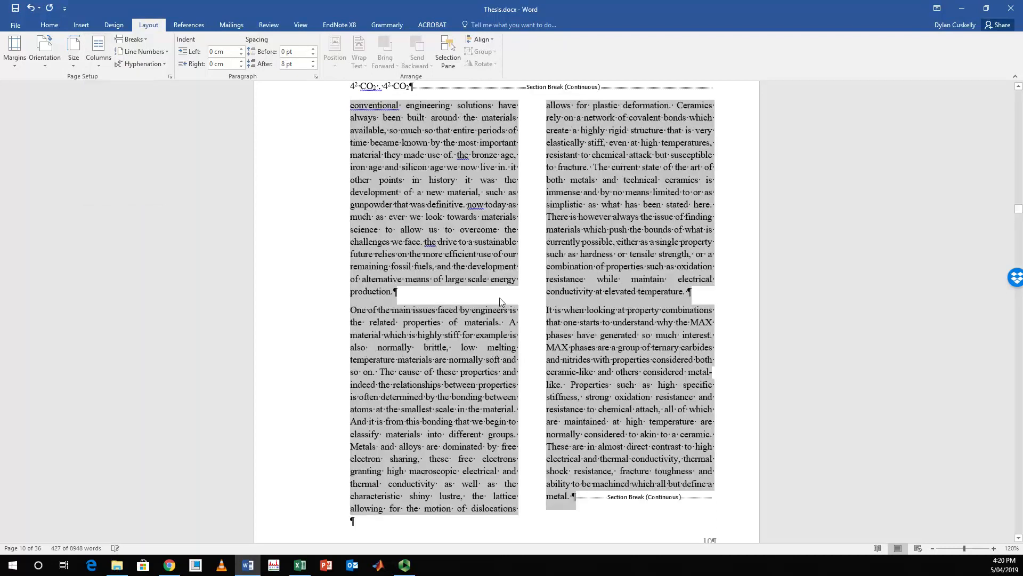
Step: Hide the formatting marks in the document
click(49, 25)
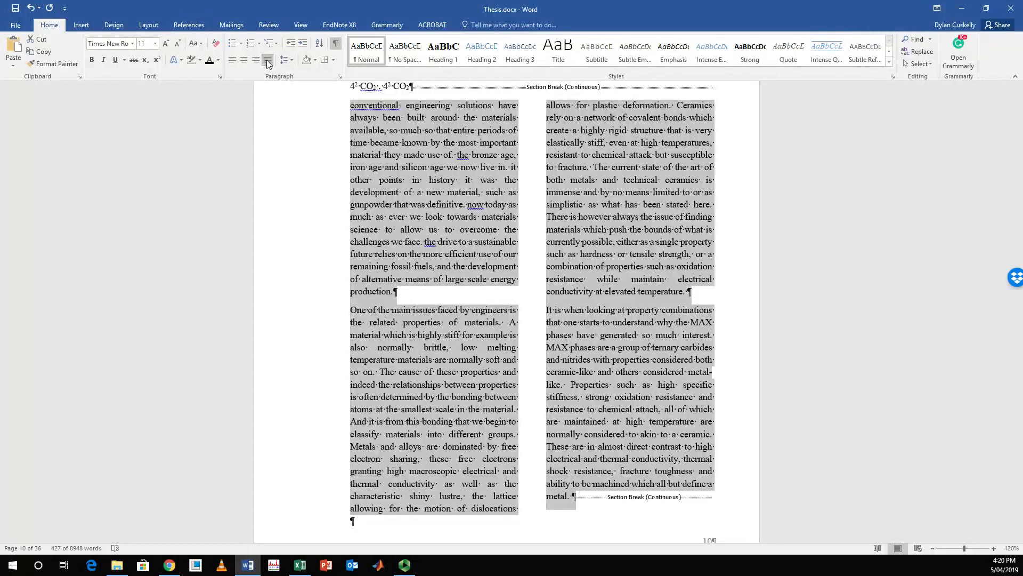
click(441, 270)
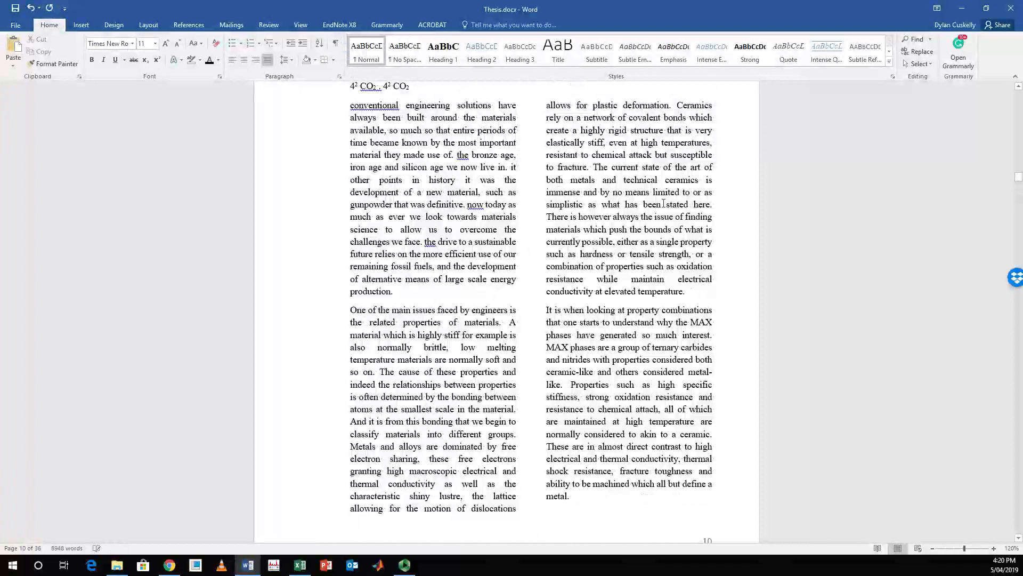
key(ctrl+shift+8)
Step: Try left alignment on the two-column paragraphs and return them to justified alignment
drag(603, 521, 350, 105)
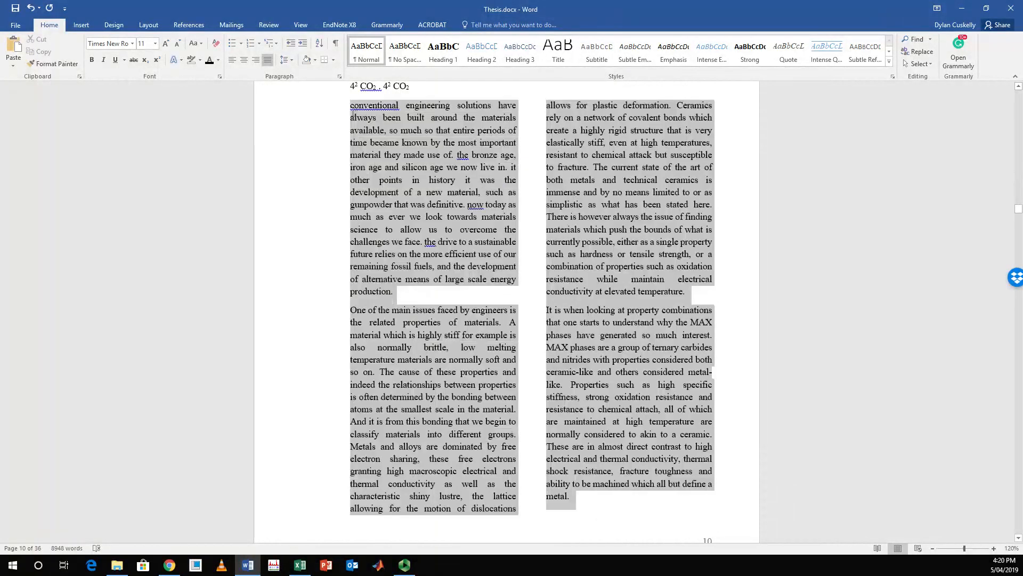
click(233, 60)
click(861, 280)
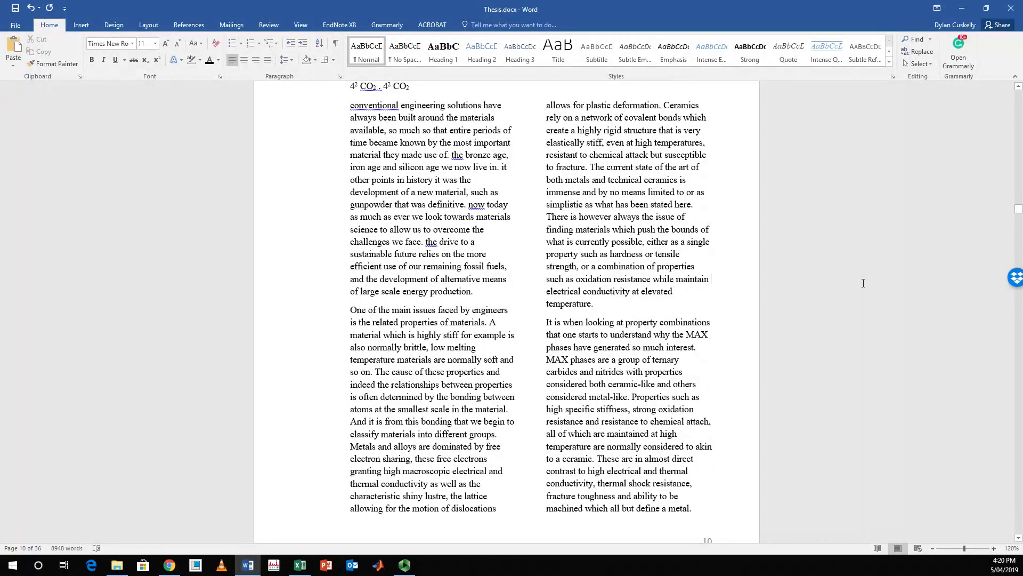
drag(714, 521, 315, 108)
key(ctrl+j)
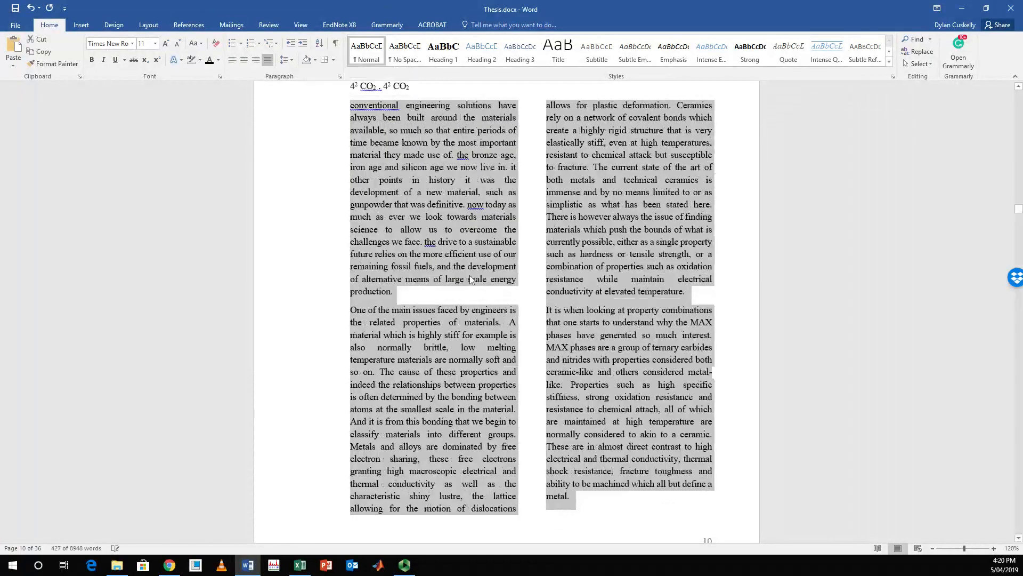
click(548, 269)
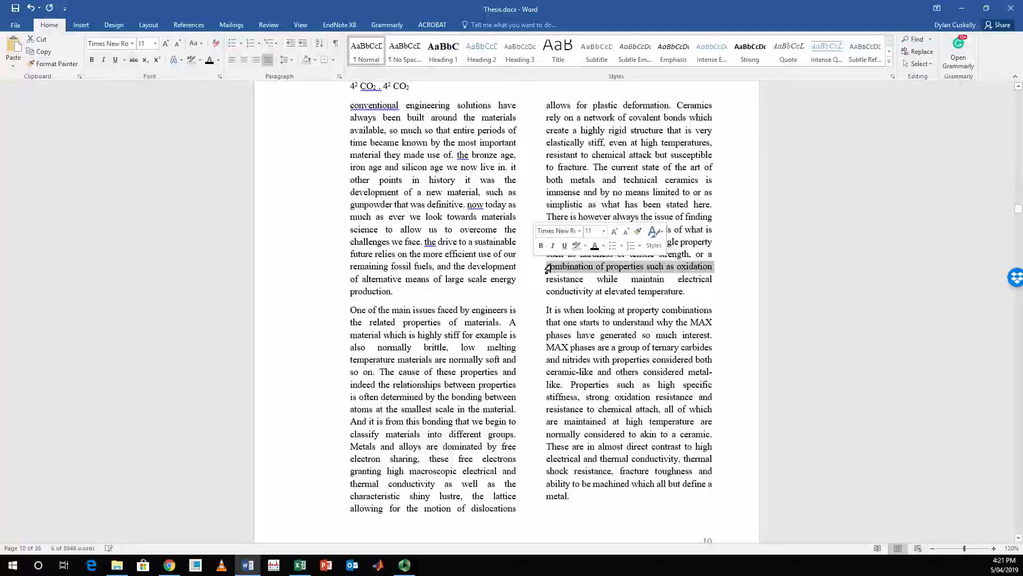
click(531, 293)
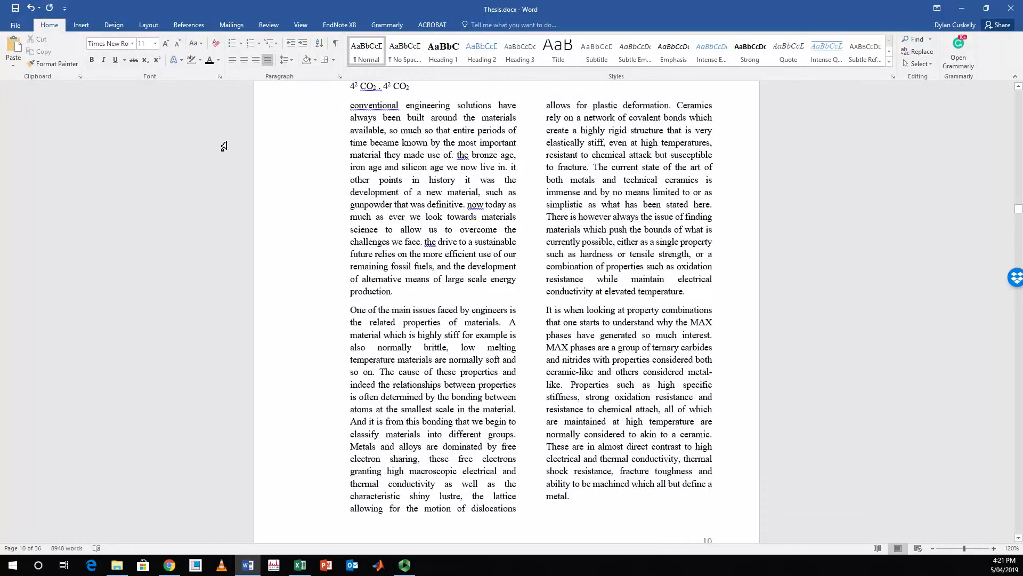
Step: Try a page break in the empty space above the Table 2 caption and undo it
click(150, 29)
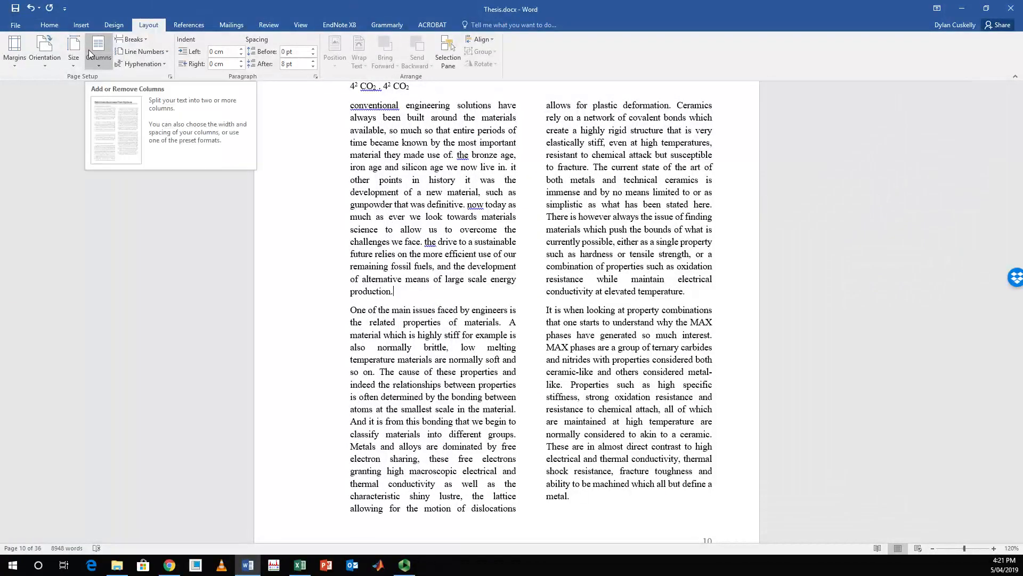
scroll(416, 258, down, 20)
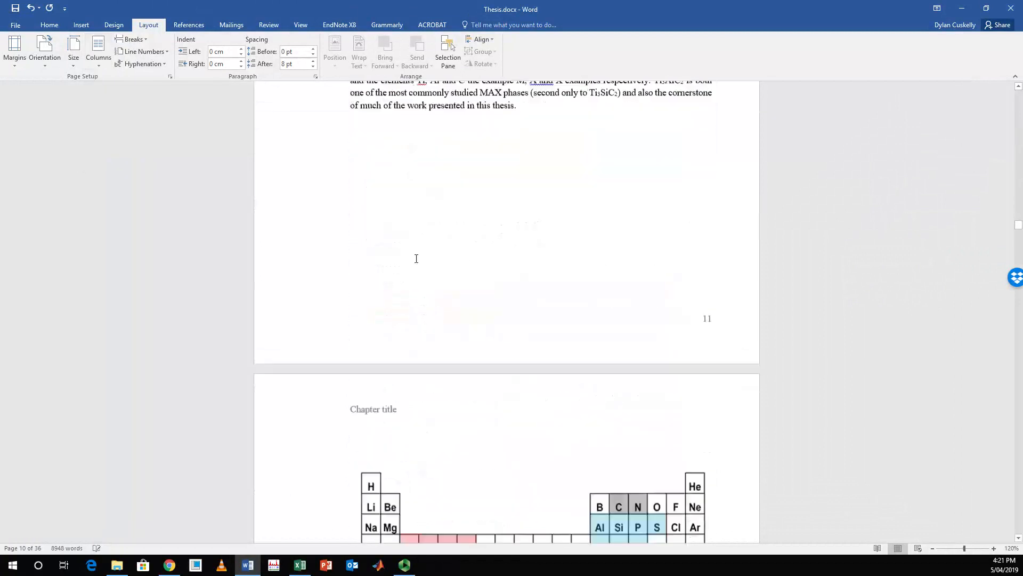
scroll(416, 259, down, 15)
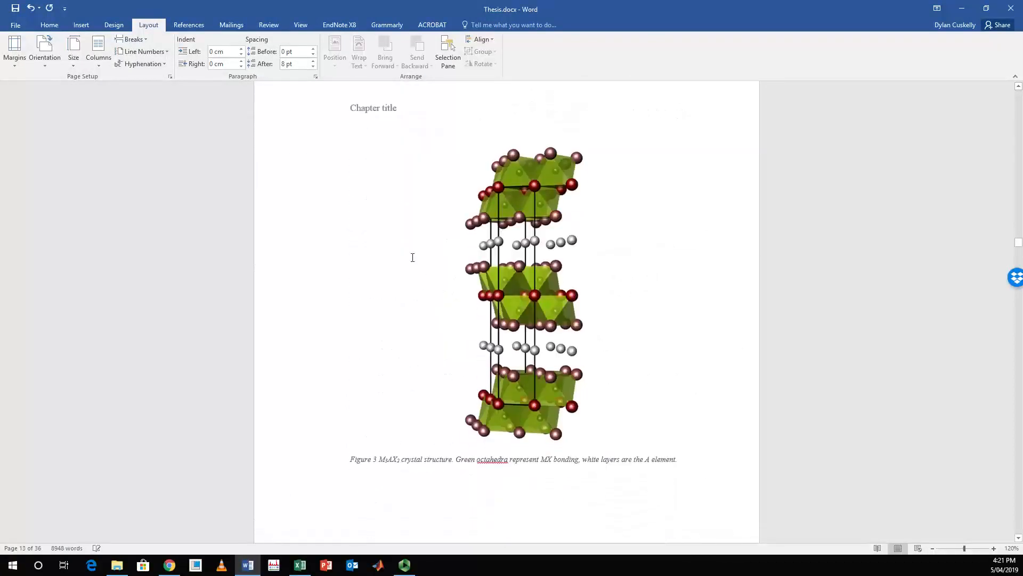
scroll(412, 257, down, 20)
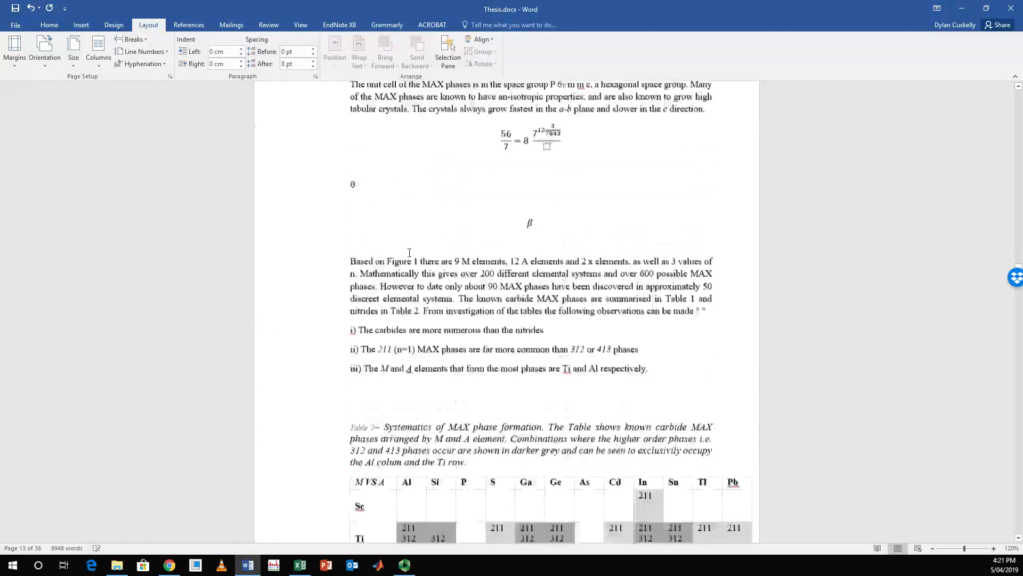
scroll(409, 252, down, 10)
scroll(407, 248, up, 7)
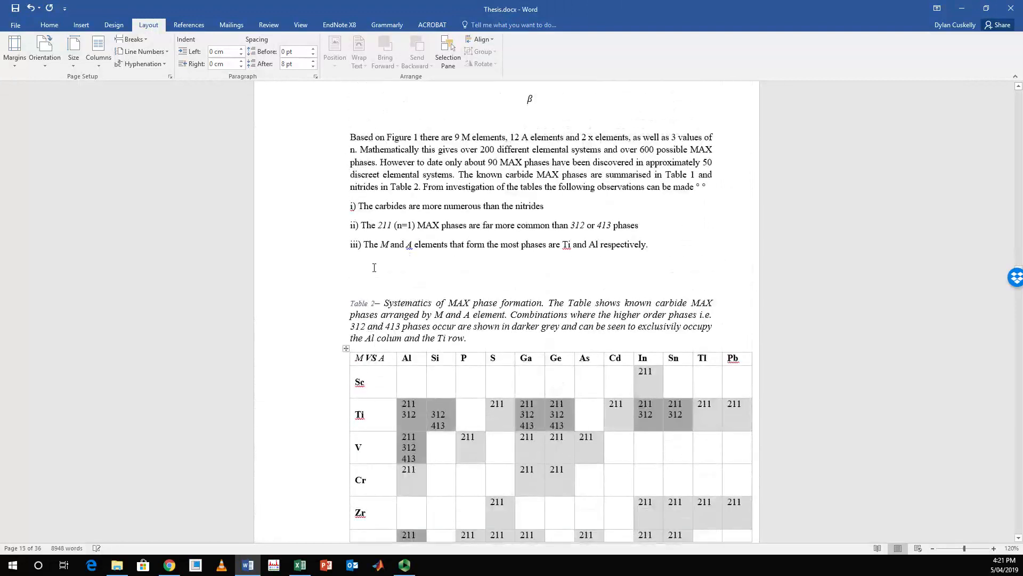
click(138, 42)
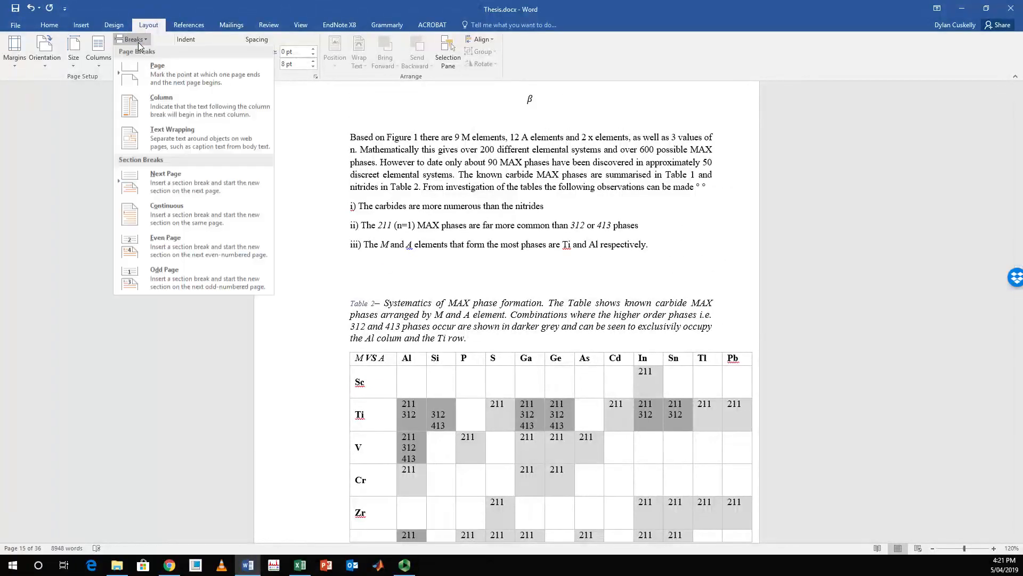
click(161, 77)
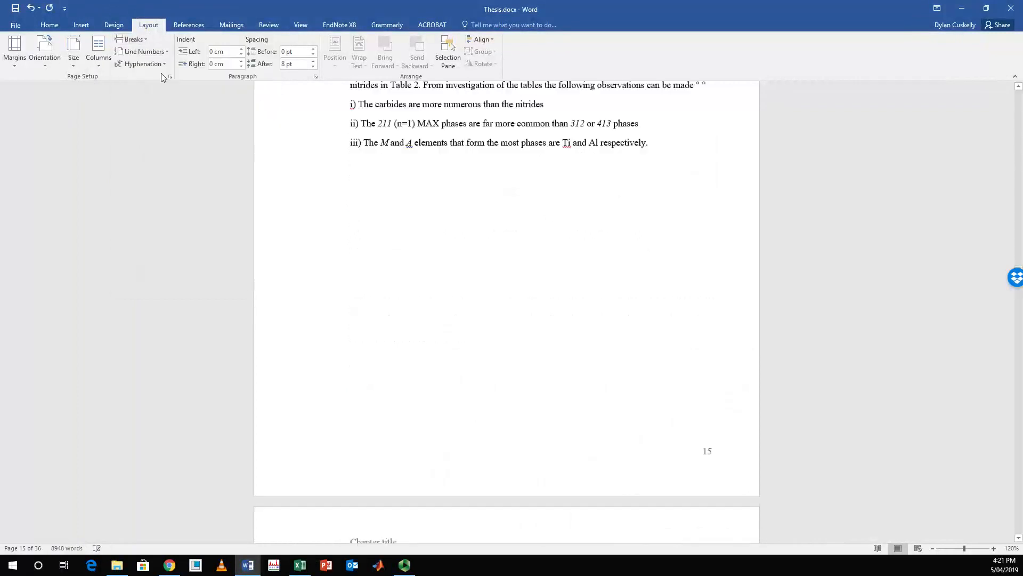
scroll(496, 356, down, 8)
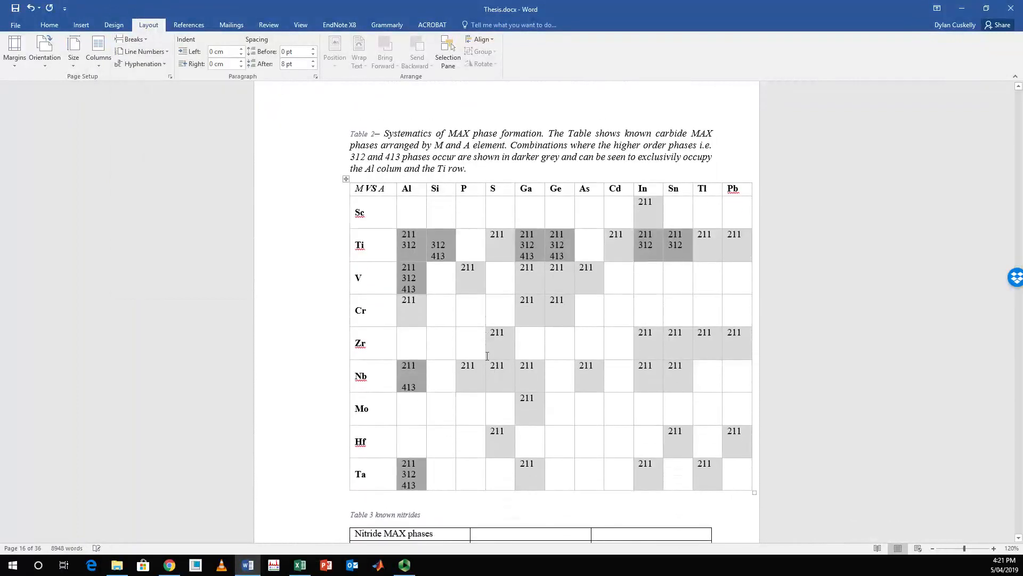
scroll(486, 356, down, 5)
key(ctrl+z)
scroll(486, 356, up, 3)
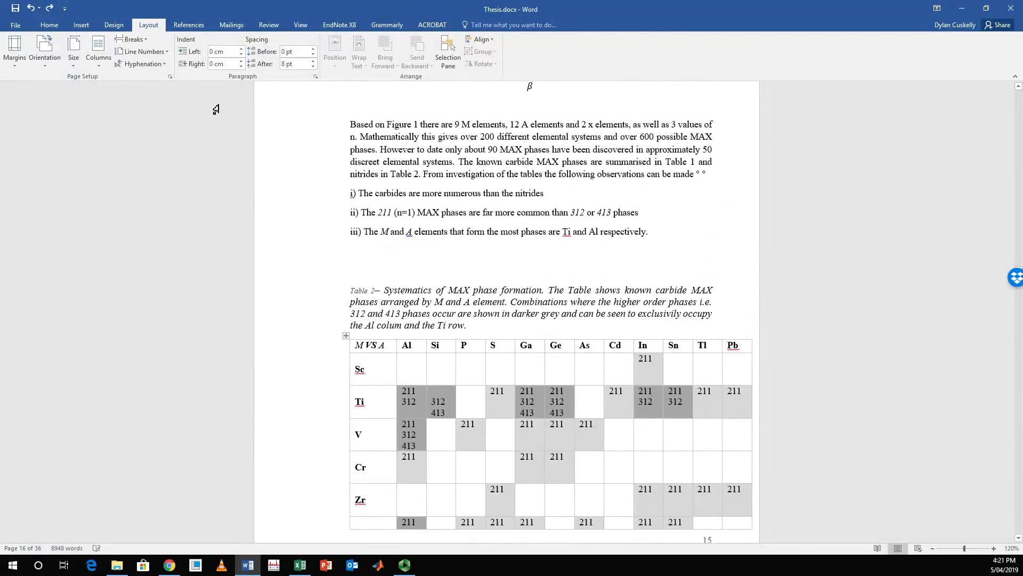
Step: Insert Next Page section breaks above the Table 2 caption and between Table 2 and the Table 3 caption
click(132, 39)
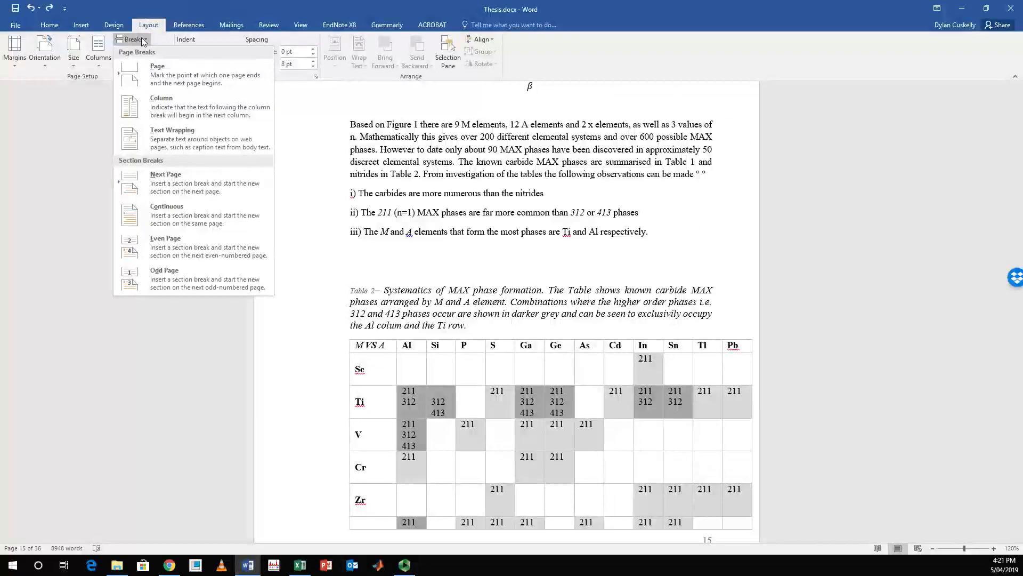
click(189, 185)
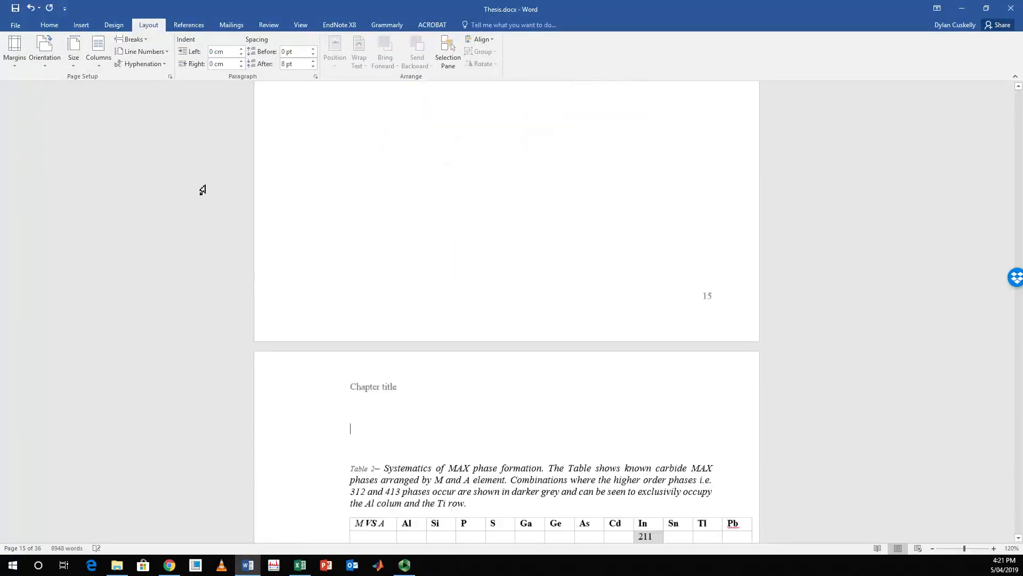
scroll(246, 242, down, 10)
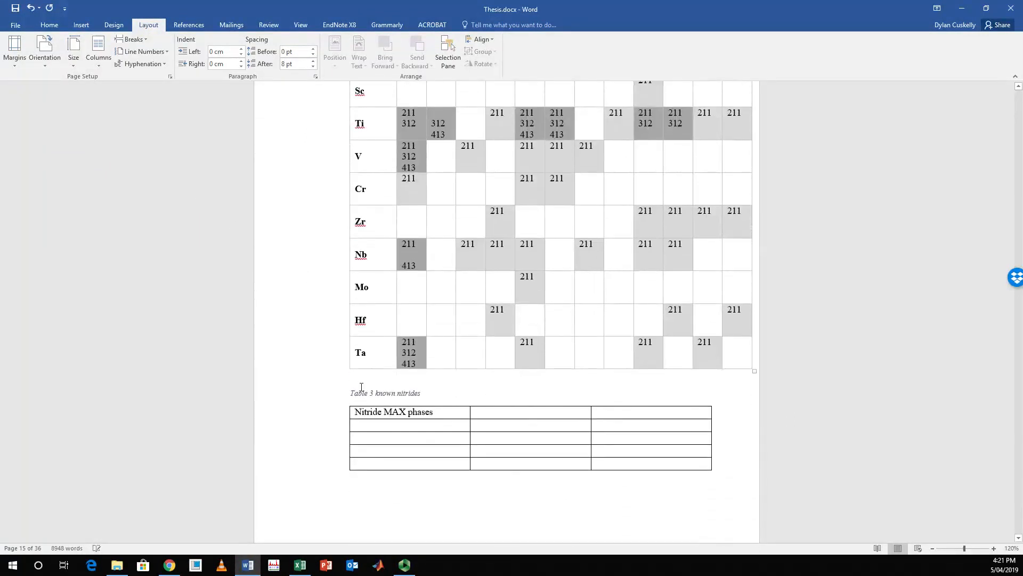
click(128, 39)
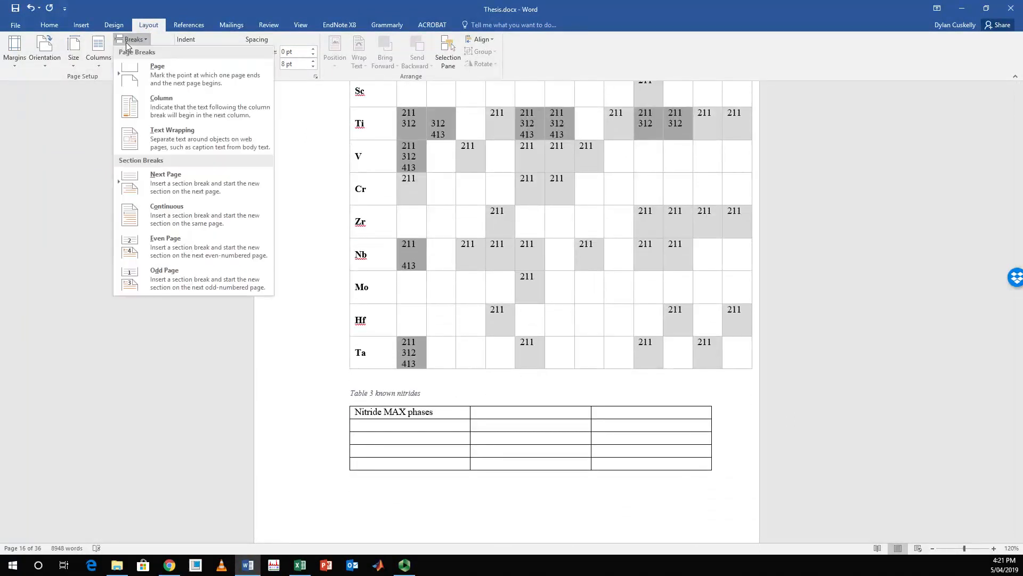
click(178, 183)
scroll(379, 304, down, 6)
scroll(516, 338, up, 2)
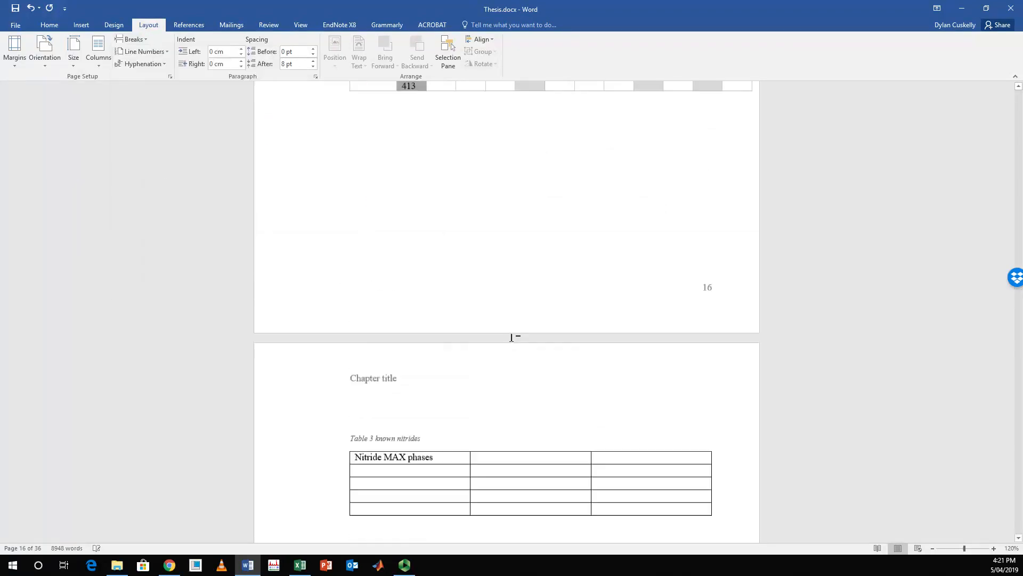
Step: Show the formatting marks and check the section break below Table 2
click(47, 25)
click(335, 43)
scroll(569, 299, up, 3)
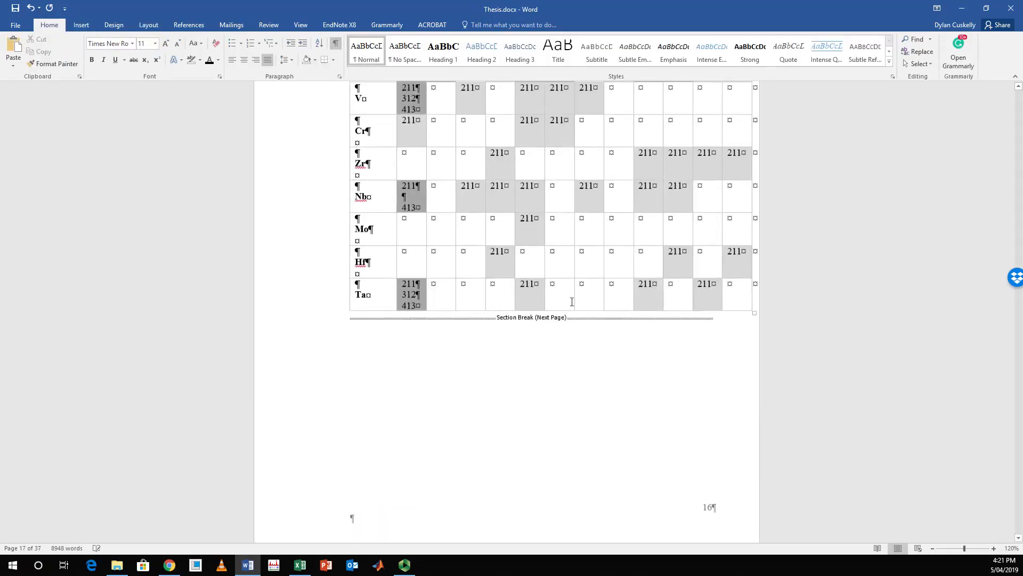
scroll(575, 321, up, 10)
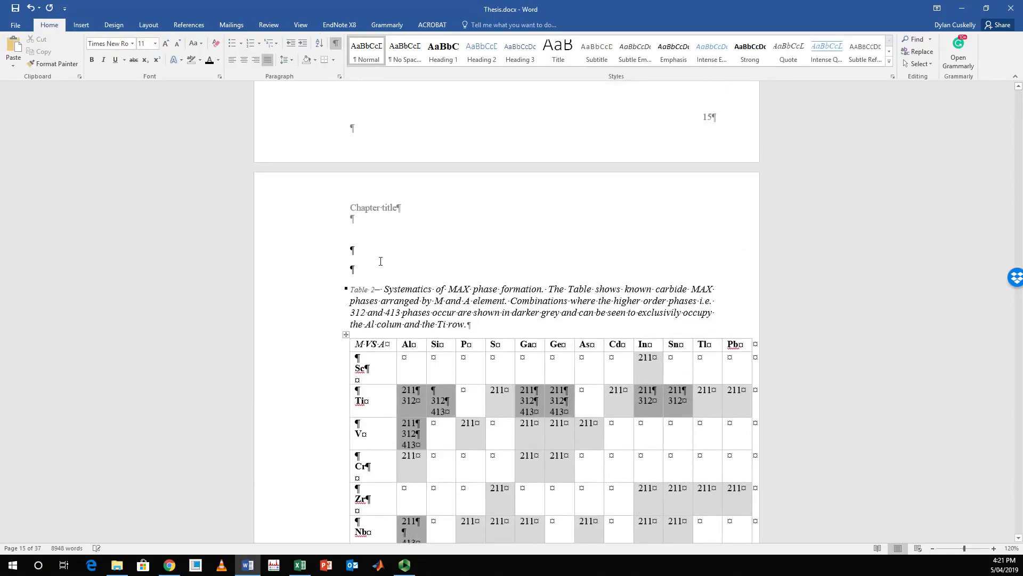
Step: Add two line breaks after list item iii to move the section break below the text
scroll(392, 289, up, 8)
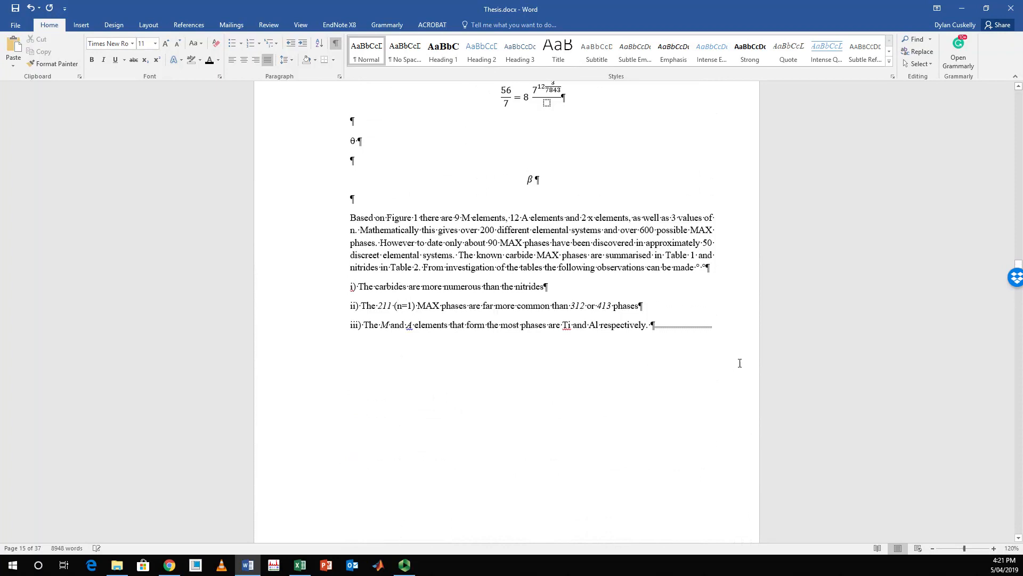
key(Return)
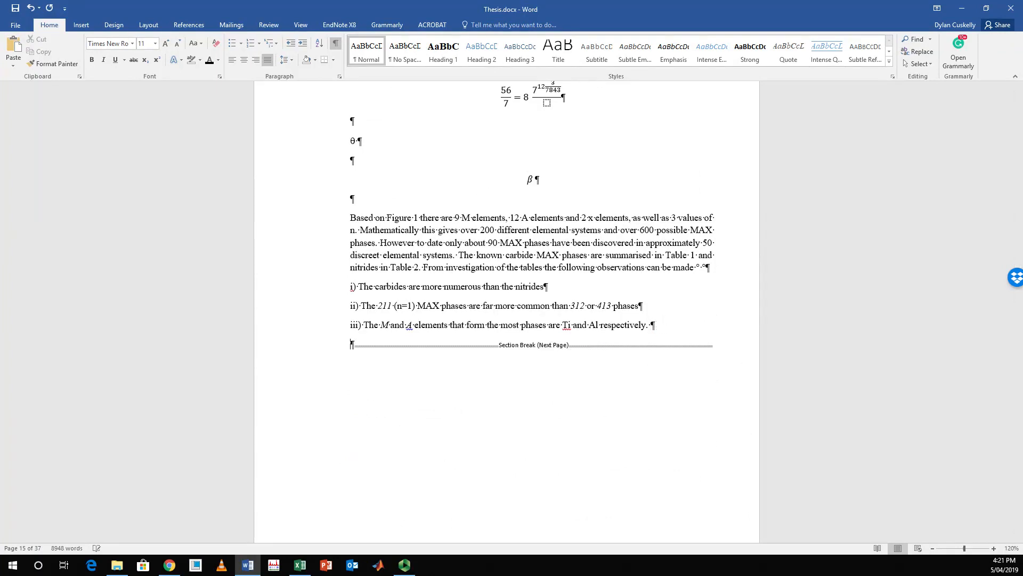
key(Return)
Step: Set the section containing Table 2 to landscape orientation
scroll(429, 322, down, 5)
scroll(420, 313, down, 3)
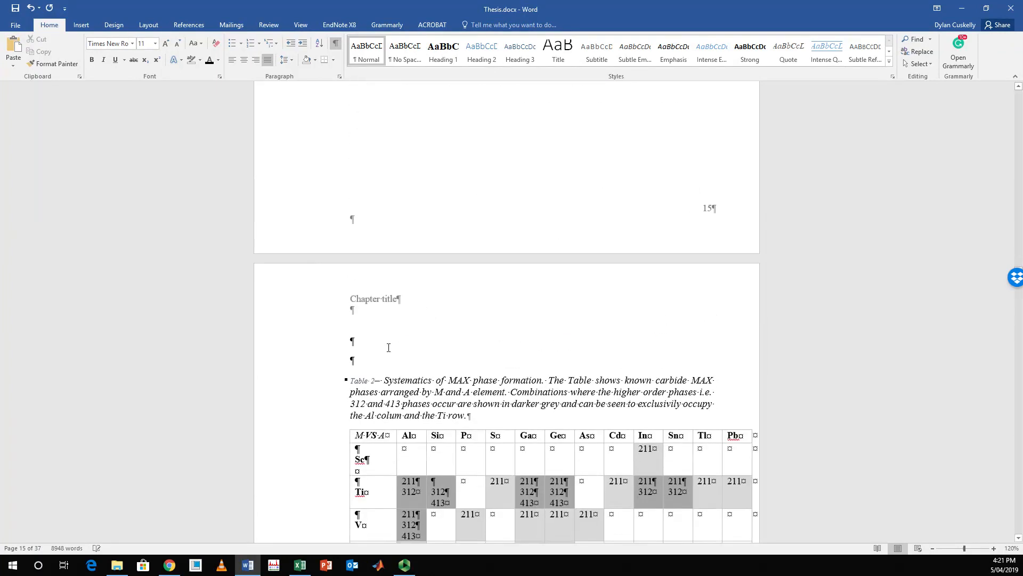
click(149, 25)
click(55, 58)
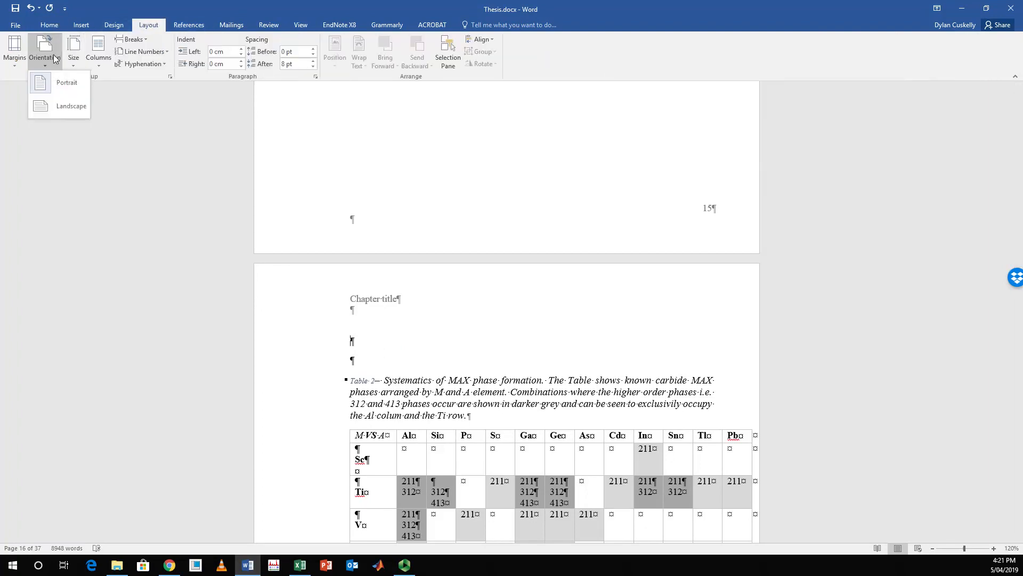
click(60, 102)
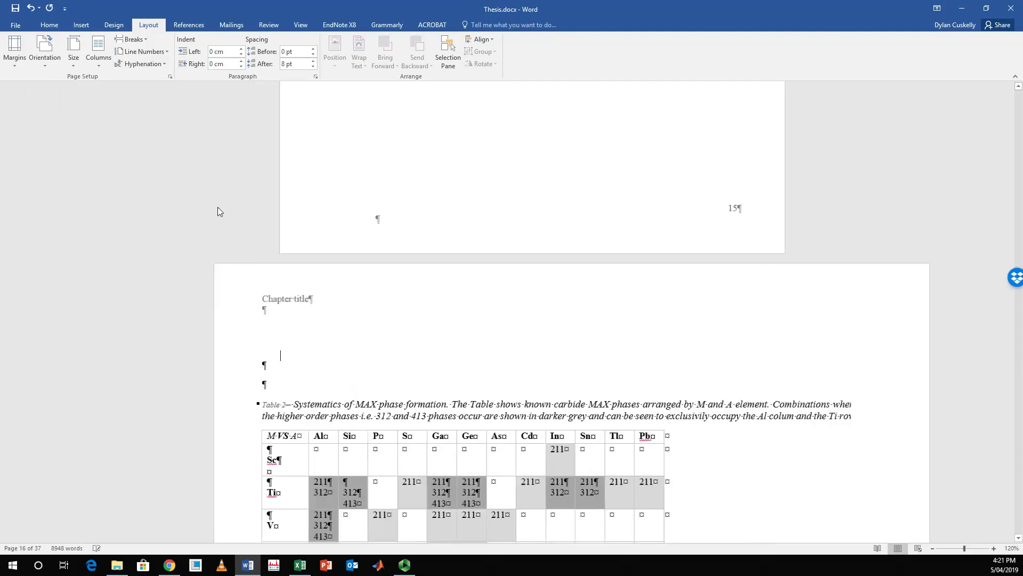
ctrl+scroll(425, 251, down, 3)
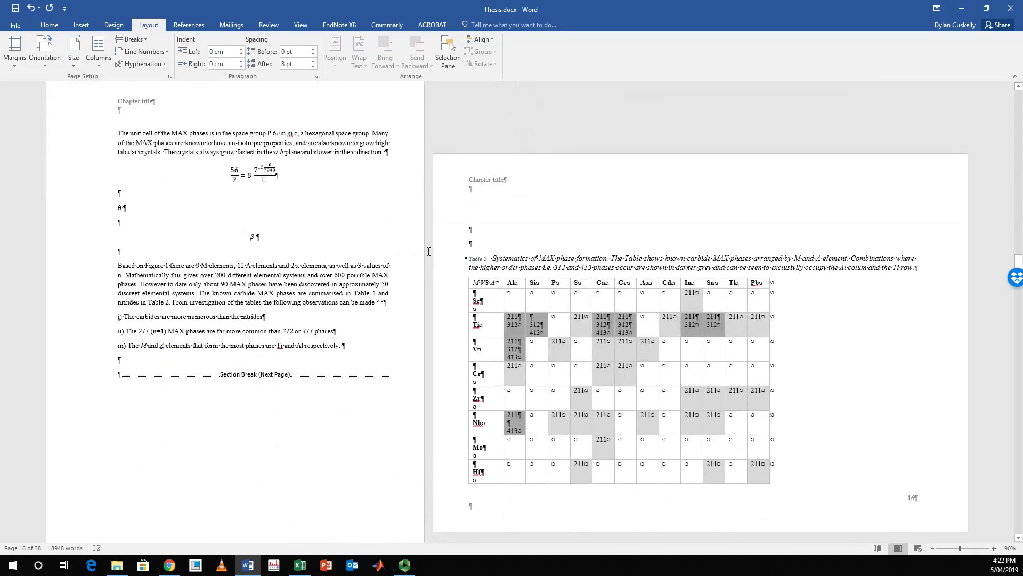
Step: Set the page numbers of the section before Table 2 to the i, ii, iii format, starting from the first number
ctrl+scroll(429, 251, down, 3)
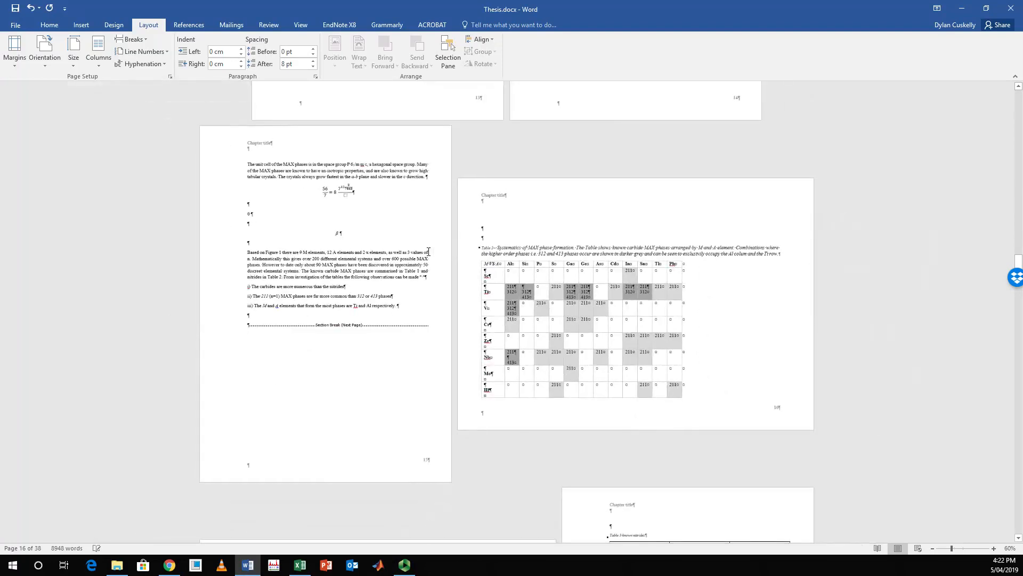
ctrl+scroll(428, 251, down, 2)
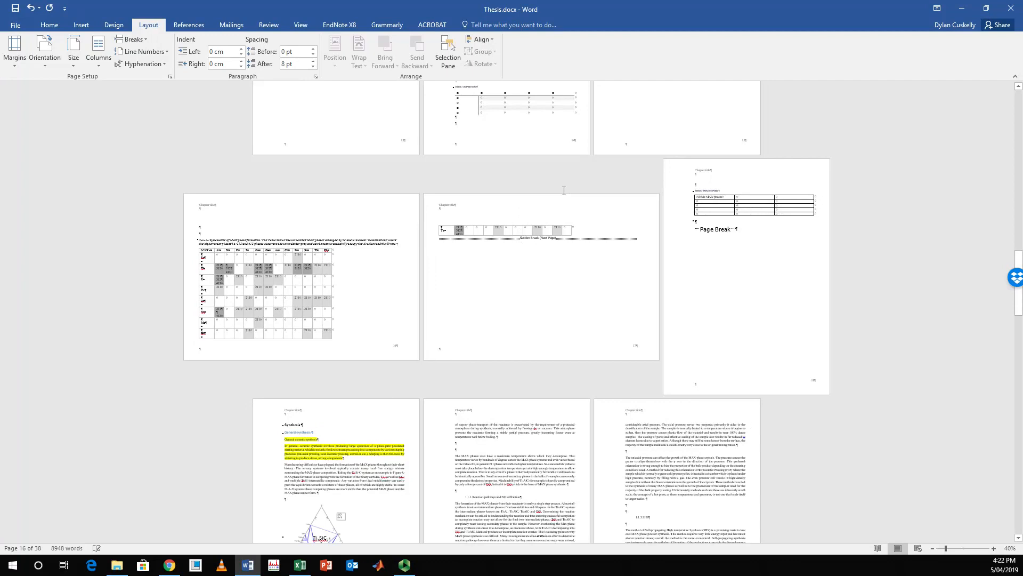
scroll(564, 190, up, 1)
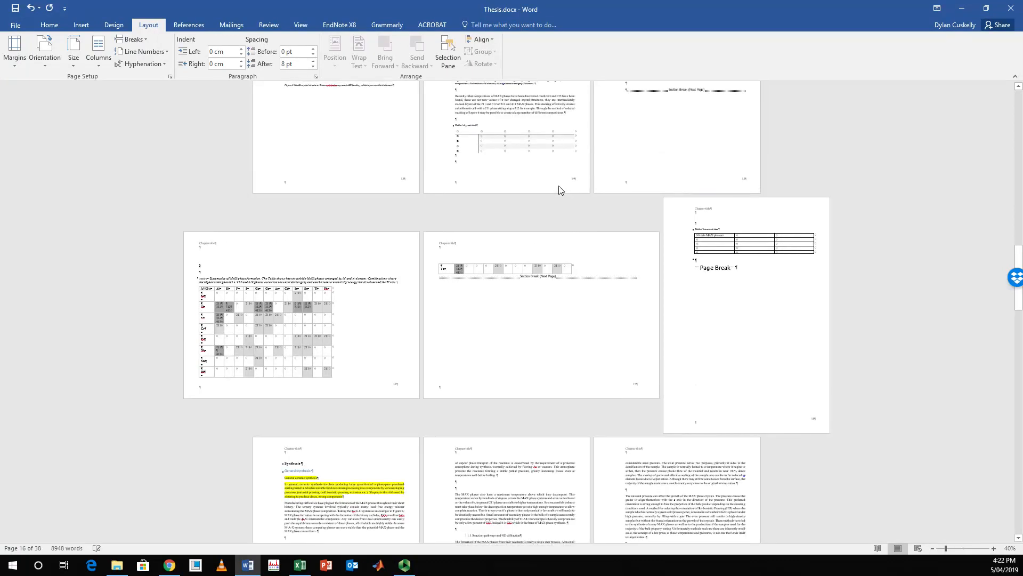
scroll(559, 191, up, 1)
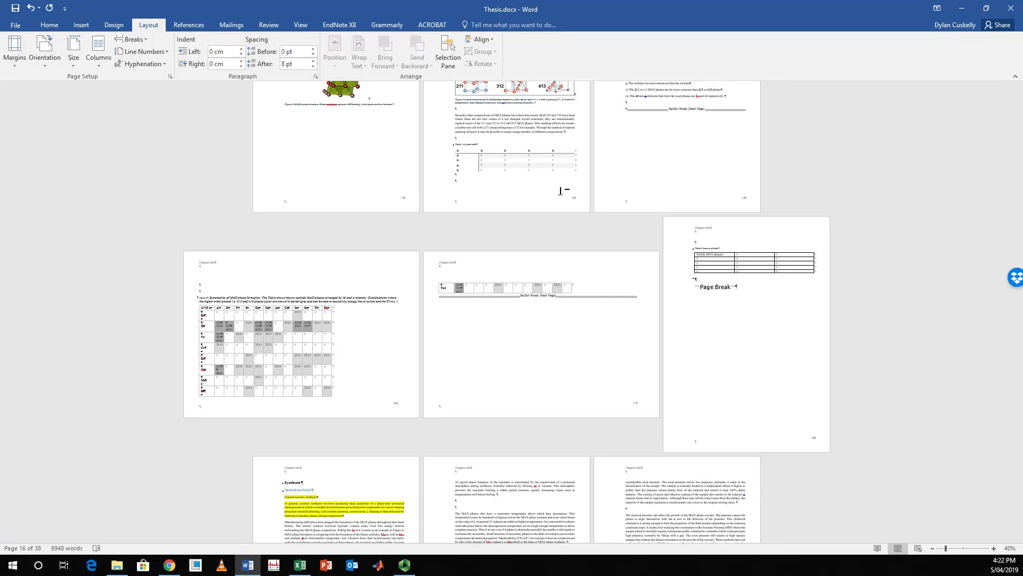
scroll(560, 191, up, 3)
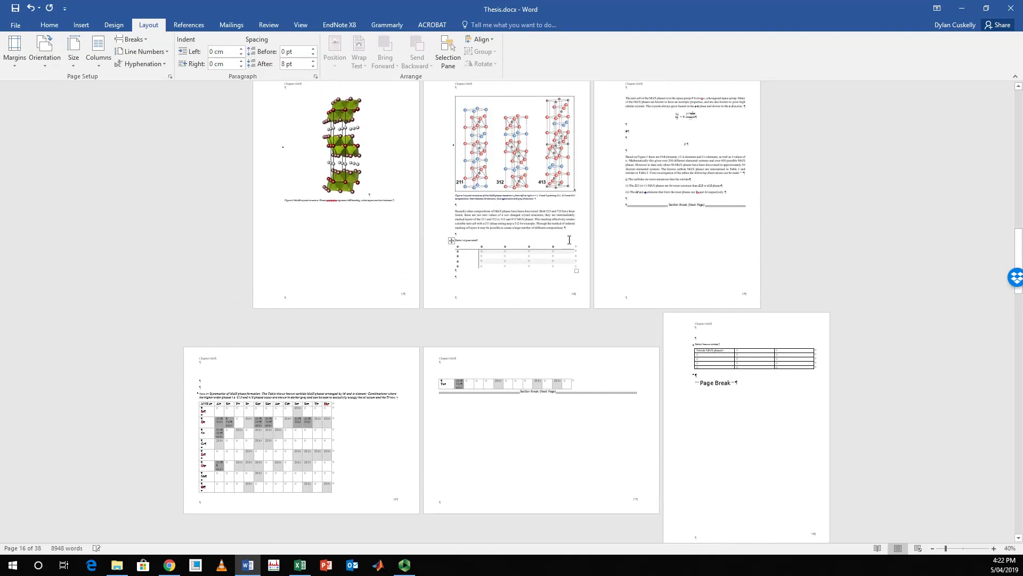
double_click(748, 299)
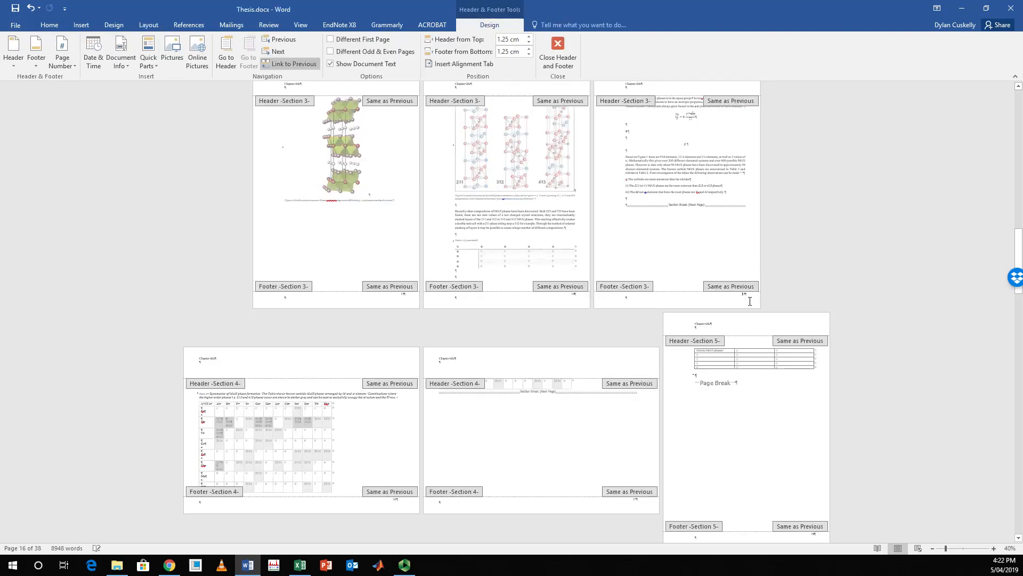
click(63, 61)
click(111, 139)
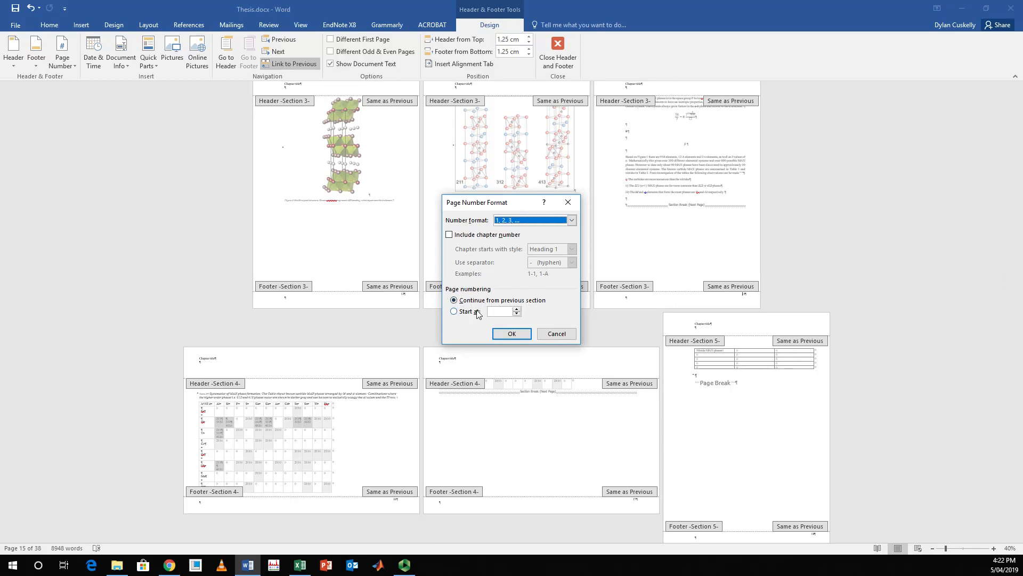
click(455, 312)
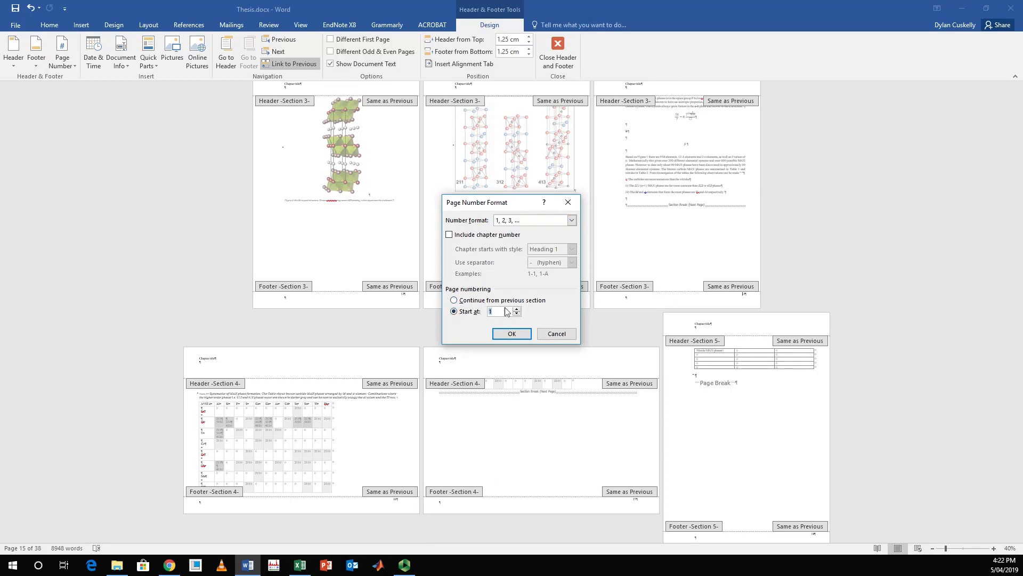
click(572, 220)
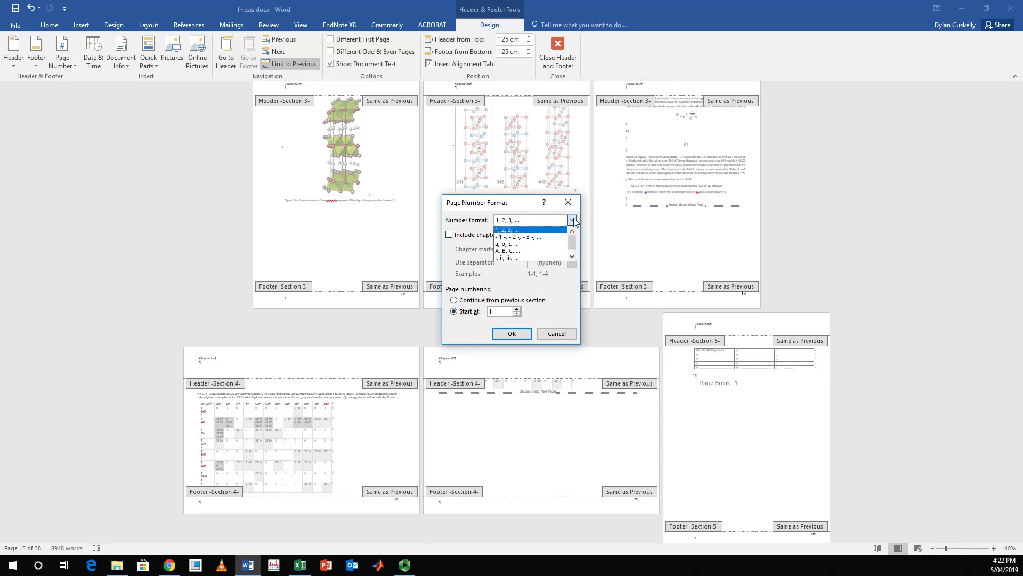
click(506, 257)
click(511, 334)
Step: Leave footer editing and check the page number formats on the pages before and after the landscape Table 2 section
scroll(676, 374, up, 5)
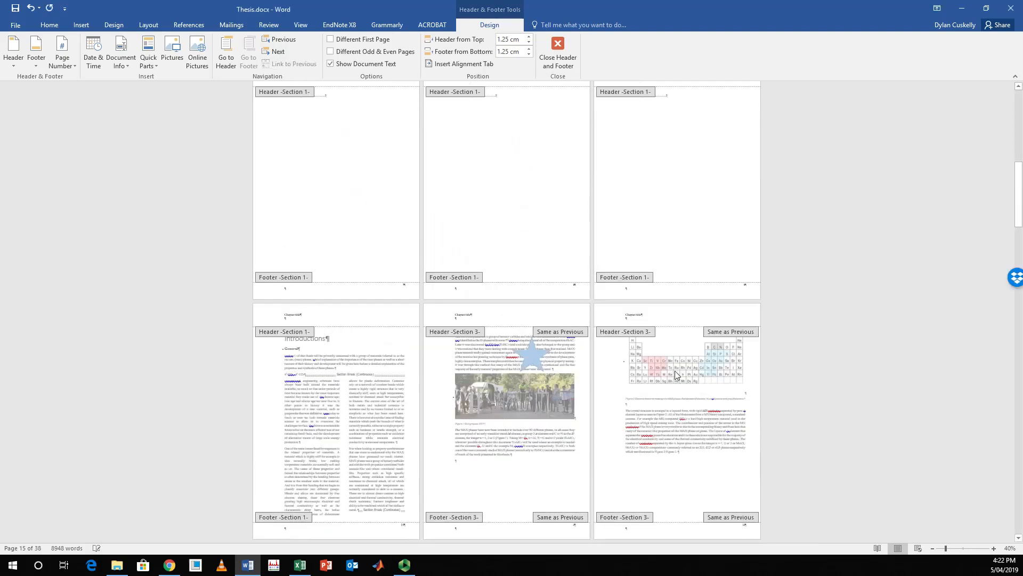
scroll(660, 367, up, 6)
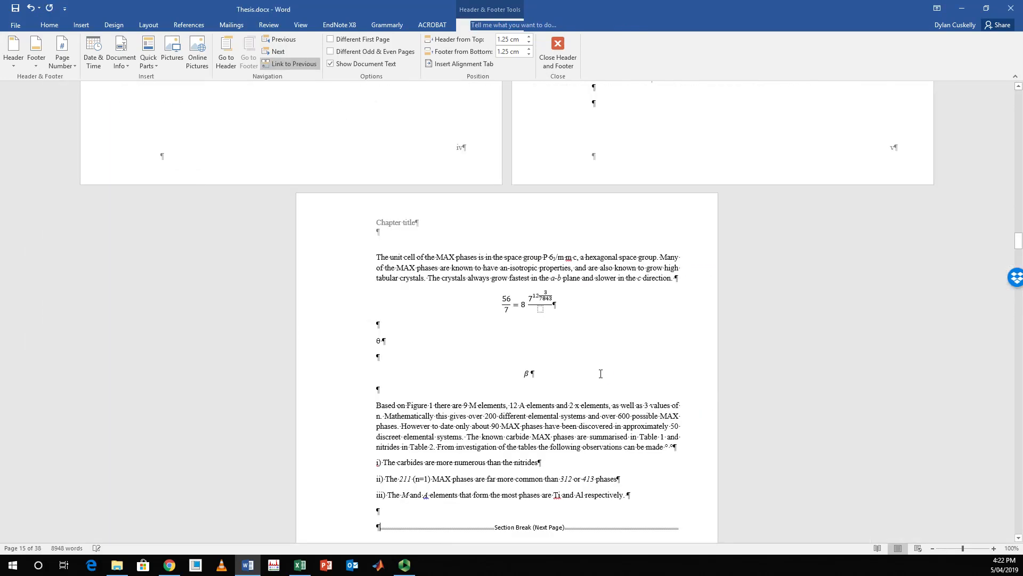
double_click(600, 374)
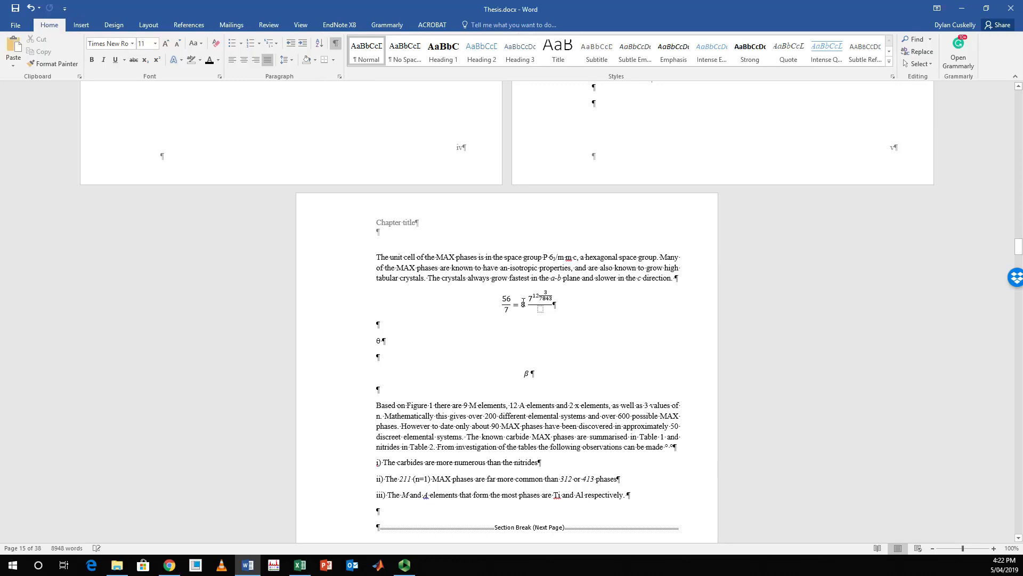
scroll(522, 302, up, 4)
scroll(595, 249, down, 5)
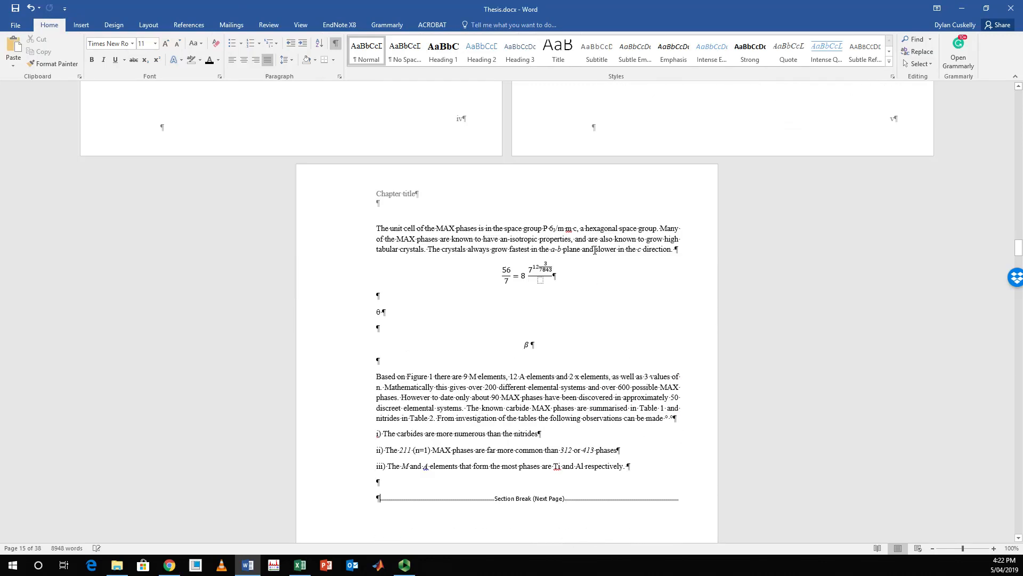
scroll(595, 249, down, 10)
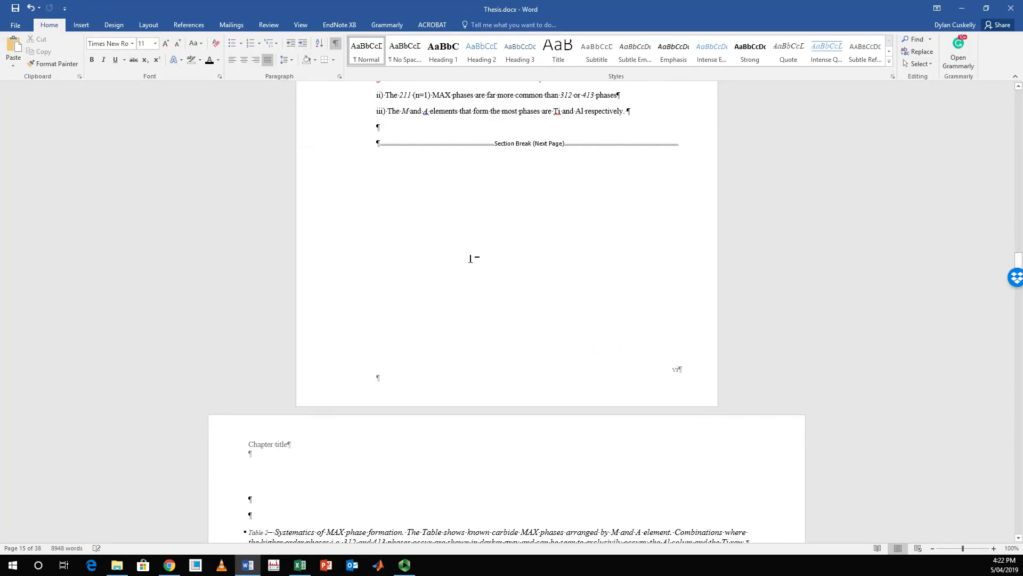
scroll(472, 258, down, 17)
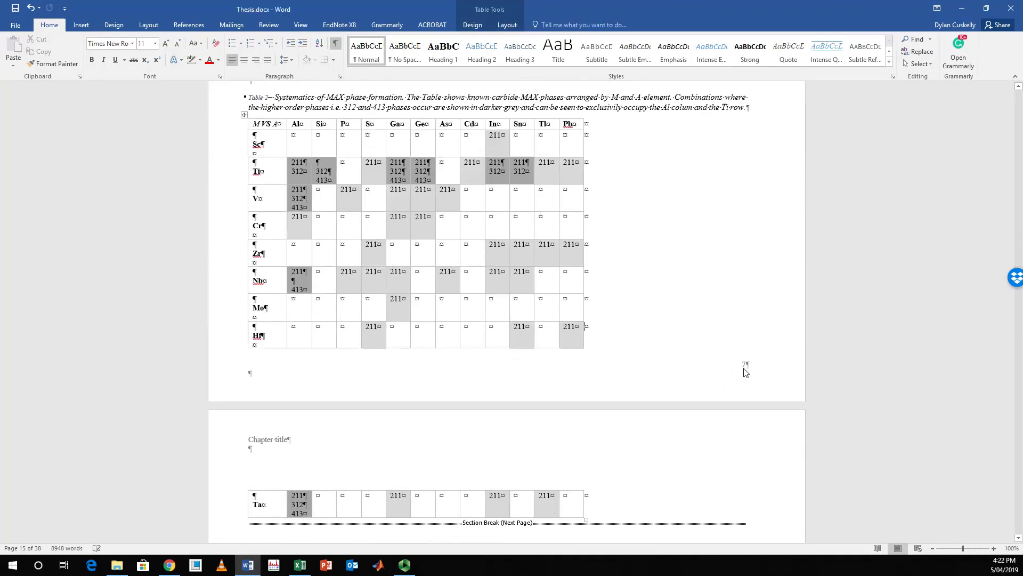
scroll(746, 372, down, 10)
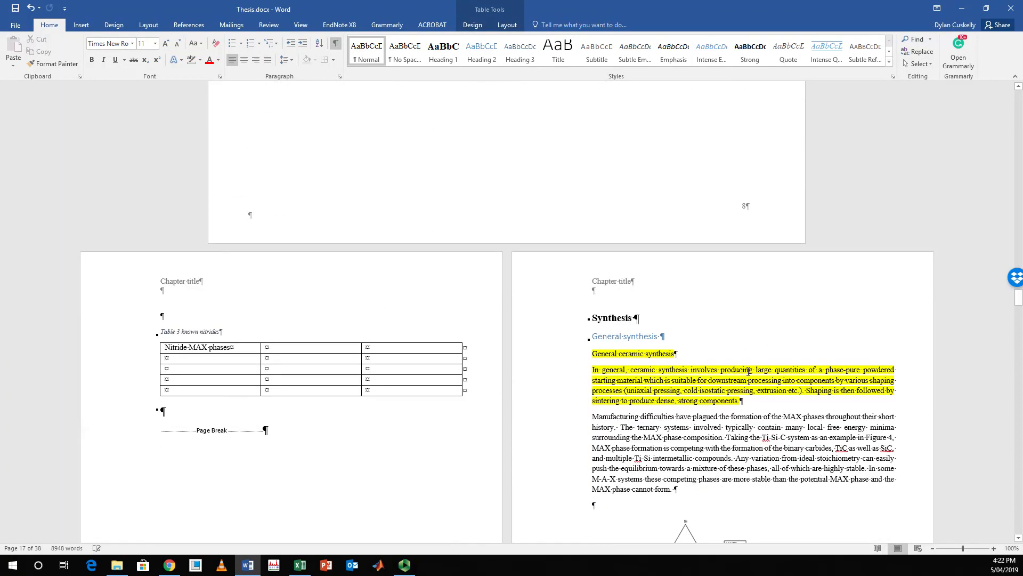
scroll(748, 372, down, 12)
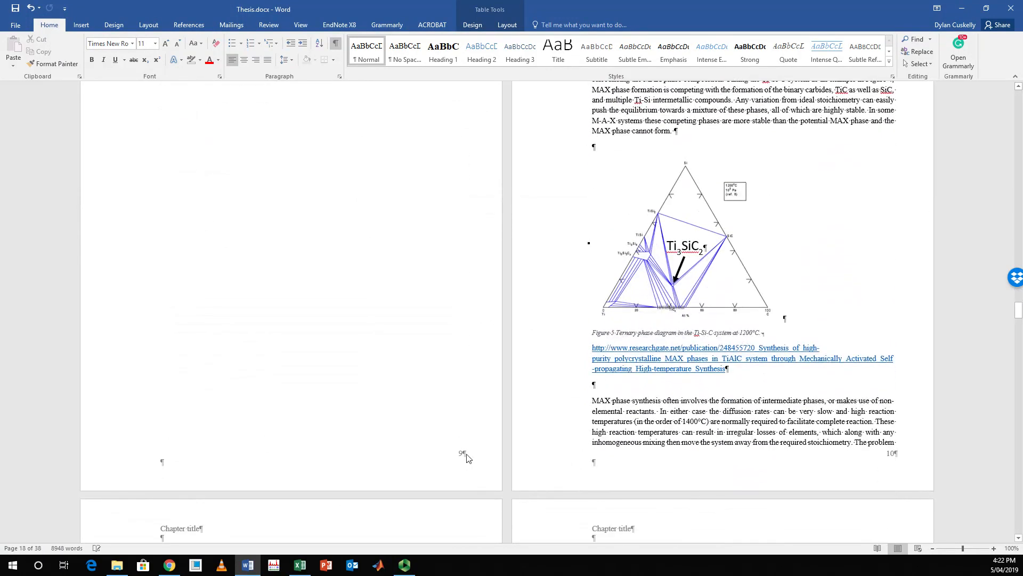
scroll(467, 457, up, 10)
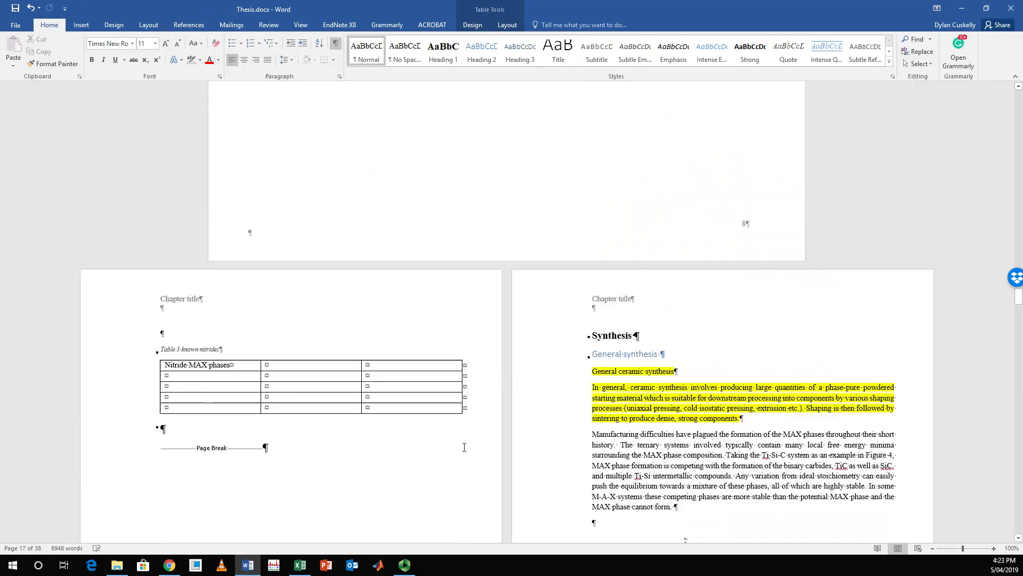
scroll(464, 447, up, 6)
scroll(584, 425, down, 3)
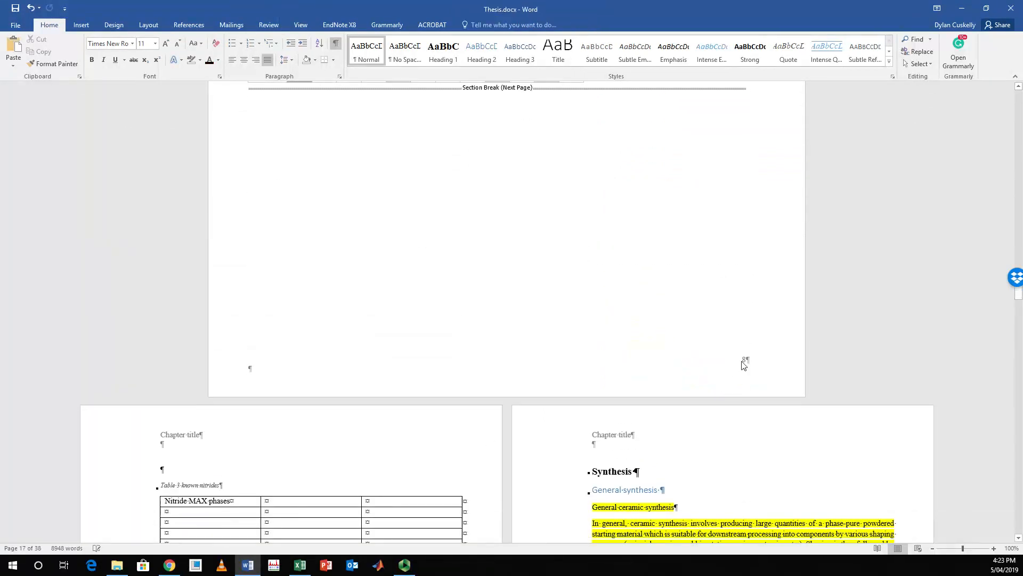
Step: Check the page numbering from the title page to the Introduction and examine the page break below Abstract
double_click(558, 400)
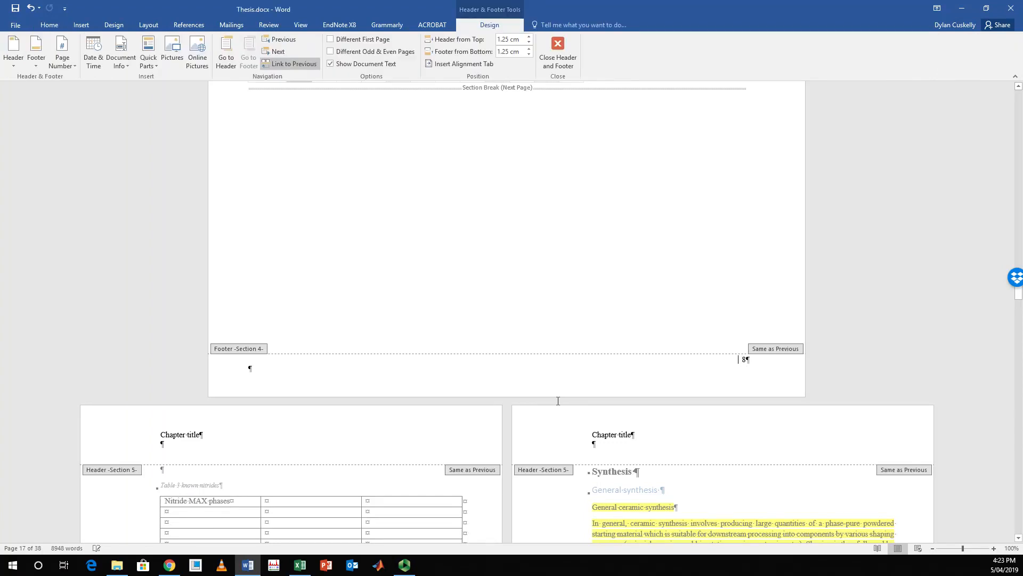
drag(1018, 297, 1017, 90)
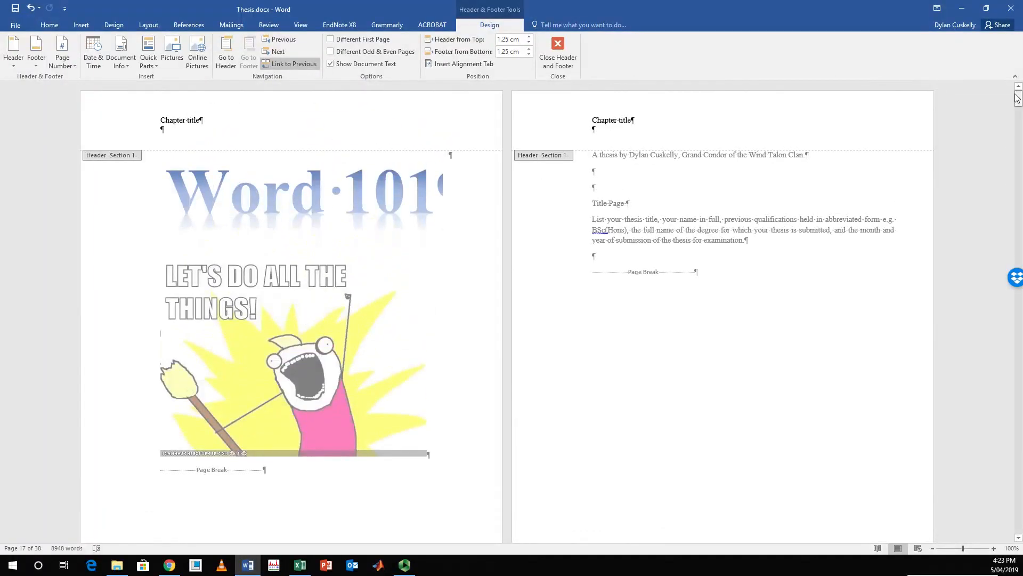
double_click(643, 230)
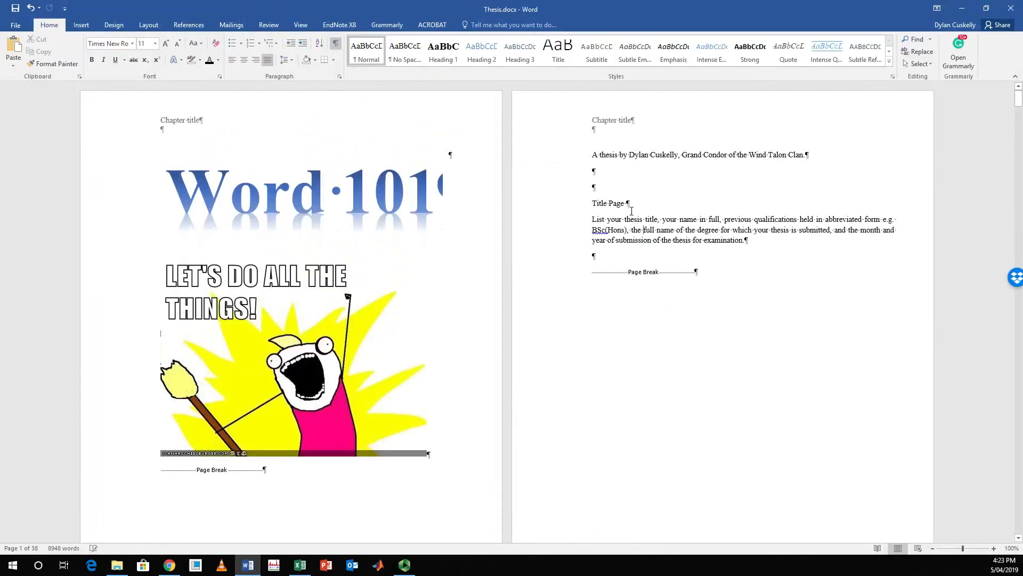
scroll(435, 268, down, 10)
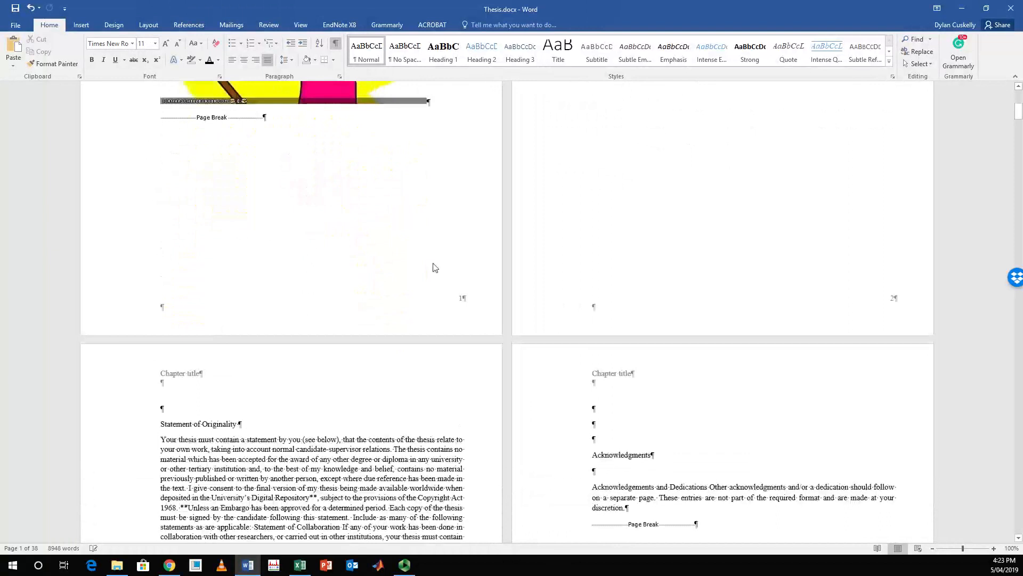
scroll(435, 268, down, 20)
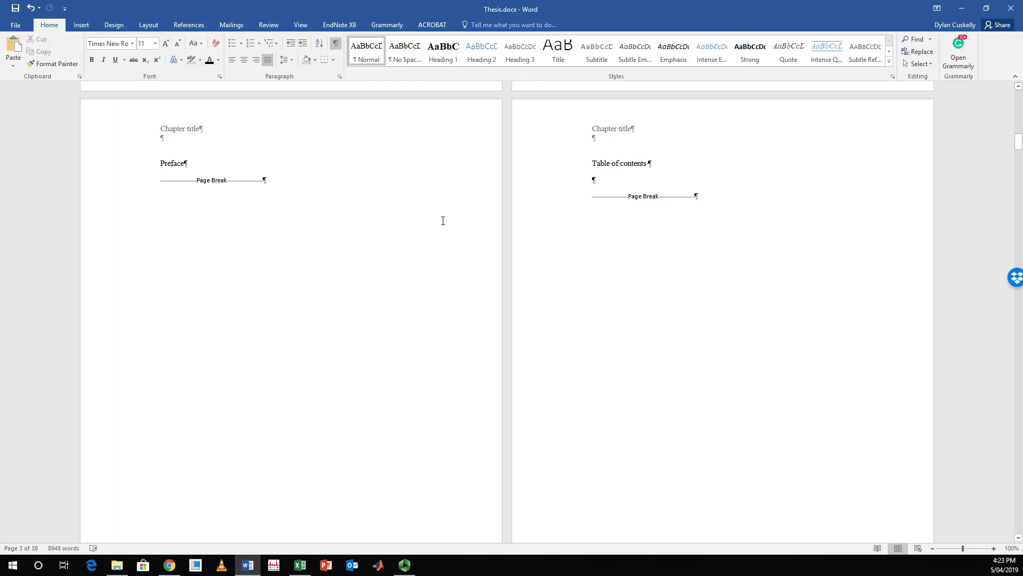
scroll(443, 220, down, 15)
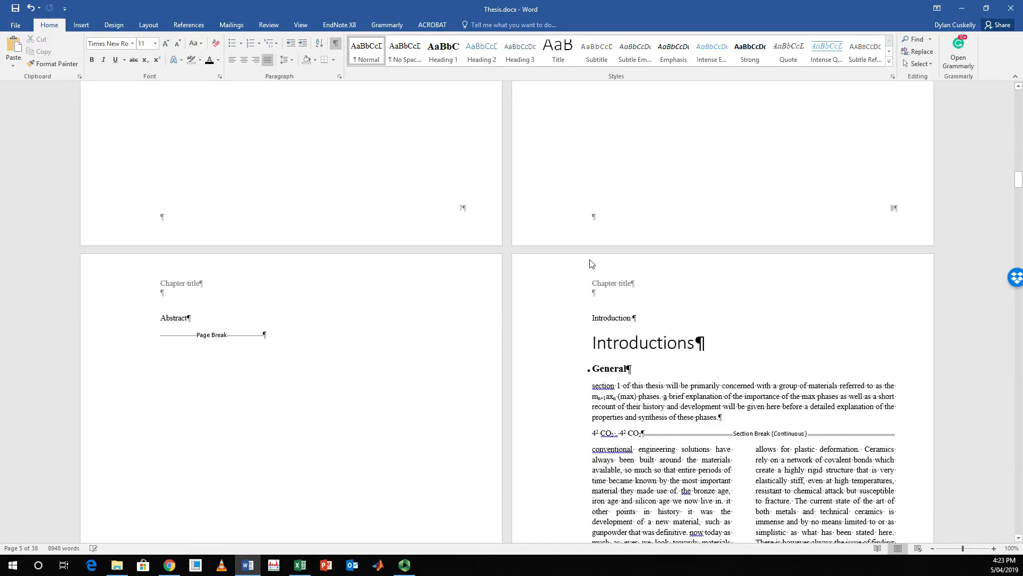
scroll(591, 263, down, 7)
scroll(374, 250, up, 5)
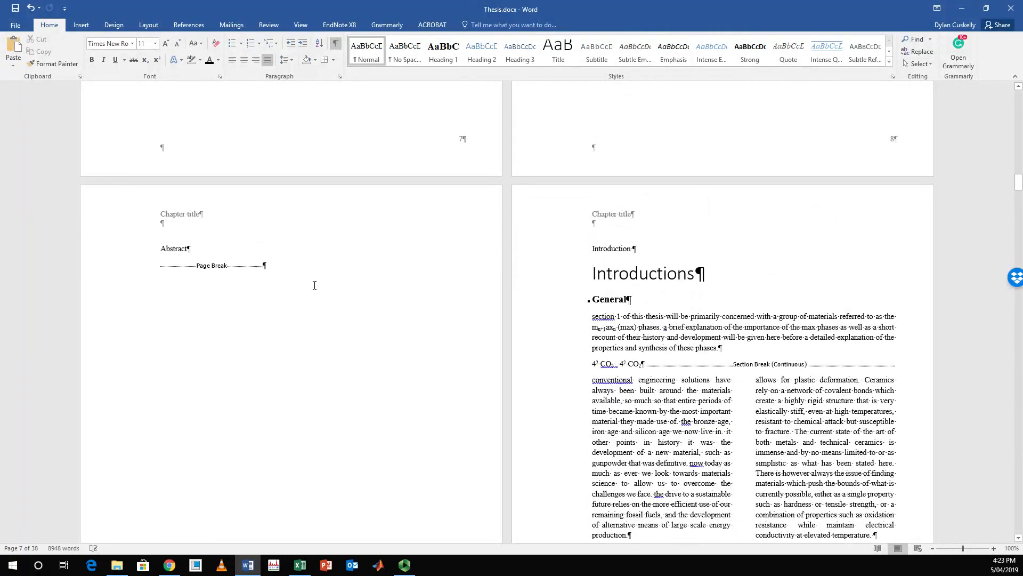
click(277, 266)
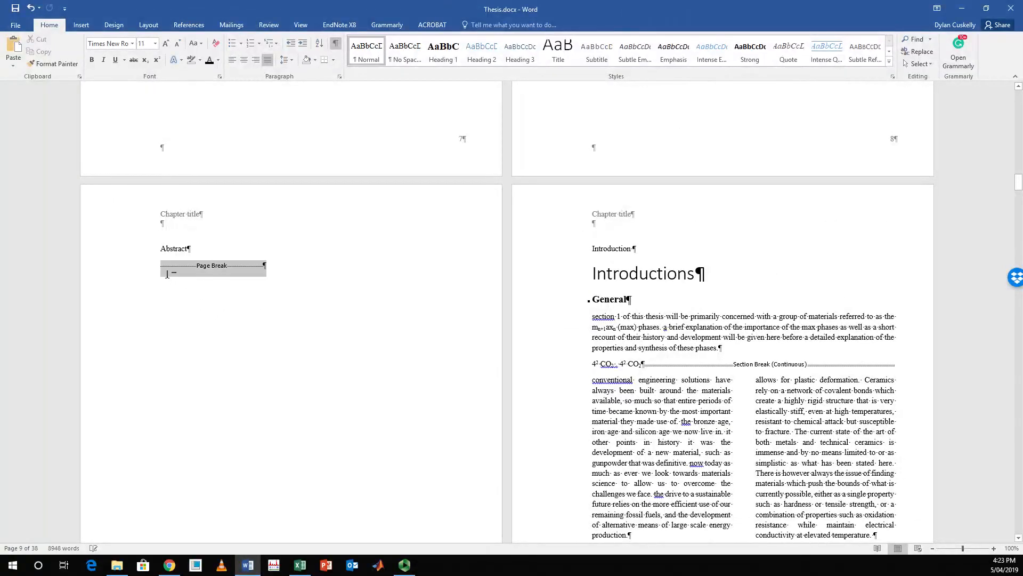
scroll(664, 373, down, 6)
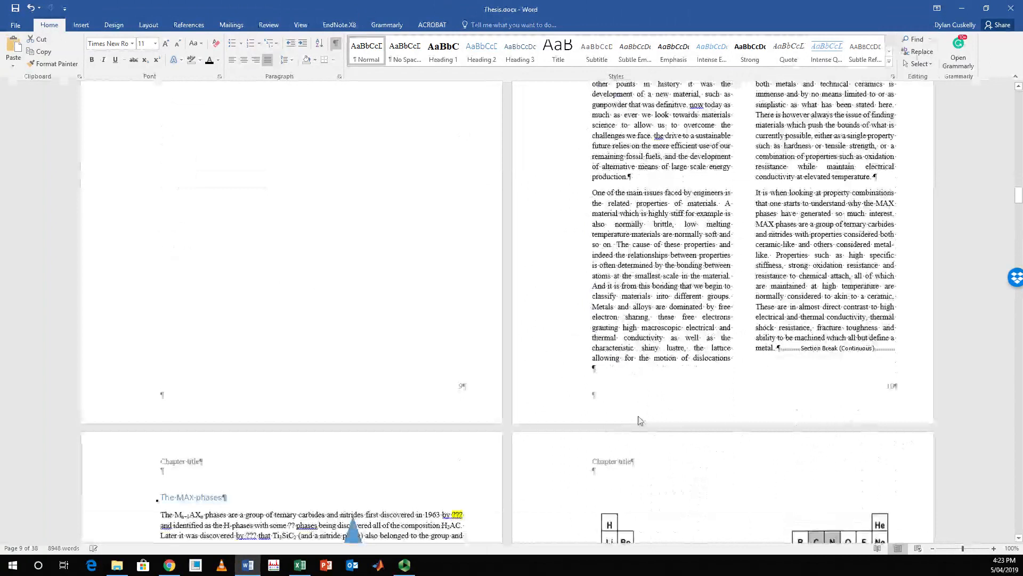
Step: Apply continuous line numbering to the section containing The MAX phases and remove it again
click(889, 392)
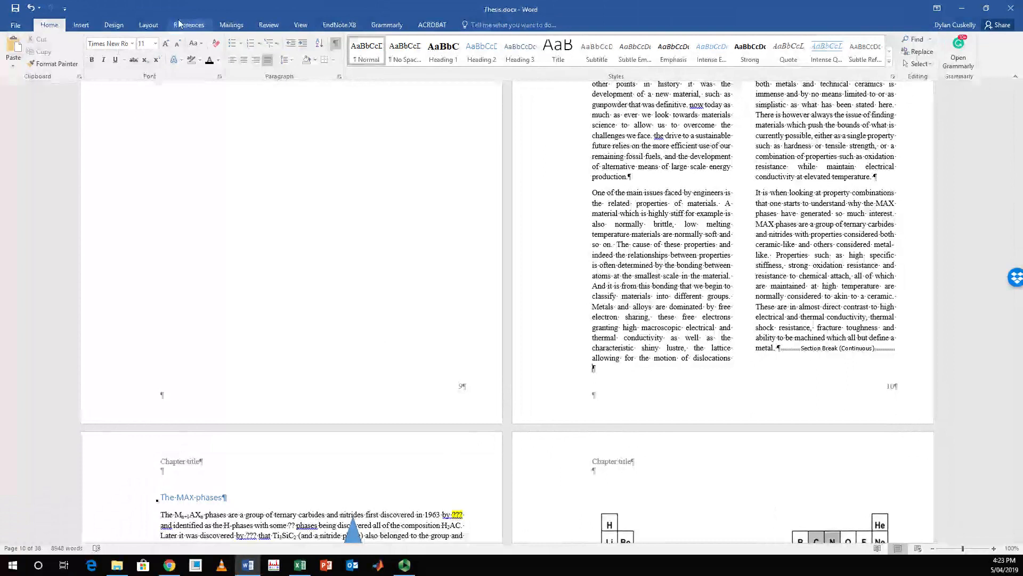
click(141, 26)
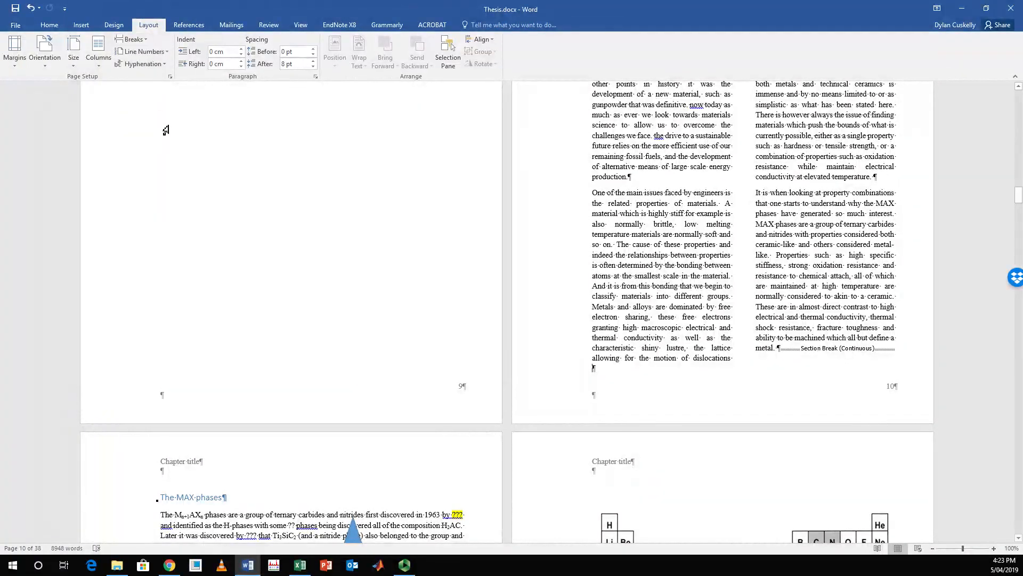
click(145, 54)
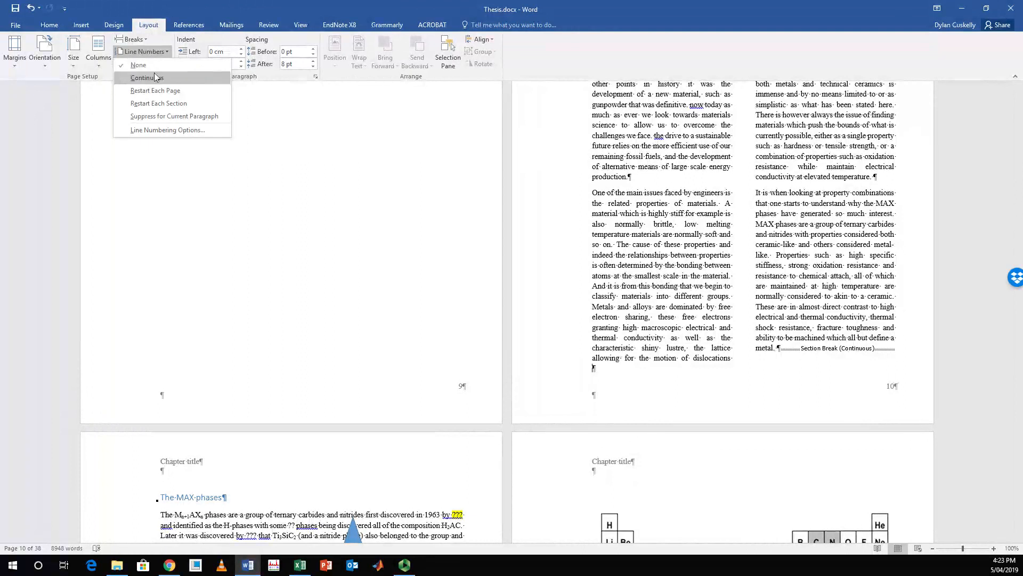
click(155, 78)
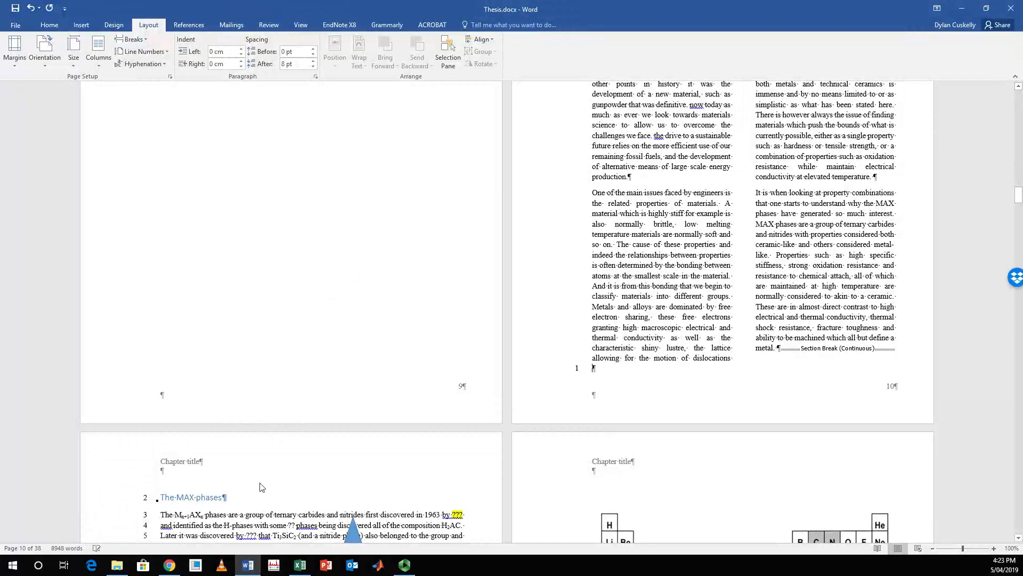
scroll(261, 487, down, 3)
click(143, 51)
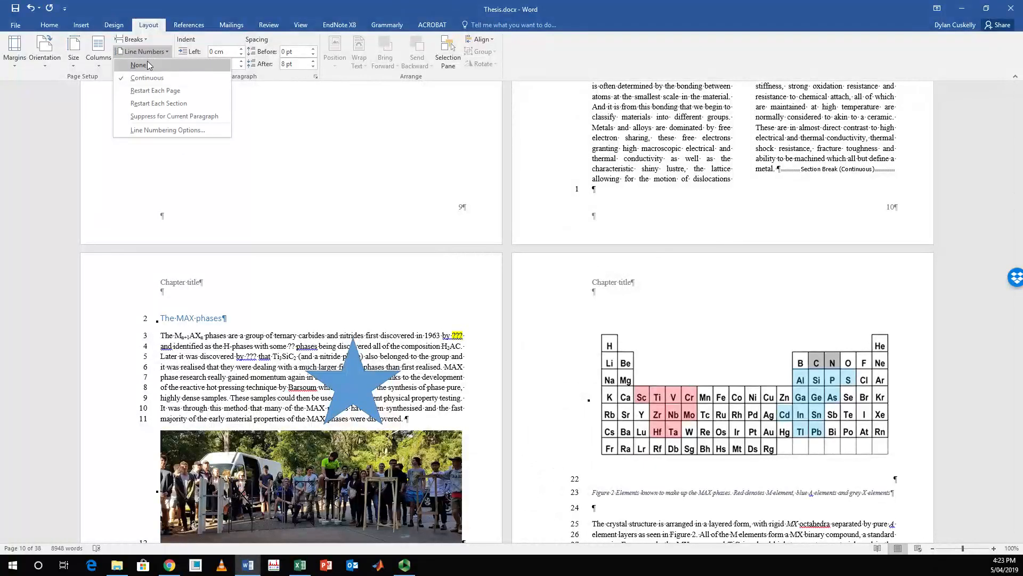
click(148, 65)
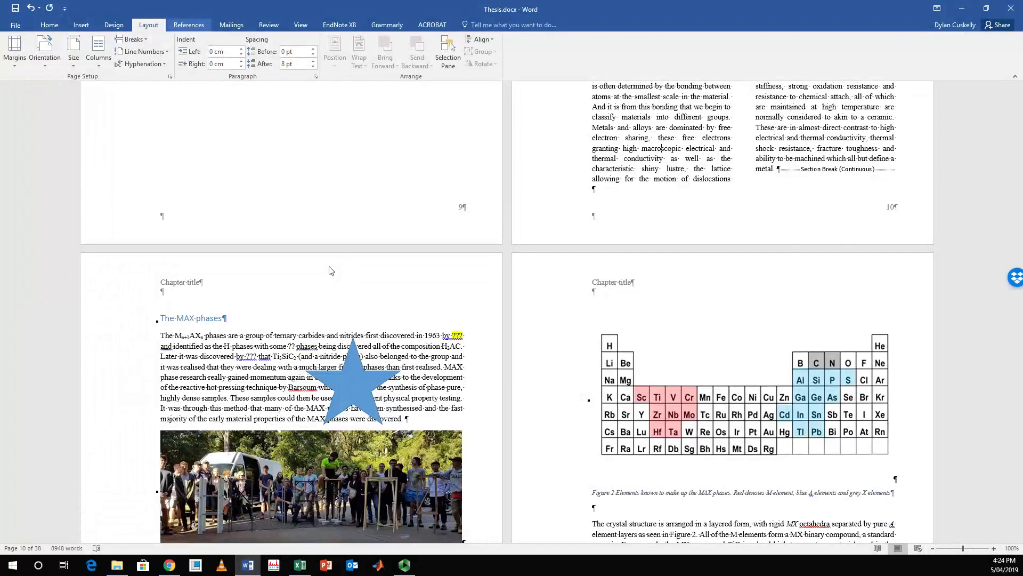
Step: Start creating a new citation source after the highlighted ??? in the first sentence of The MAX phases
click(189, 25)
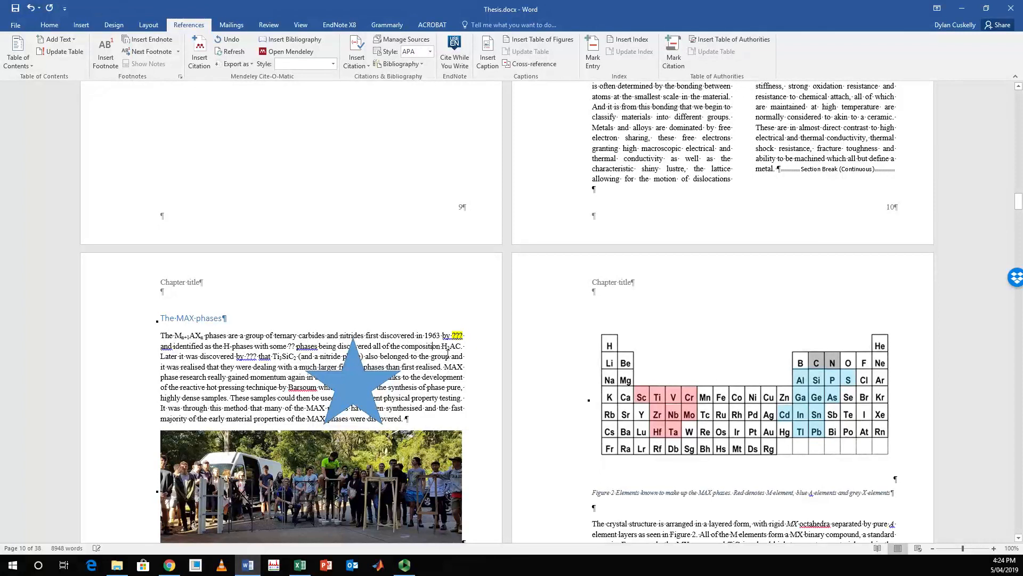
scroll(309, 353, down, 4)
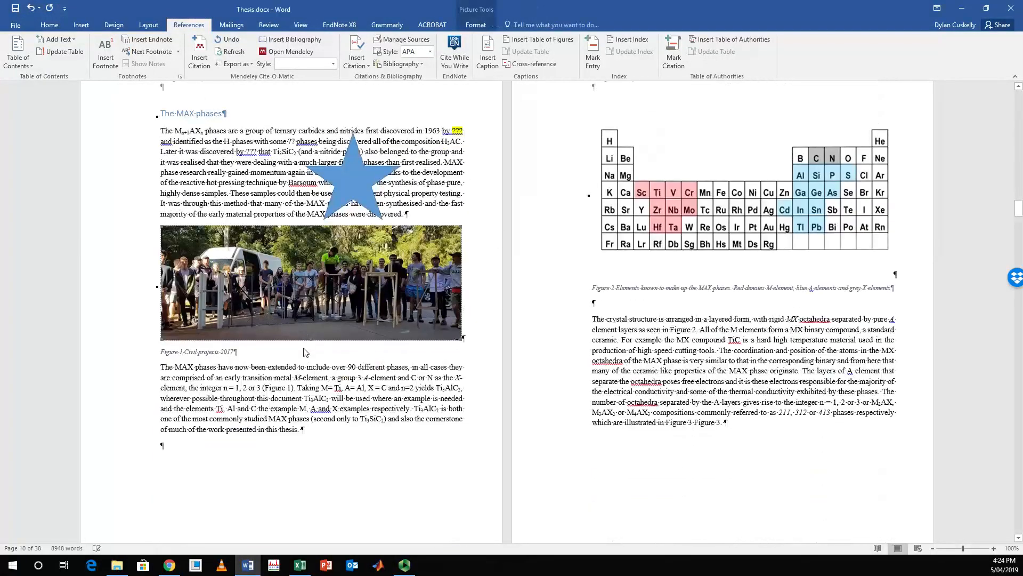
click(278, 311)
click(468, 134)
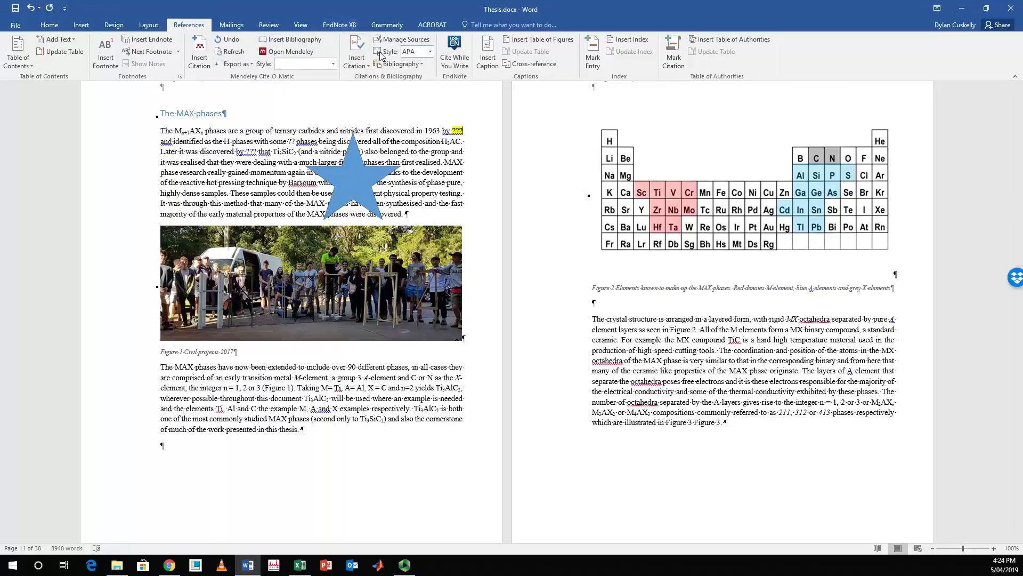
click(356, 53)
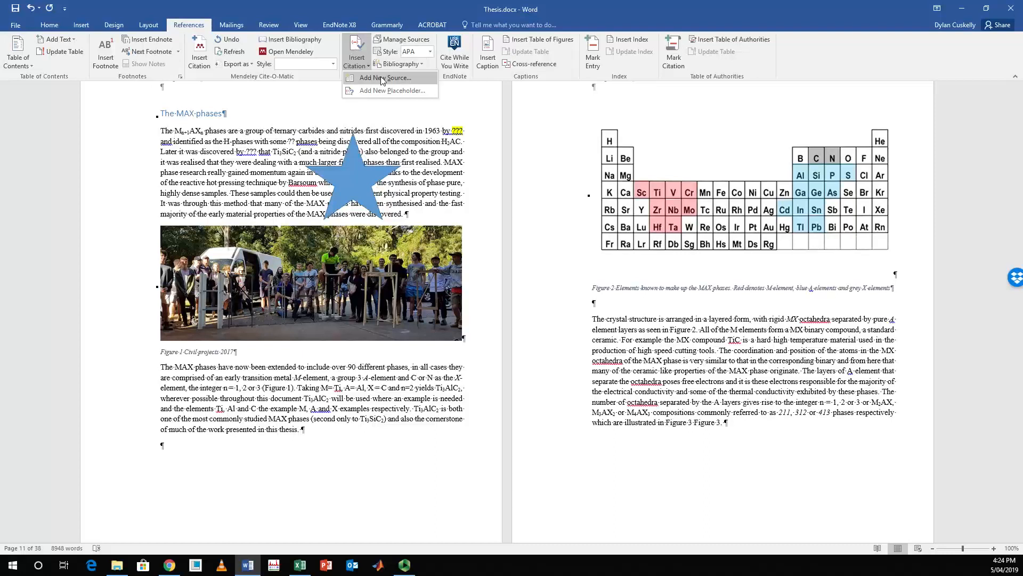
click(389, 84)
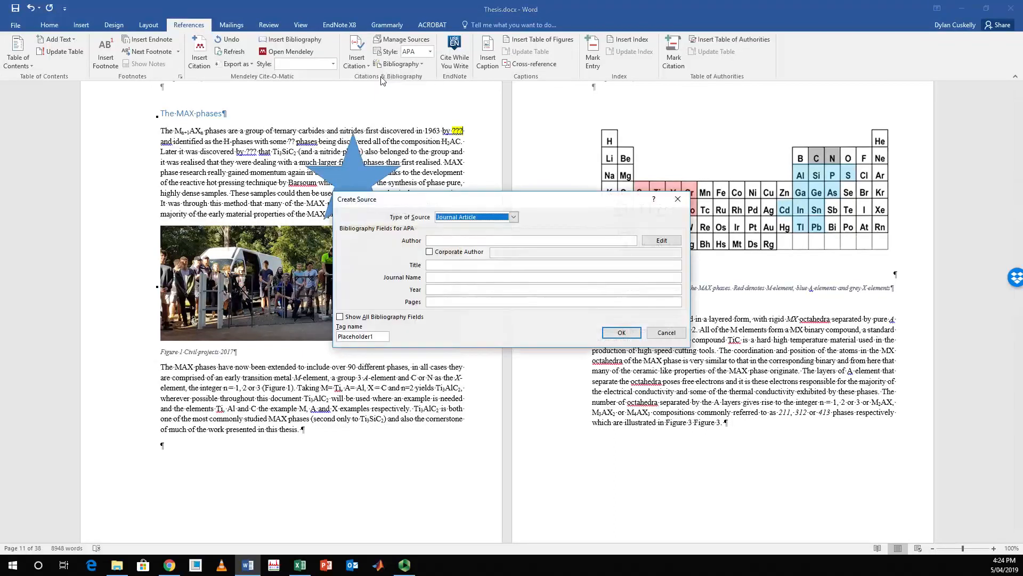
Step: Enter the first author's surname for the source and add that author's full entry with first and middle initials to the name list
click(592, 241)
text(Cuskelly)
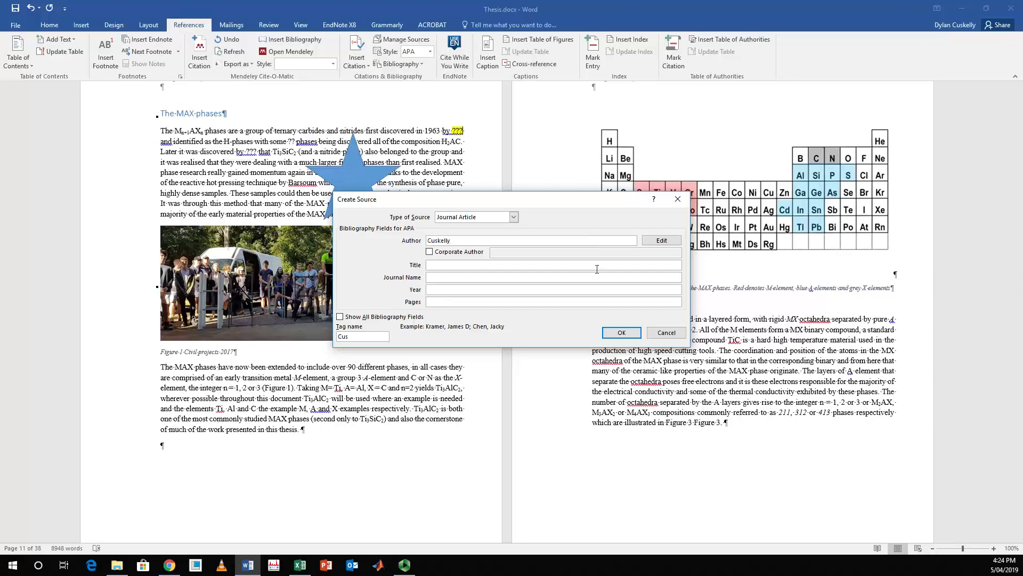
click(662, 241)
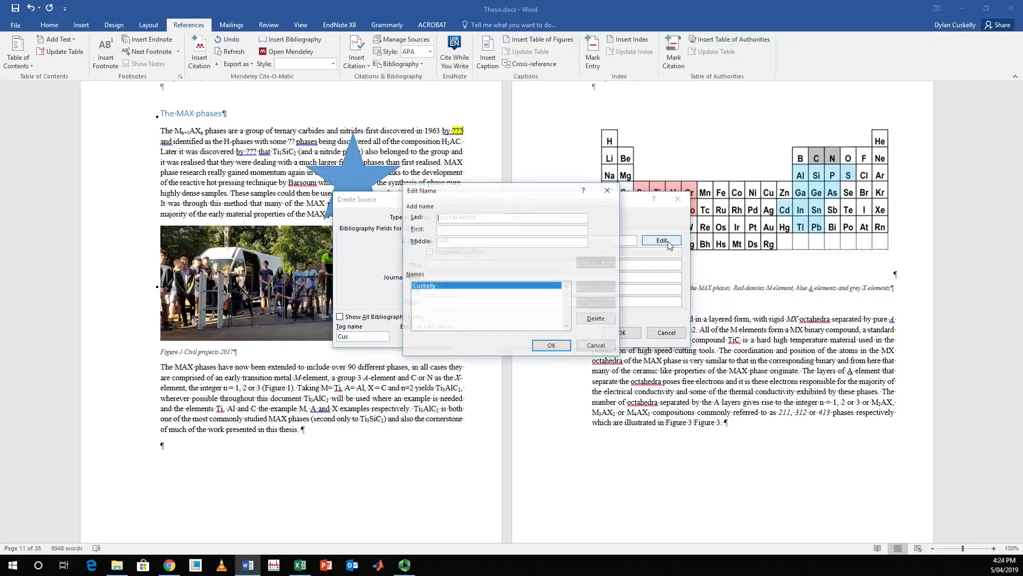
text(Cuskelly)
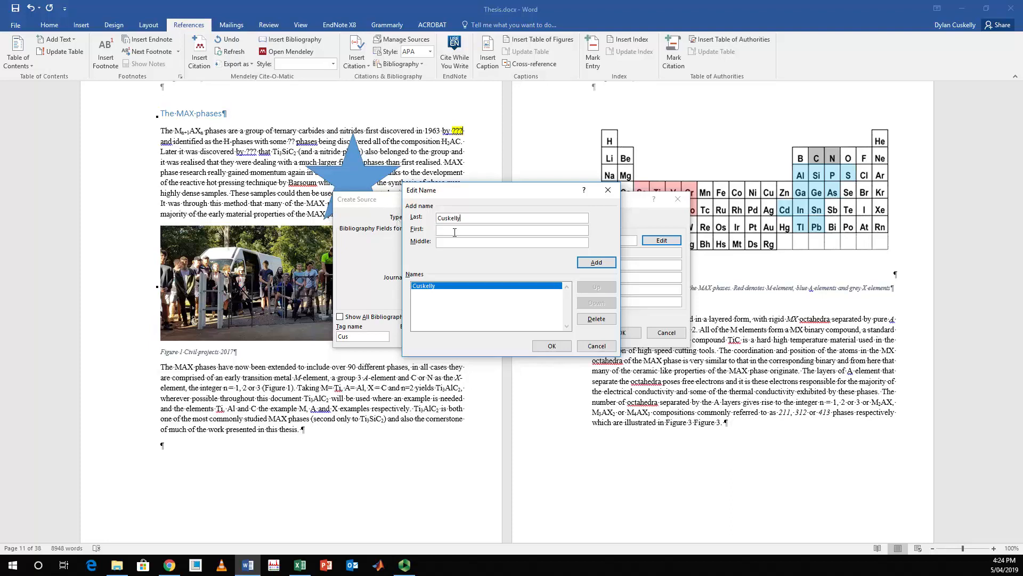
click(455, 235)
text(D)
key(Tab)
text(T)
click(594, 264)
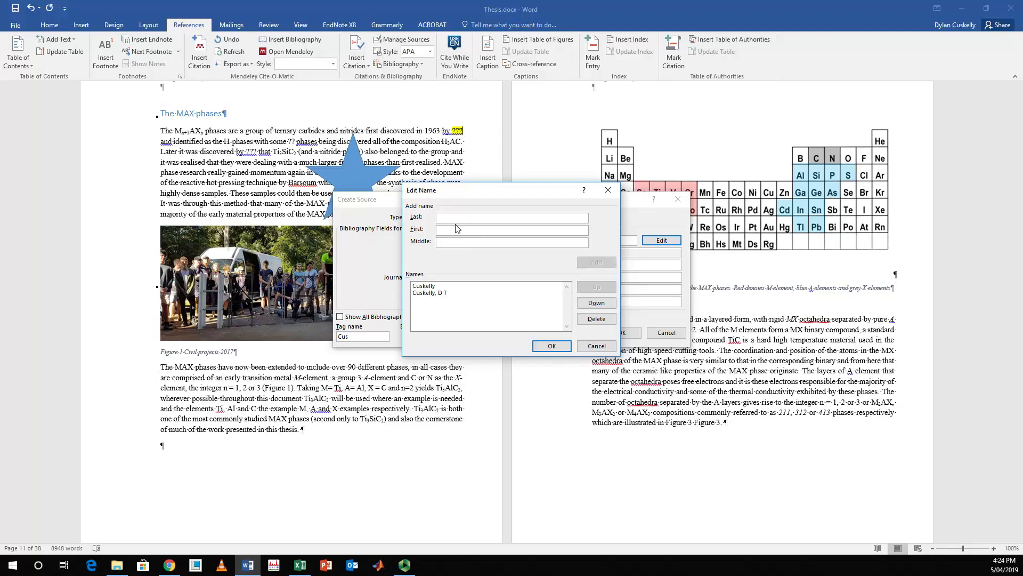
Step: Add the second author's surname and initials, and remove the duplicate surname-only entry from the author field
text(Kisi)
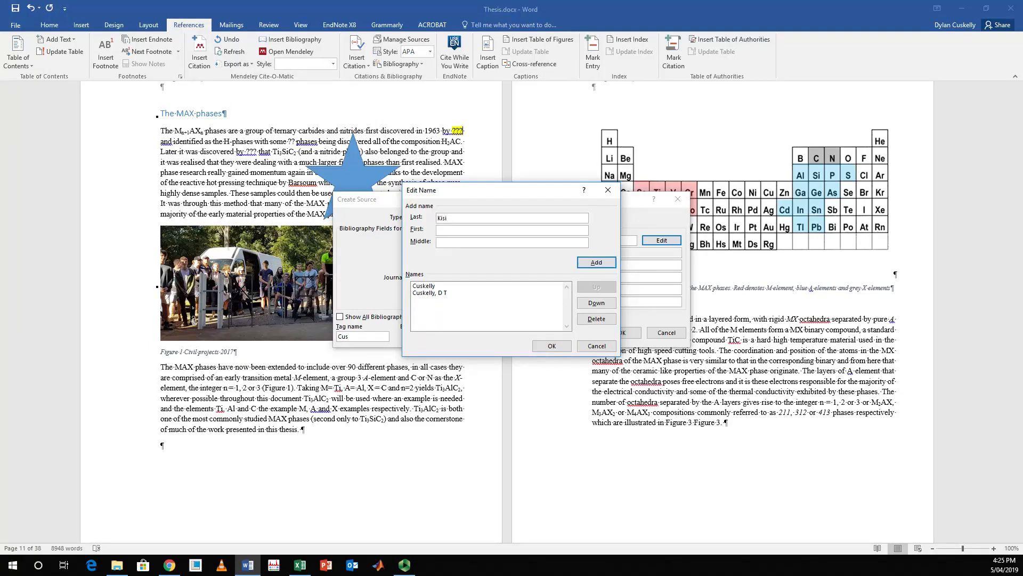
text(, E H)
click(596, 263)
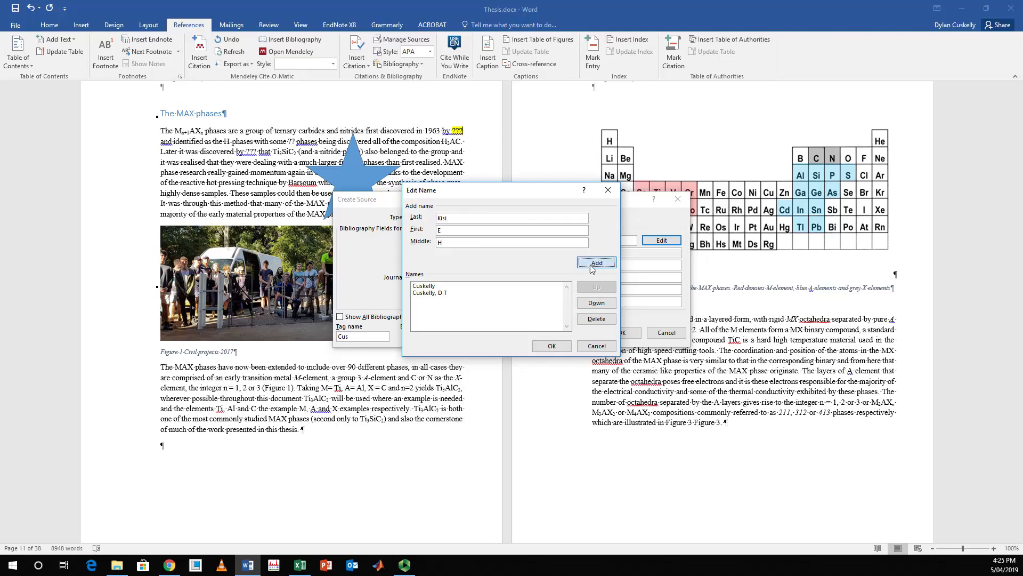
click(551, 346)
drag(454, 240, 413, 244)
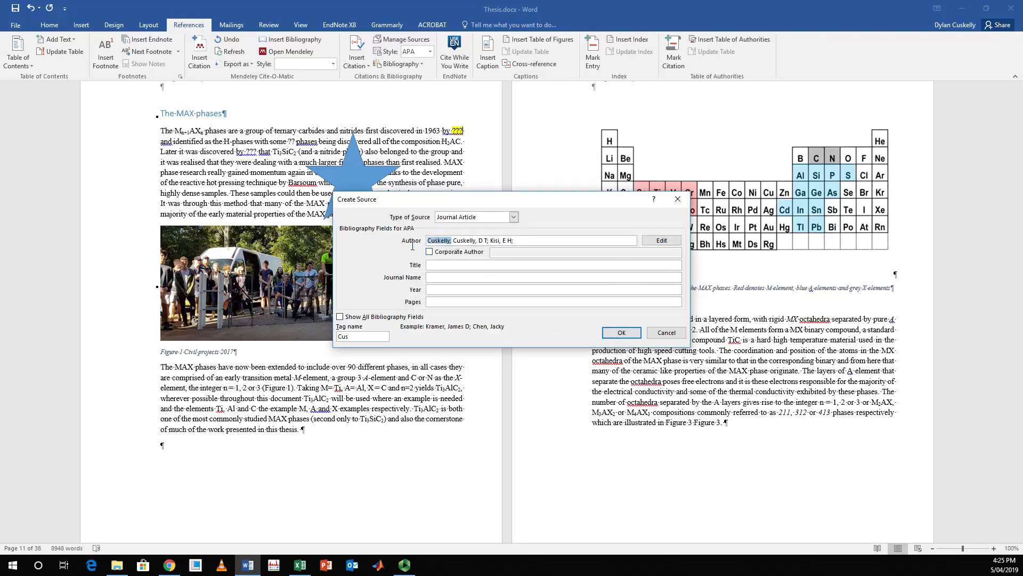
key(BackSpace)
Step: Enter the title Great paper, journal name adfb and year dbg, and insert the journal article citation
key(Tab)
text(Great )
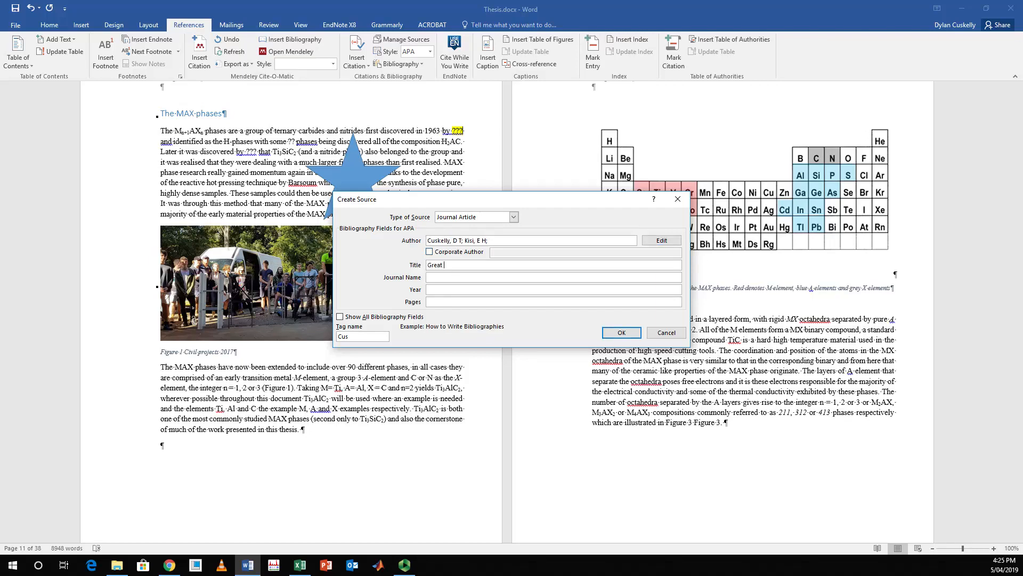
text(paper)
click(506, 280)
text(adfb)
key(Tab)
text(dbg)
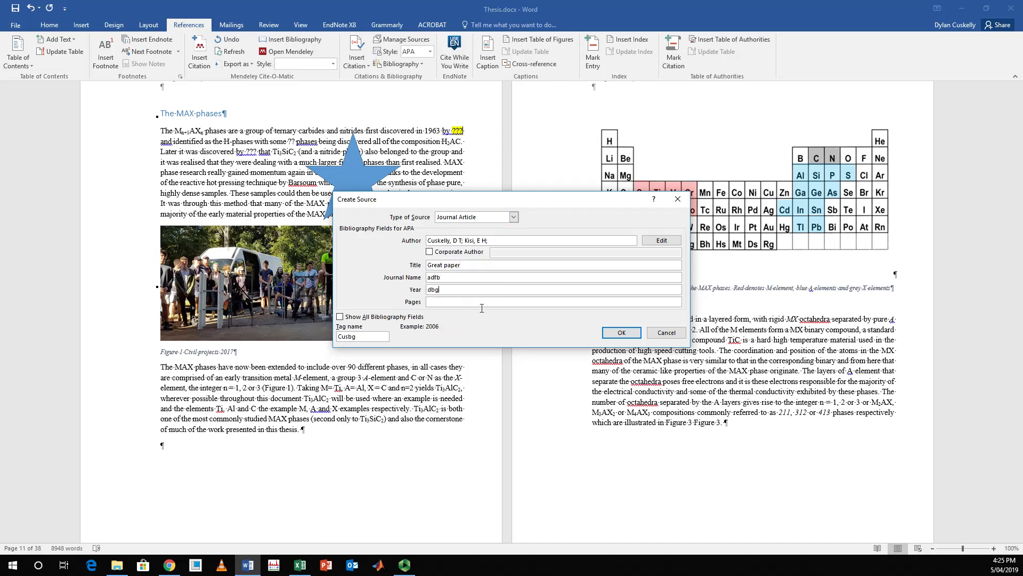
click(620, 333)
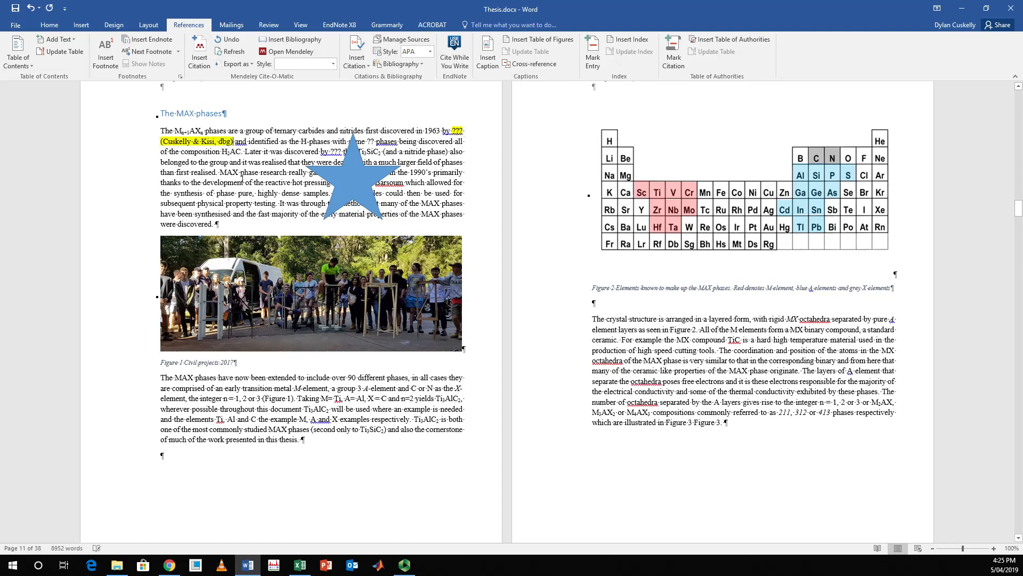
Step: Cite the existing Great paper source again after "throughout this document" in the paragraph below Figure 1
click(242, 162)
click(361, 53)
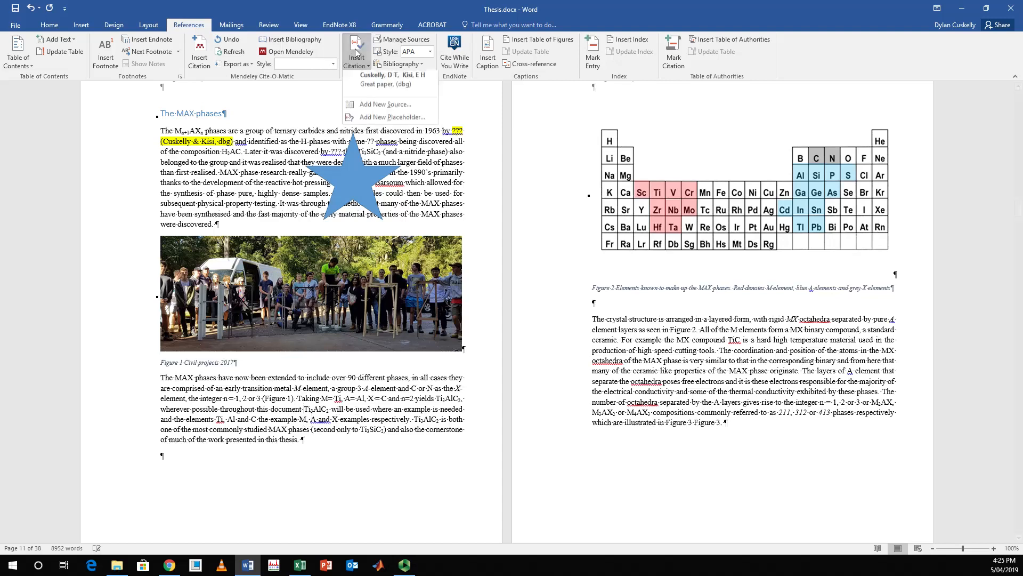
click(383, 81)
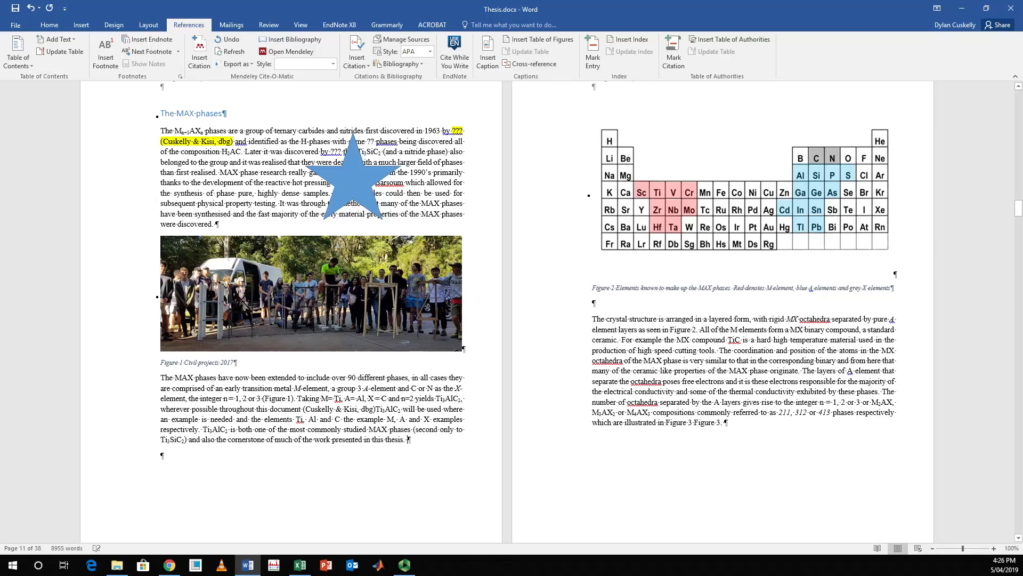
Step: Insert a References bibliography on a new line after the paragraph ending "work presented in this thesis"
key(Return)
click(412, 64)
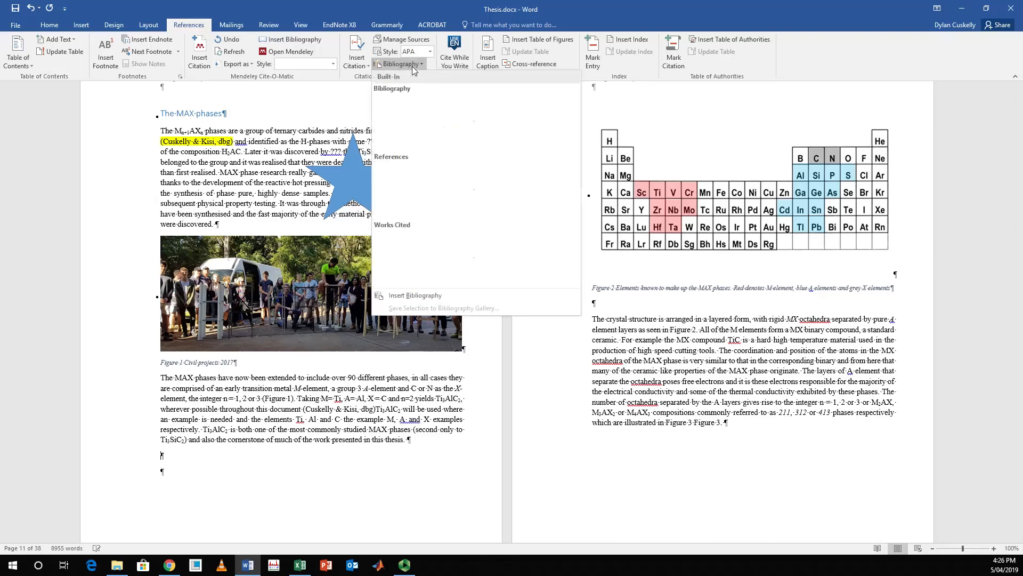
click(434, 182)
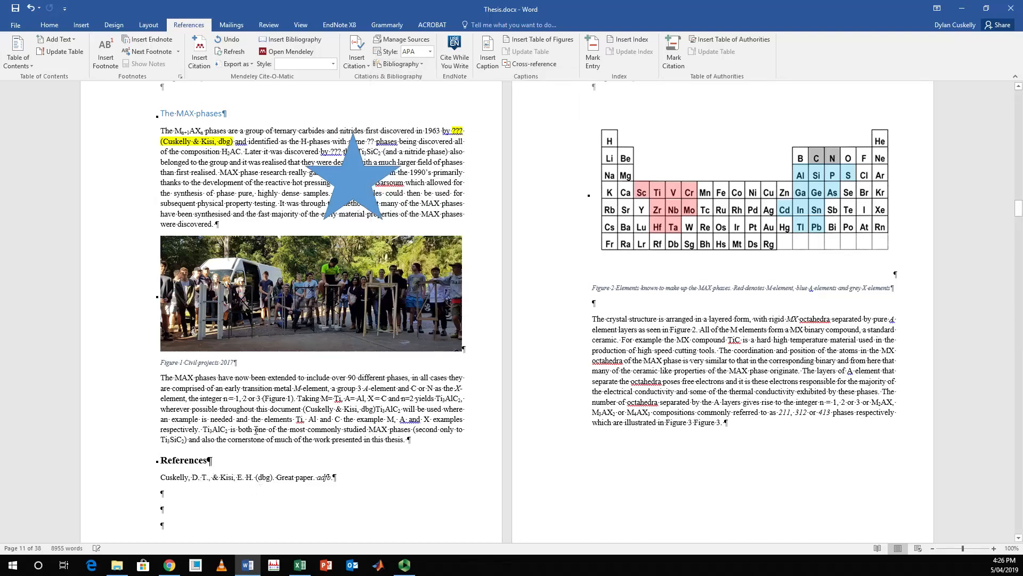
scroll(255, 430, down, 3)
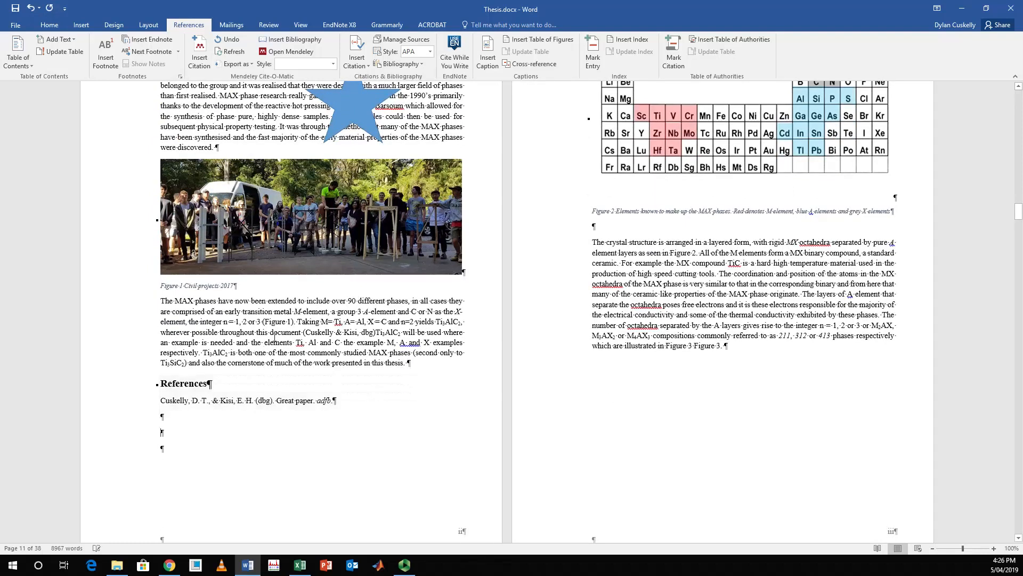
Step: Try to change the EndNote citation style to thesis11
click(339, 25)
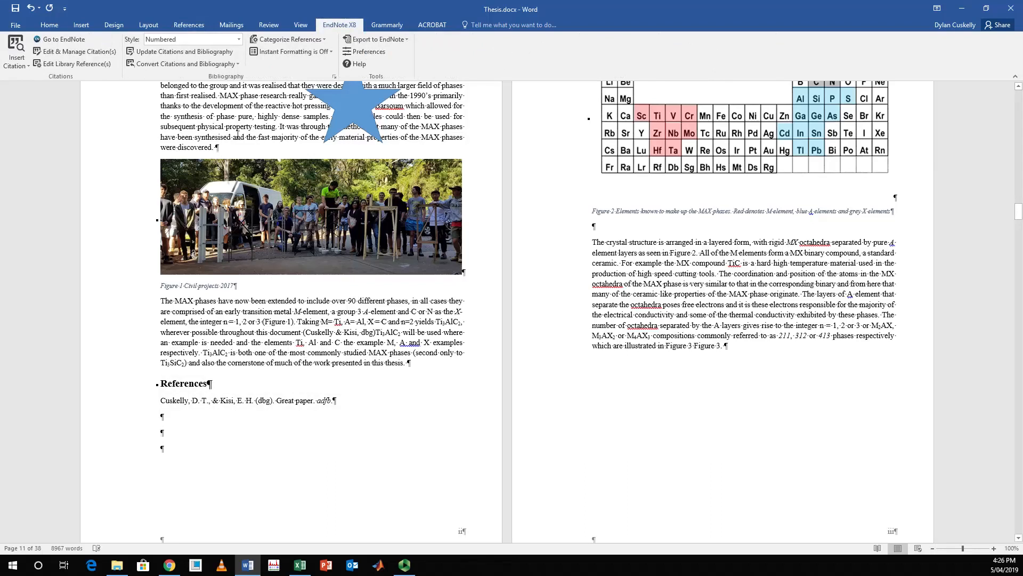
click(220, 41)
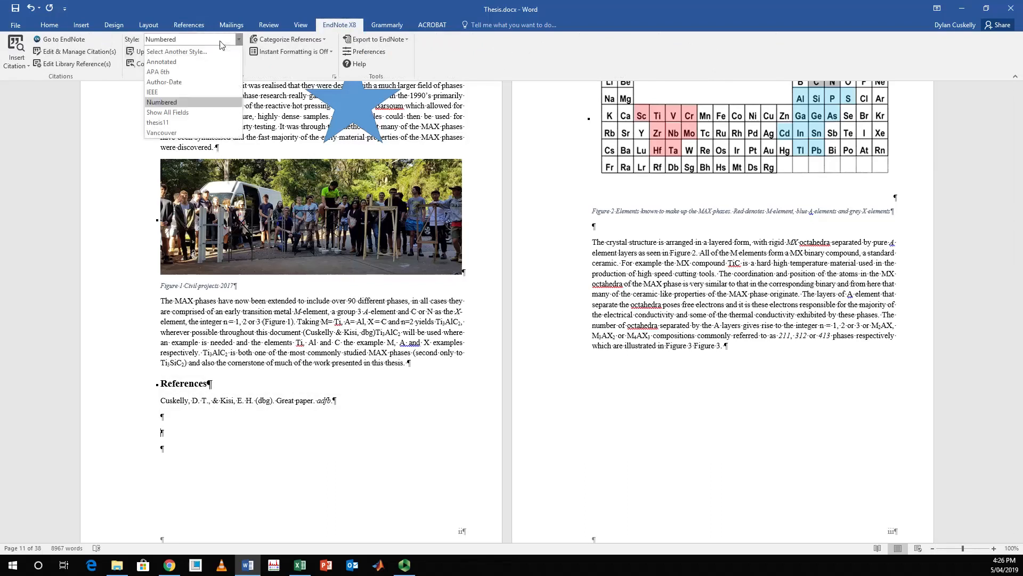
click(220, 43)
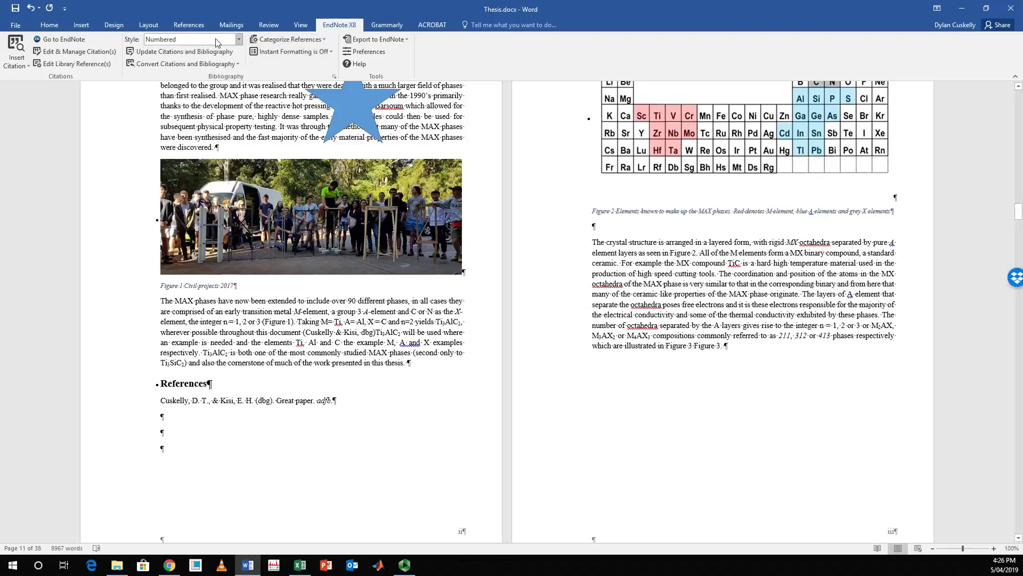
click(217, 43)
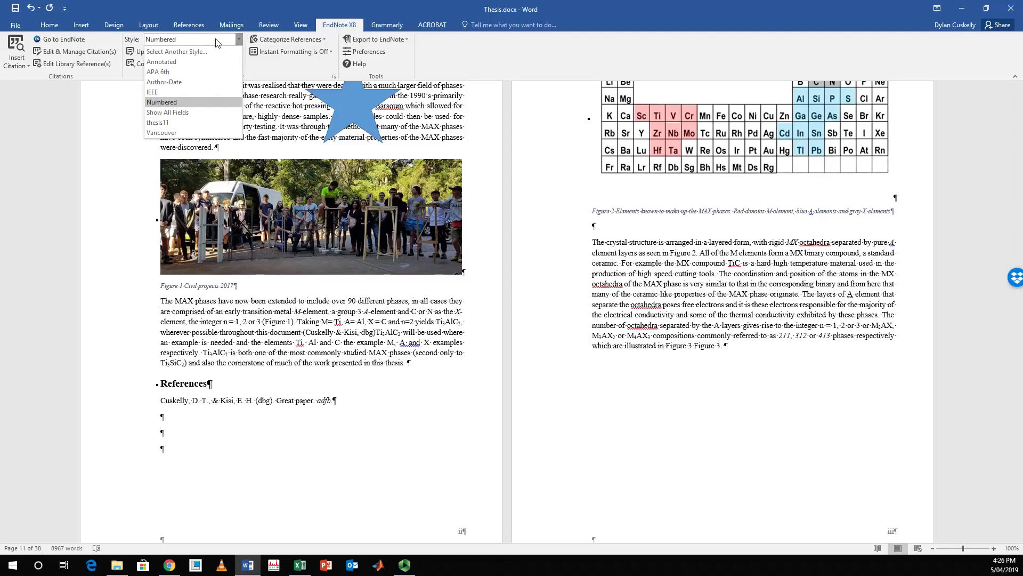
click(176, 123)
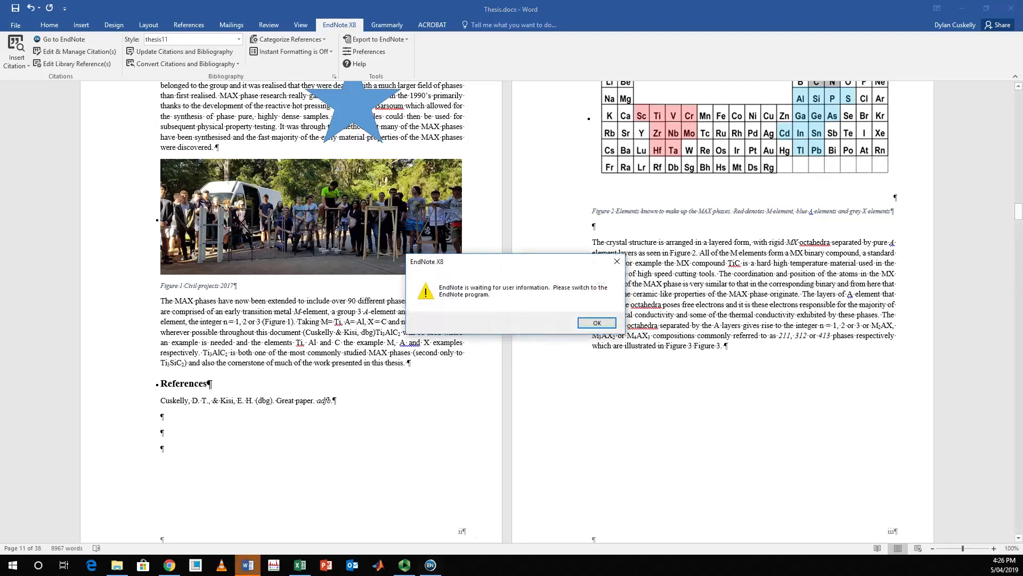
click(600, 320)
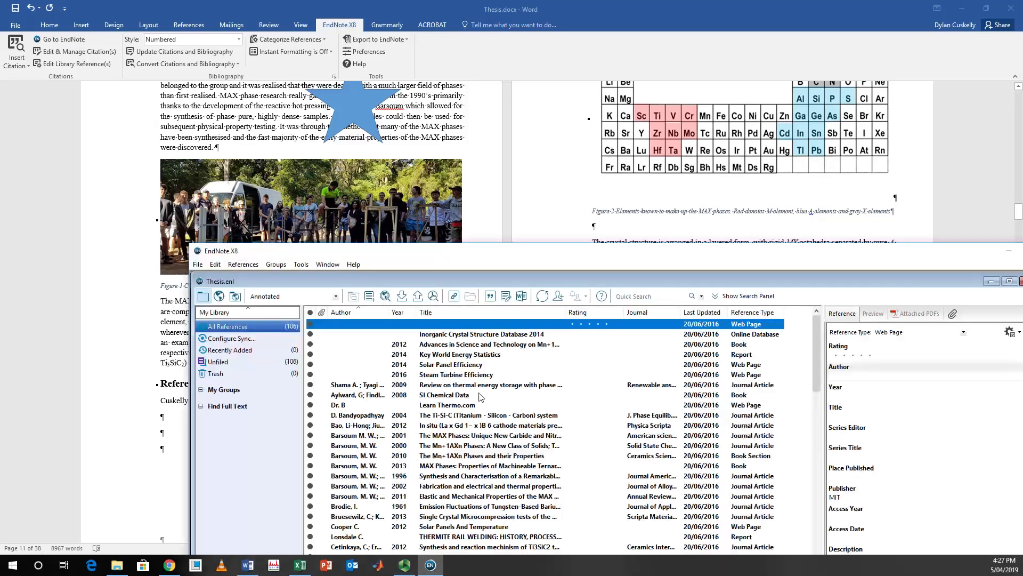
Step: Browse the Thesis.enl library in EndNote, view the details of a book and a journal article reference, and return to the thesis
drag(546, 249, 453, 119)
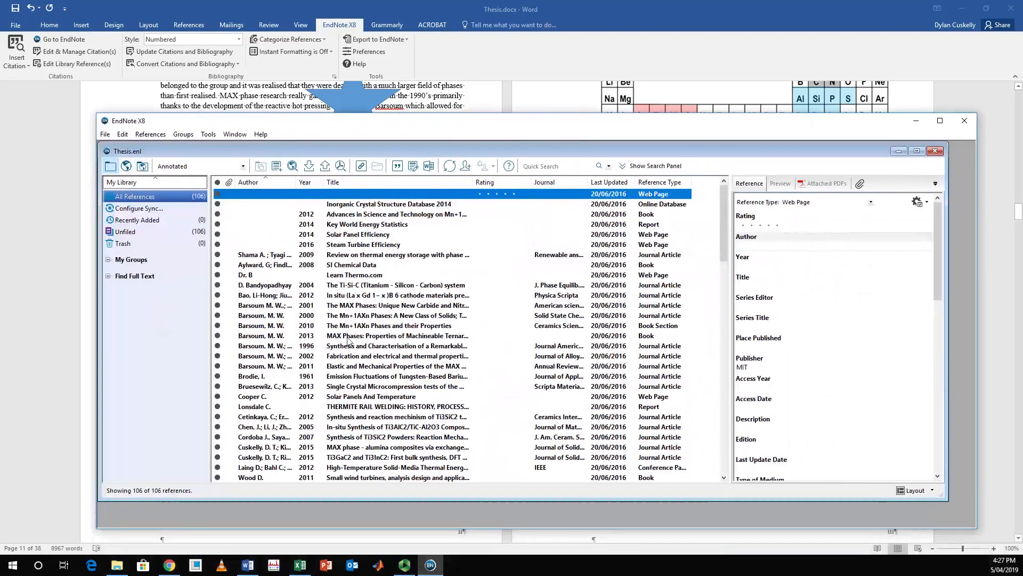
click(346, 335)
scroll(355, 328, down, 20)
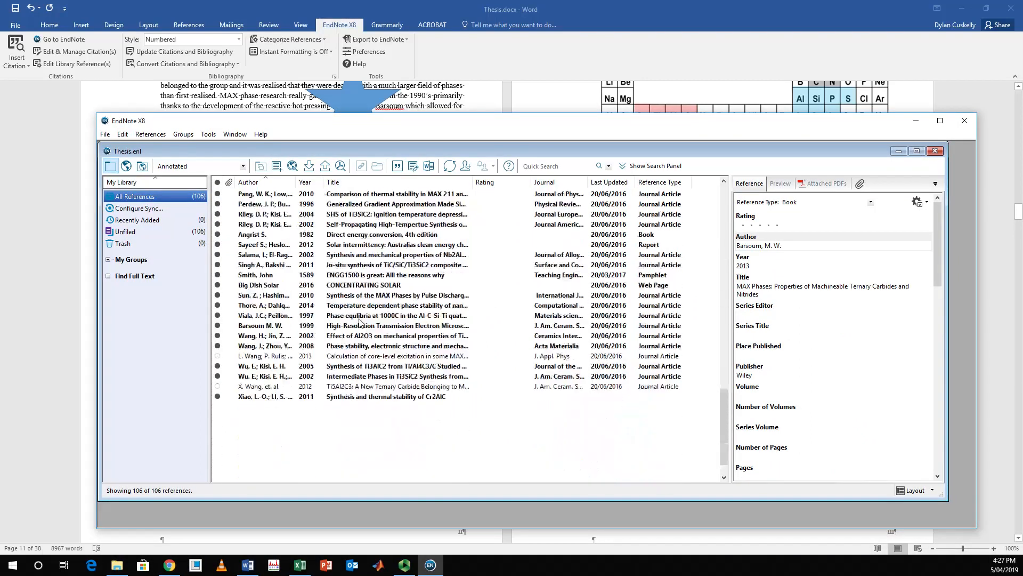
click(364, 298)
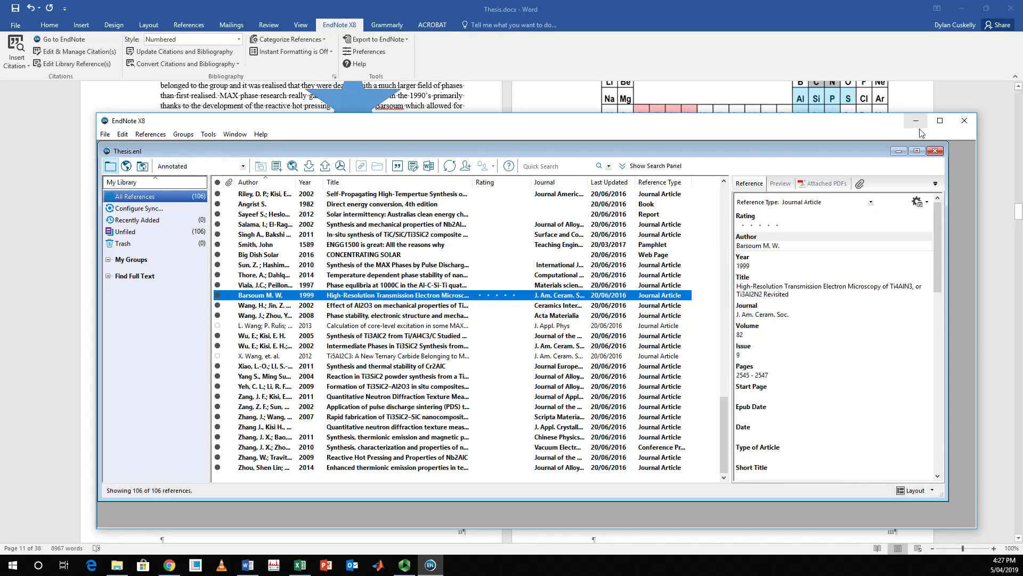
click(537, 100)
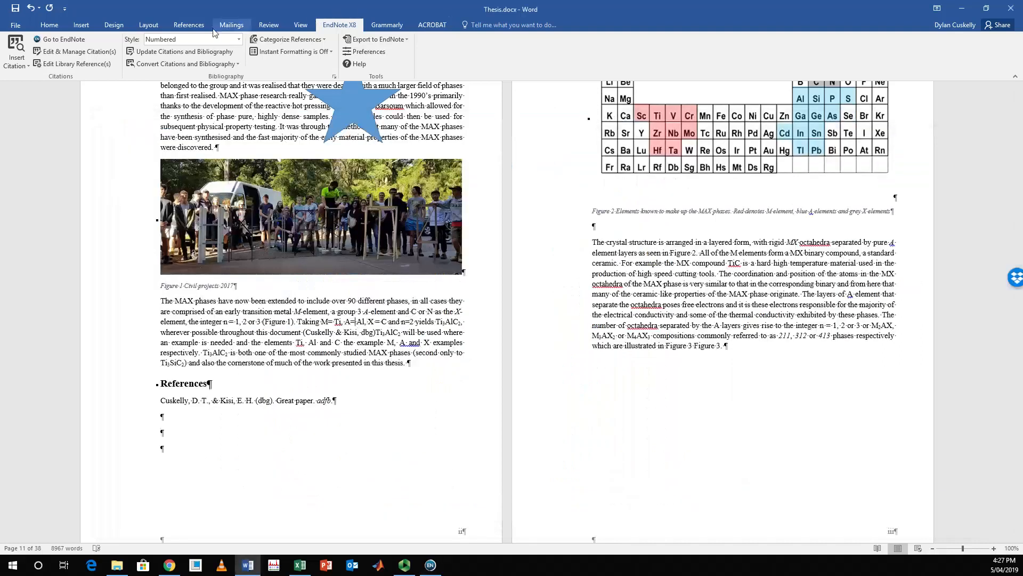
Step: Insert a table of figures with the Figure caption label on a new line below the "List of figures" heading
click(269, 25)
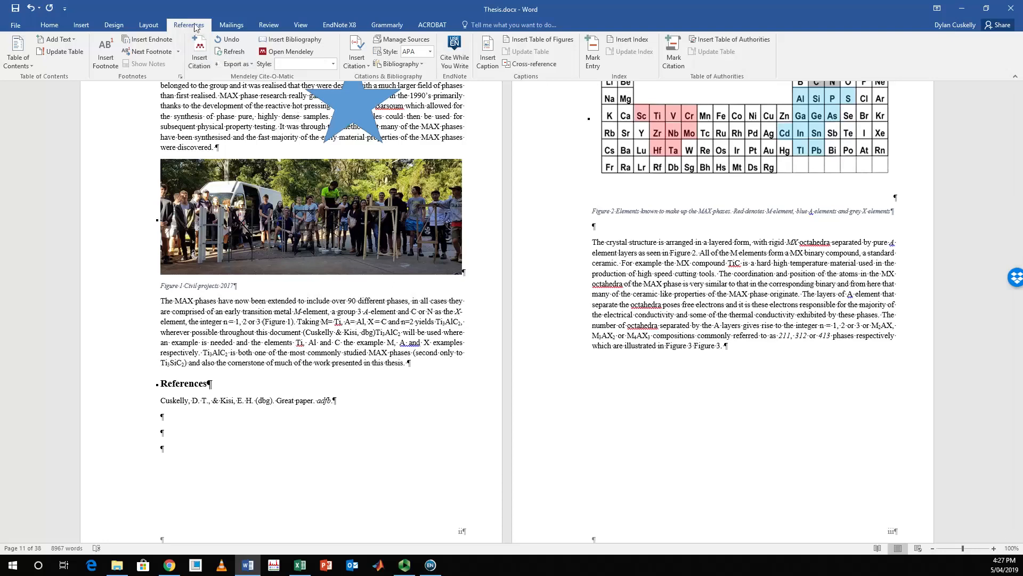
click(238, 24)
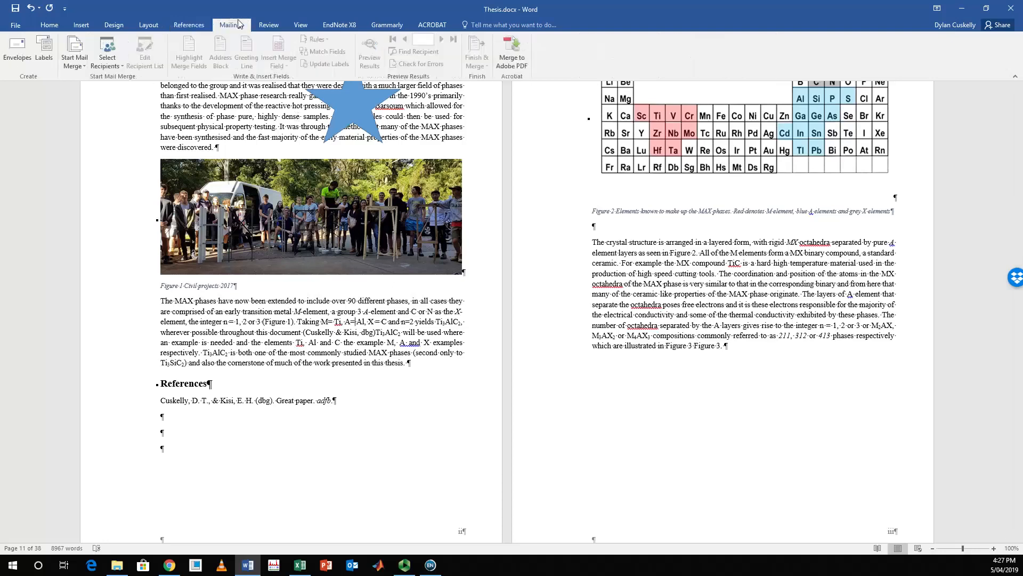
click(208, 25)
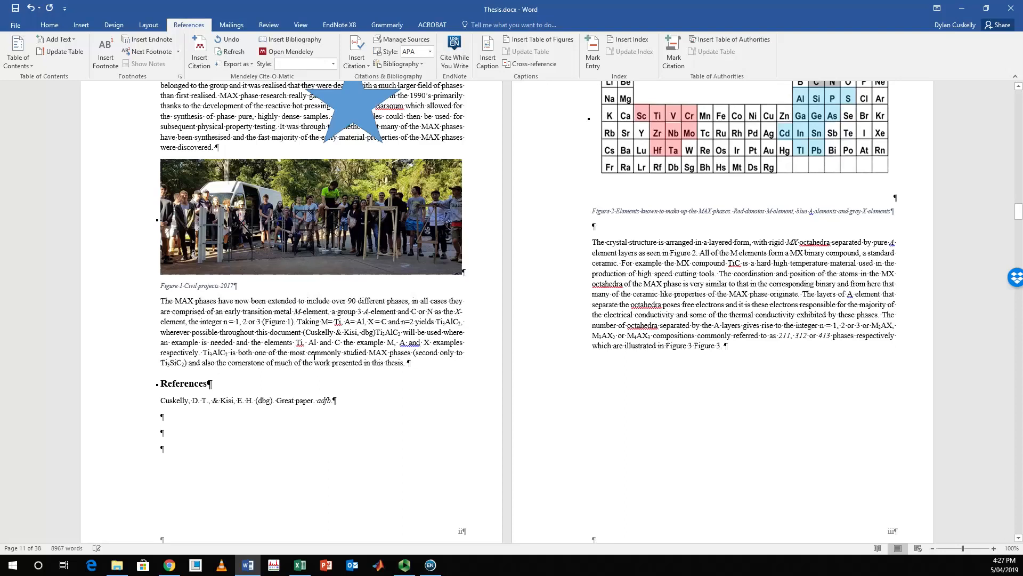
scroll(313, 356, up, 15)
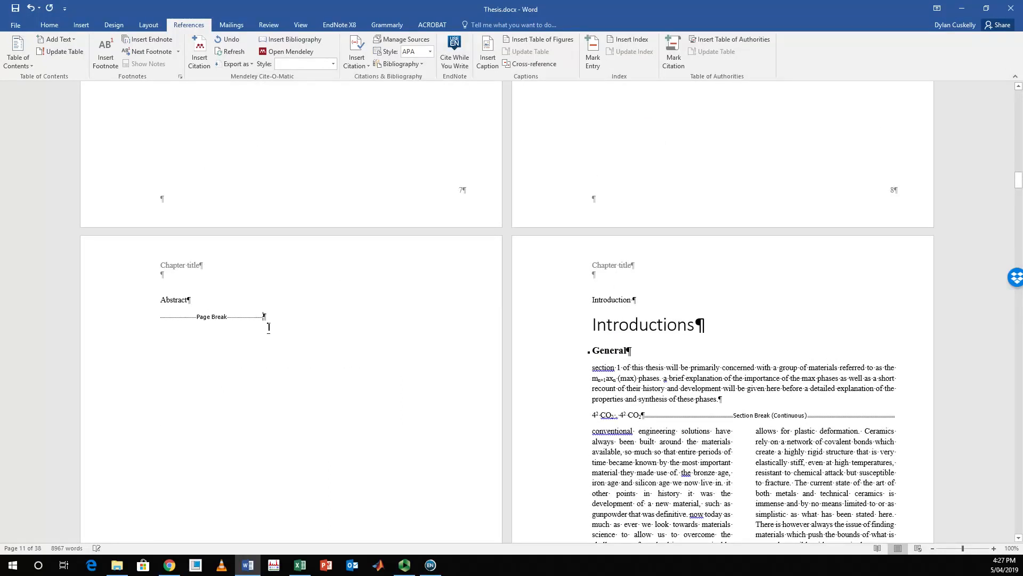
scroll(269, 328, up, 15)
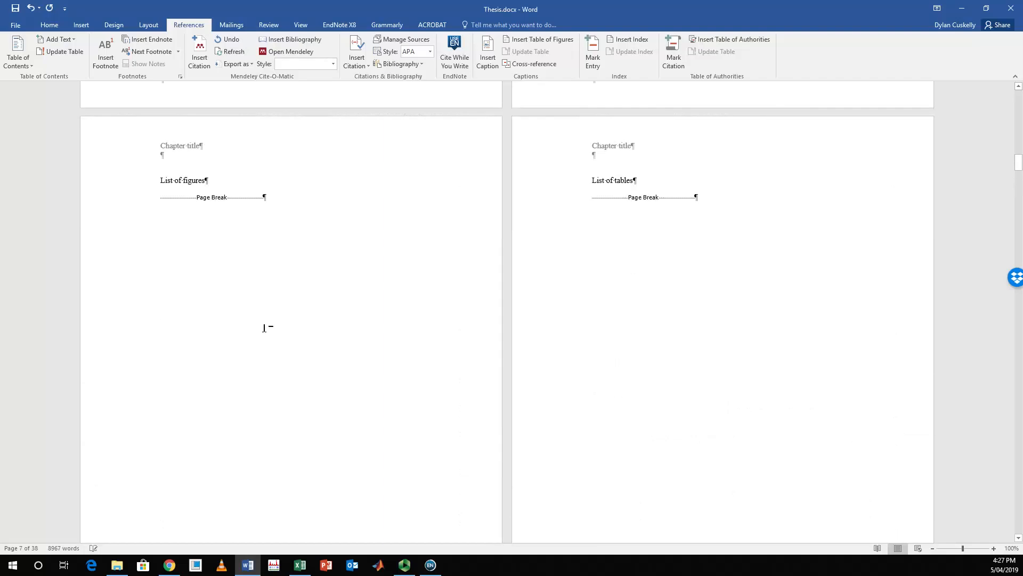
click(211, 209)
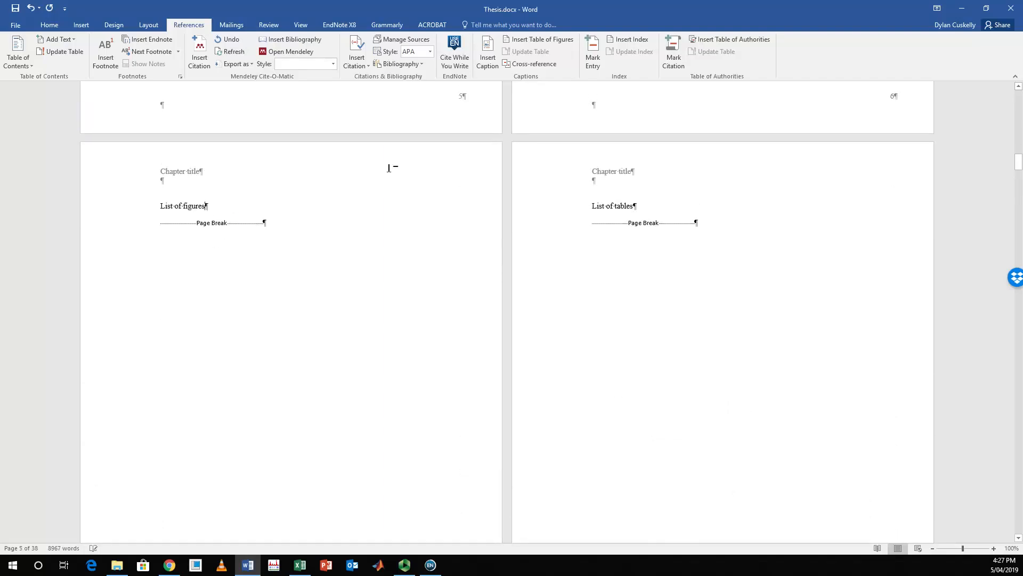
key(Return)
click(538, 39)
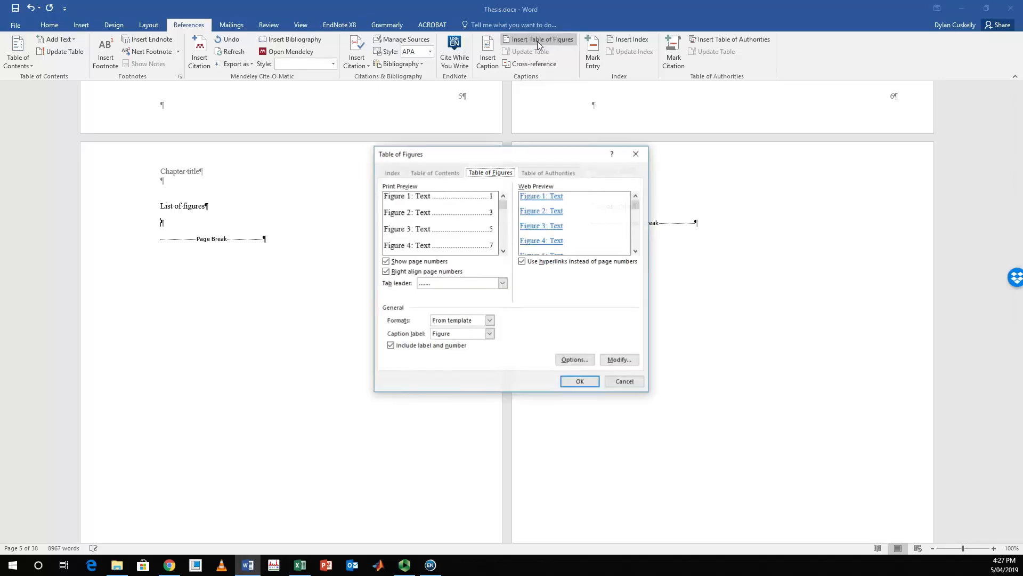
click(580, 381)
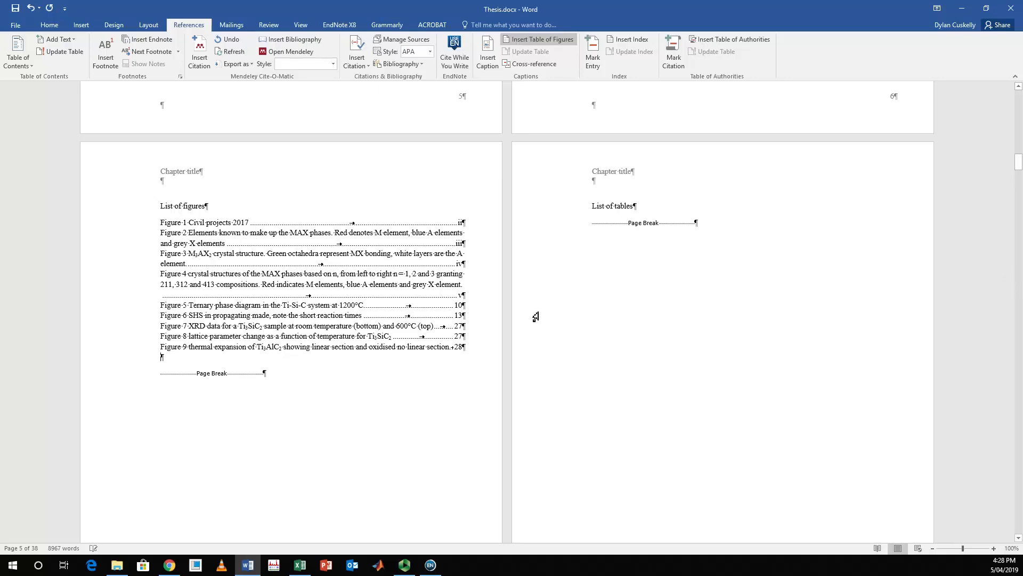
click(183, 361)
Step: Add the comment "This intro sucks! Do ti again" to the first paragraph under the General heading
click(234, 26)
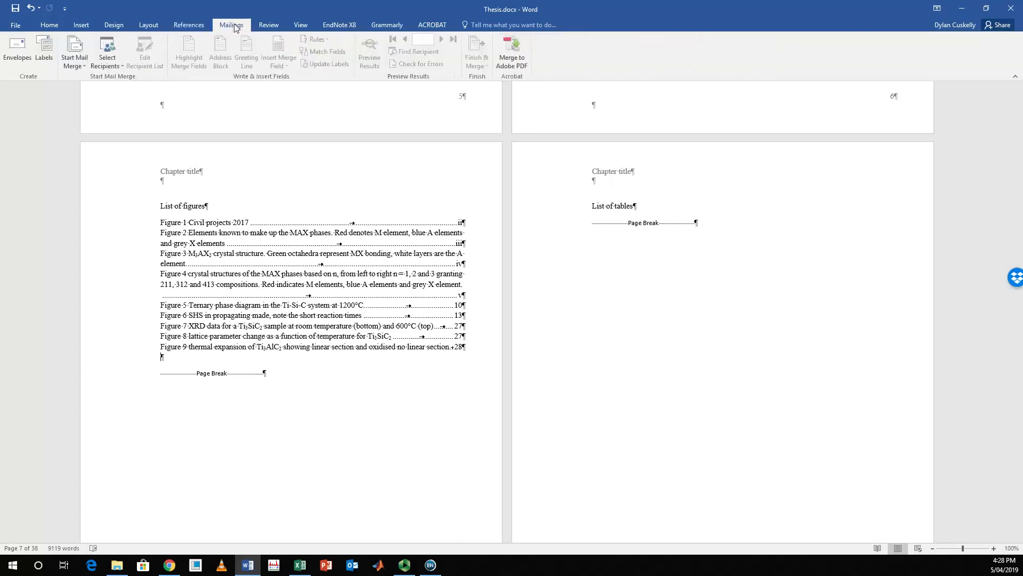
click(270, 27)
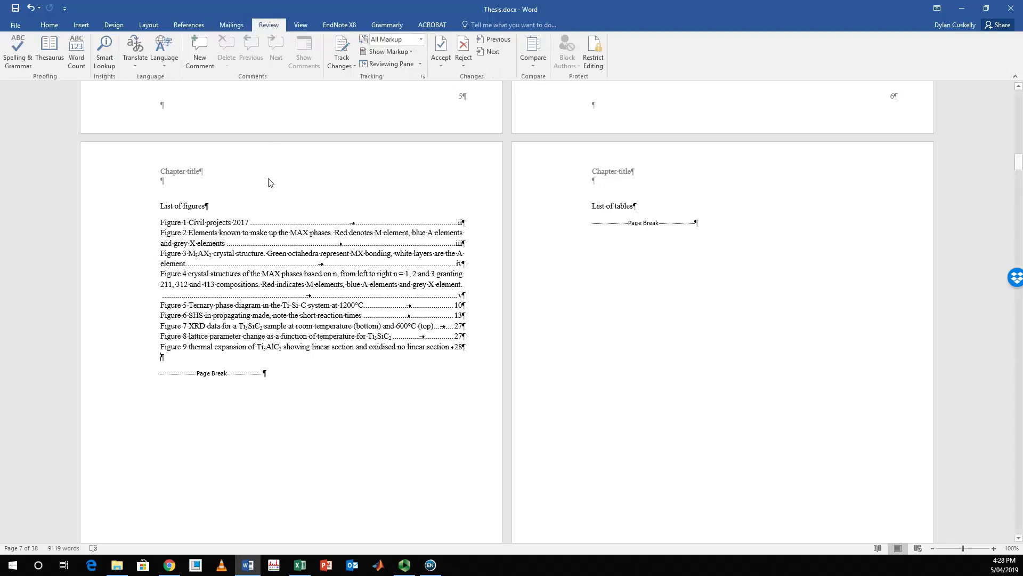
scroll(292, 224, down, 20)
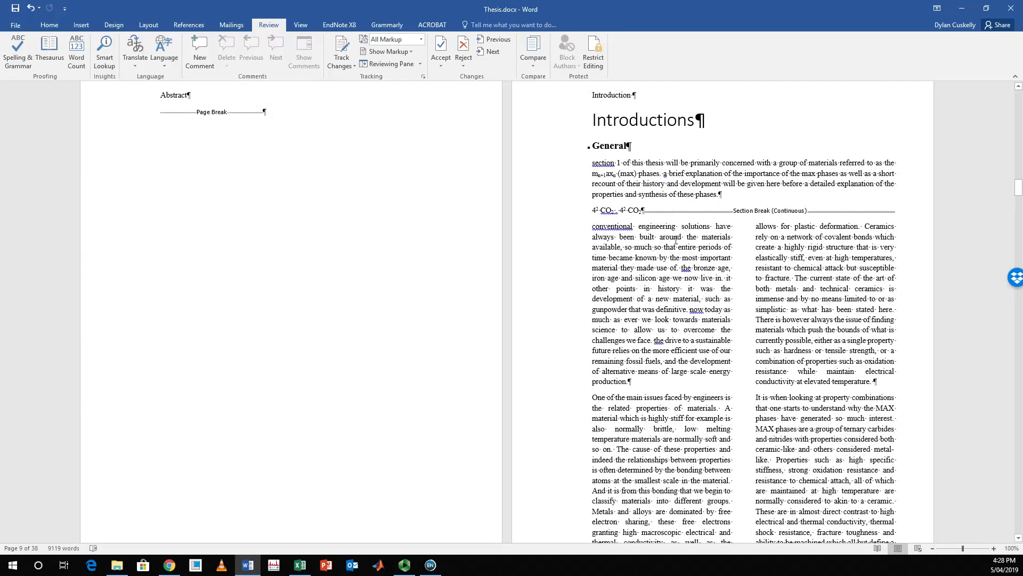
drag(734, 198, 590, 164)
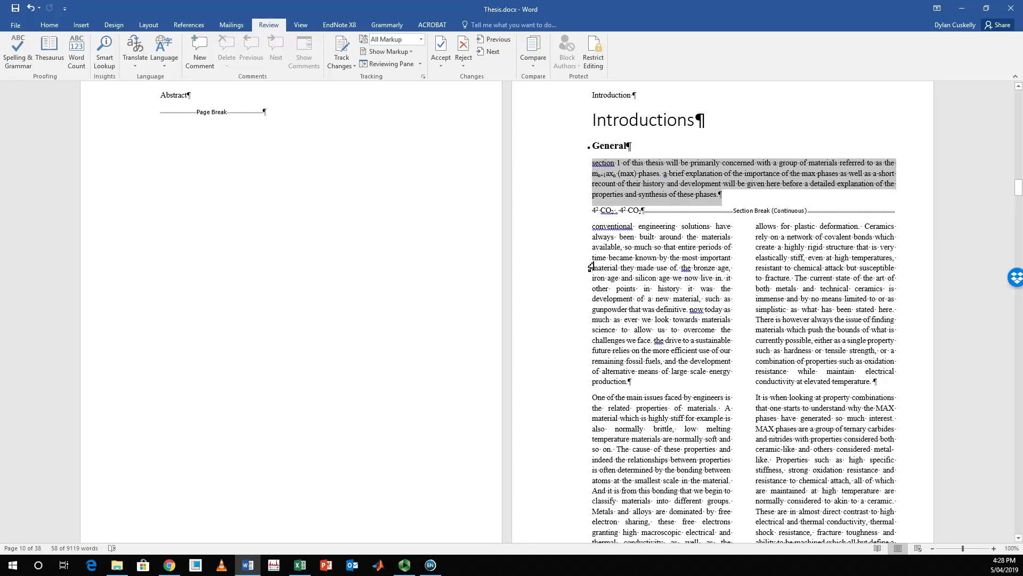
click(199, 51)
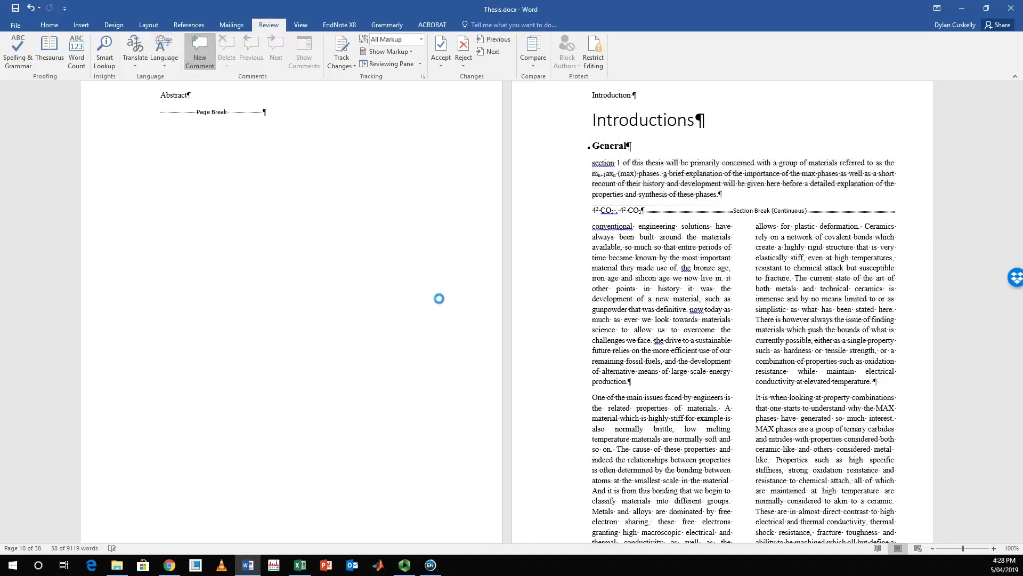
scroll(484, 280, down, 8)
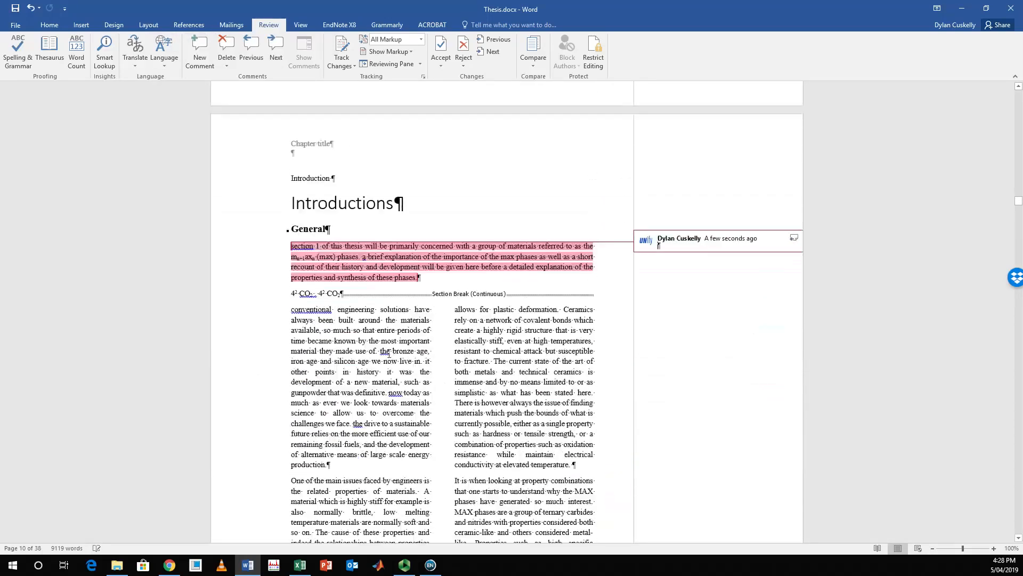
text(This)
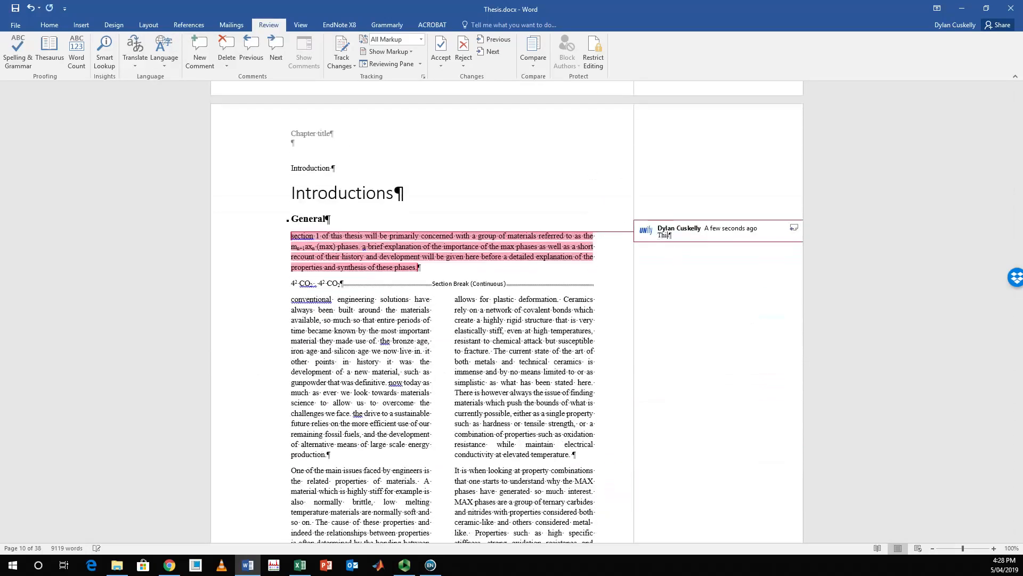
text( intro sucks! Do ti again)
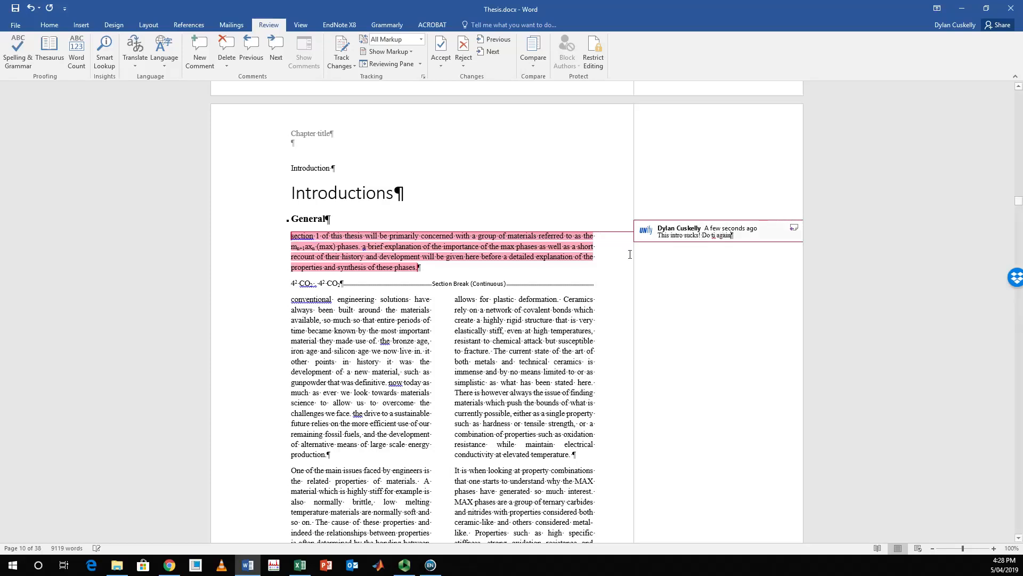
click(520, 344)
Step: With Track Changes on, delete "There is however always" through "either as a single property" and replace the following "such as" with "There fore"
scroll(498, 320, down, 5)
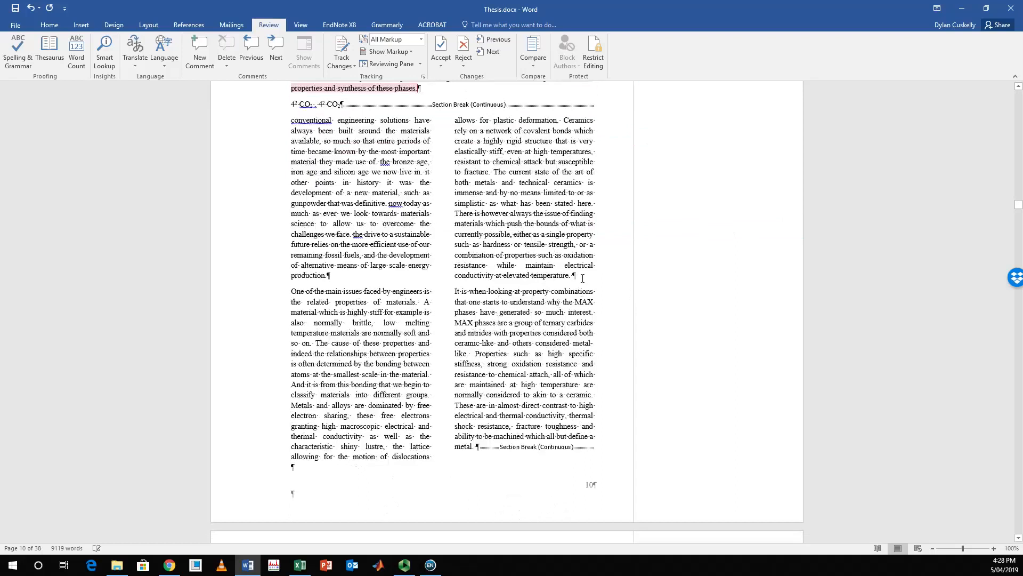
drag(558, 225, 501, 216)
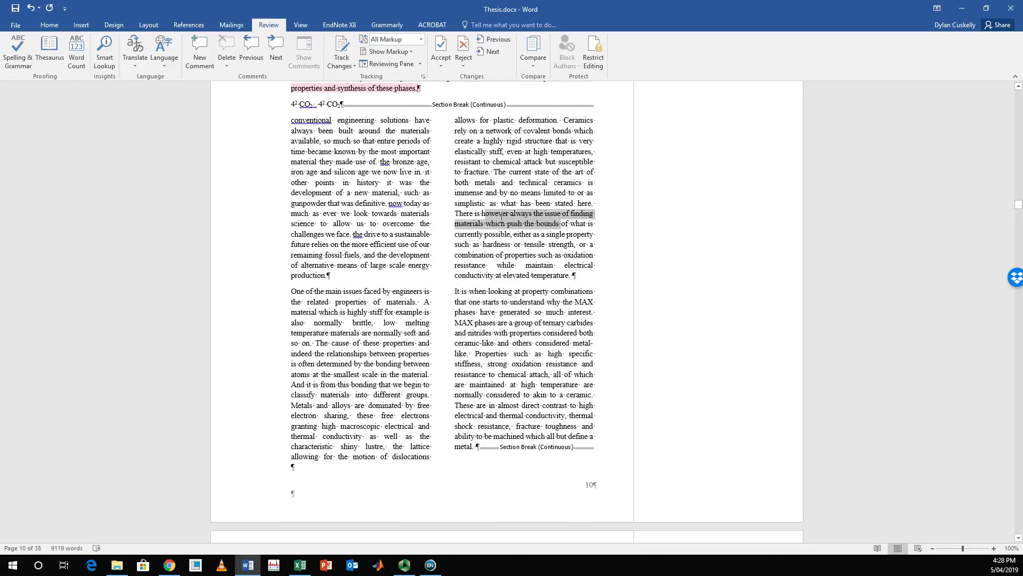
click(342, 49)
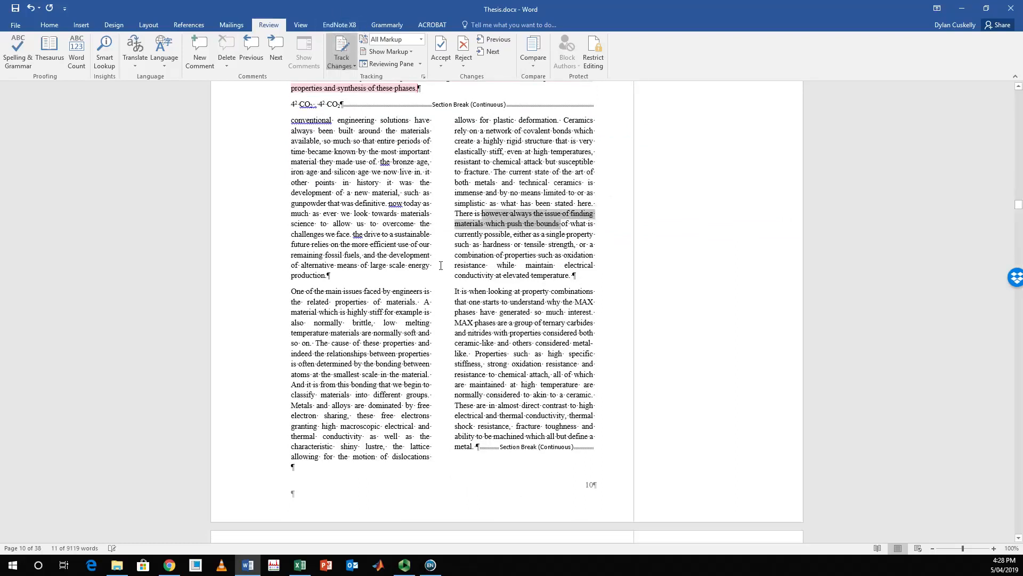
drag(460, 216, 584, 237)
key(Delete)
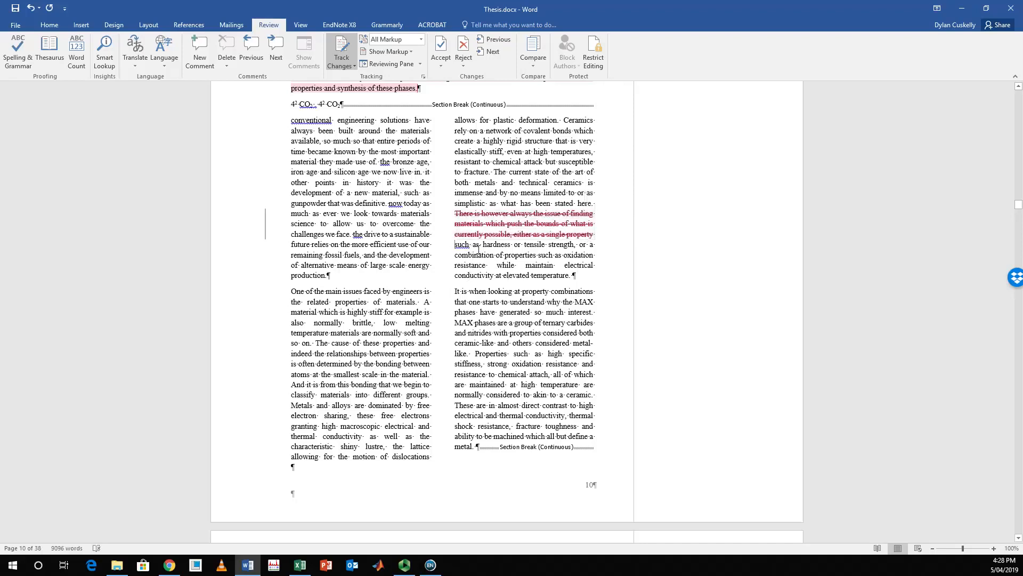
drag(480, 249, 466, 249)
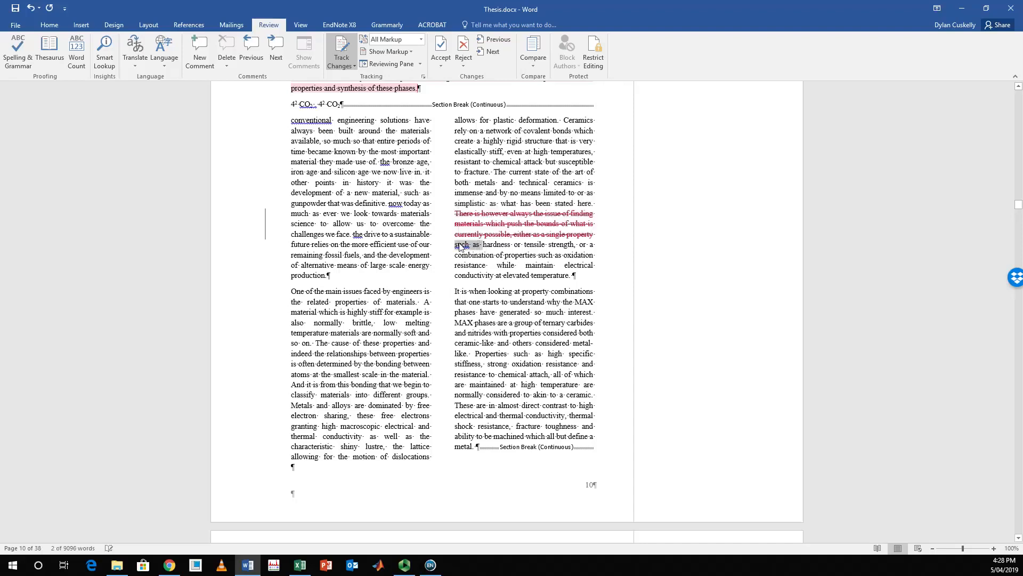
text(There fore)
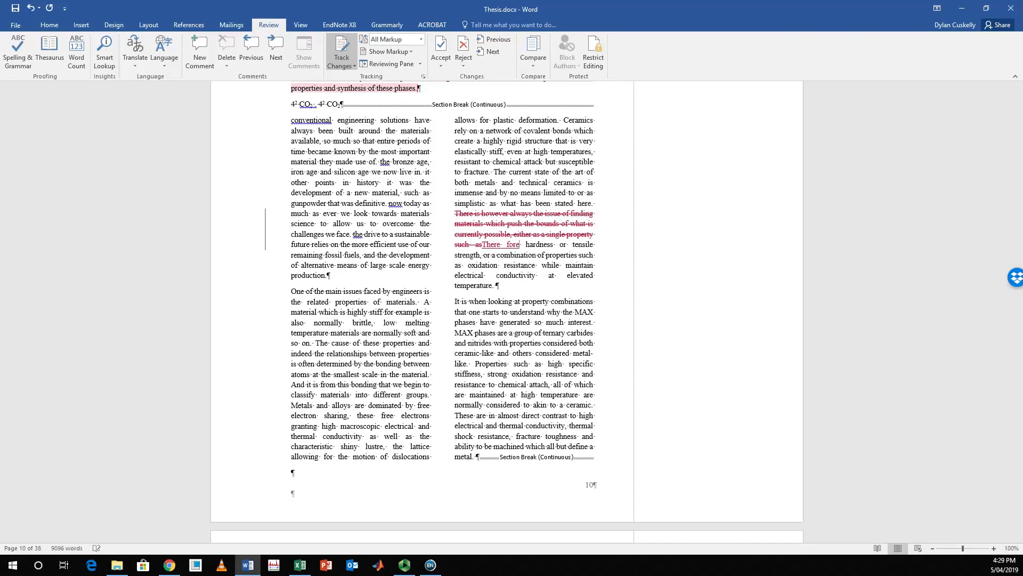
text( :)
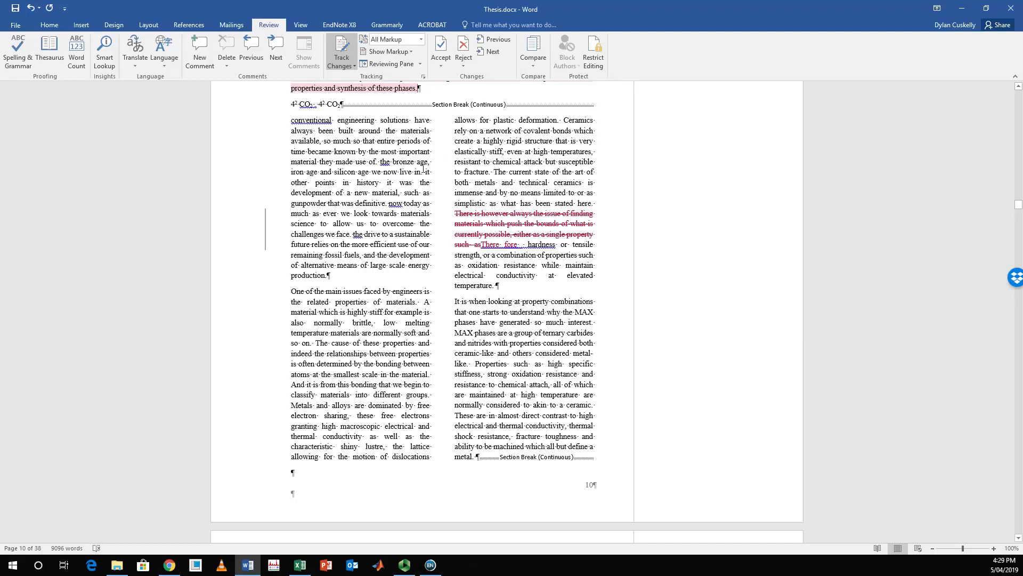
Step: Accept the tracked deletion and reject the tracked insertion "There fore"
click(440, 47)
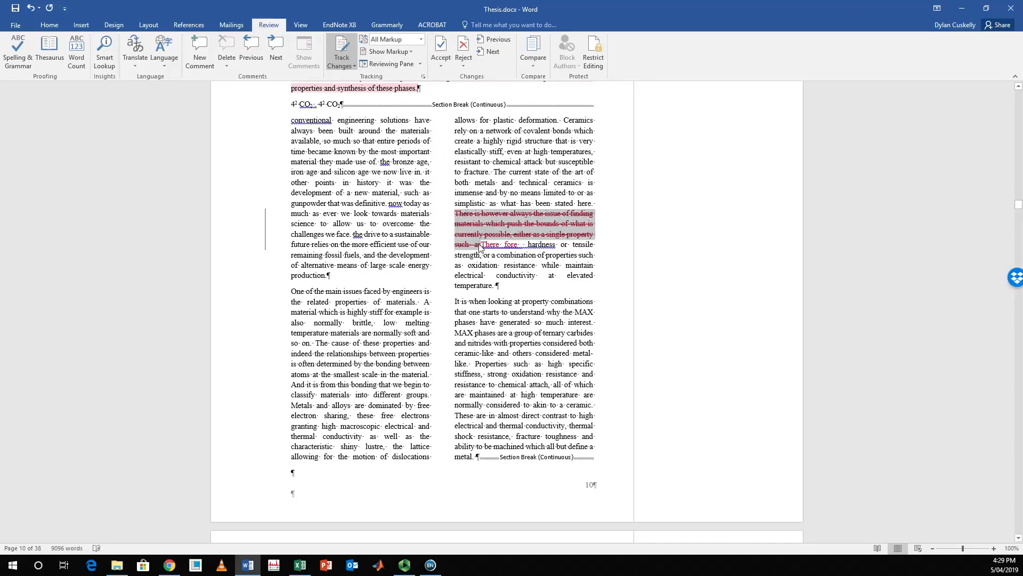
click(441, 47)
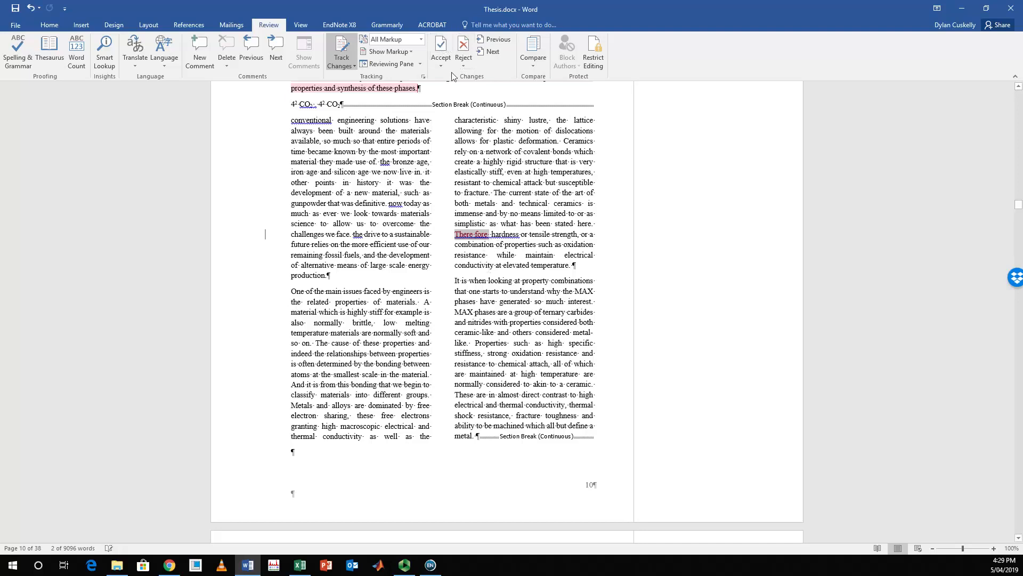
click(464, 48)
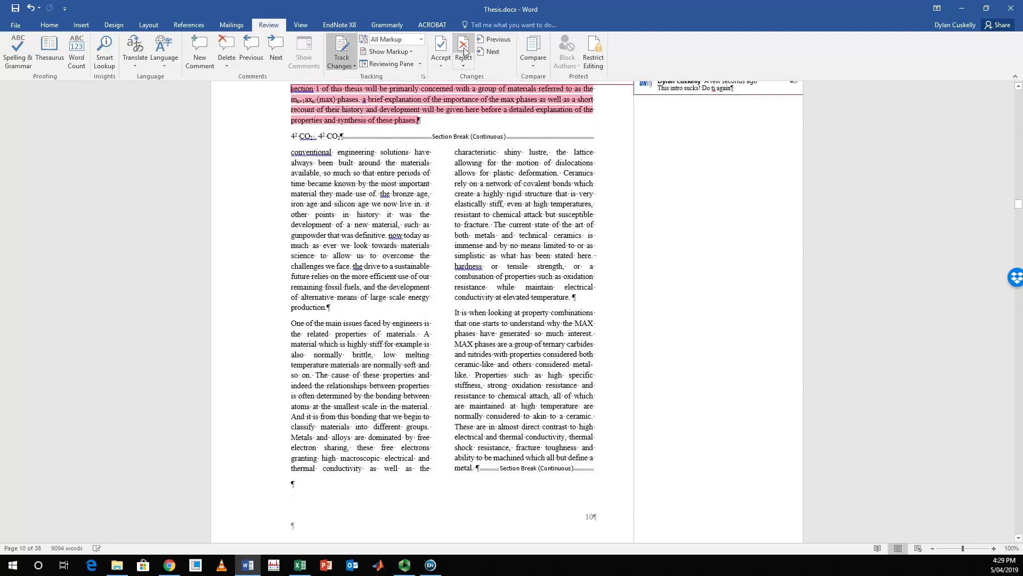
Step: Insert "zdbv;adfk jaby b sbgfval;" after "they made" with Track Changes off, and "adfviklahbvifr" inside "network" with Track Changes on
scroll(513, 278, up, 3)
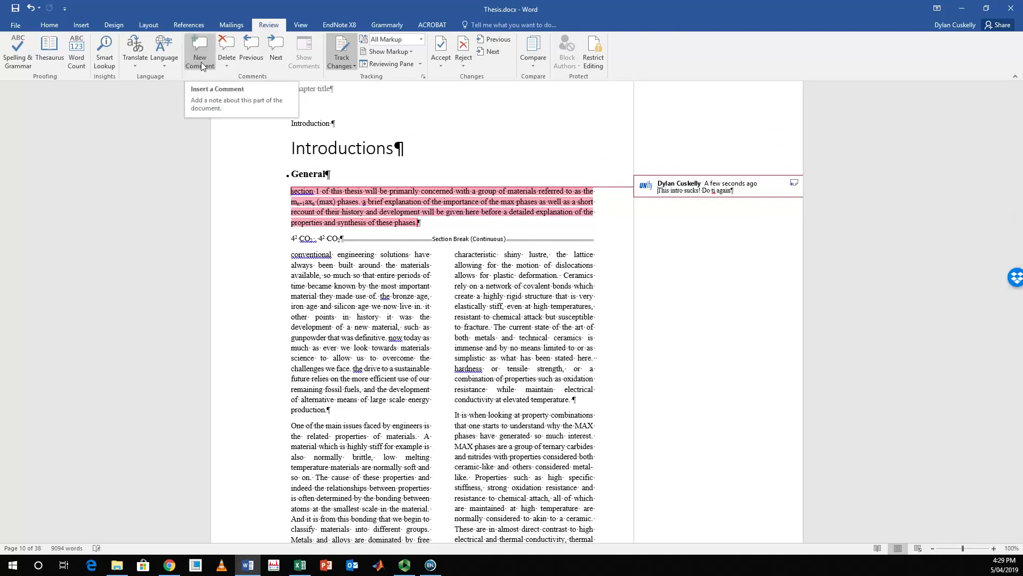
click(355, 275)
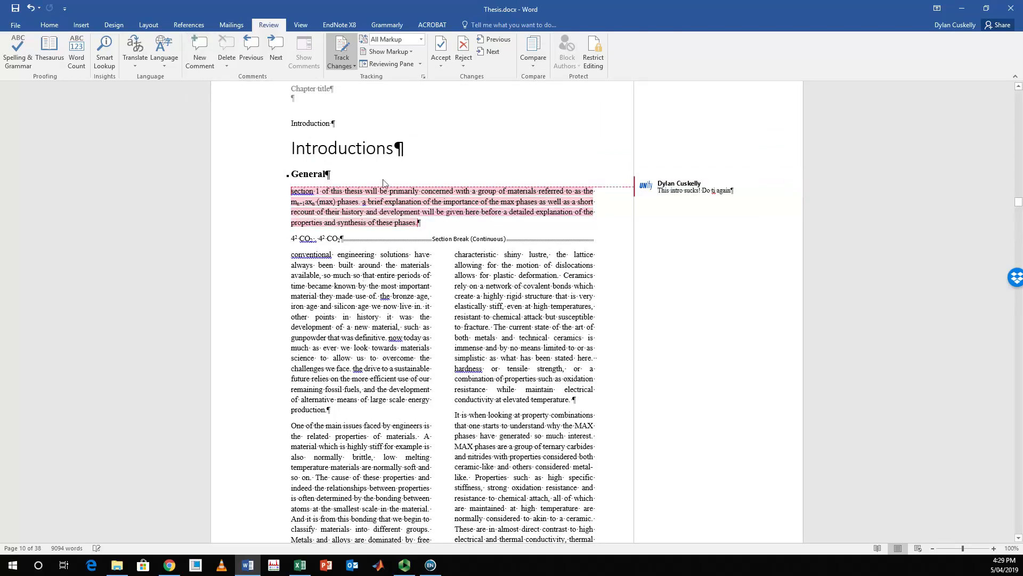
click(342, 51)
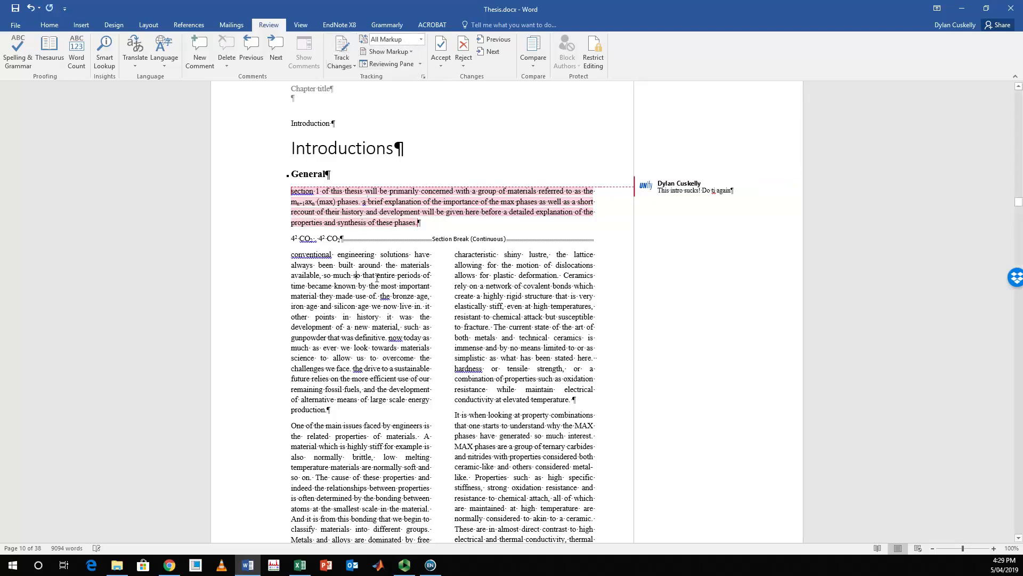
text(zdby adfk jaby b sbgfv)
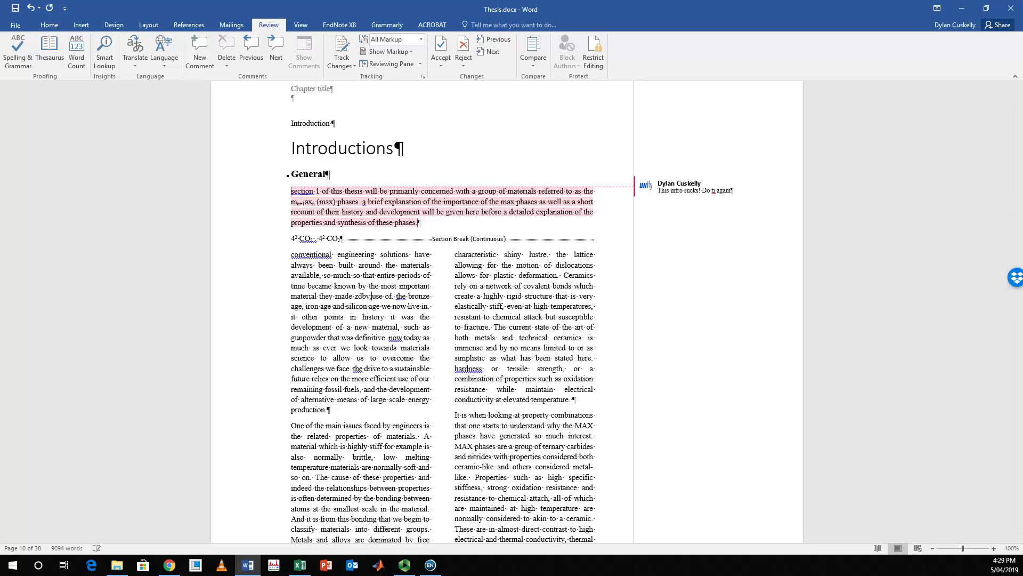
text(al;)
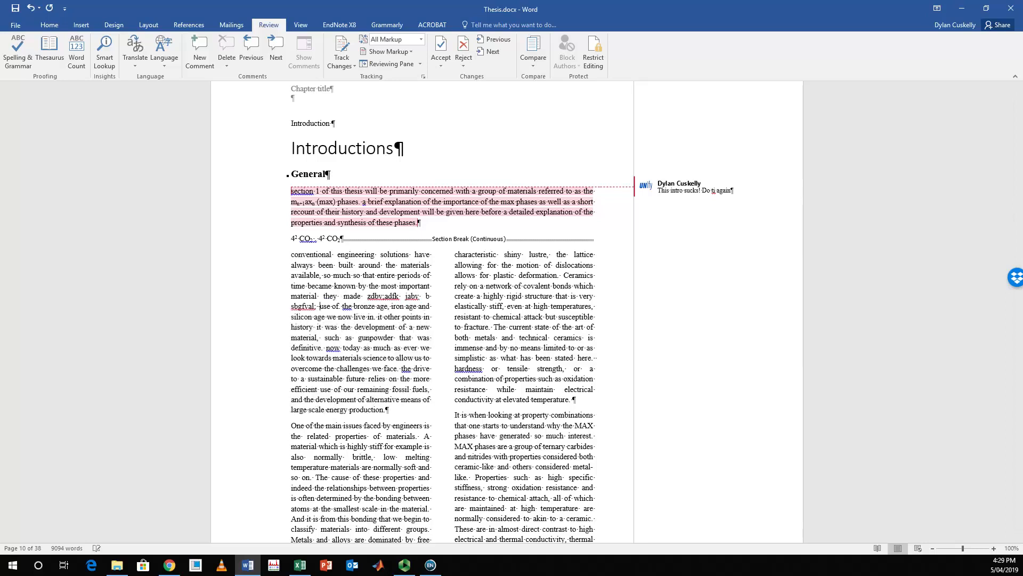
key(ctrl+shift+e)
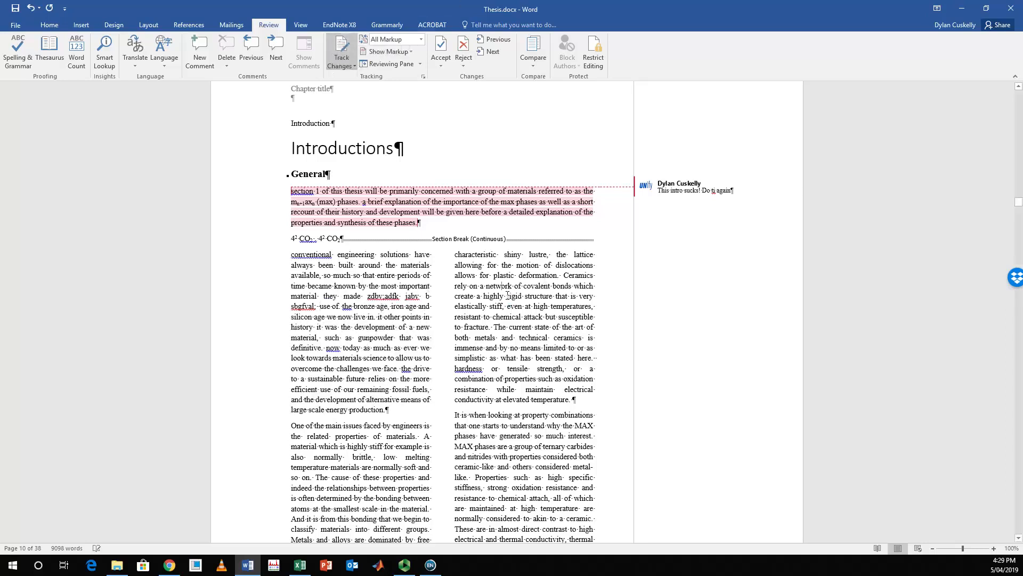
text(adfvjklahbvifr)
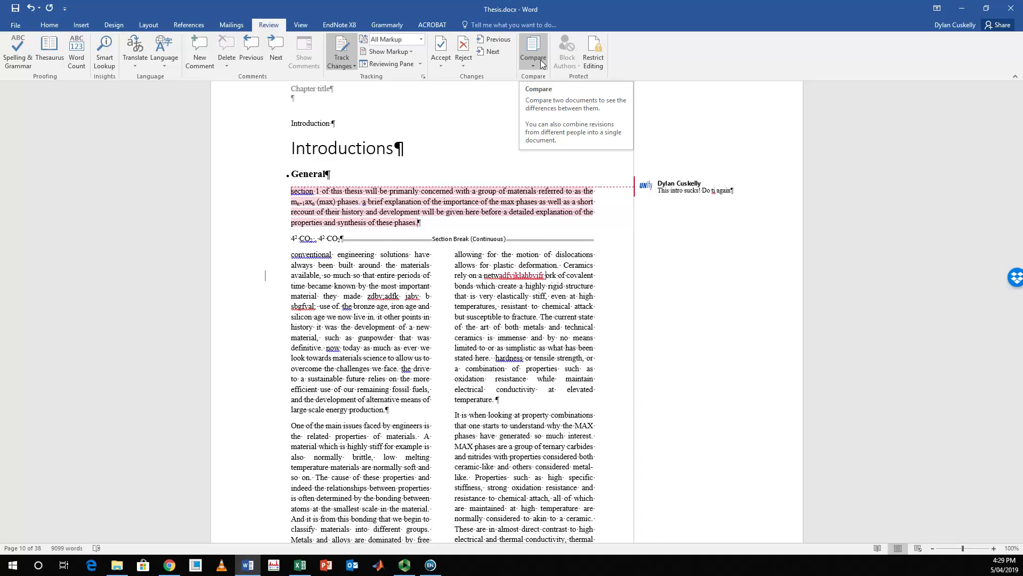
Step: Show the ruler and use it to set the two-column section's left margin to 3.75 cm
click(301, 24)
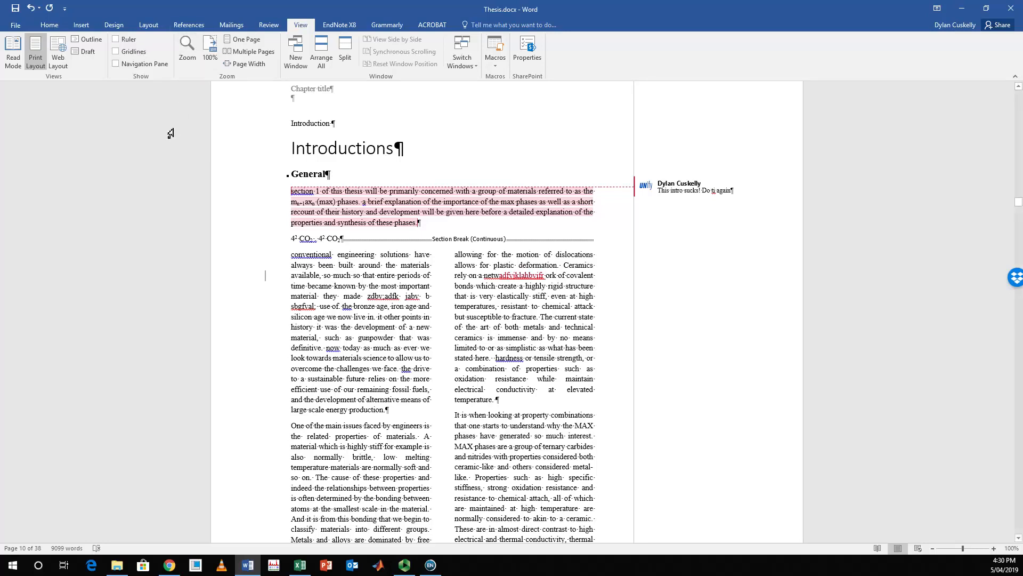
click(116, 40)
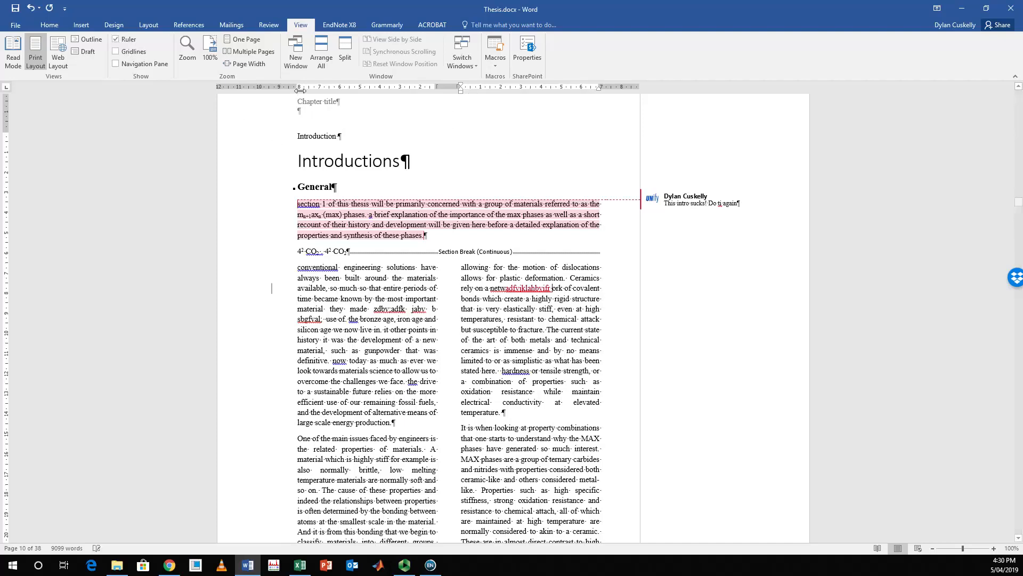
mouse_move(305, 90)
mouse_down()
mouse_move(317, 91)
mouse_move(293, 88)
mouse_up()
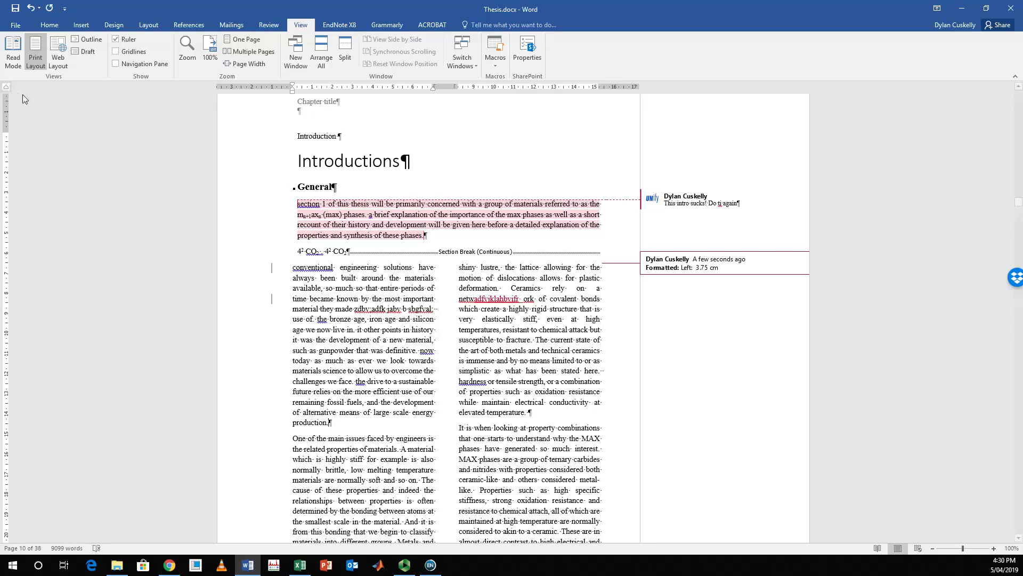
Step: Set a left tab stop at about 1.5 cm and tab in the paragraph beginning "conventional engineering solutions"
click(6, 86)
key(Tab)
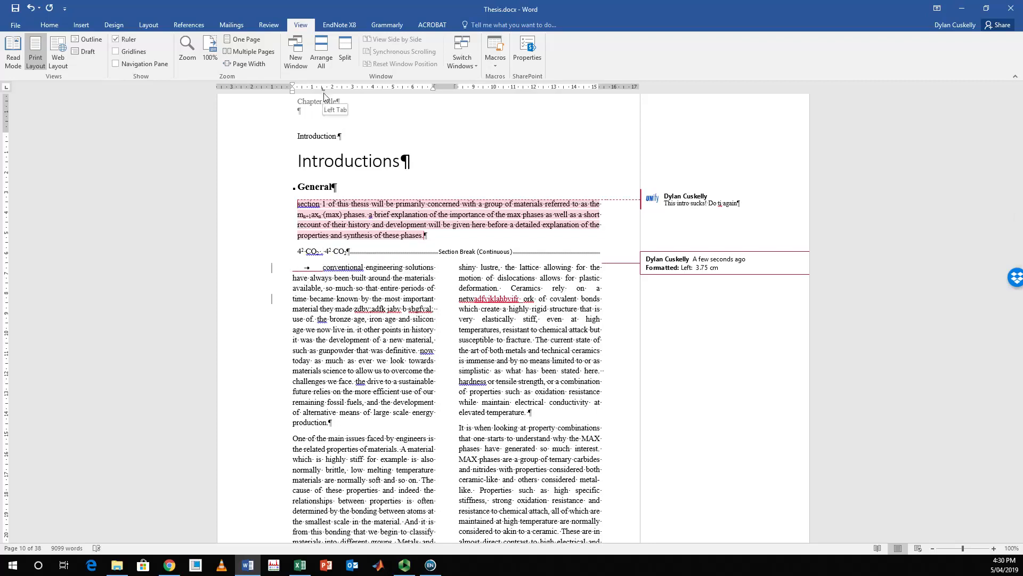
click(7, 88)
click(6, 88)
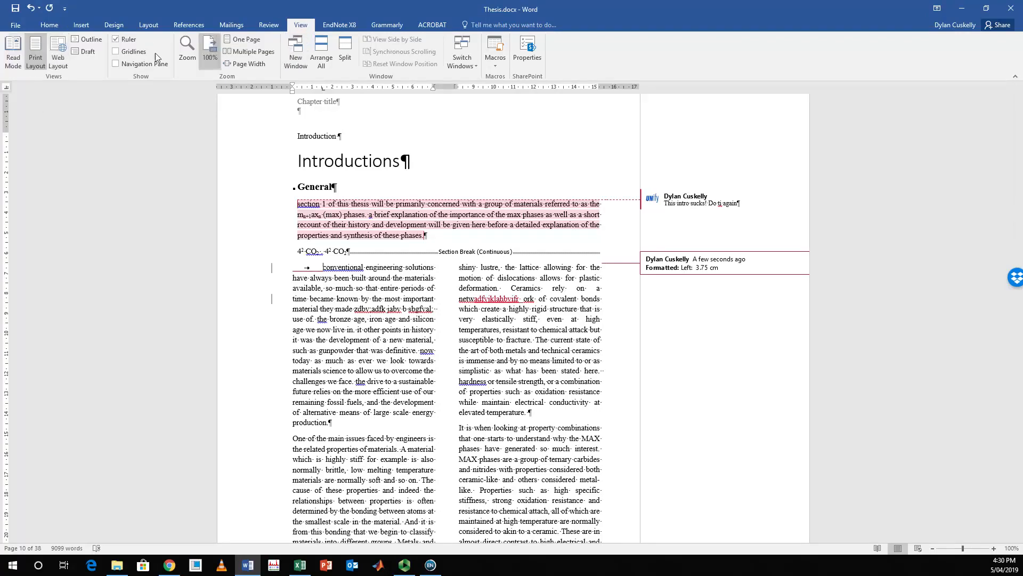
click(344, 24)
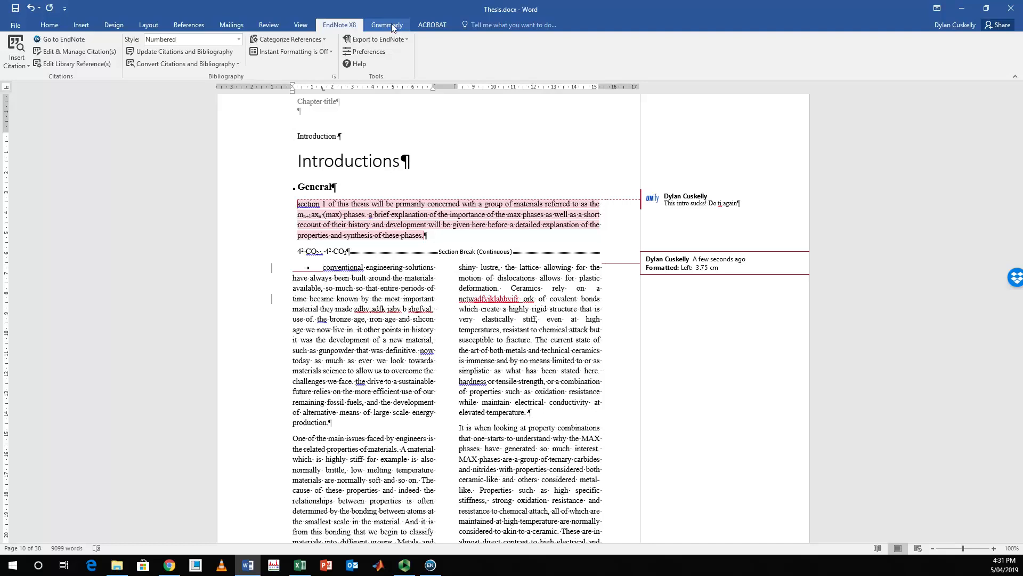
click(49, 24)
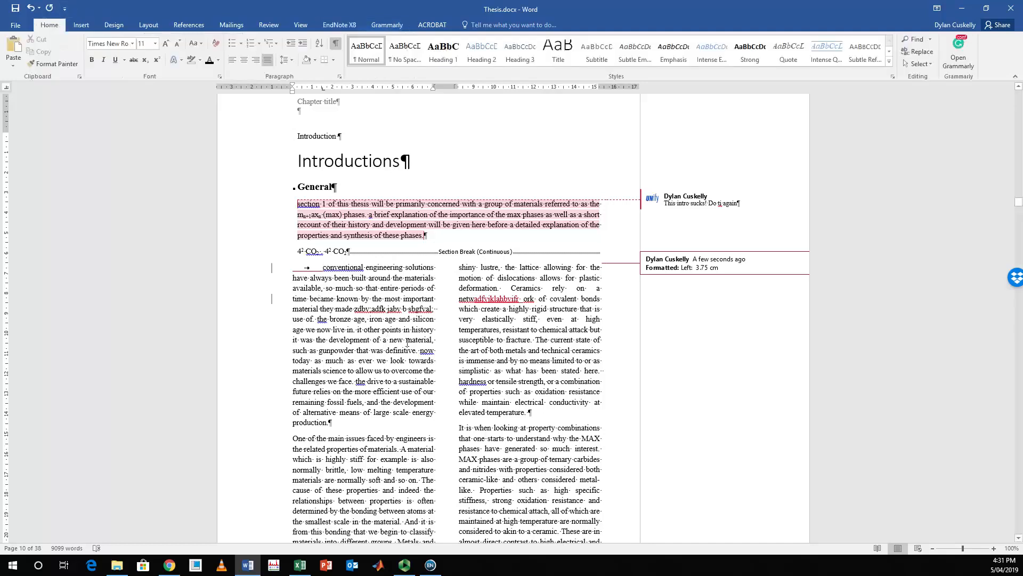